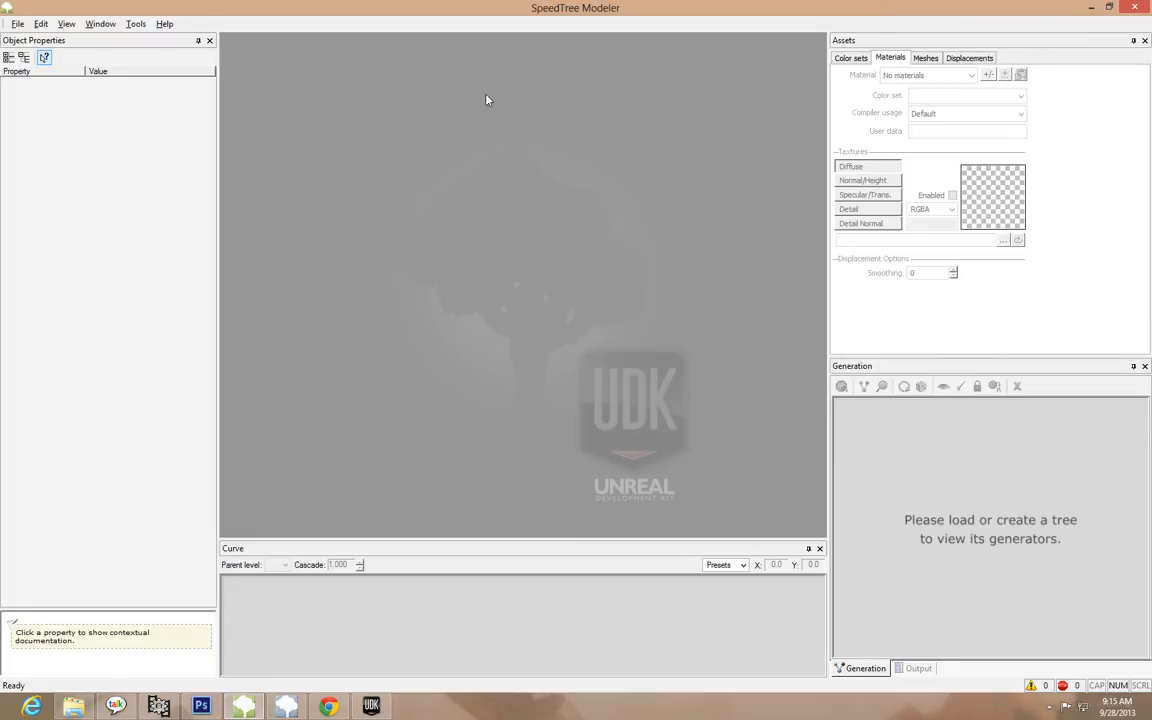
# Create a new SpeedTree project and add a Trunk generator to the Tree node
pyautogui.click(17, 23)
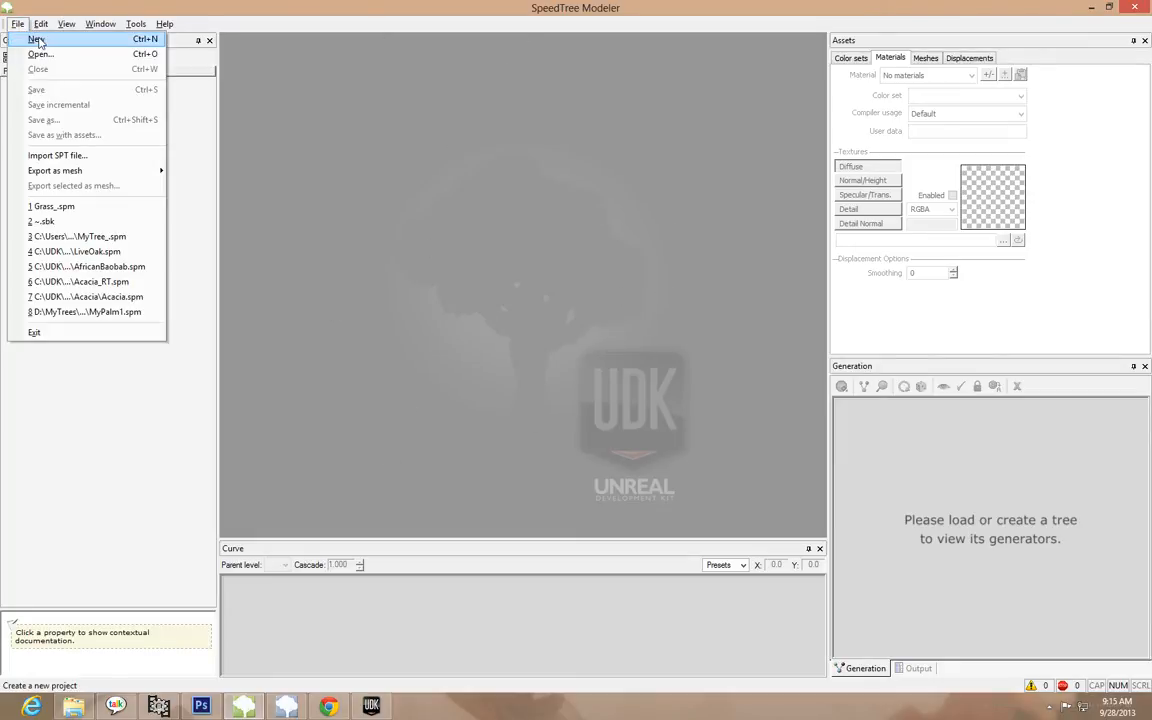
pyautogui.click(37, 40)
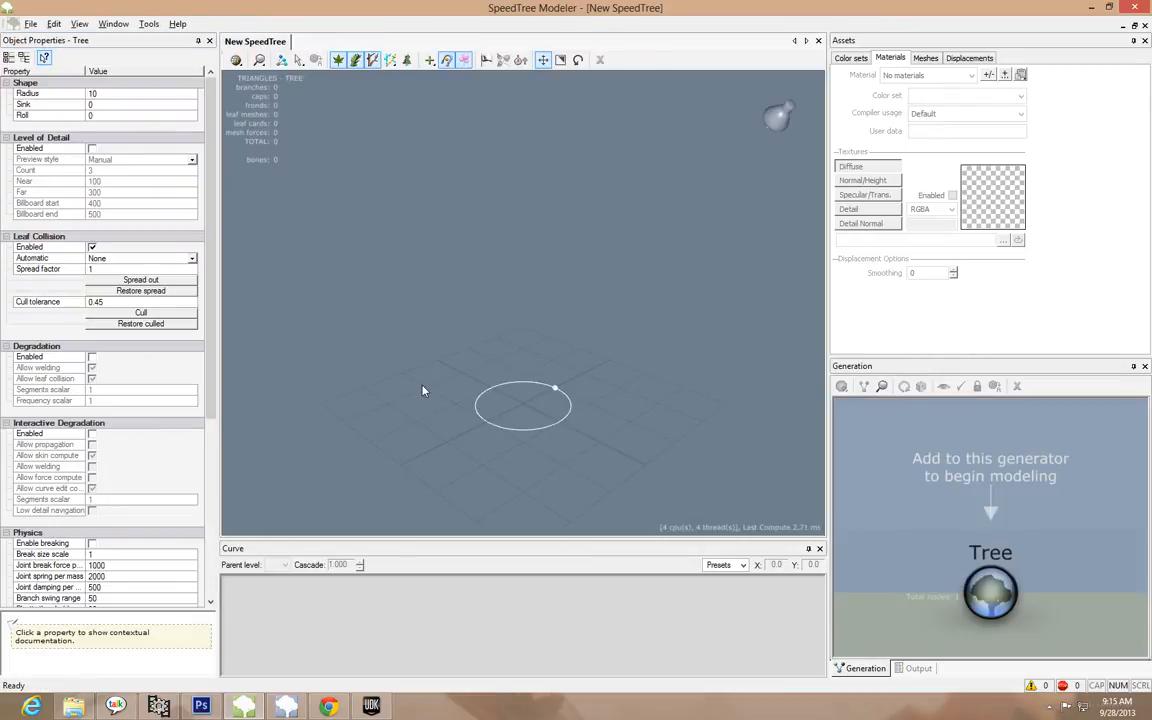
pyautogui.moveTo(422, 390); pyautogui.dragTo(635, 433)
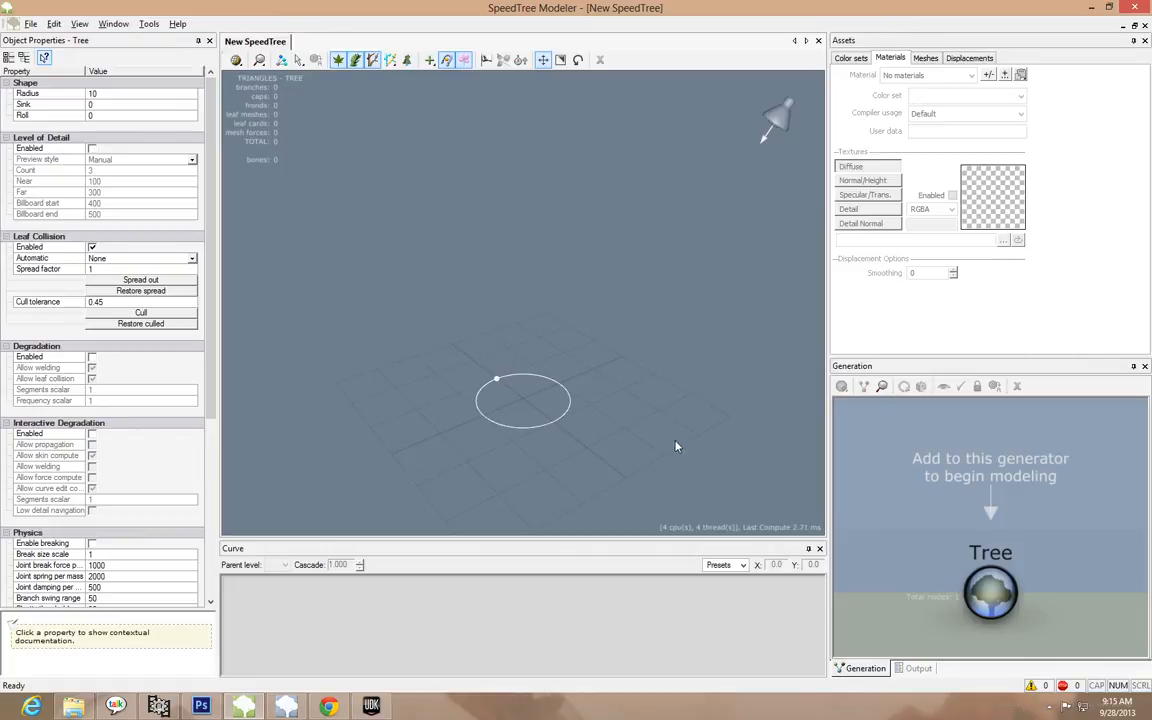
pyautogui.moveTo(676, 450); pyautogui.dragTo(602, 437)
pyautogui.scroll(5, 600, 435)
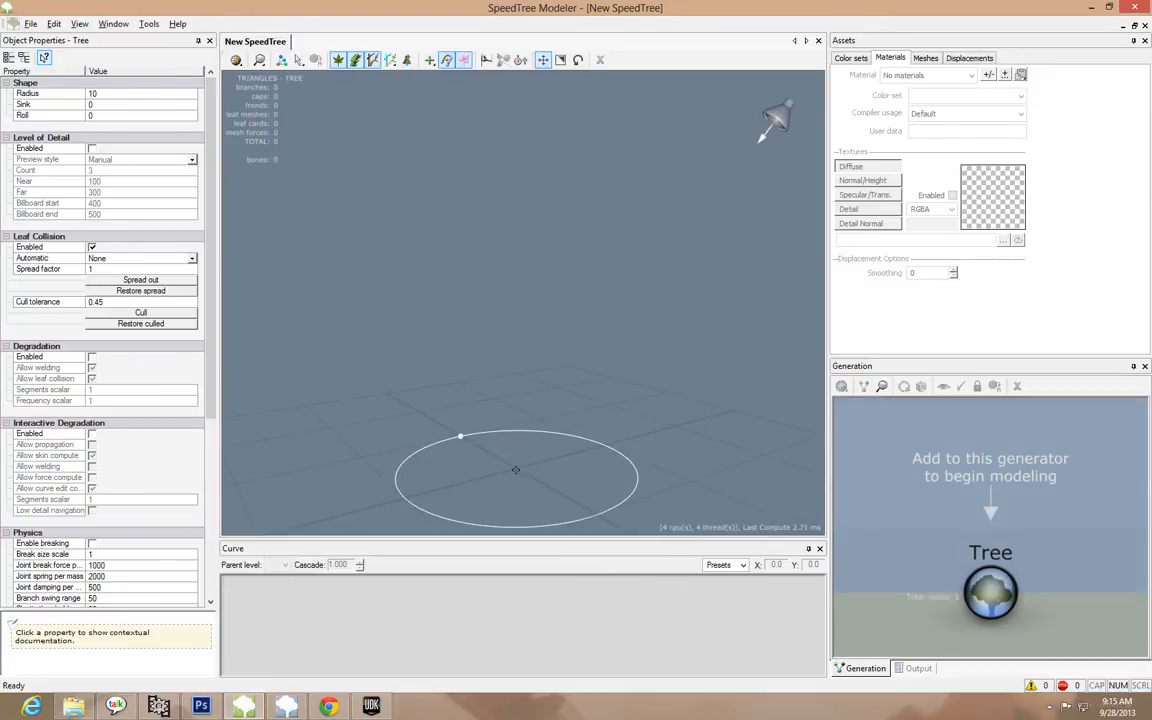
pyautogui.moveTo(516, 470); pyautogui.dragTo(517, 440)
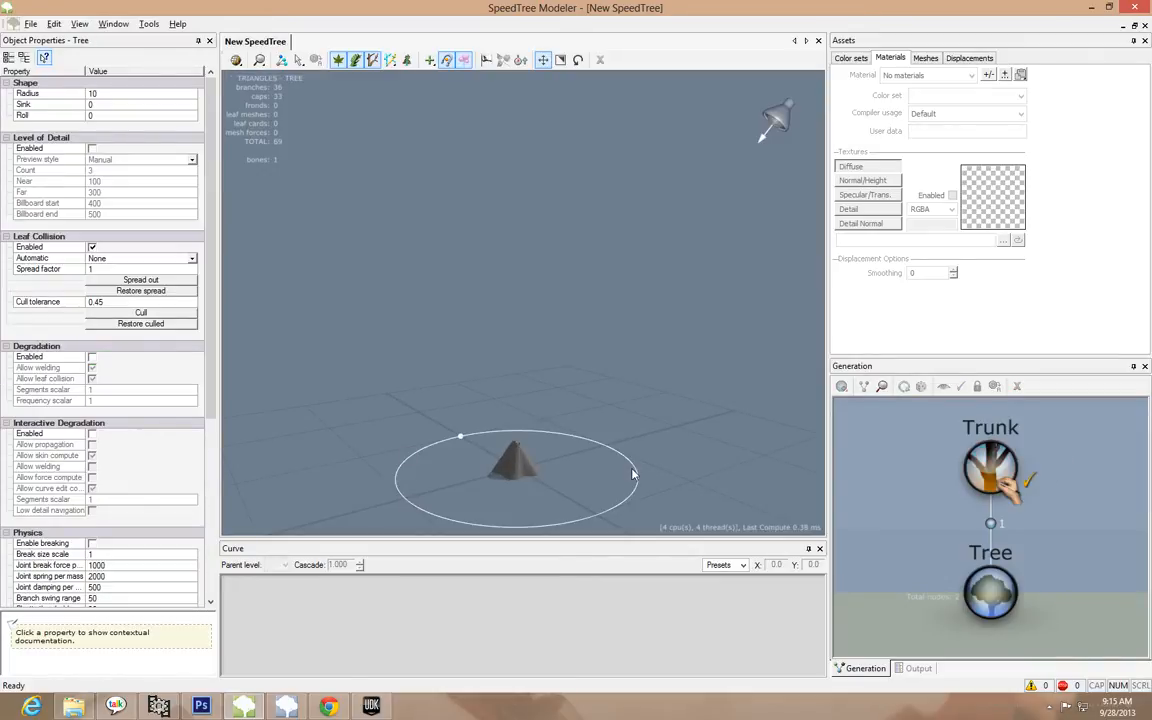
pyautogui.click(1003, 595)
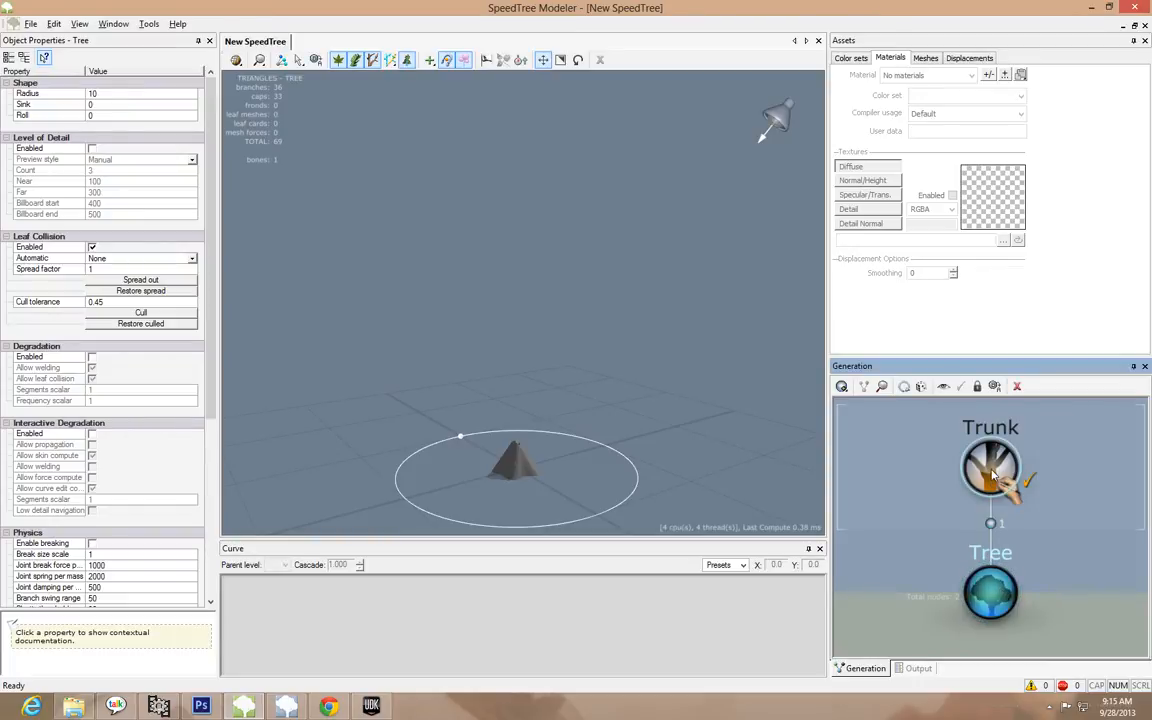
# Change the Trunk generator's geometry types to Frond only, disabling Cap and Branch, and inspect the frond from several angles
pyautogui.click(993, 468)
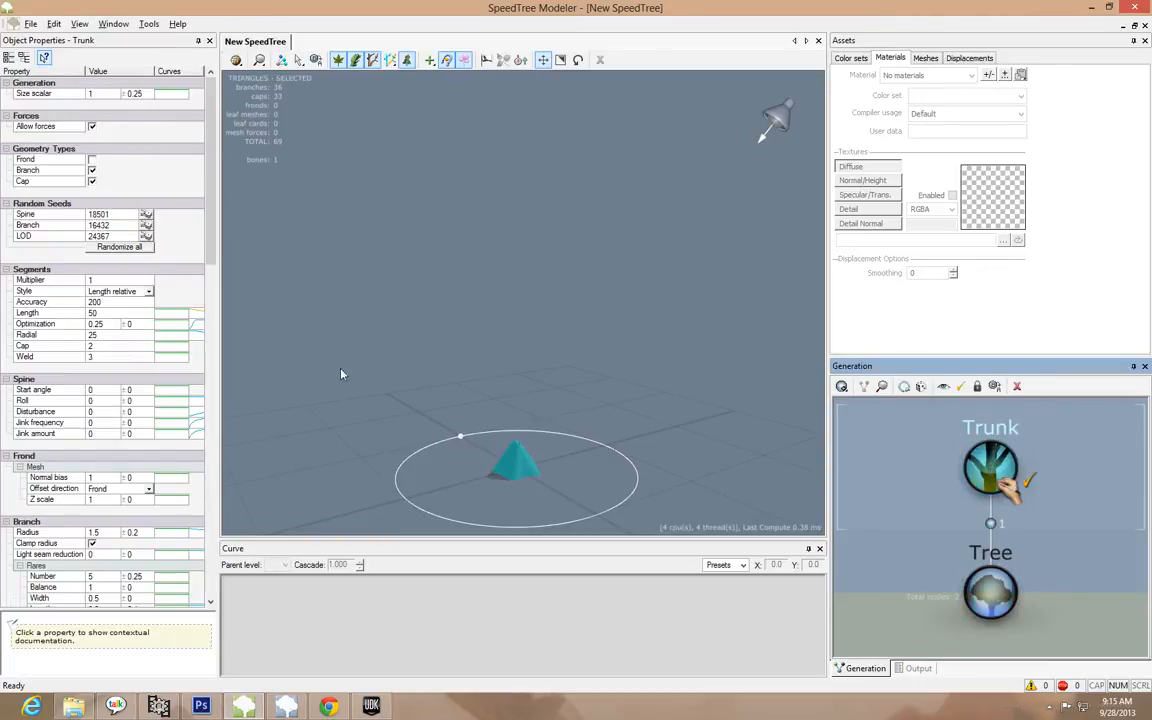
pyautogui.click(92, 182)
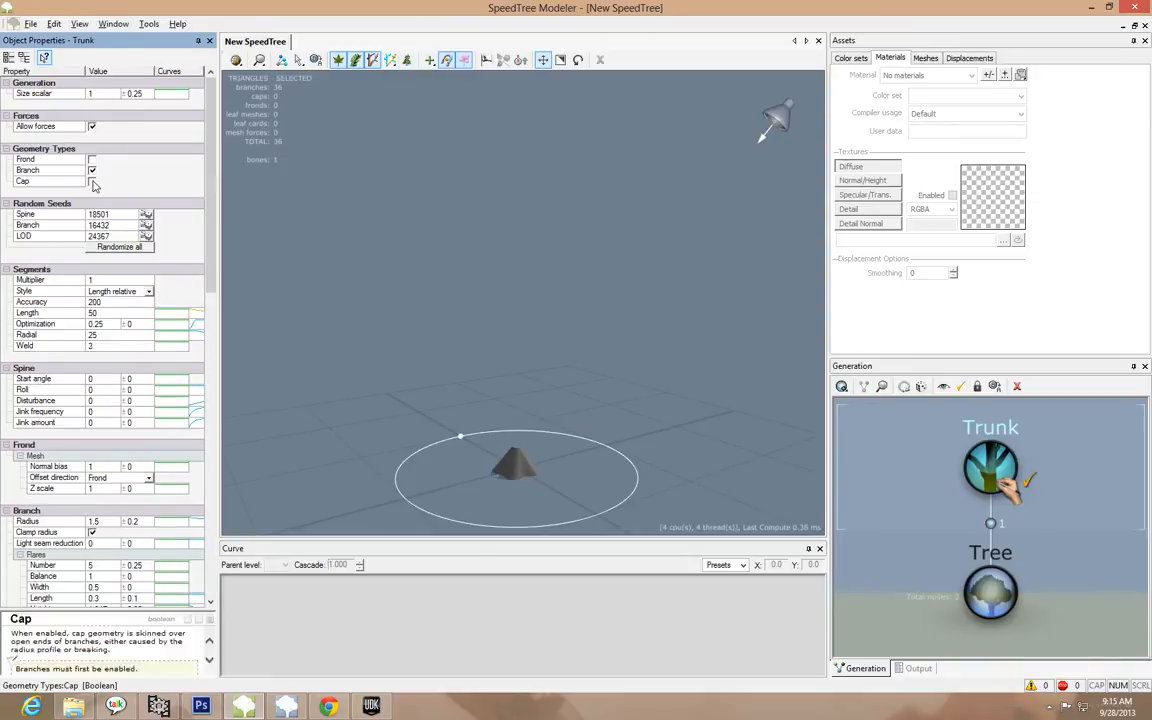
pyautogui.click(92, 171)
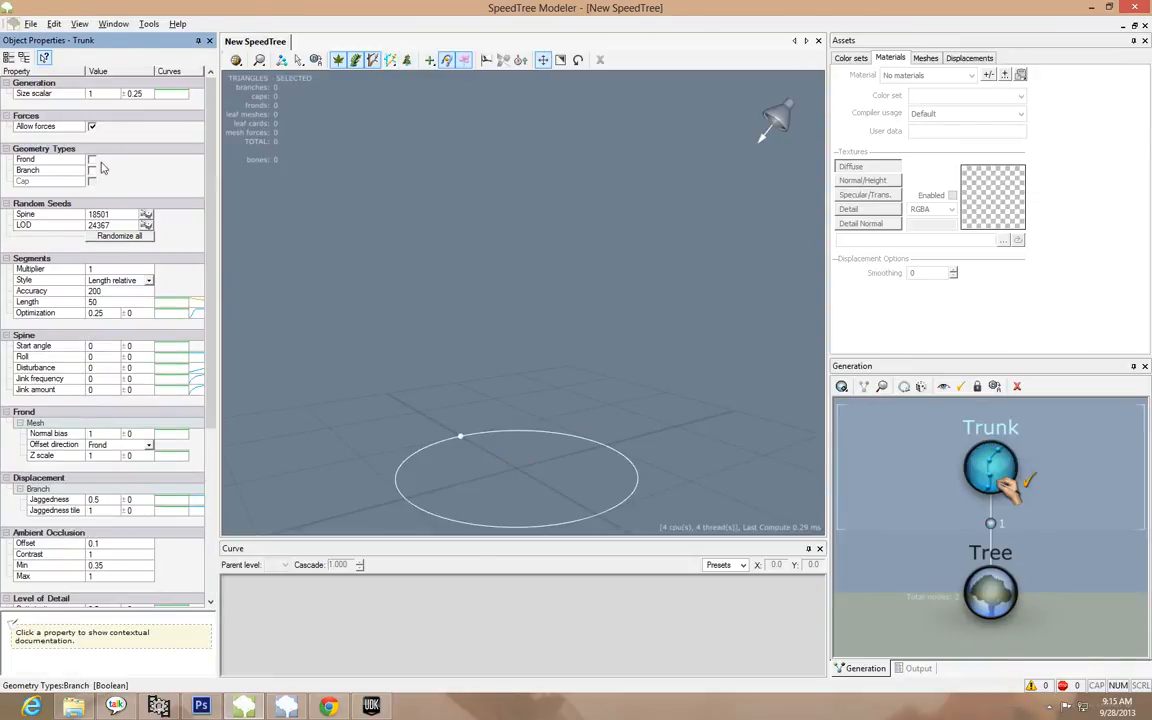
pyautogui.click(92, 160)
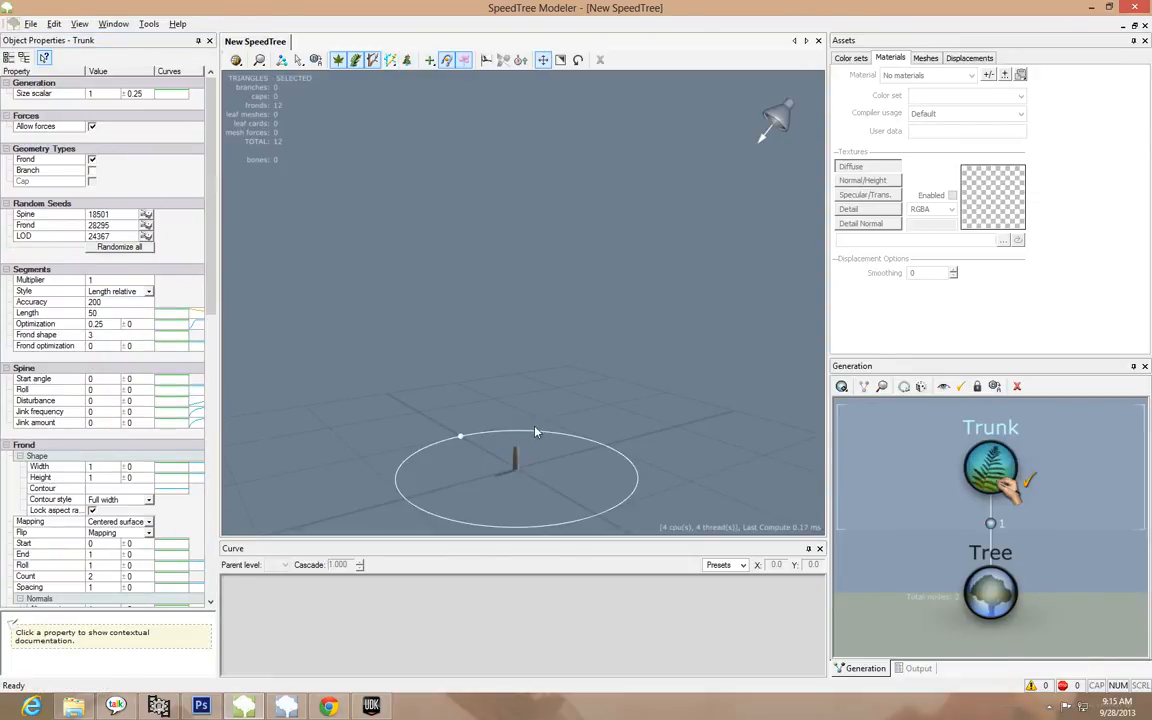
pyautogui.scroll(5, 531, 457)
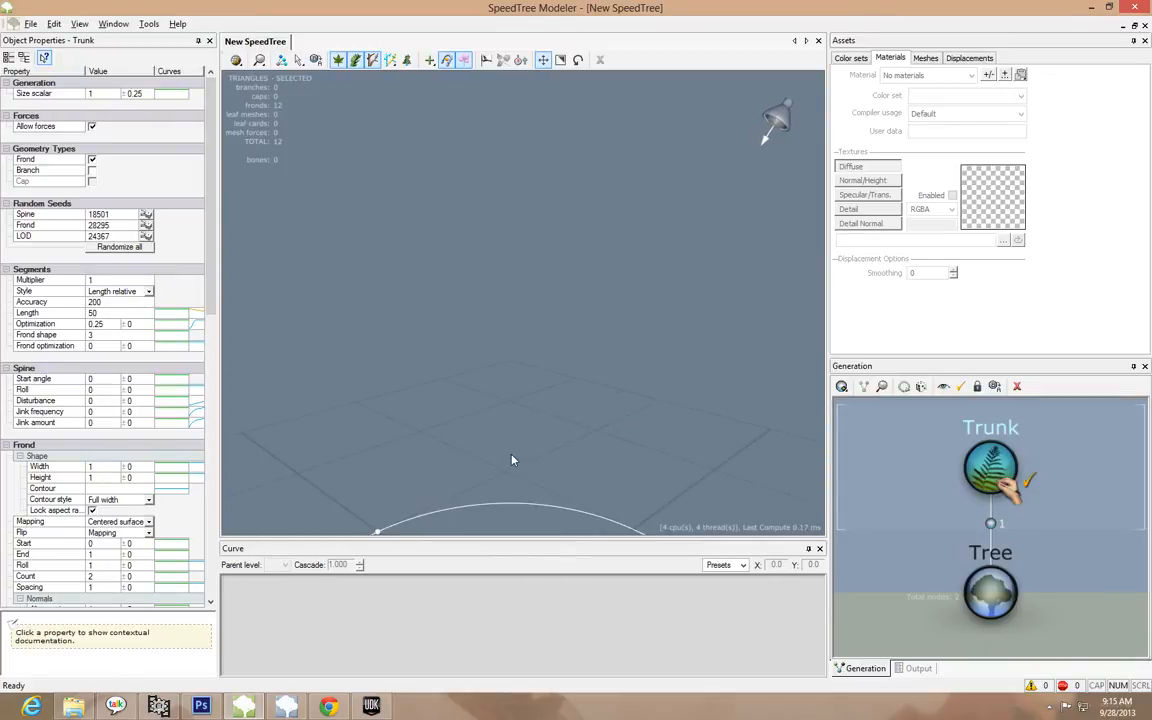
pyautogui.moveTo(512, 458); pyautogui.dragTo(508, 370, button='middle')
pyautogui.scroll(5, 508, 370)
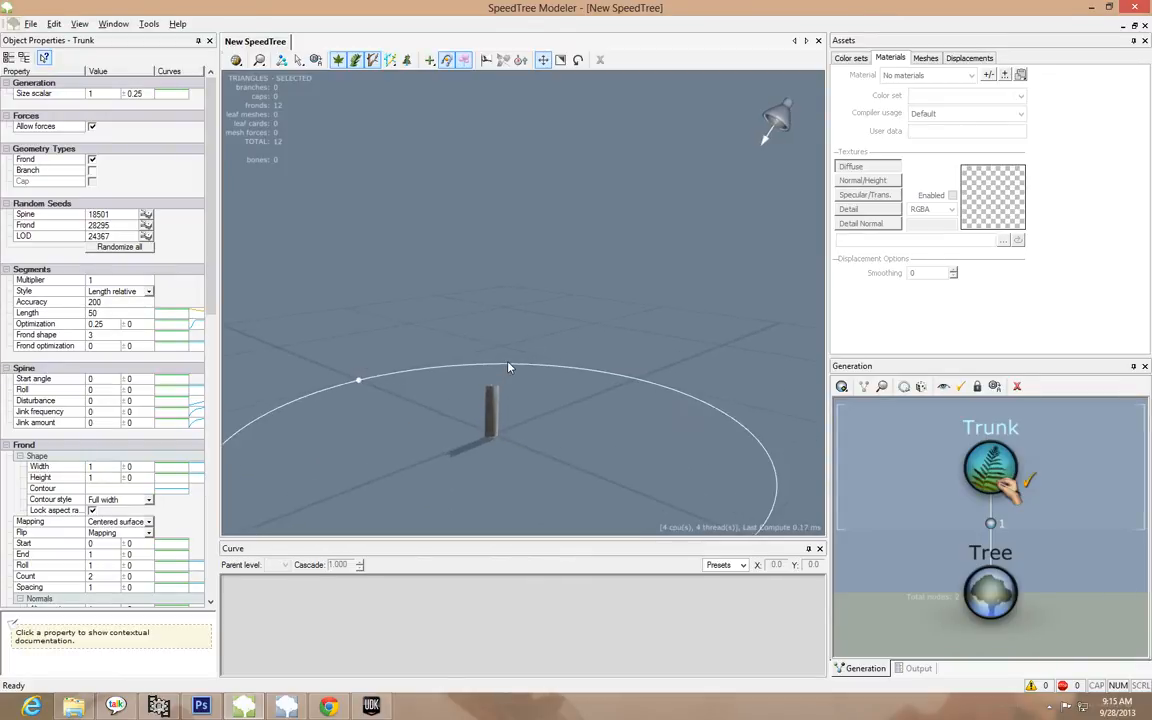
pyautogui.moveTo(495, 385); pyautogui.dragTo(498, 413)
pyautogui.moveTo(481, 456); pyautogui.dragTo(414, 366)
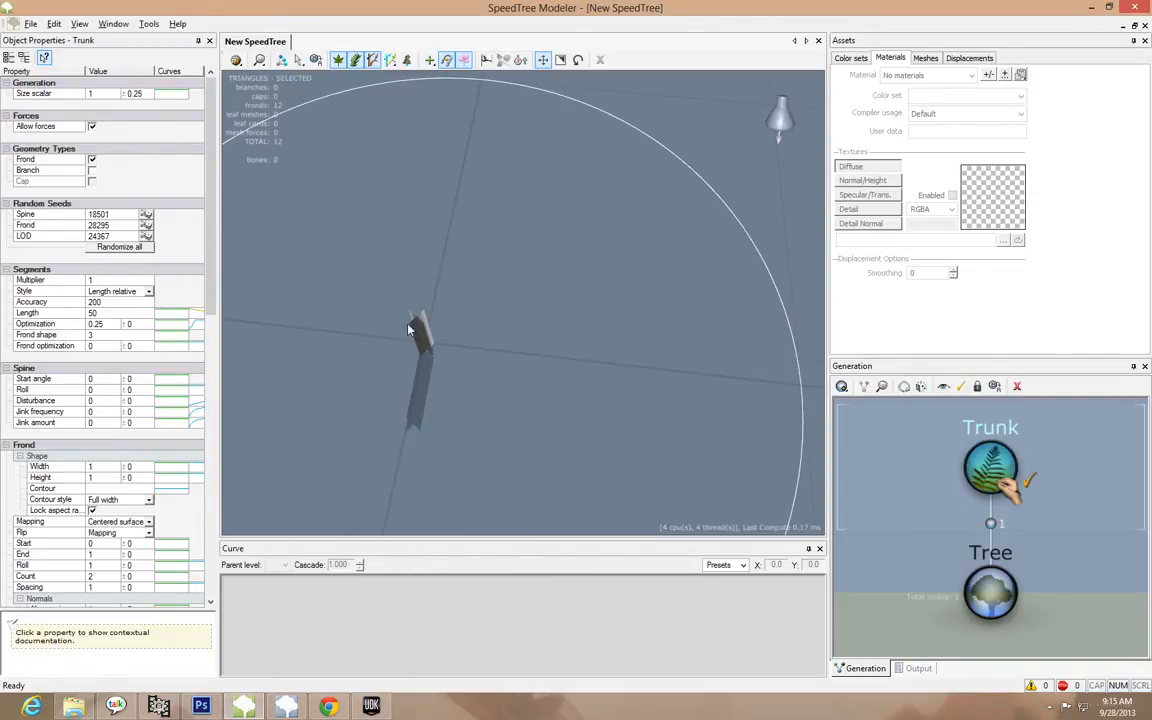
pyautogui.moveTo(425, 384); pyautogui.dragTo(458, 429)
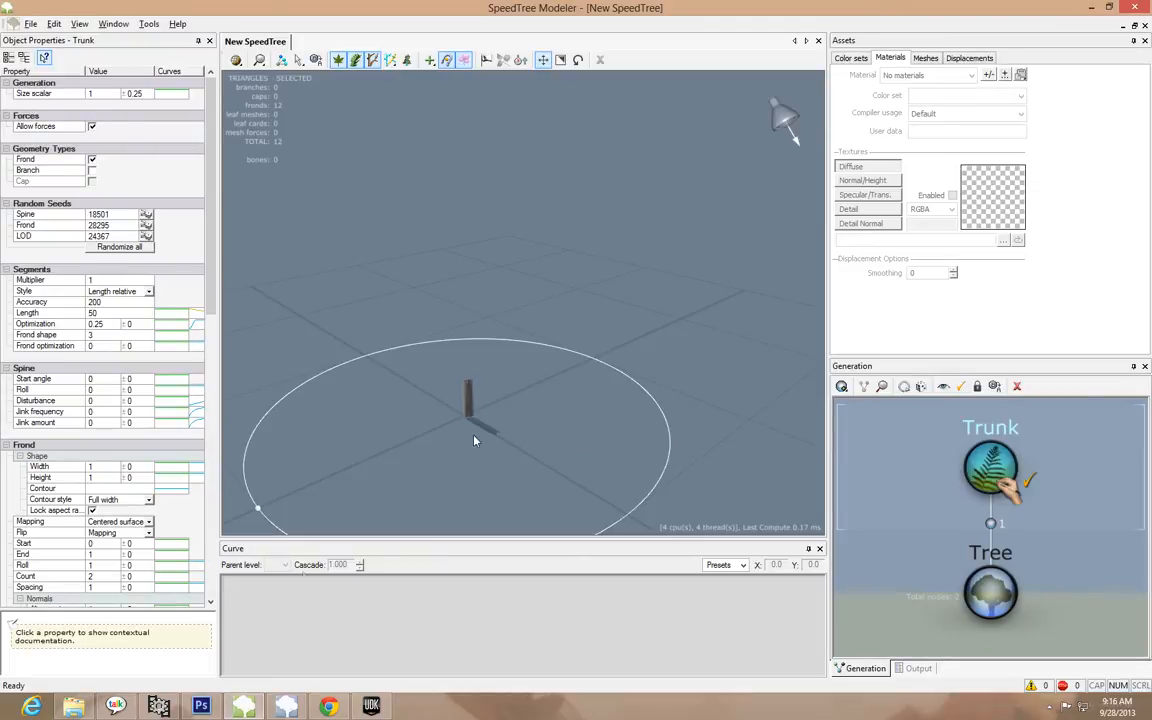
# Switch to Chrome and open the Nature > Leaves category on CG Textures
pyautogui.click(203, 708)
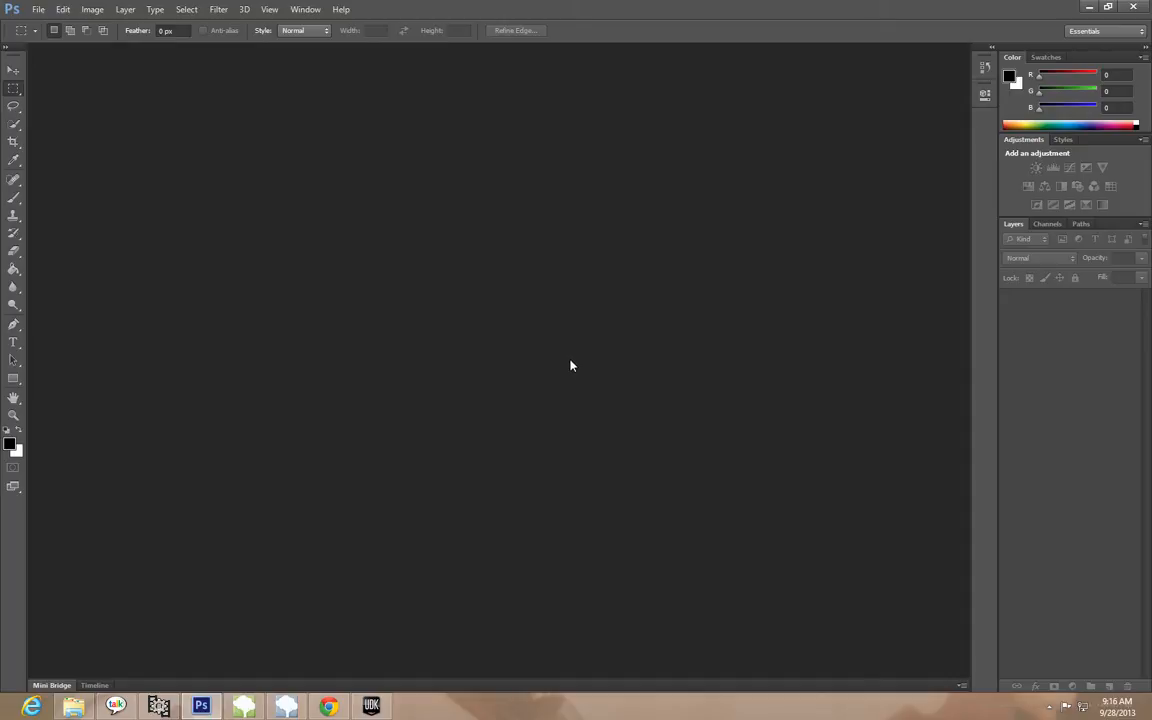
pyautogui.click(330, 707)
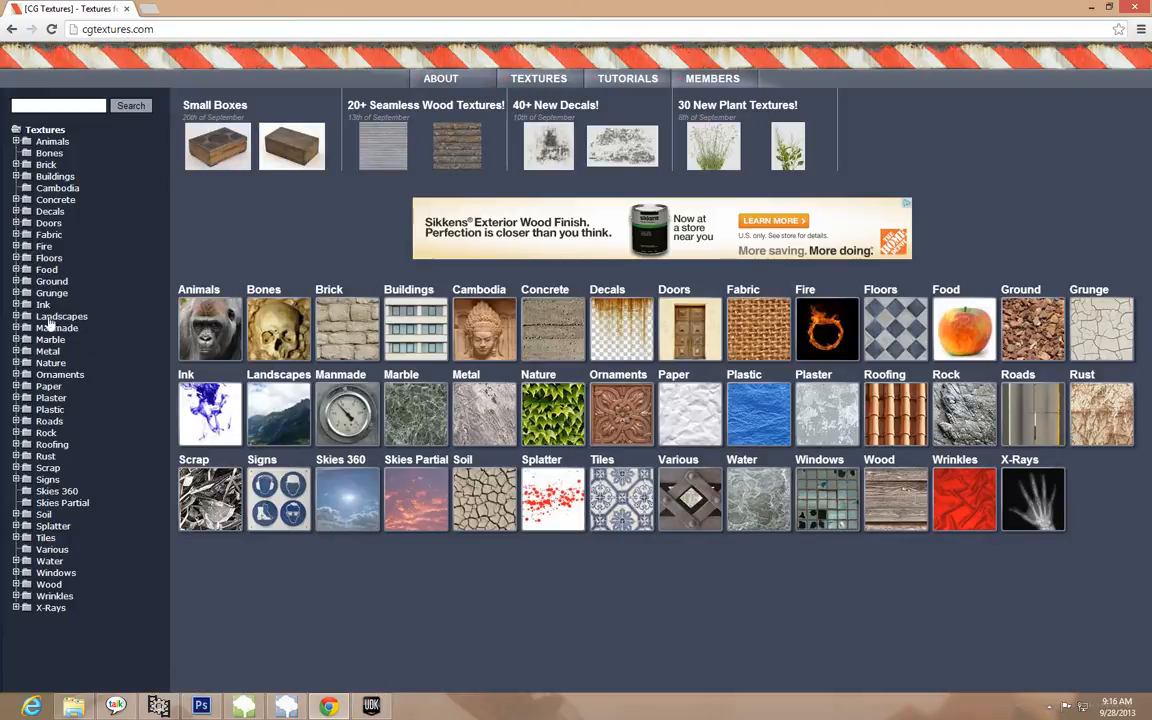
pyautogui.click(15, 362)
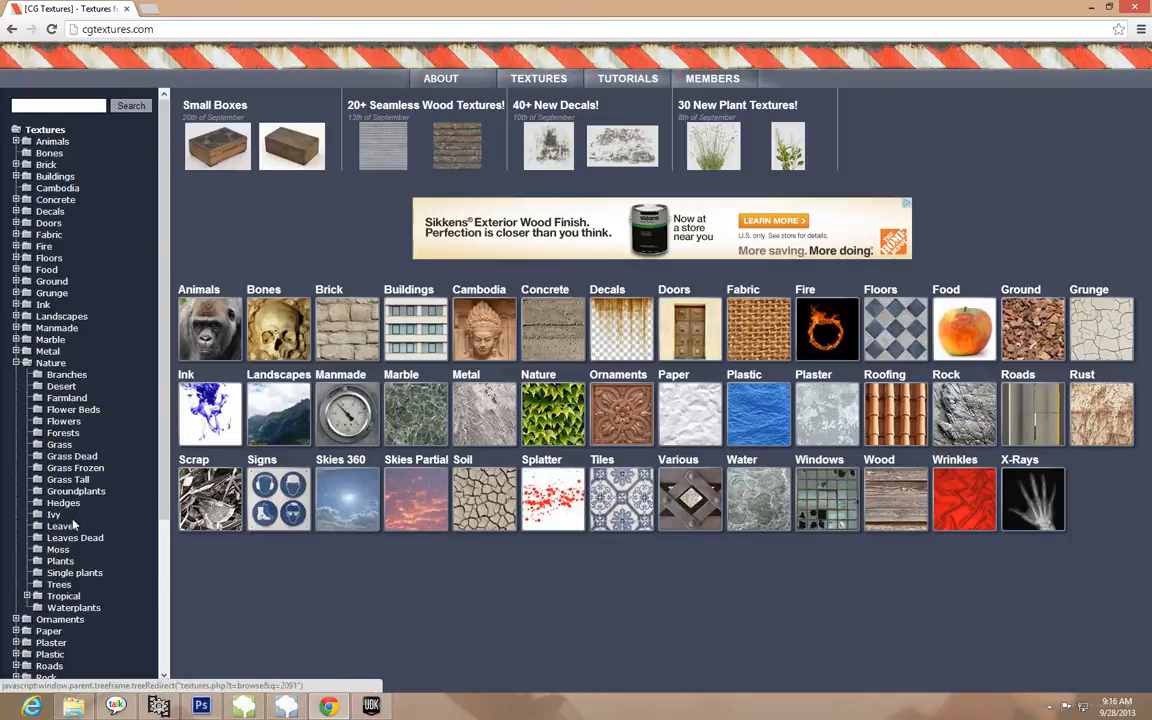
pyautogui.click(59, 444)
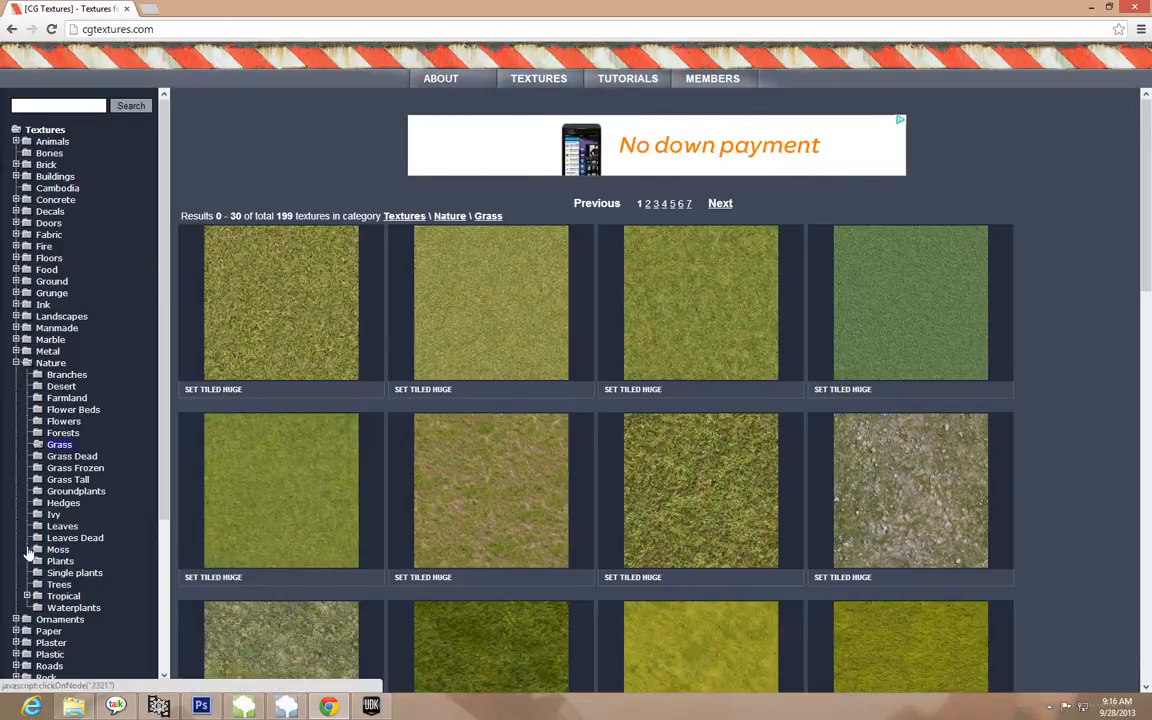
pyautogui.click(58, 526)
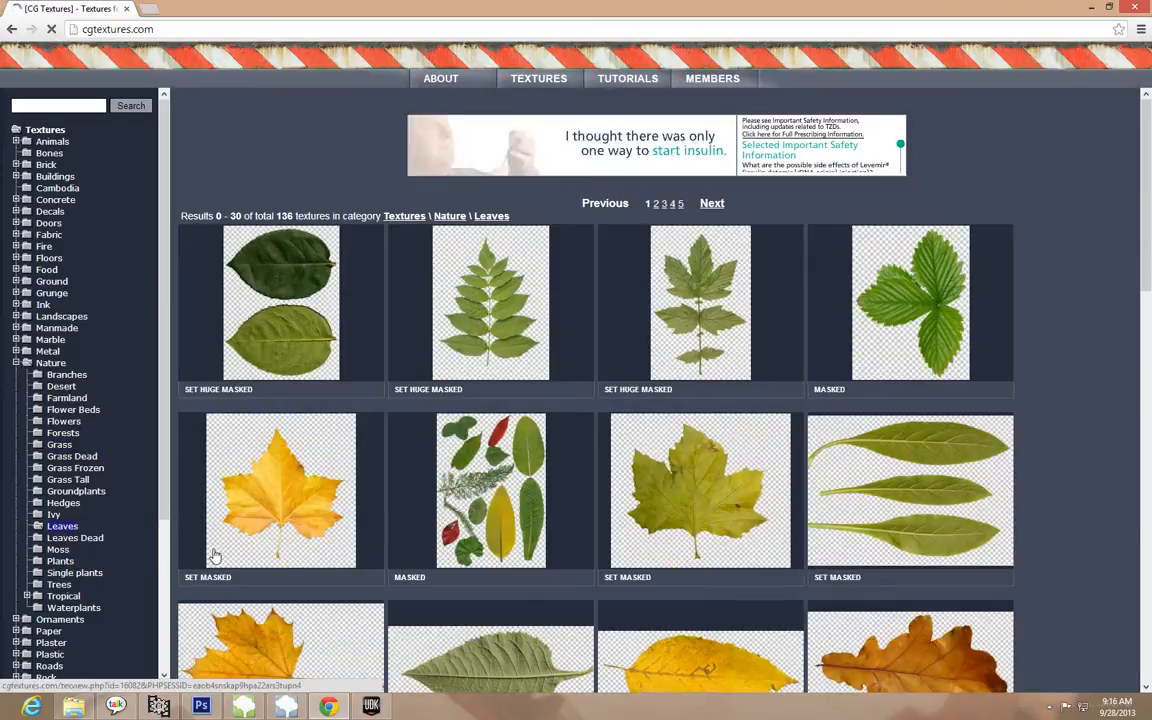
pyautogui.click(75, 538)
pyautogui.click(62, 526)
# Open the bamboo leaves texture Leaves0019 and download the small 986x1024 version of its first alpha-masked image
pyautogui.scroll(-10, 329, 519)
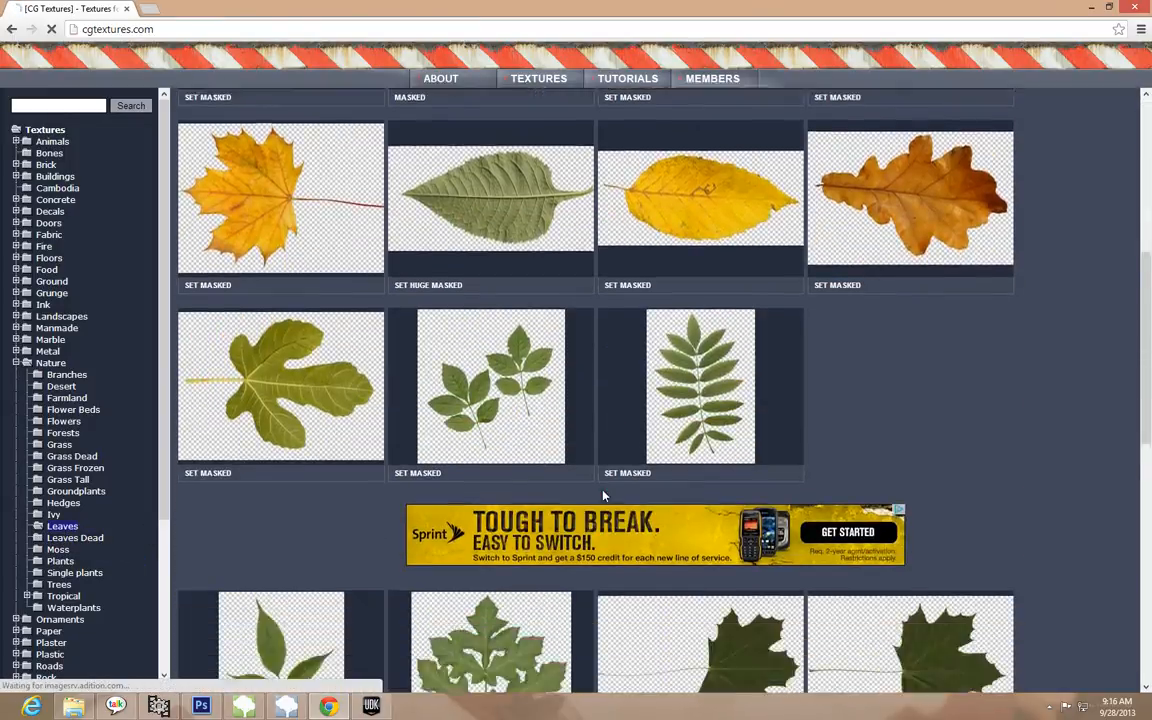
pyautogui.scroll(-2, 545, 402)
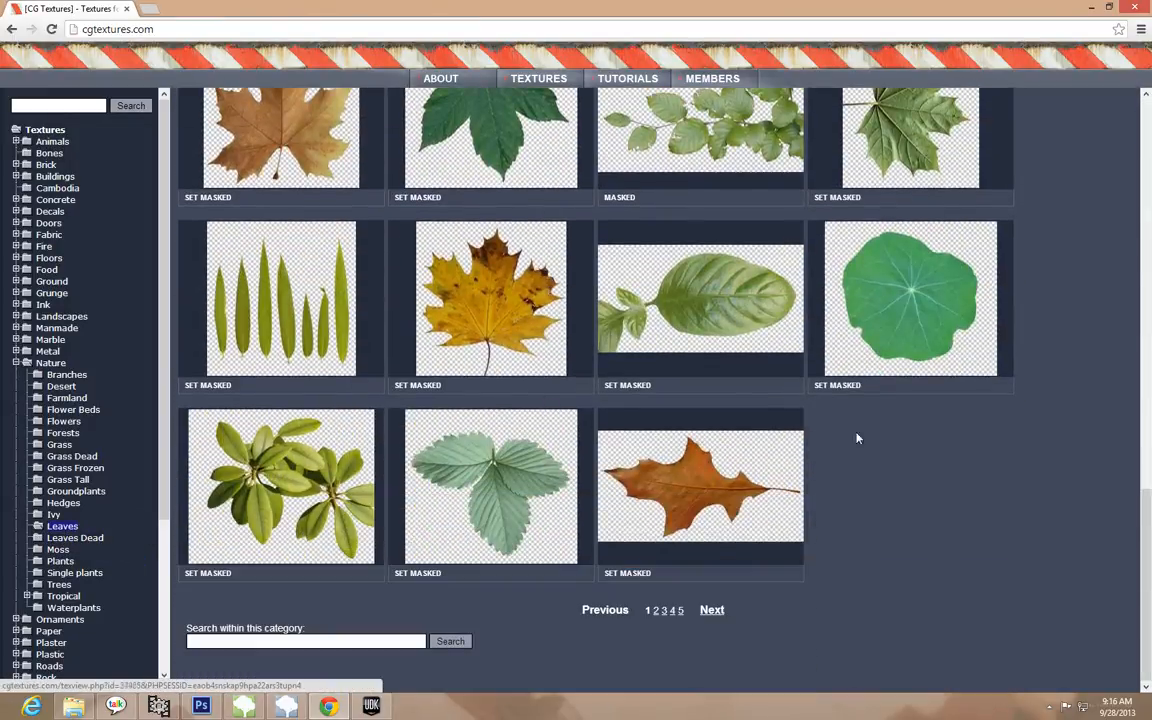
pyautogui.click(304, 325)
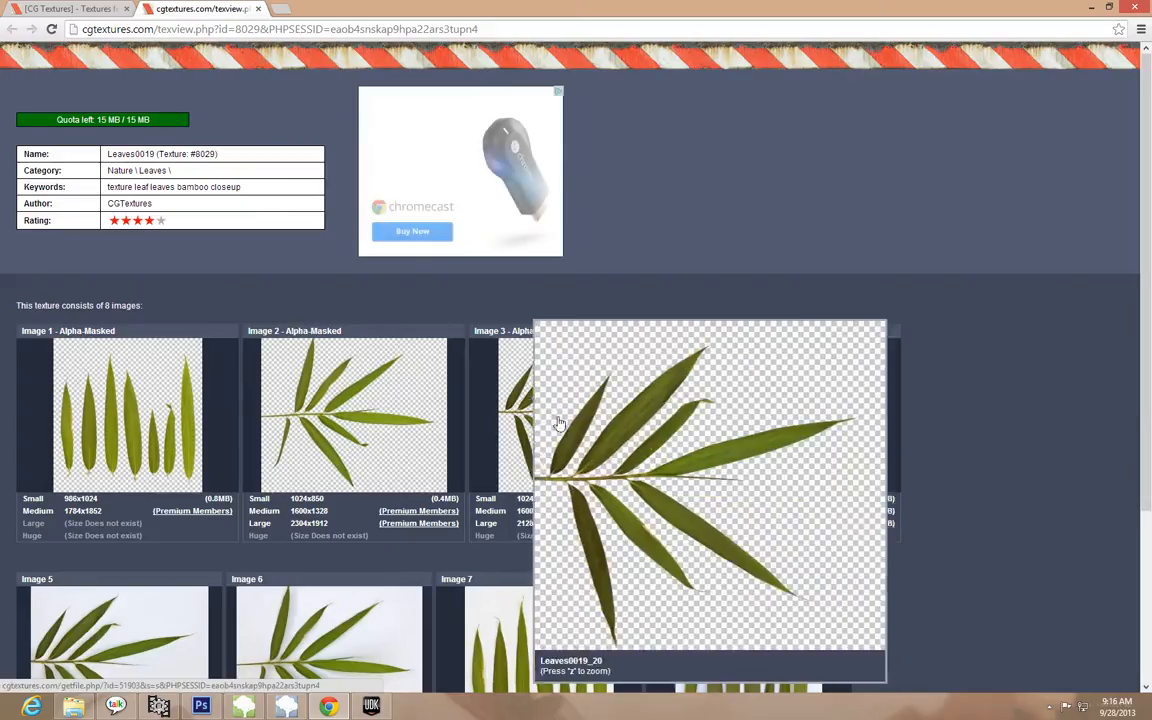
pyautogui.scroll(-3, 930, 460)
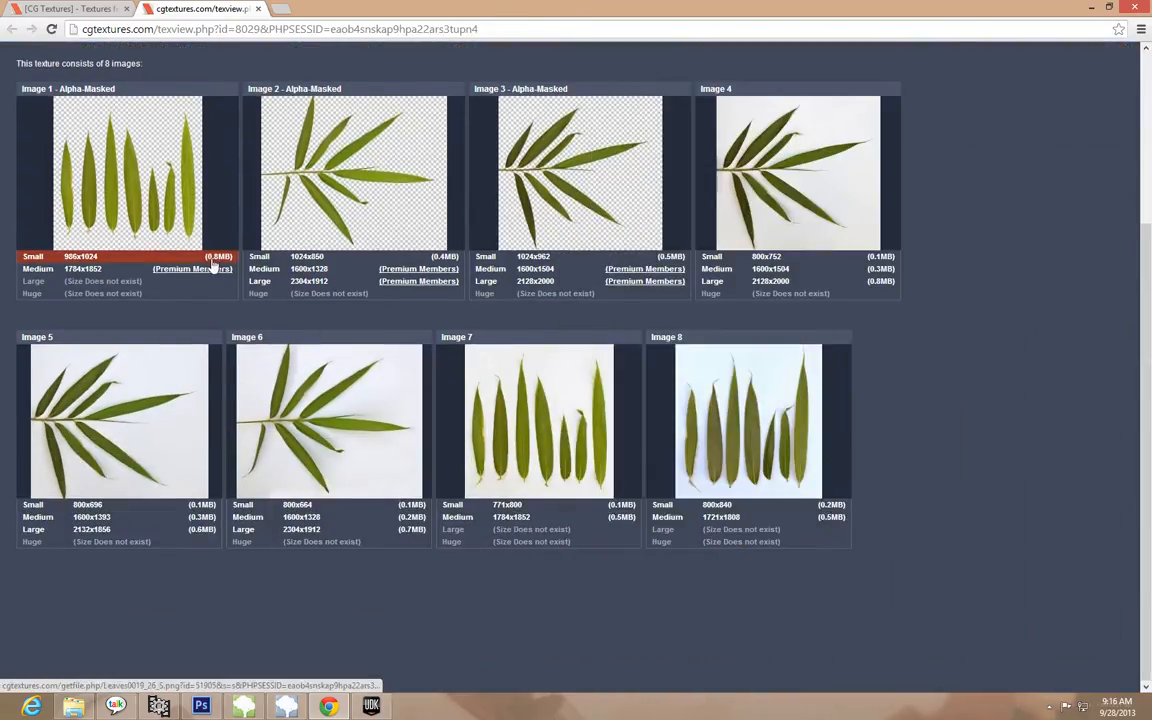
pyautogui.click(218, 258)
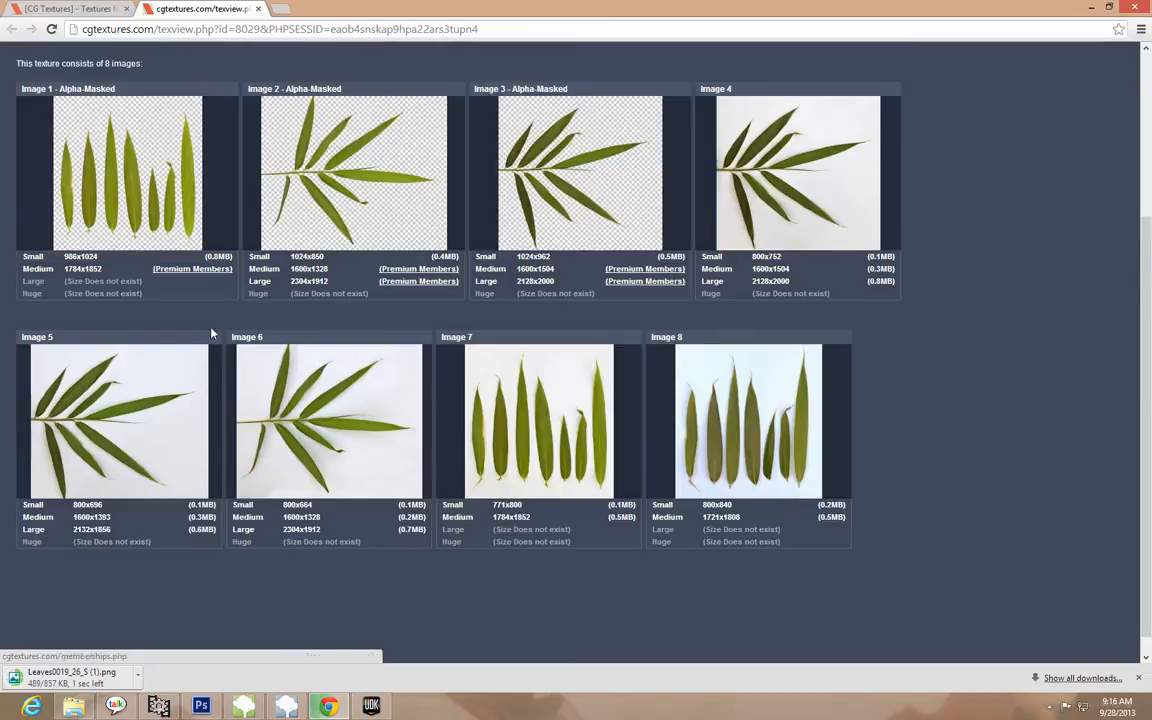
# Locate the downloaded Leaves0019_26_S (1).png in its folder and open it in a maximized Photoshop window
pyautogui.click(137, 680)
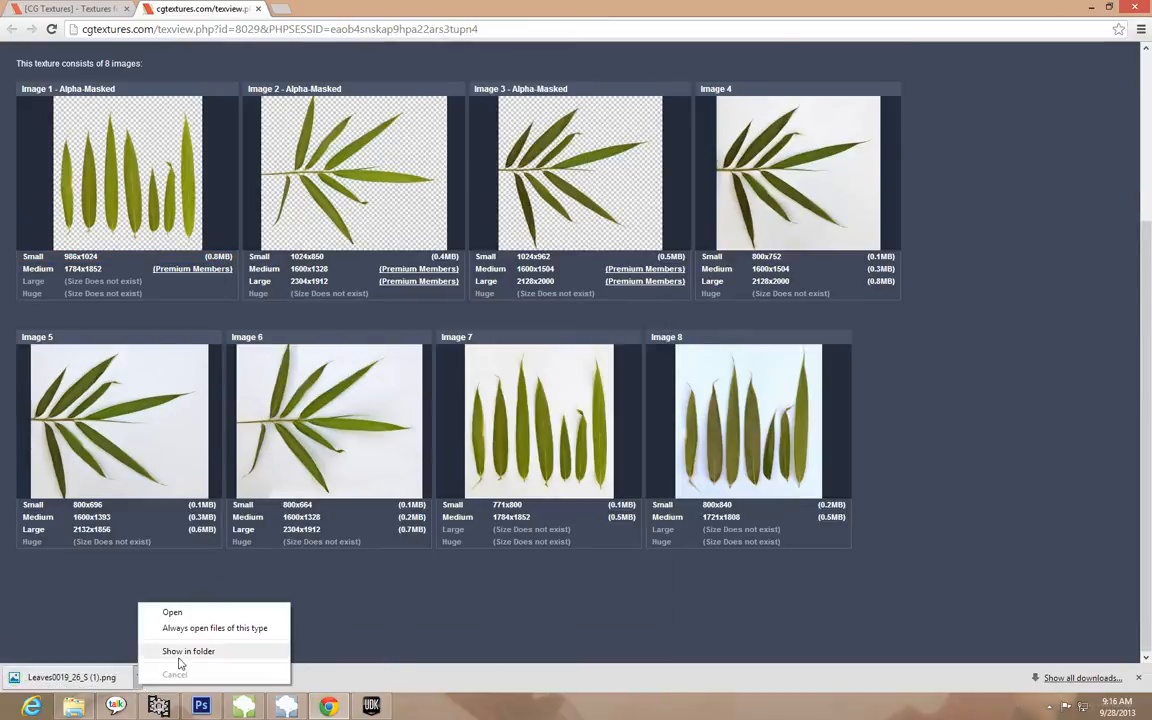
pyautogui.click(146, 653)
pyautogui.rightClick(403, 563)
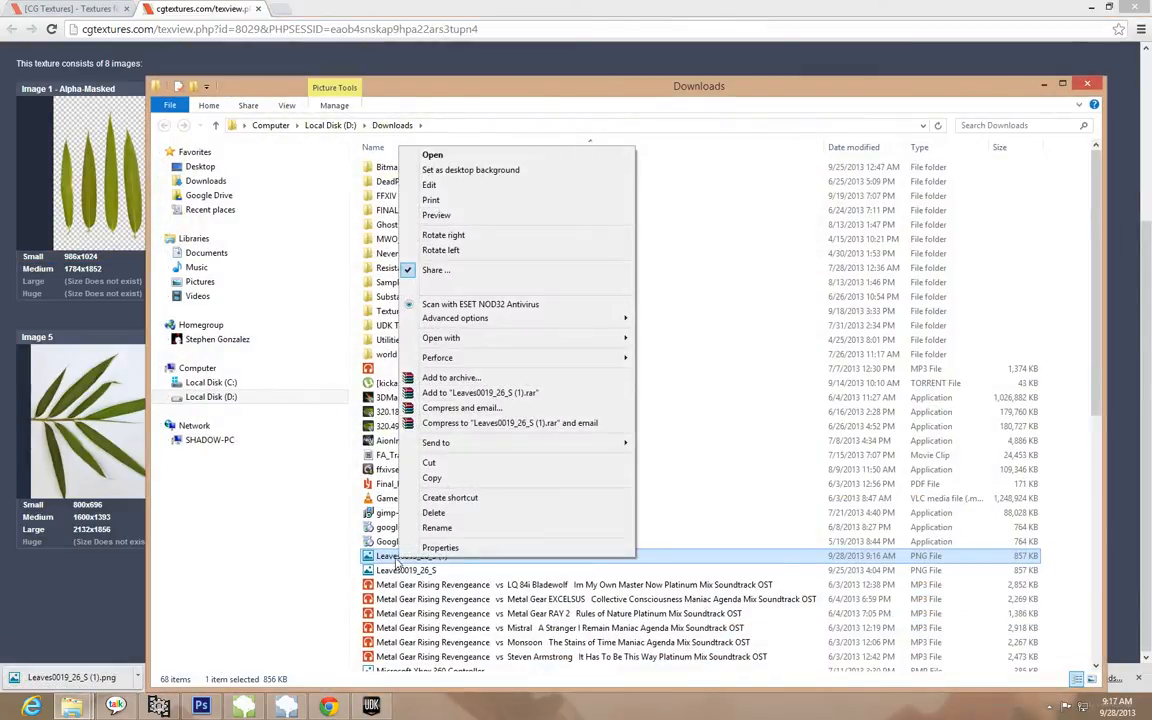
pyautogui.click(201, 706)
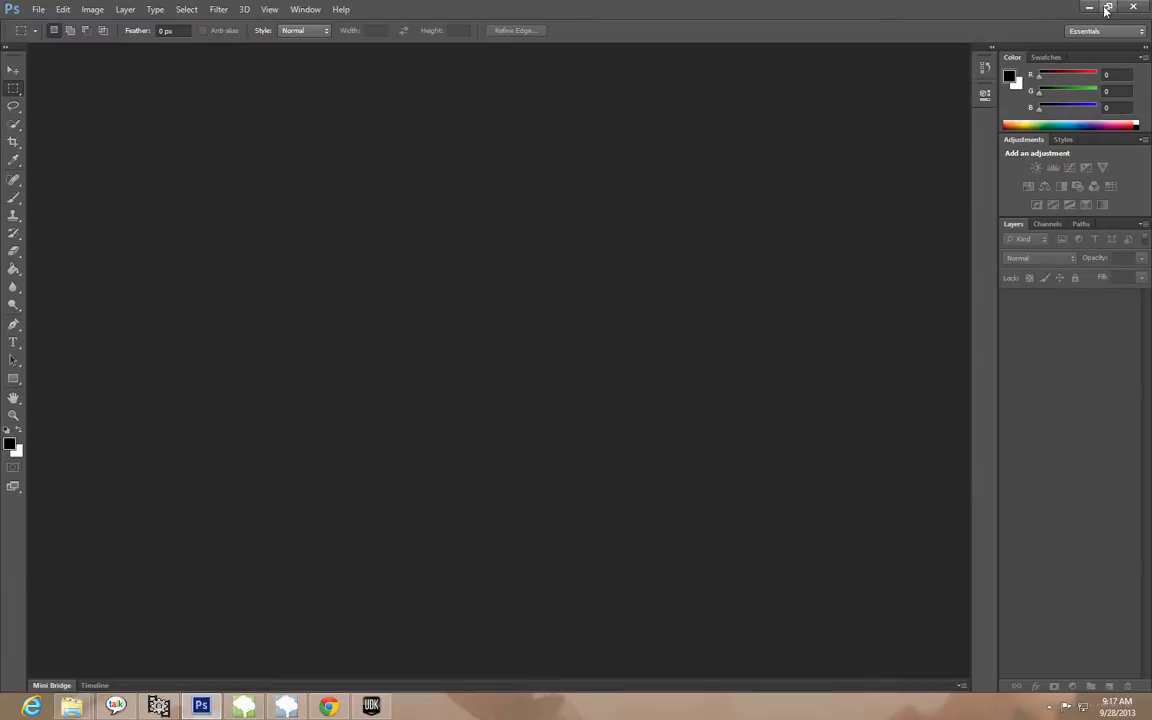
pyautogui.doubleClick(995, 6)
pyautogui.click(1143, 181)
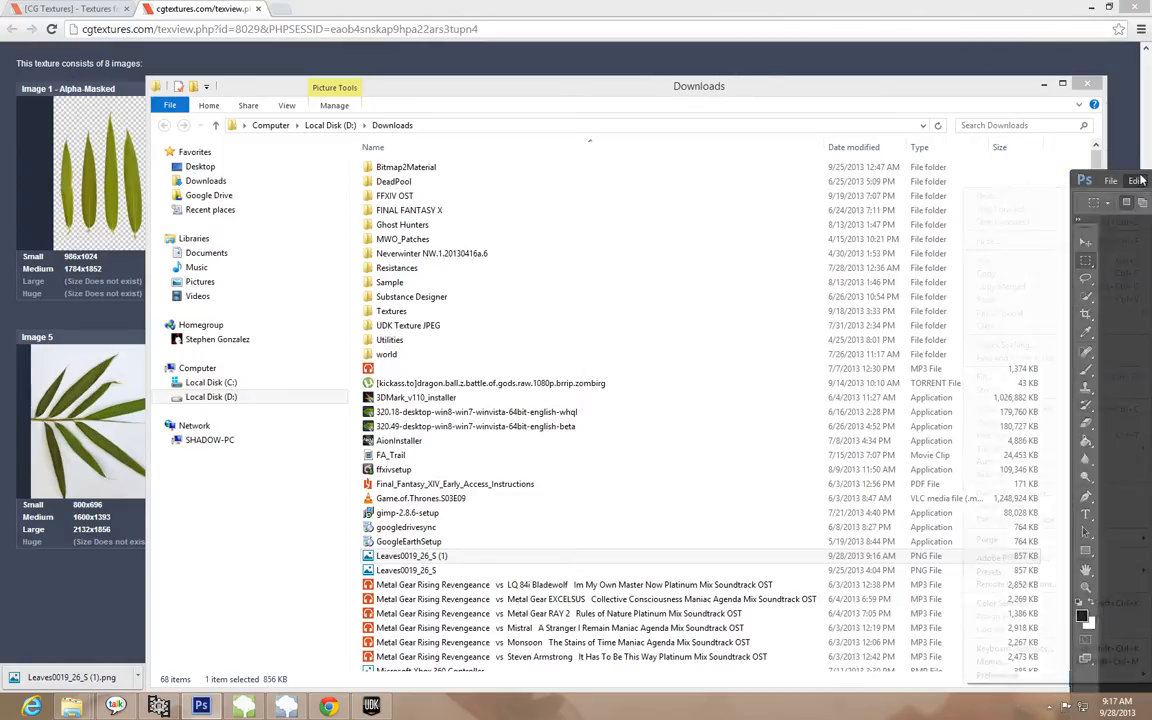
pyautogui.click(1096, 164)
pyautogui.moveTo(1126, 181); pyautogui.dragTo(801, 80)
pyautogui.moveTo(408, 562); pyautogui.dragTo(871, 424)
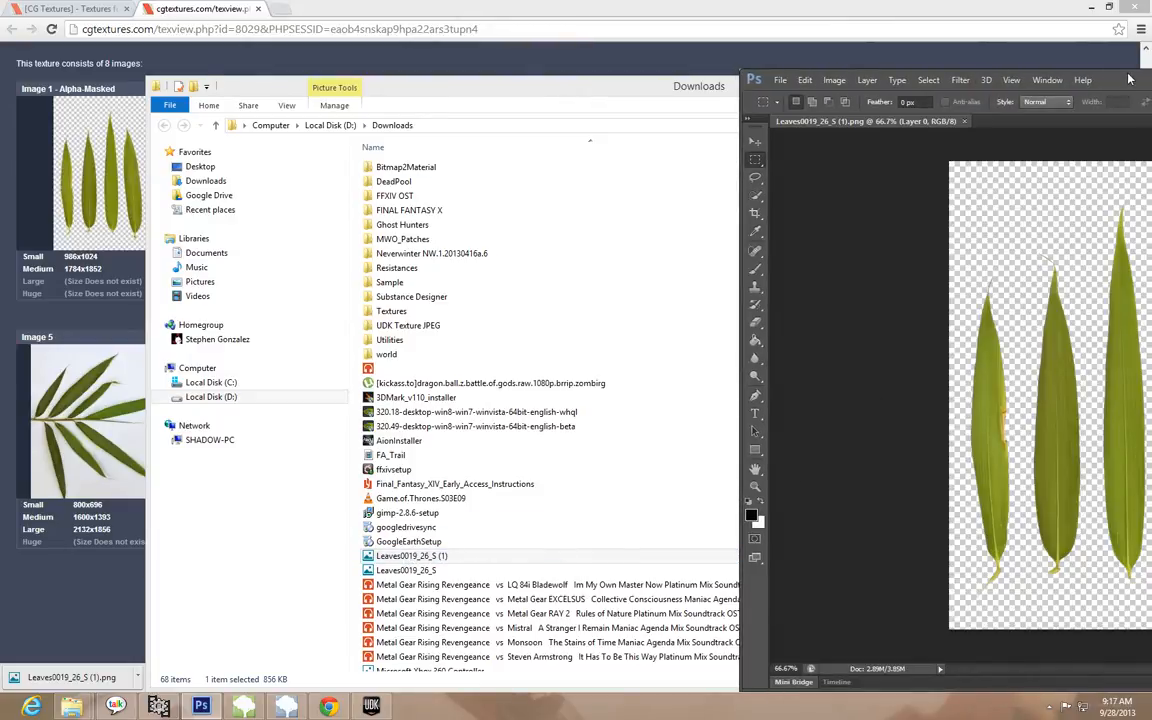
pyautogui.doubleClick(1130, 79)
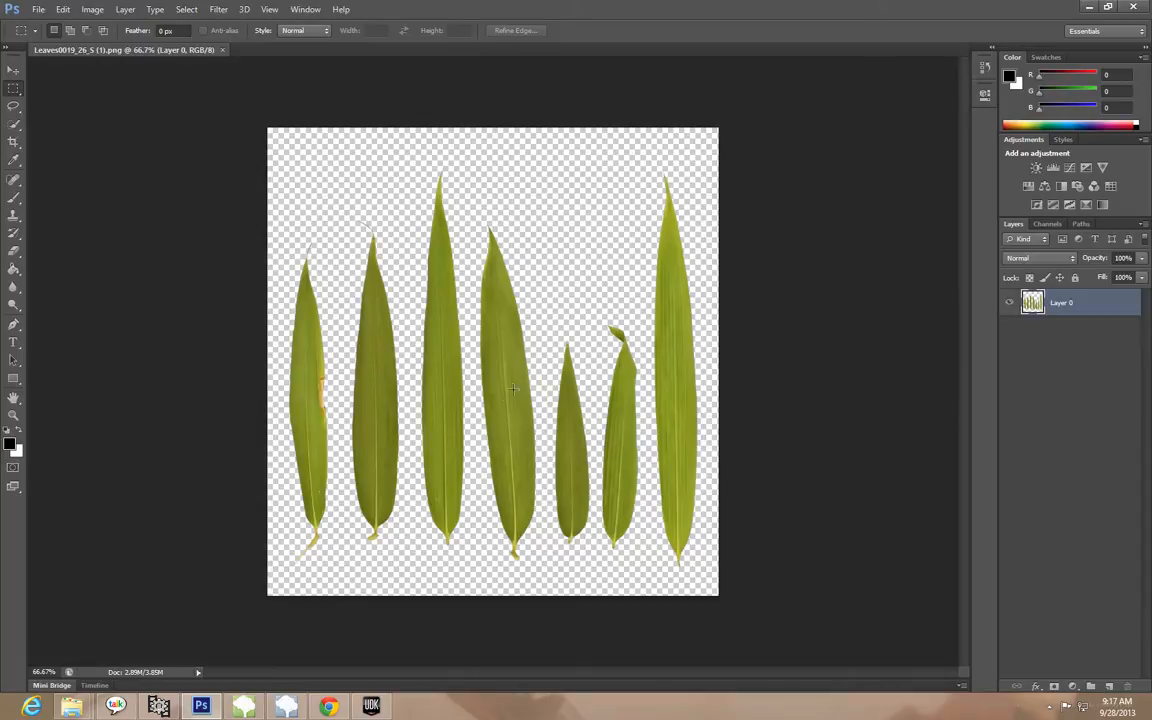
# Create a new transparent document named Grass, 512 pixels wide and 512 pixels high
pyautogui.click(39, 10)
pyautogui.click(44, 25)
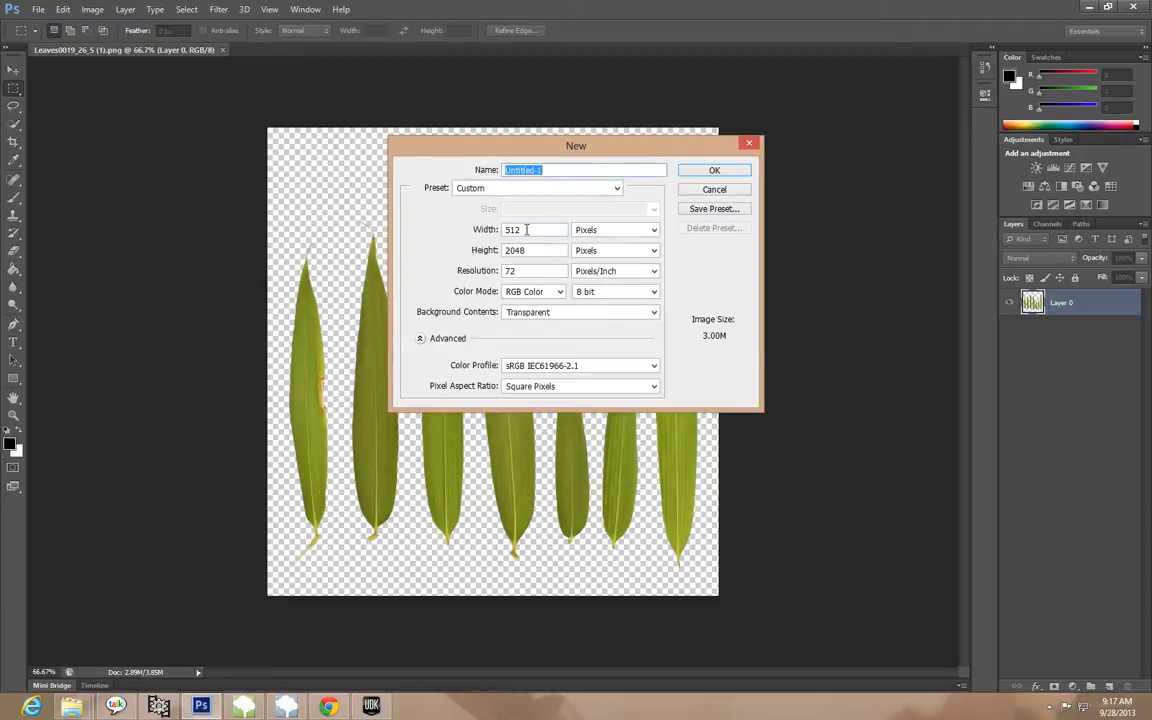
pyautogui.write('Grass')
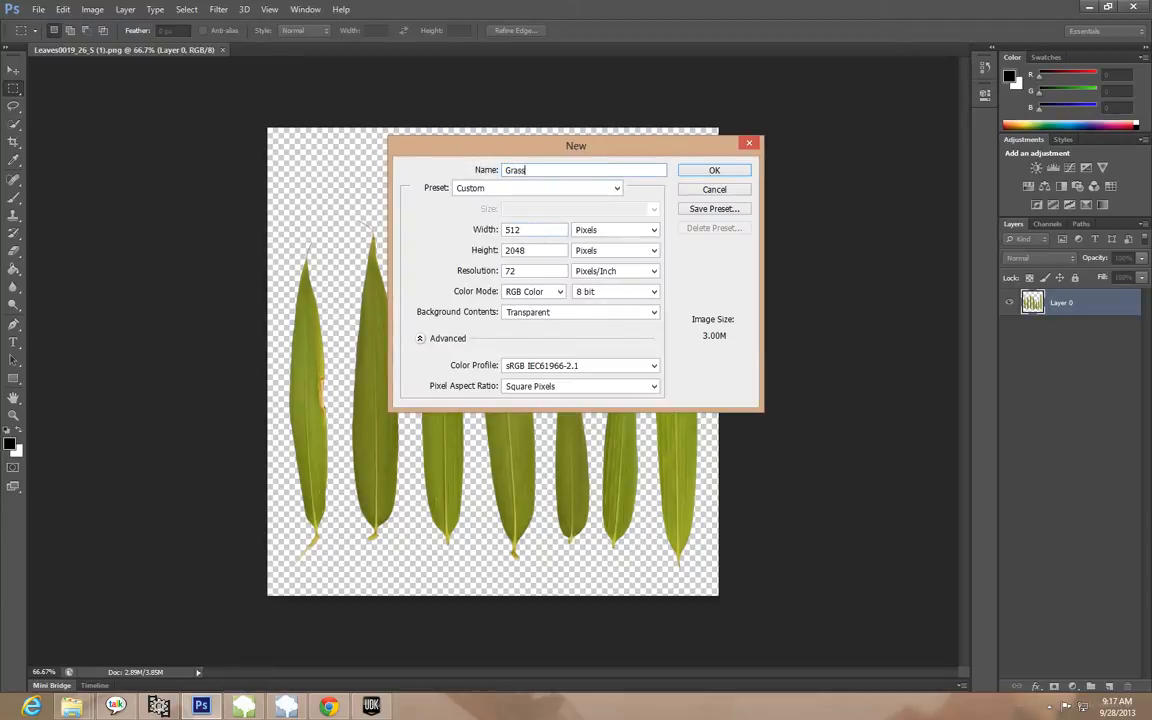
pyautogui.doubleClick(521, 250)
pyautogui.write('512')
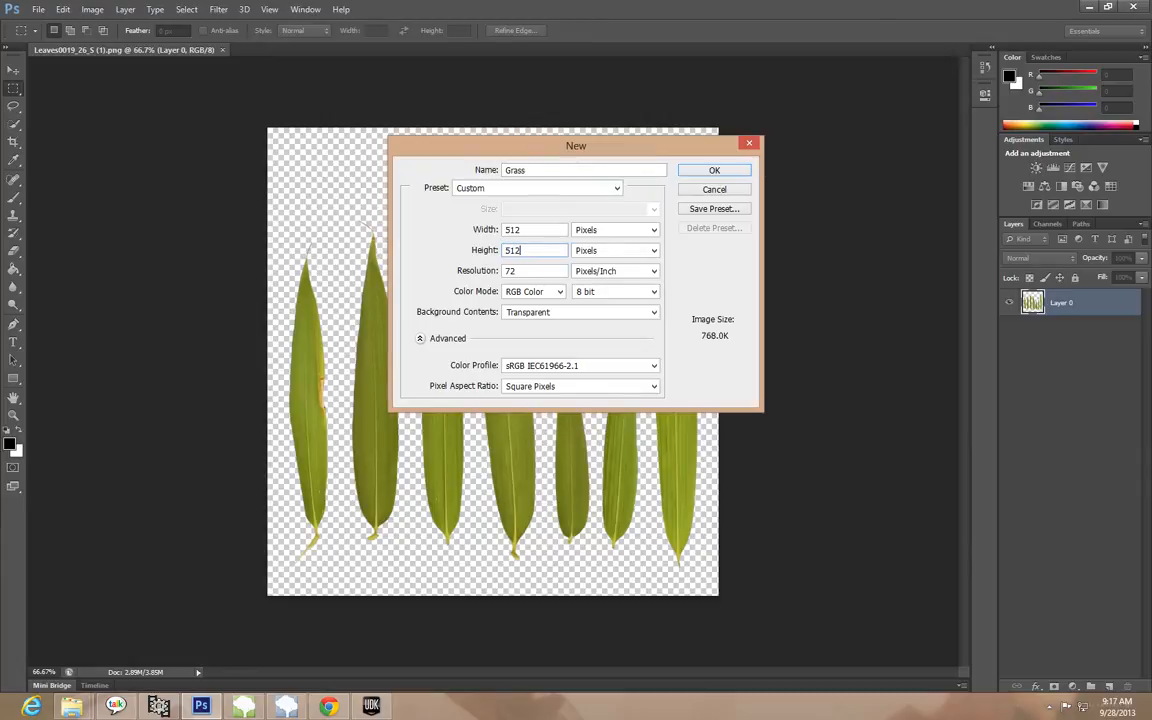
pyautogui.press('Down')
pyautogui.click(712, 171)
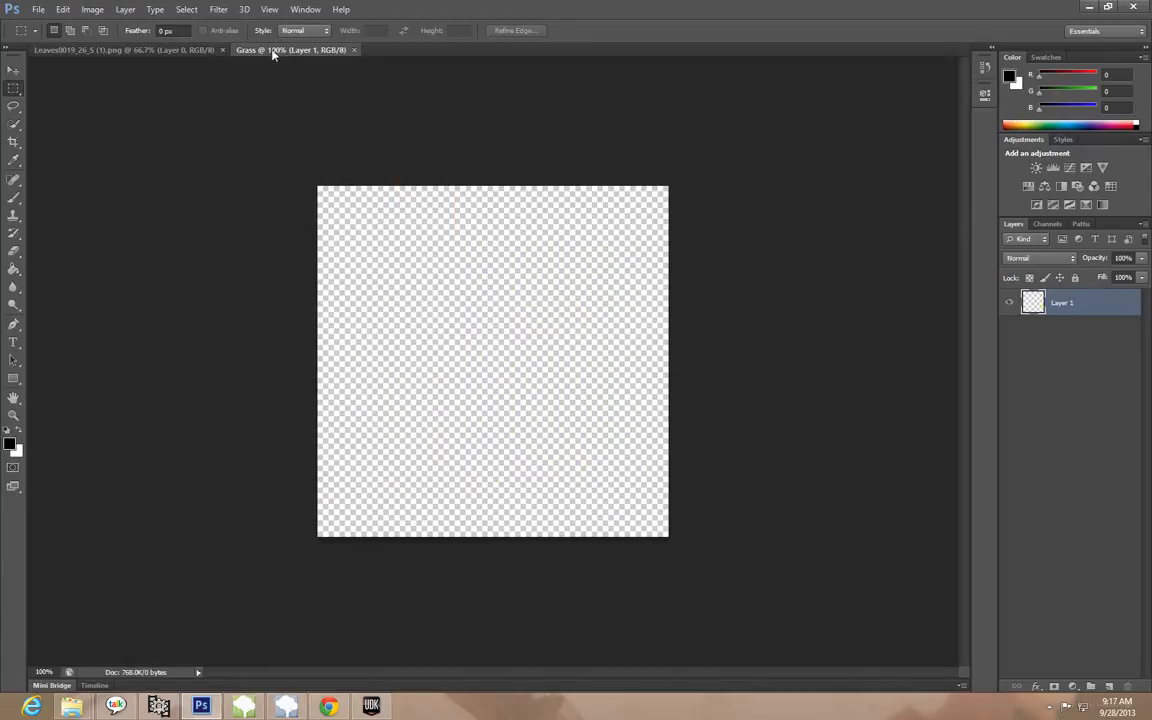
# Crop the bamboo leaves image down to the tall third leaf from the left
pyautogui.click(184, 50)
pyautogui.click(262, 49)
pyautogui.click(180, 50)
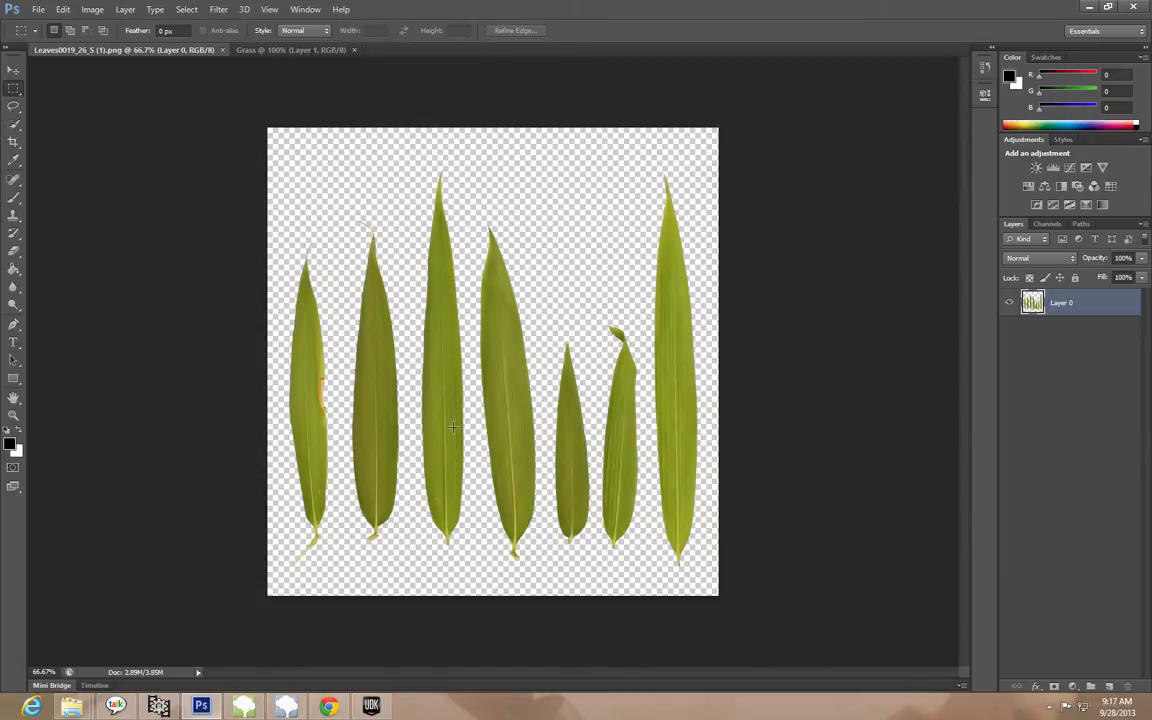
pyautogui.click(15, 144)
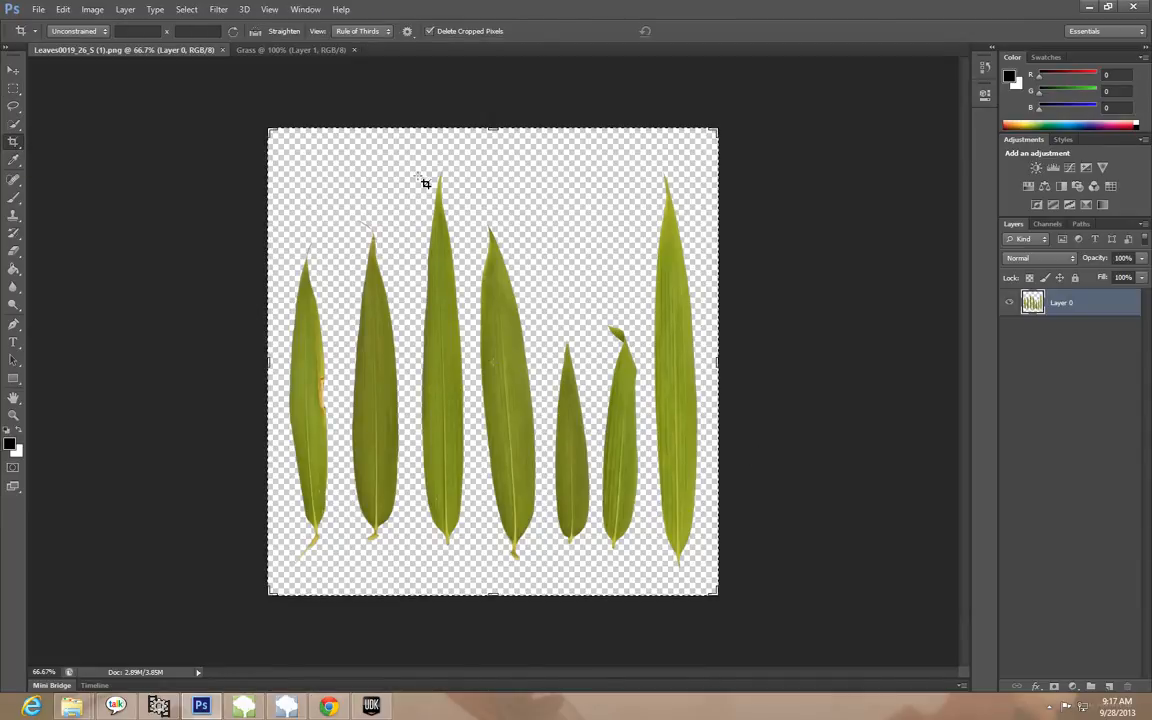
pyautogui.moveTo(420, 170); pyautogui.dragTo(473, 557)
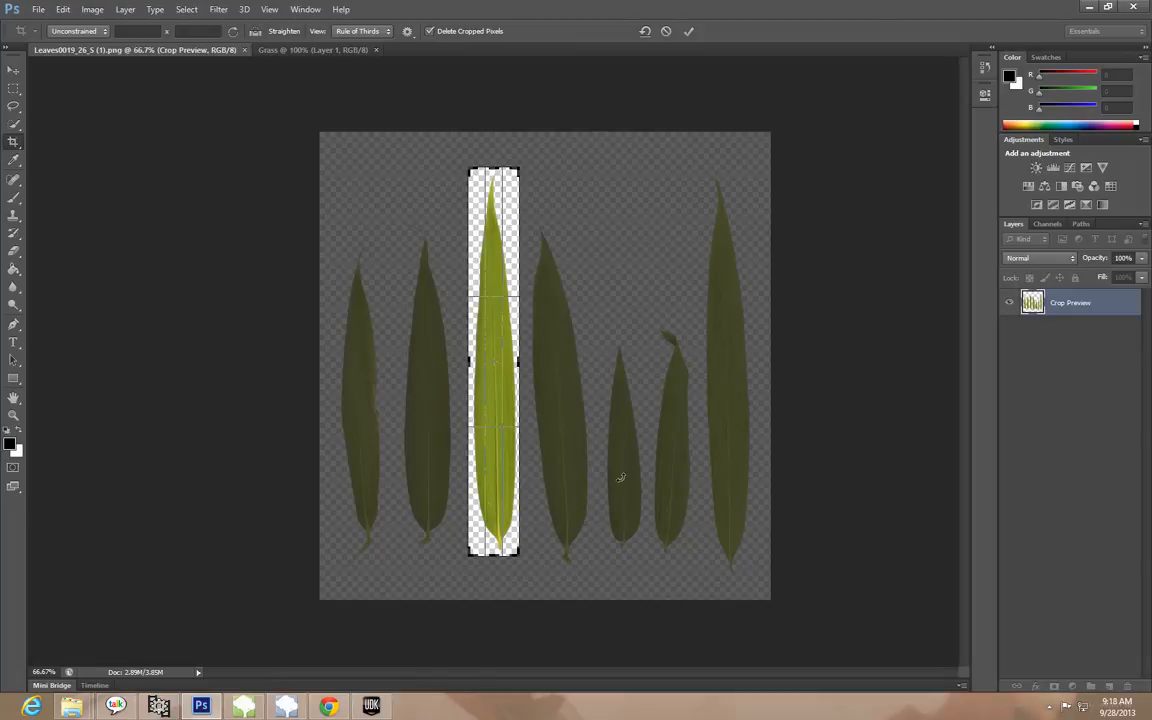
pyautogui.press('Return')
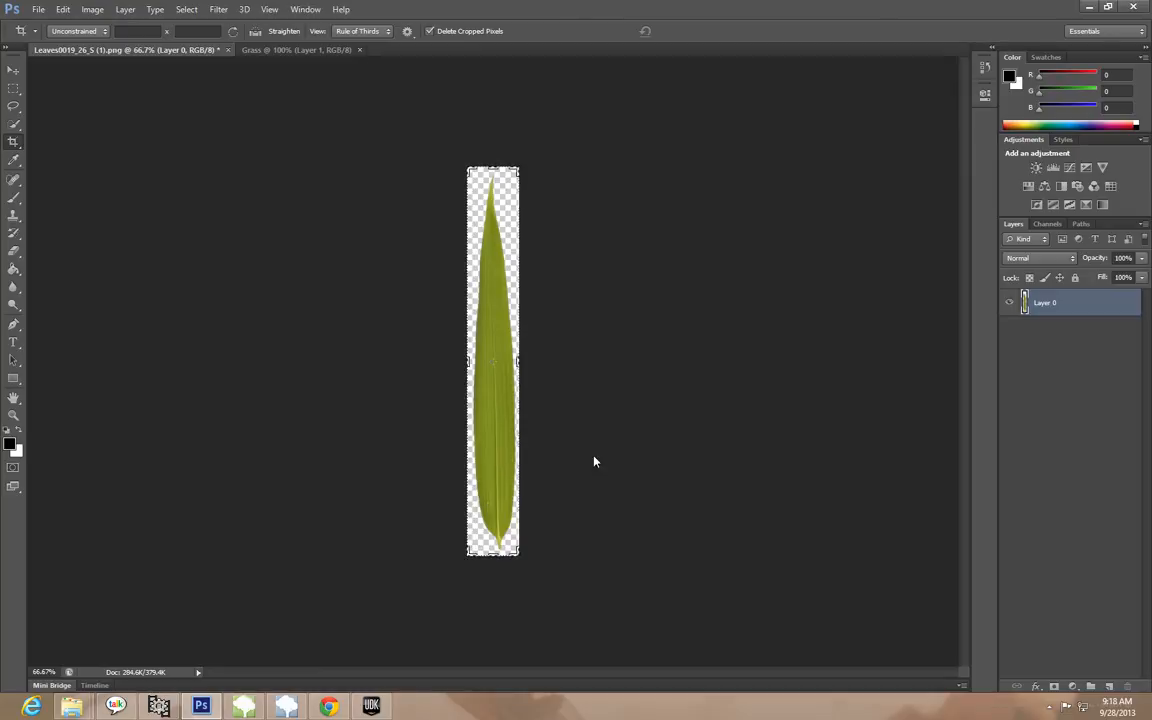
# Paste the cropped leaf into the Grass document and move it upward on the canvas
pyautogui.click(283, 51)
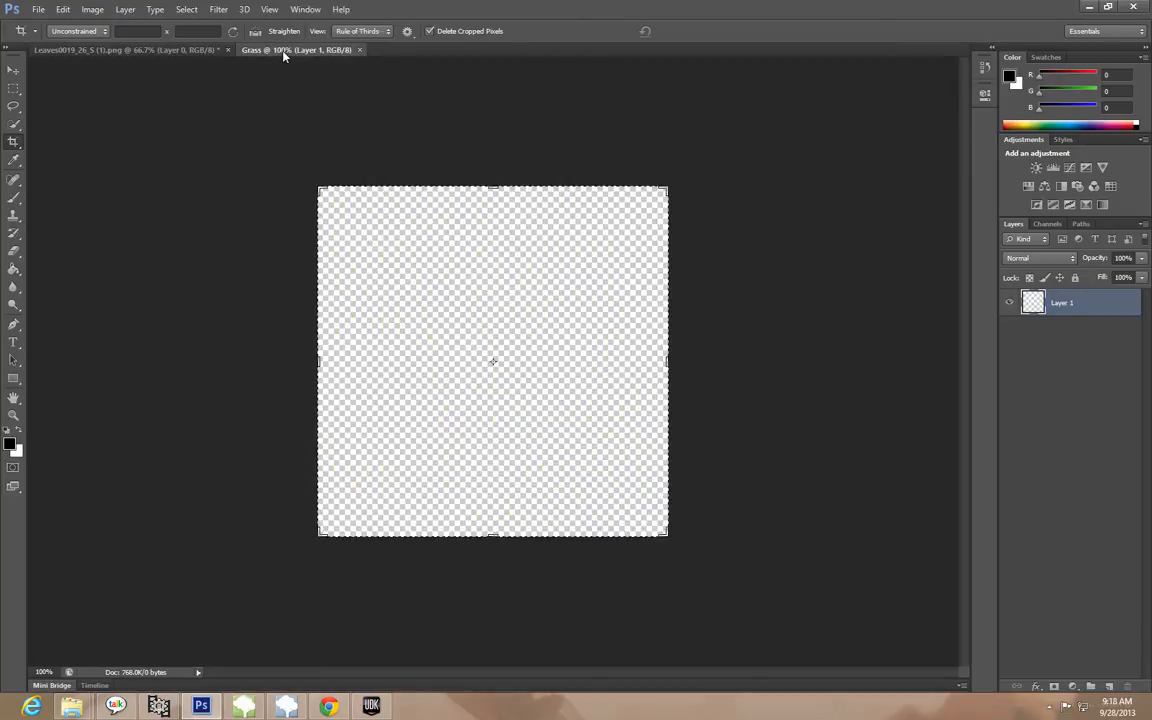
pyautogui.hotkey('ctrl', 'v')
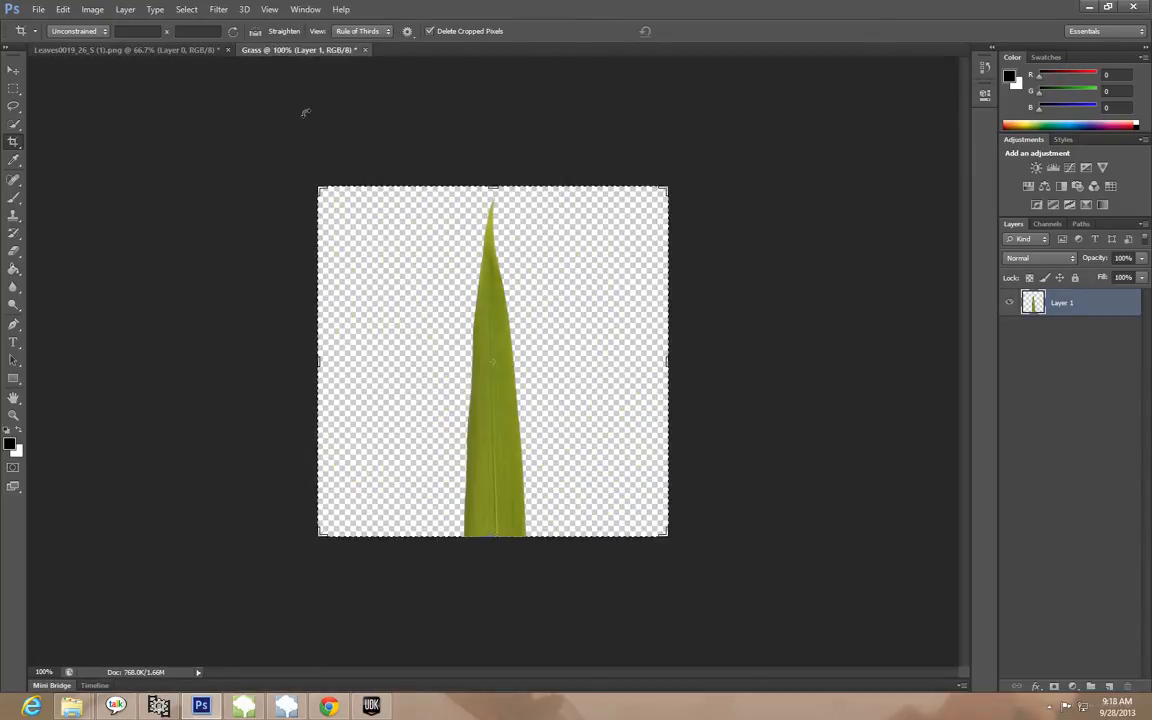
pyautogui.click(14, 70)
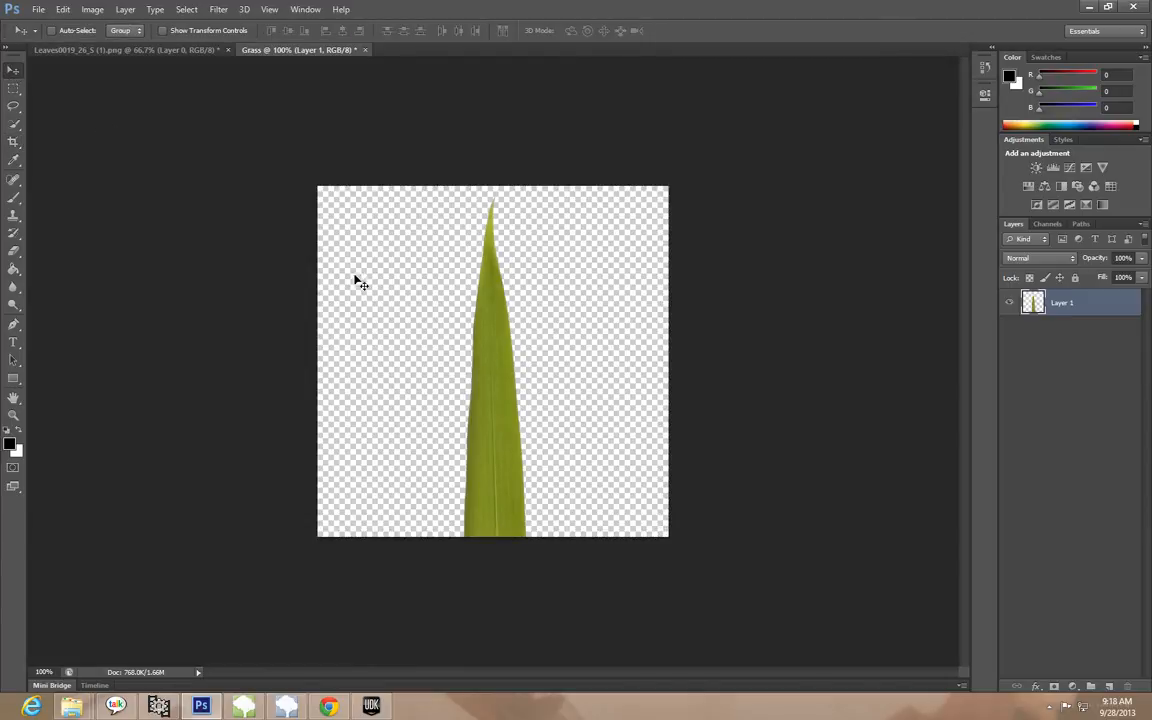
pyautogui.moveTo(501, 386); pyautogui.dragTo(504, 247)
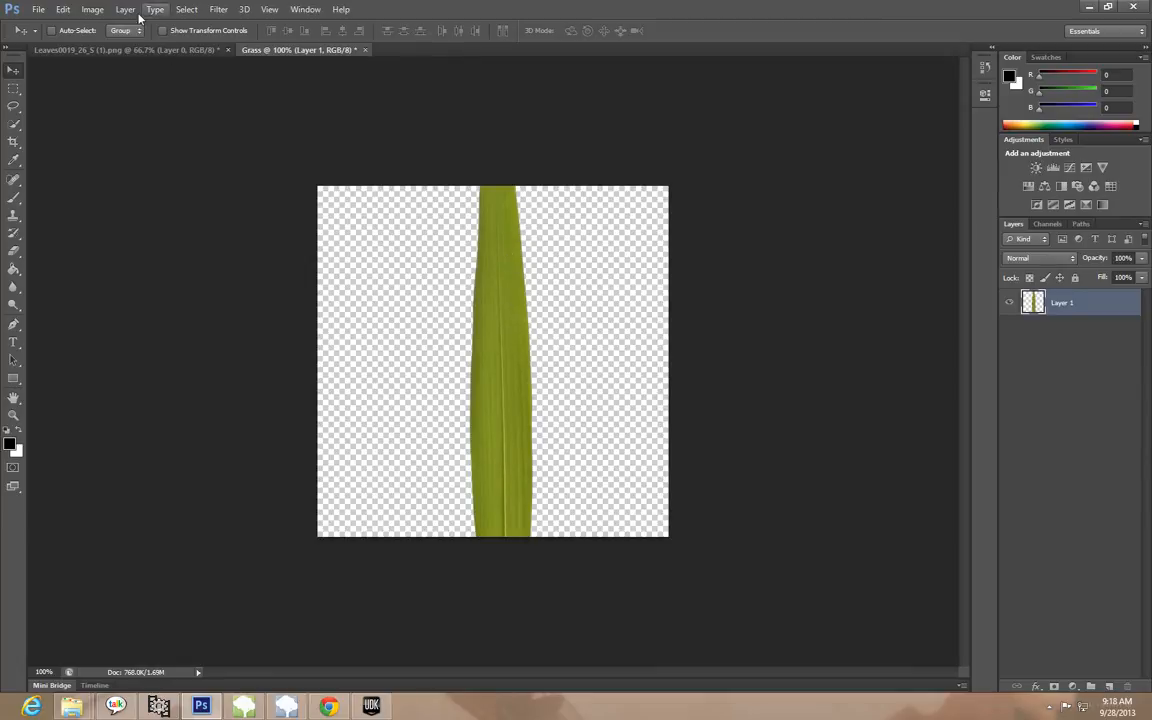
# Scale the pasted leaf to about 55% so it fits the canvas height, place it near the center and apply the transformation
pyautogui.click(68, 10)
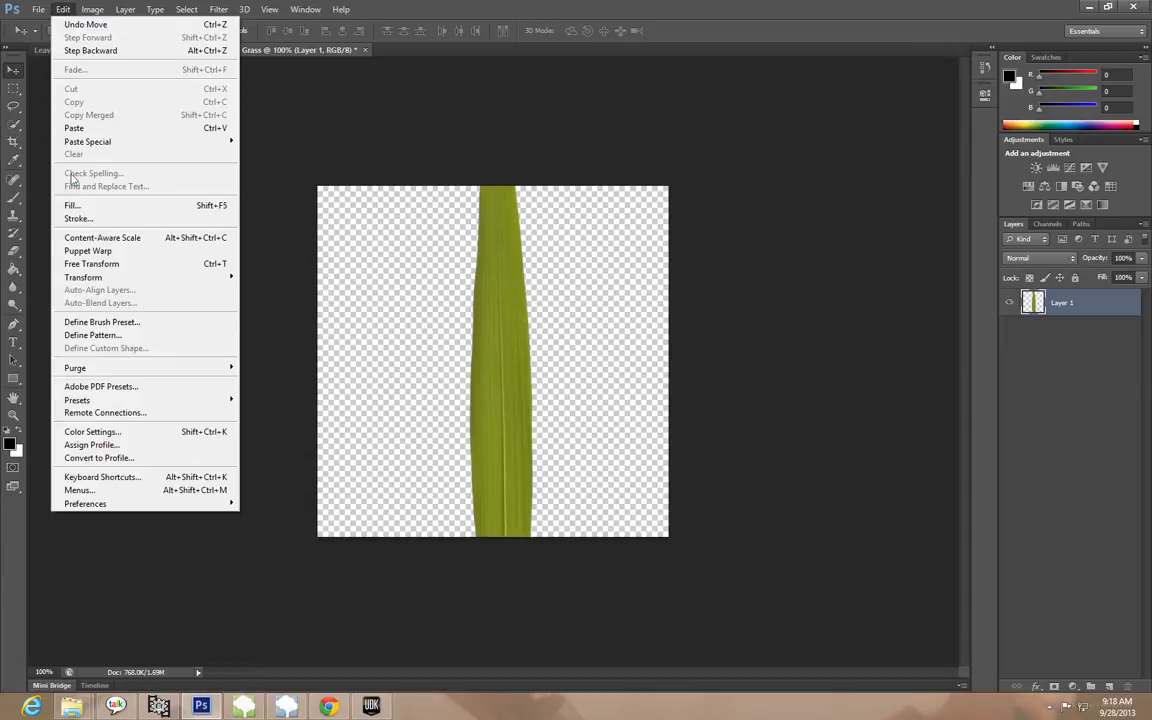
pyautogui.moveTo(70, 280)
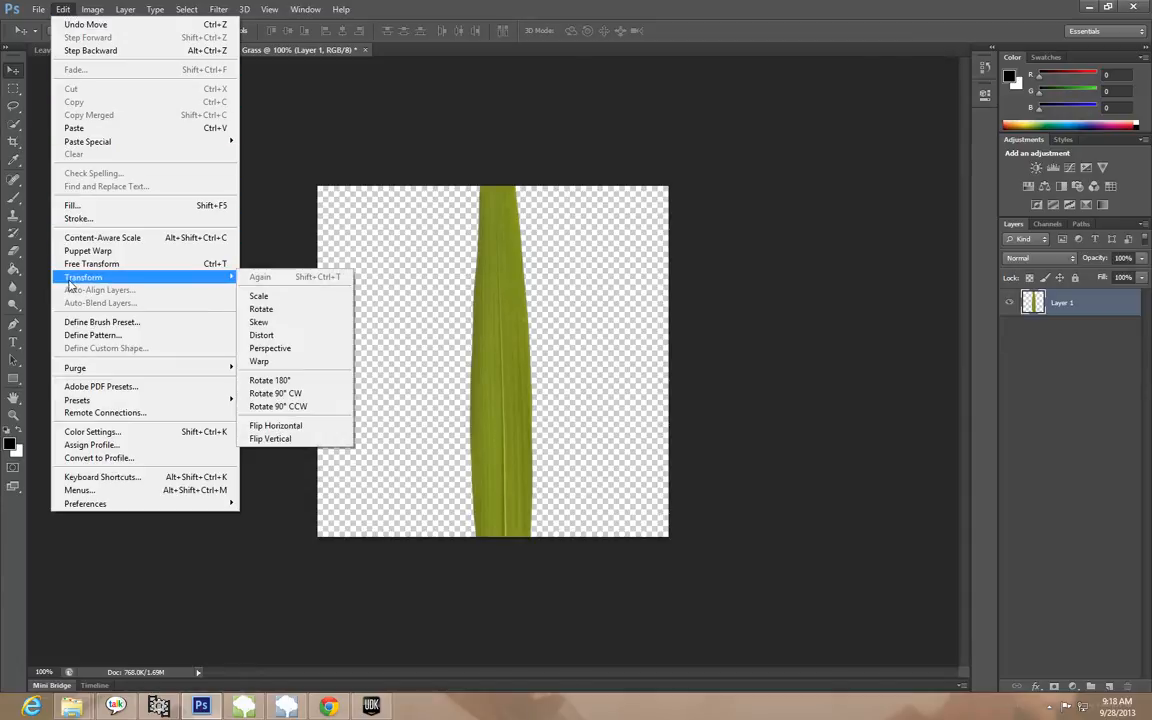
pyautogui.click(275, 297)
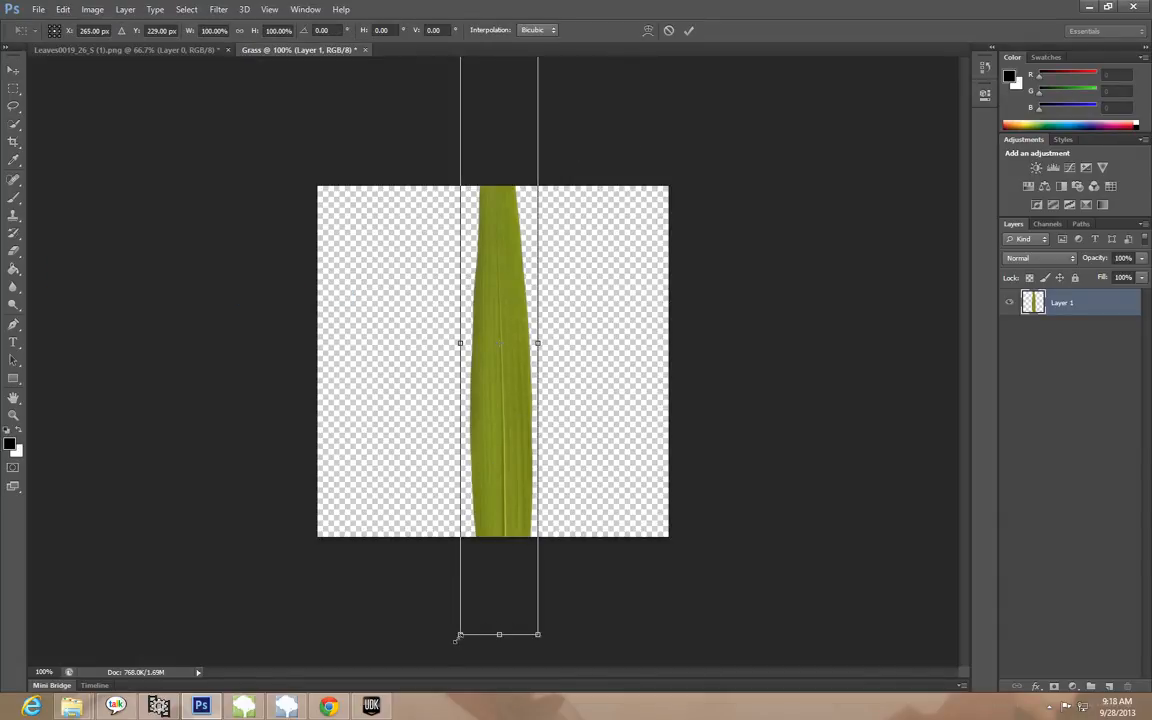
pyautogui.moveTo(458, 637); pyautogui.dragTo(550, 296)
pyautogui.moveTo(522, 238); pyautogui.dragTo(503, 397)
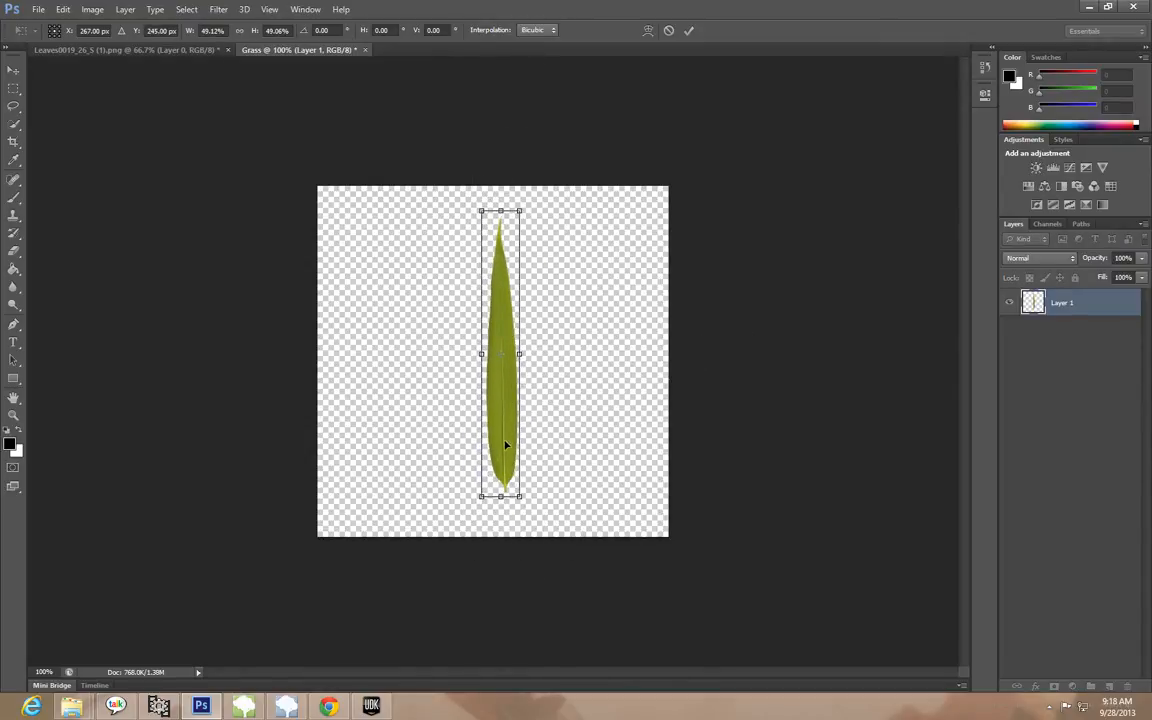
pyautogui.moveTo(527, 203); pyautogui.dragTo(524, 175)
pyautogui.moveTo(496, 252); pyautogui.dragTo(482, 279)
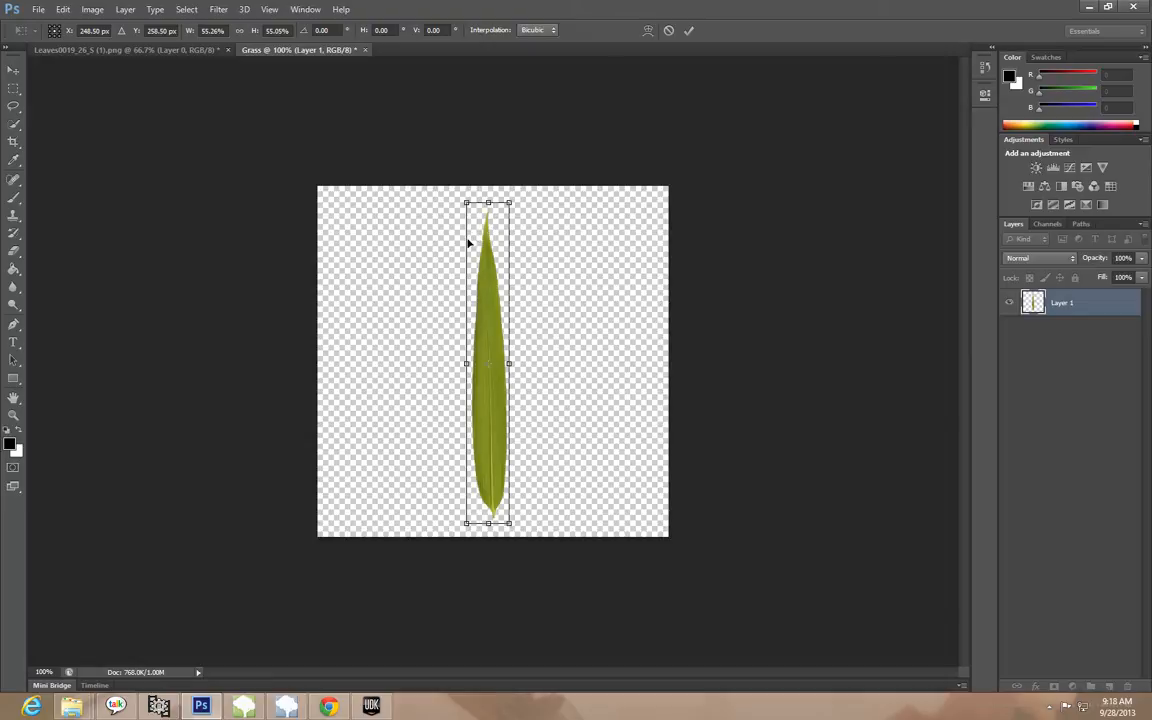
pyautogui.click(15, 77)
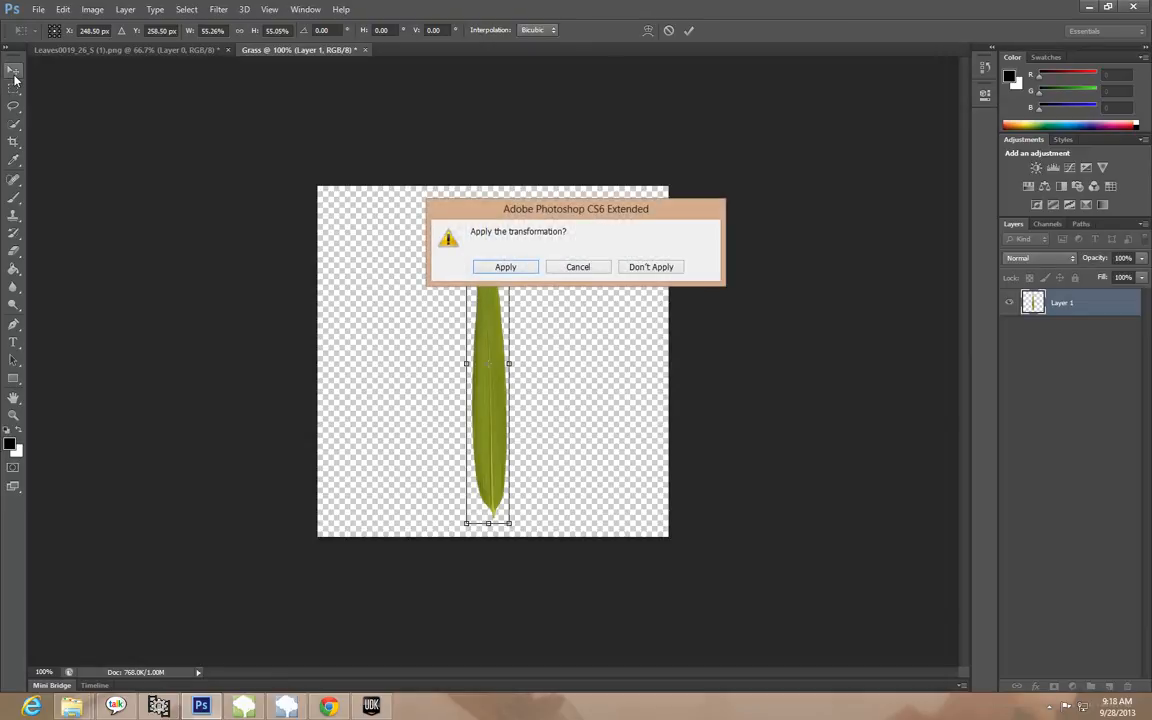
pyautogui.click(520, 268)
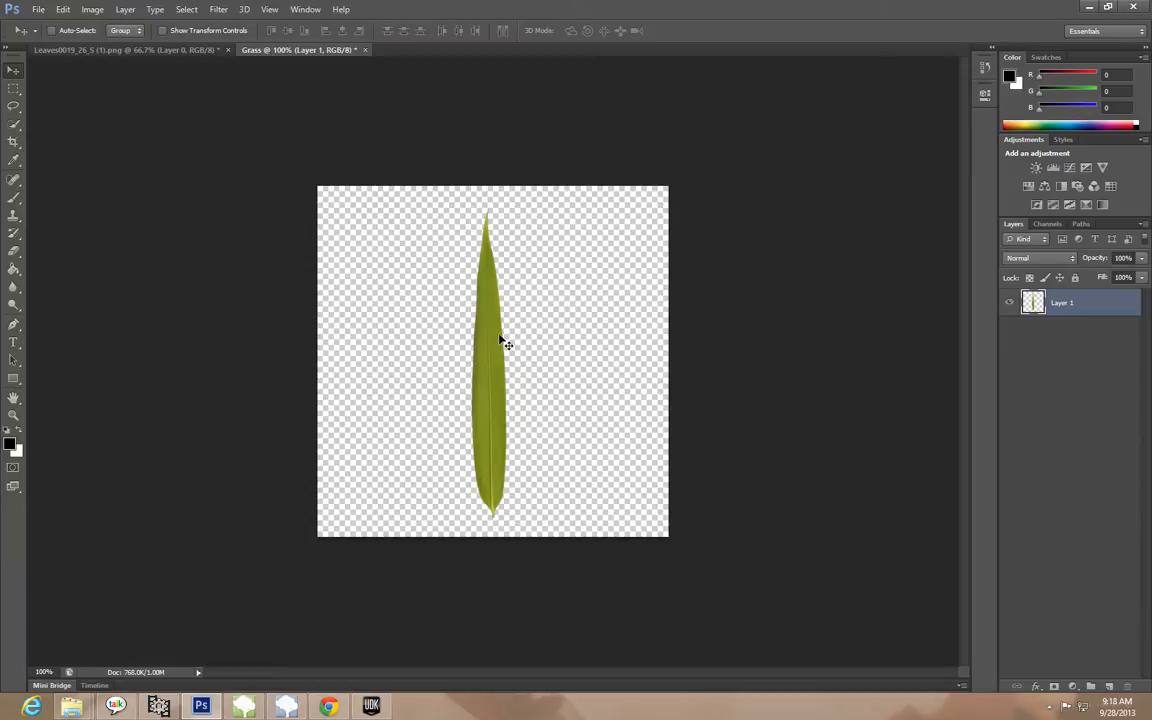
# Move the first leaf toward the left side of the Grass canvas and paste a second copy of the leaf beside it
pyautogui.click(167, 48)
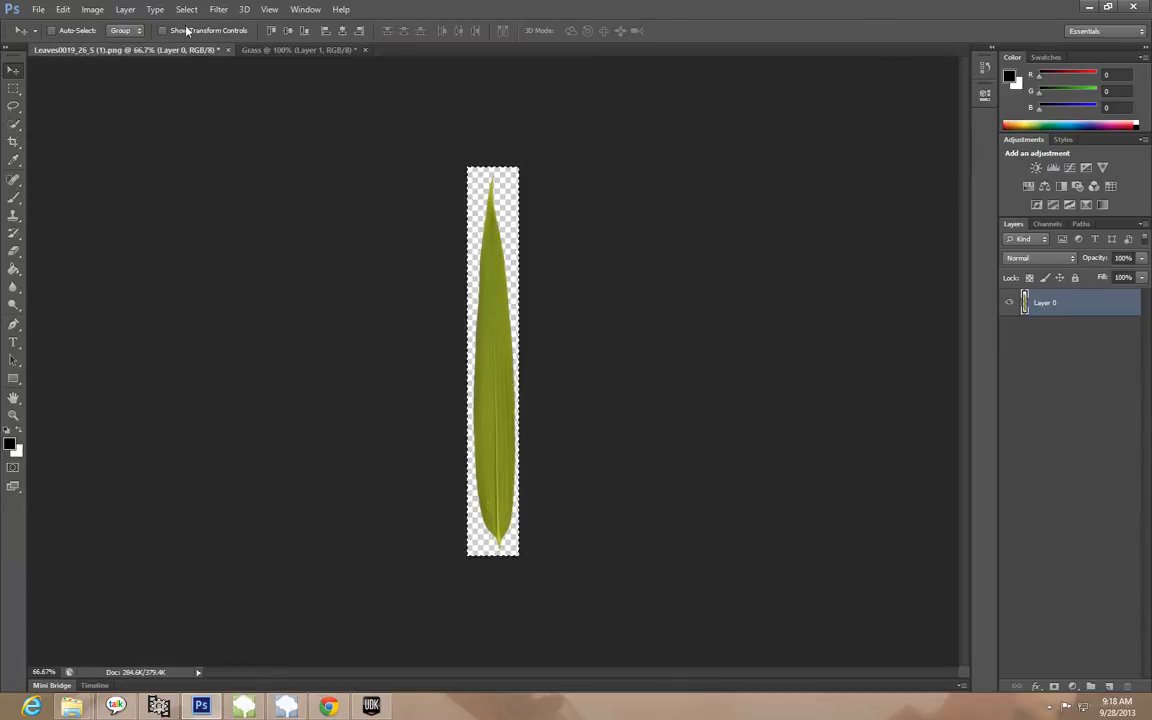
pyautogui.click(298, 50)
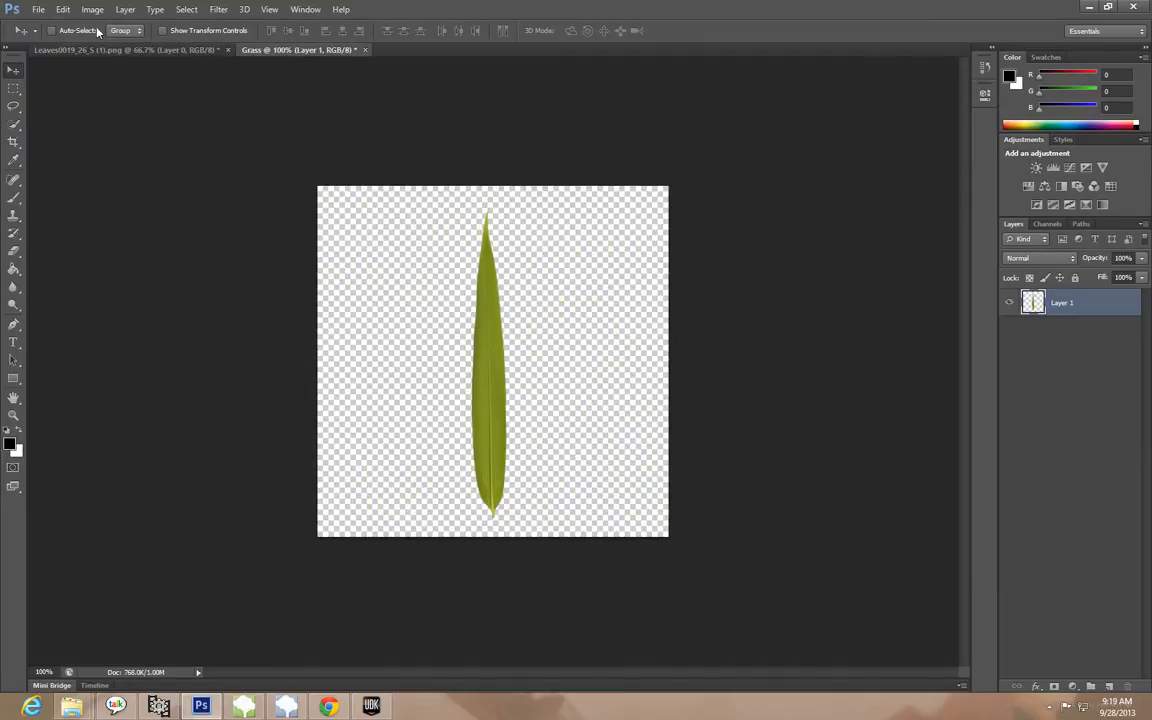
pyautogui.click(63, 9)
pyautogui.moveTo(175, 278)
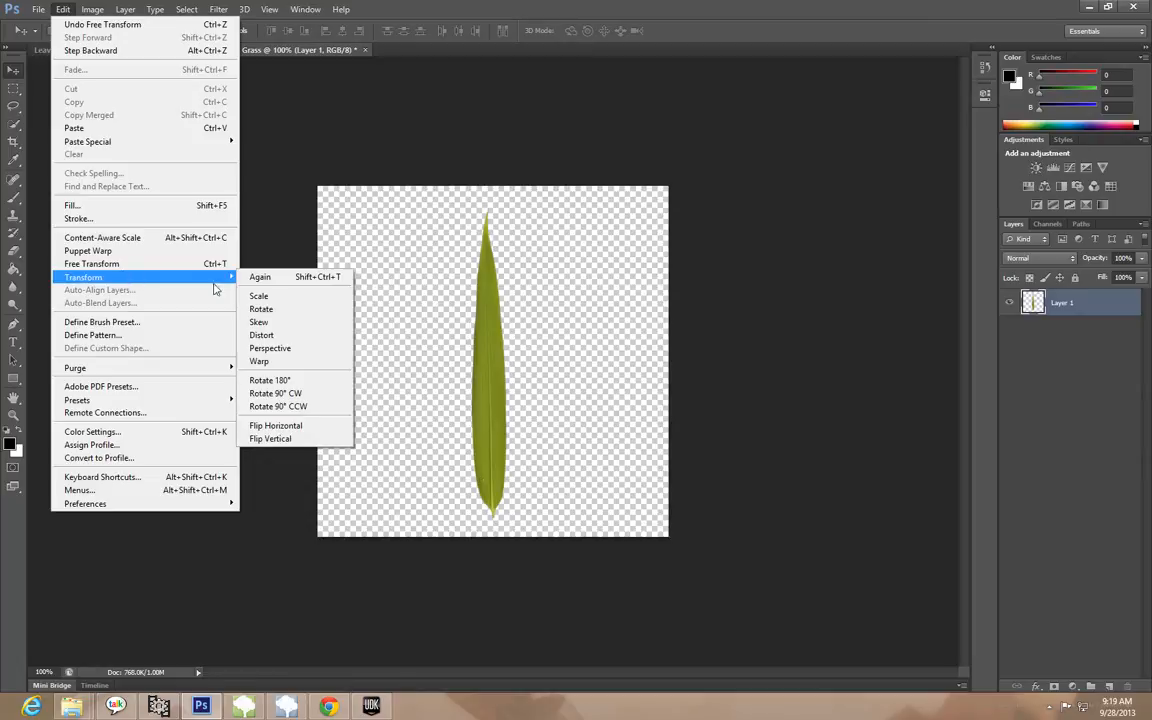
pyautogui.click(409, 159)
pyautogui.moveTo(494, 322); pyautogui.dragTo(424, 316)
pyautogui.hotkey('ctrl', 'v')
pyautogui.moveTo(482, 381); pyautogui.dragTo(480, 283)
# Scale the second leaf to about 95% width and 57% height and place it on the right half of the canvas
pyautogui.click(63, 9)
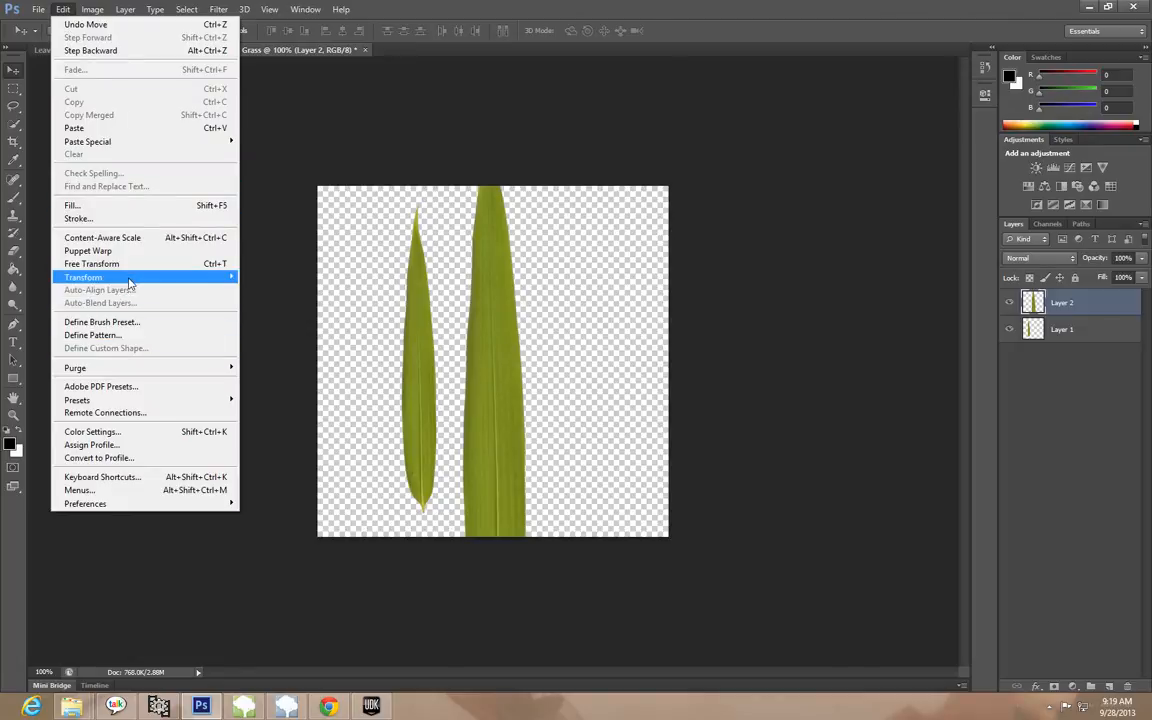
pyautogui.moveTo(190, 277)
pyautogui.click(260, 296)
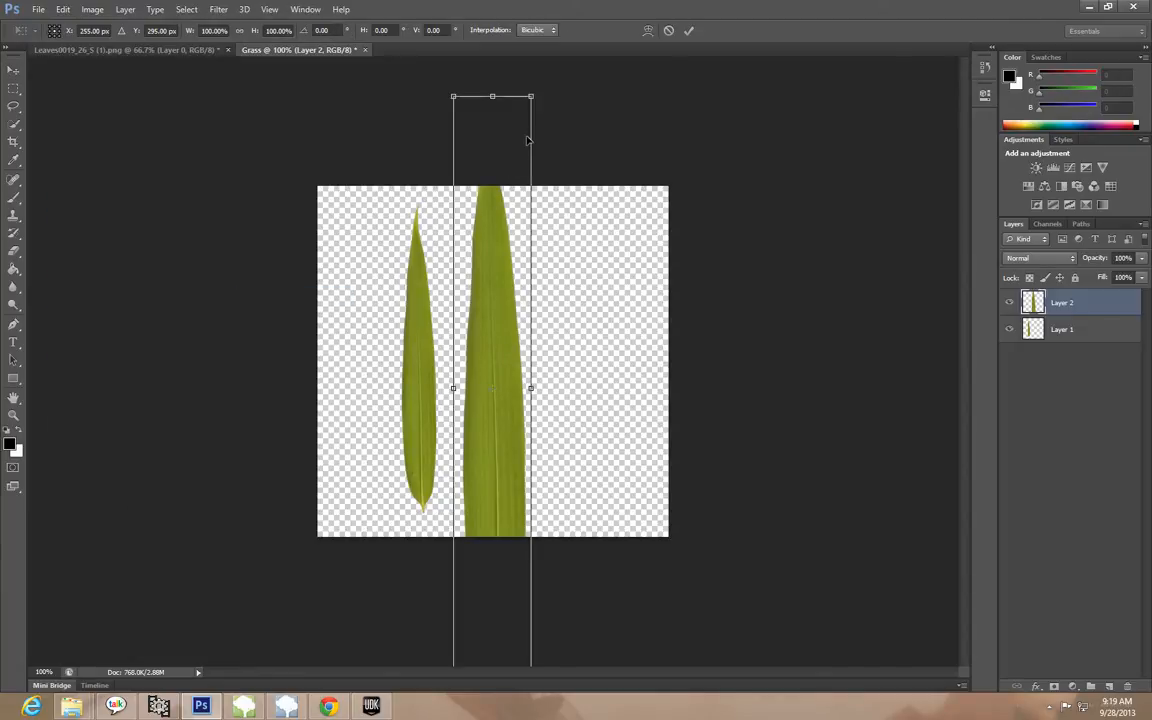
pyautogui.moveTo(533, 95); pyautogui.dragTo(499, 319)
pyautogui.moveTo(480, 461); pyautogui.dragTo(553, 309)
pyautogui.moveTo(574, 165); pyautogui.dragTo(576, 194)
pyautogui.moveTo(578, 360); pyautogui.dragTo(605, 358)
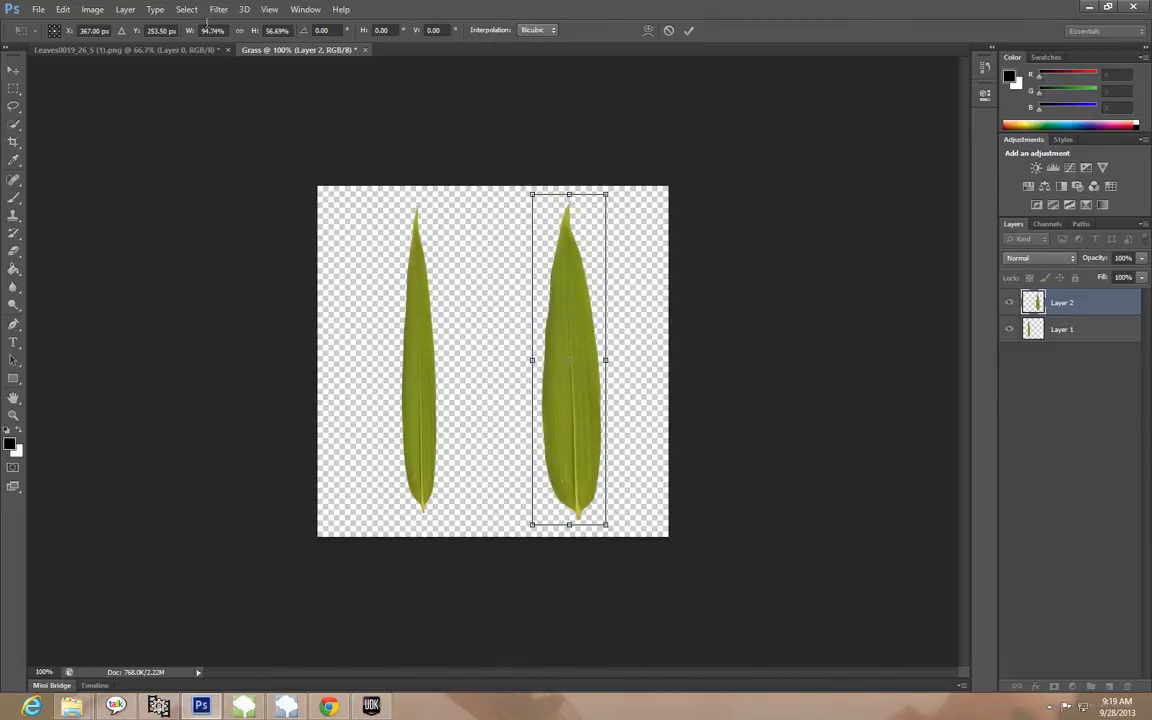
# Rotate the wider second leaf about 9.5° clockwise and apply the transformation
pyautogui.click(62, 9)
pyautogui.moveTo(95, 277)
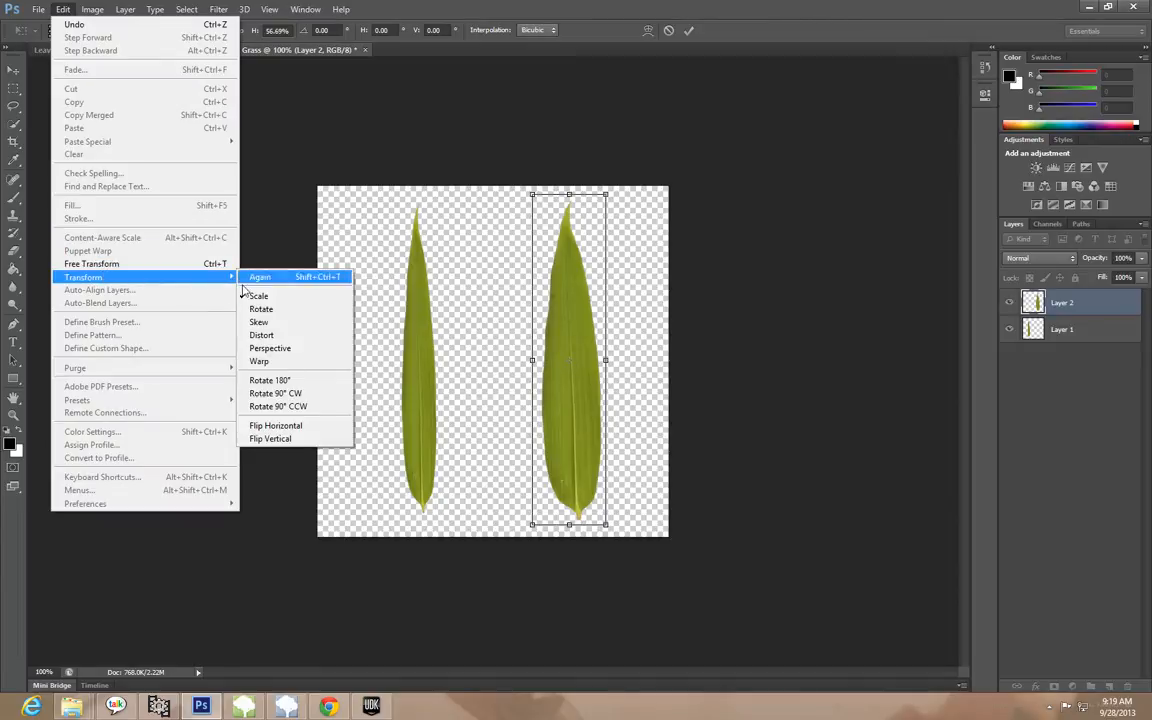
pyautogui.click(260, 309)
pyautogui.moveTo(612, 186); pyautogui.dragTo(637, 196)
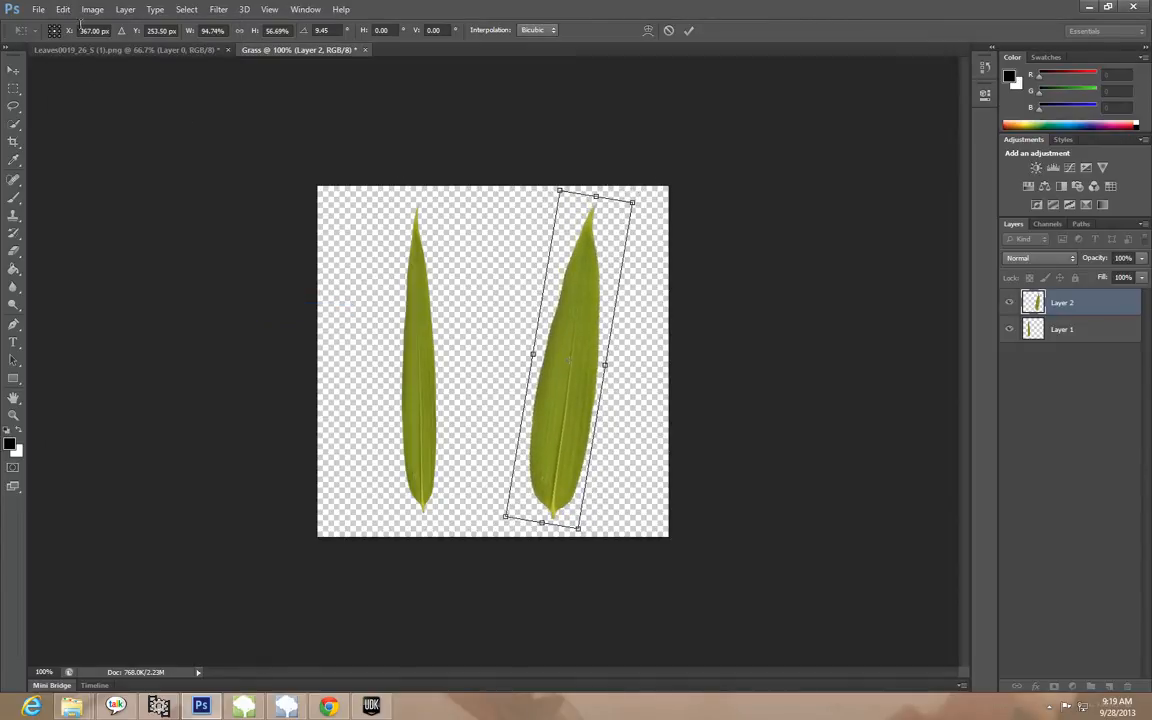
pyautogui.click(13, 69)
pyautogui.click(504, 267)
# Move the wide leaf left toward the canvas center and the narrow Layer 1 leaf to its right
pyautogui.moveTo(574, 314); pyautogui.dragTo(422, 323)
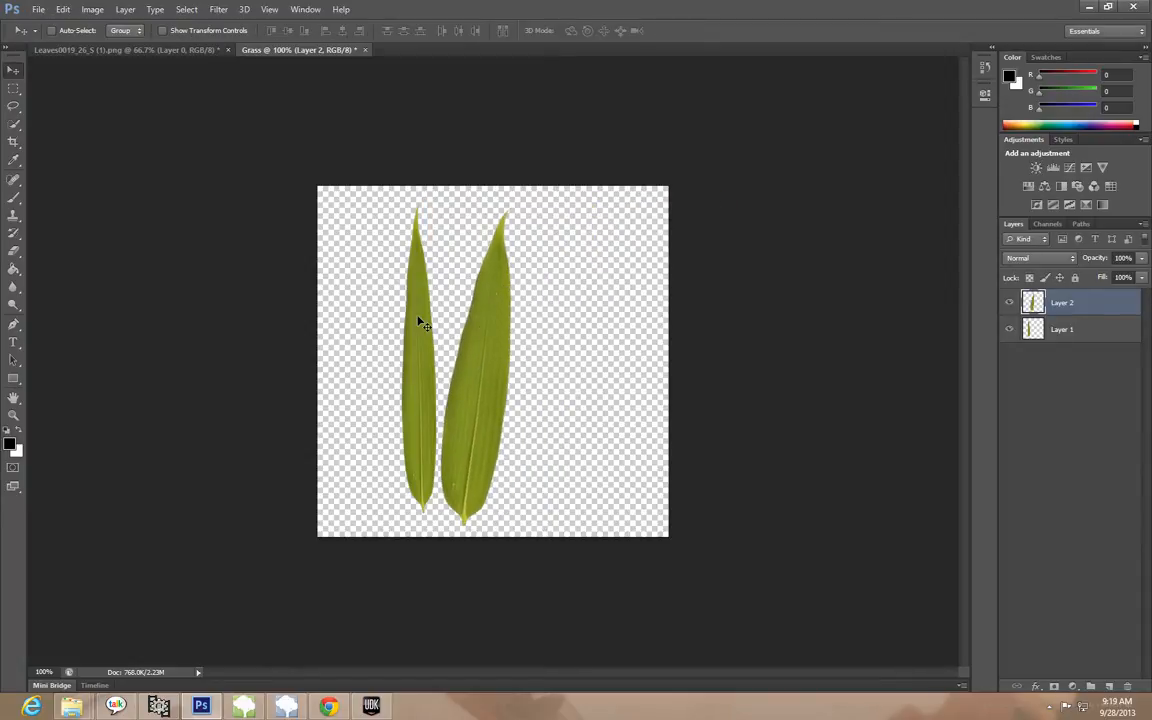
pyautogui.click(1068, 330)
pyautogui.moveTo(419, 345); pyautogui.dragTo(580, 348)
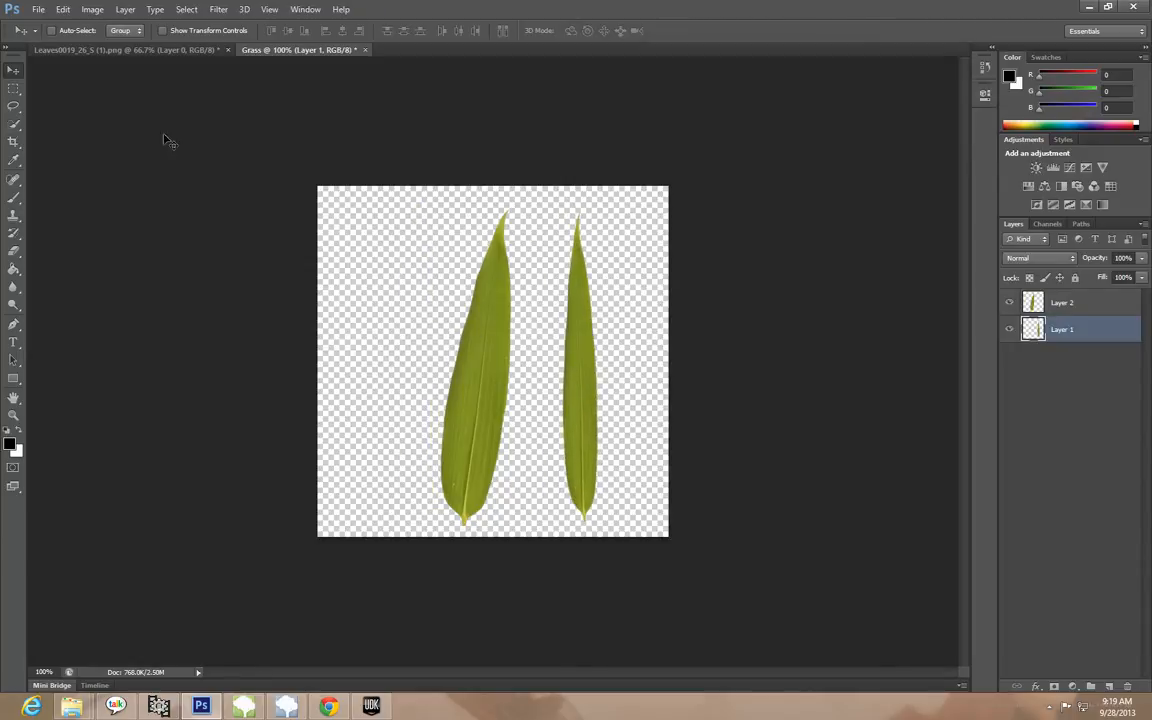
# Rotate the narrow leaf on Layer 1 about 7.6° clockwise and flip it horizontally
pyautogui.click(63, 10)
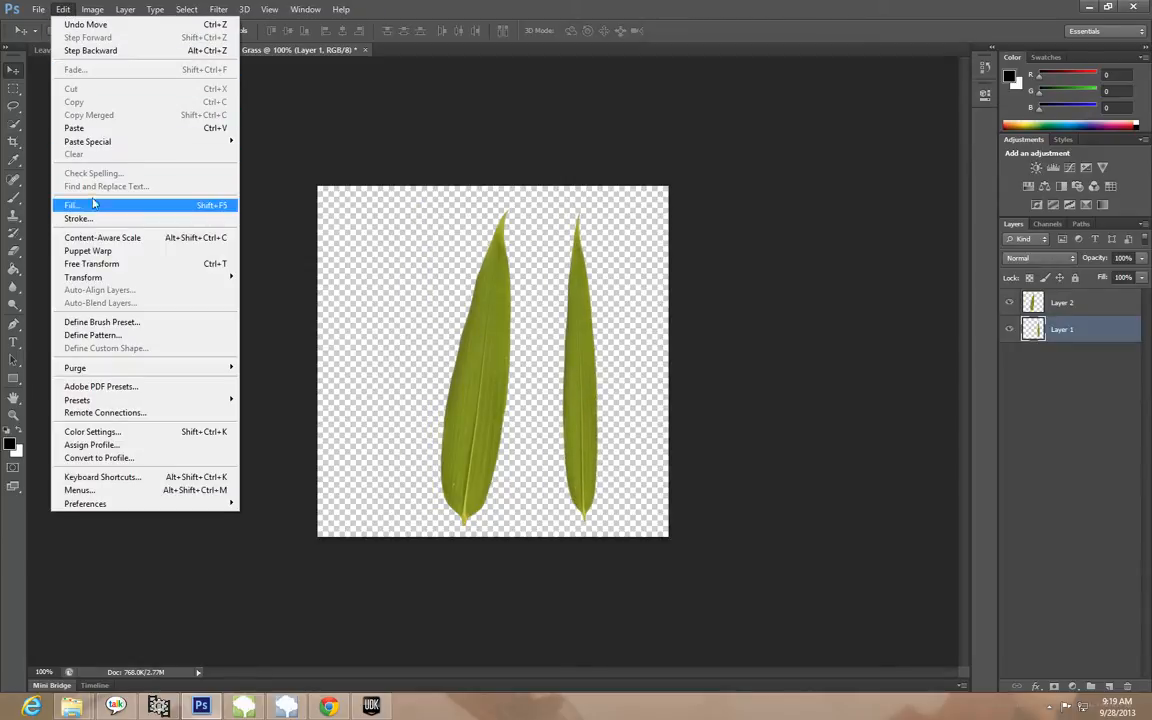
pyautogui.moveTo(100, 277)
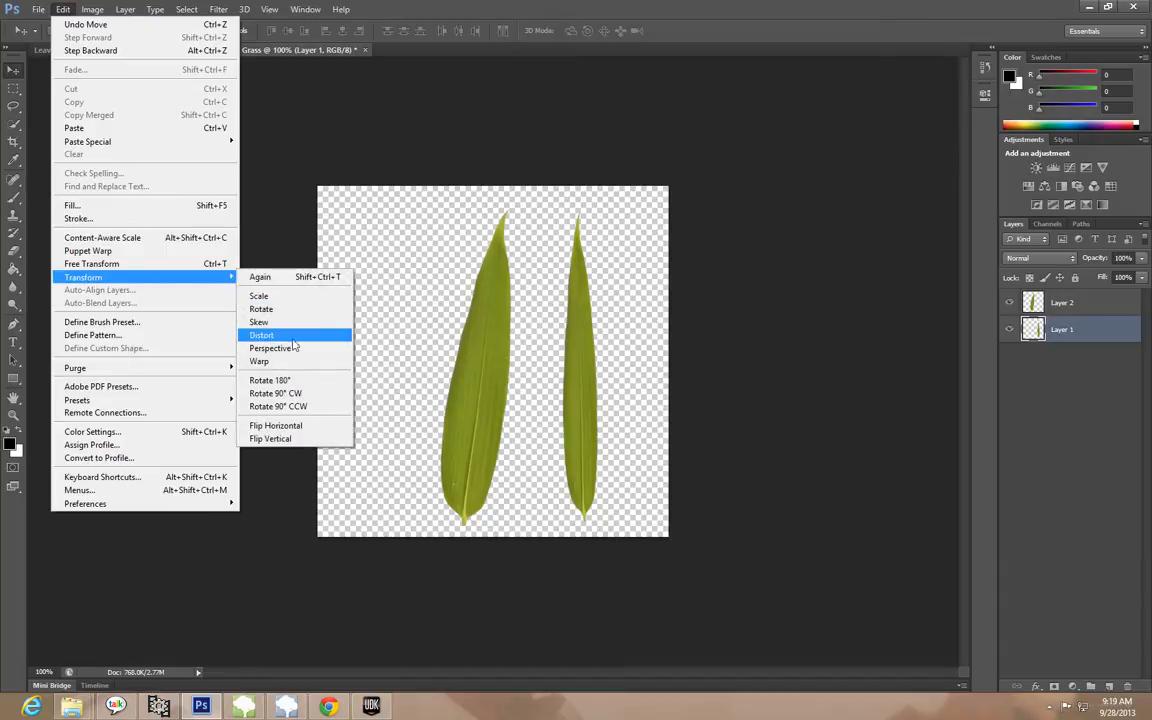
pyautogui.click(285, 296)
pyautogui.moveTo(640, 204); pyautogui.dragTo(638, 207)
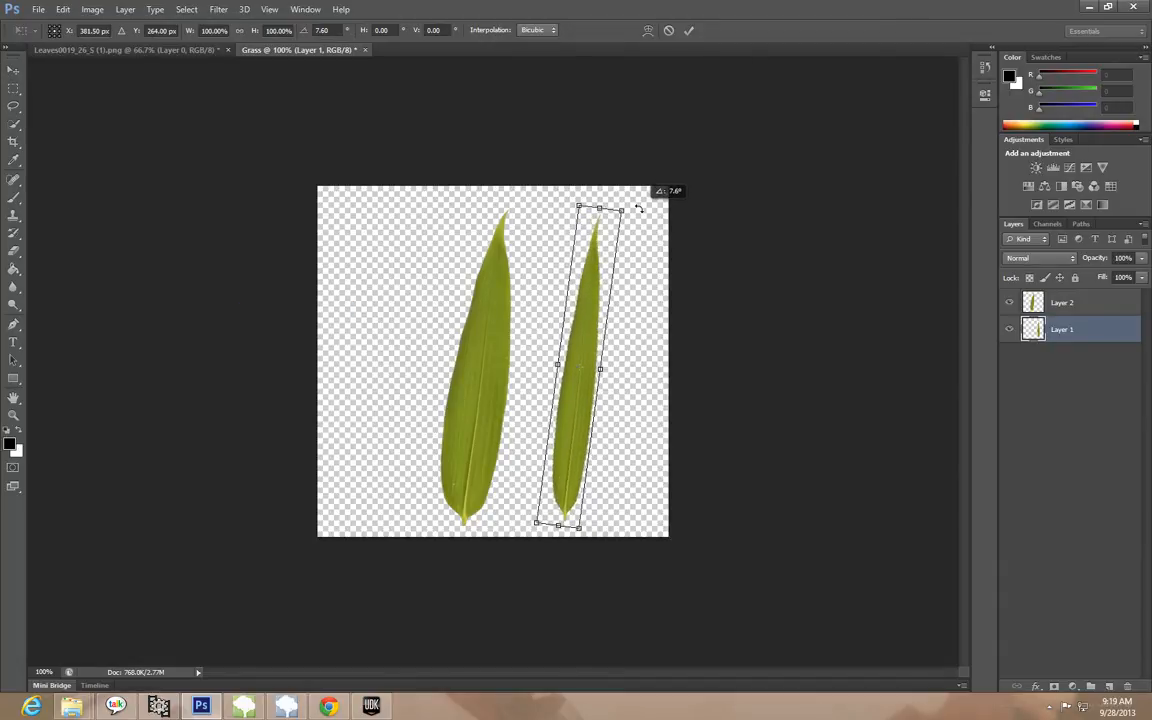
pyautogui.click(62, 9)
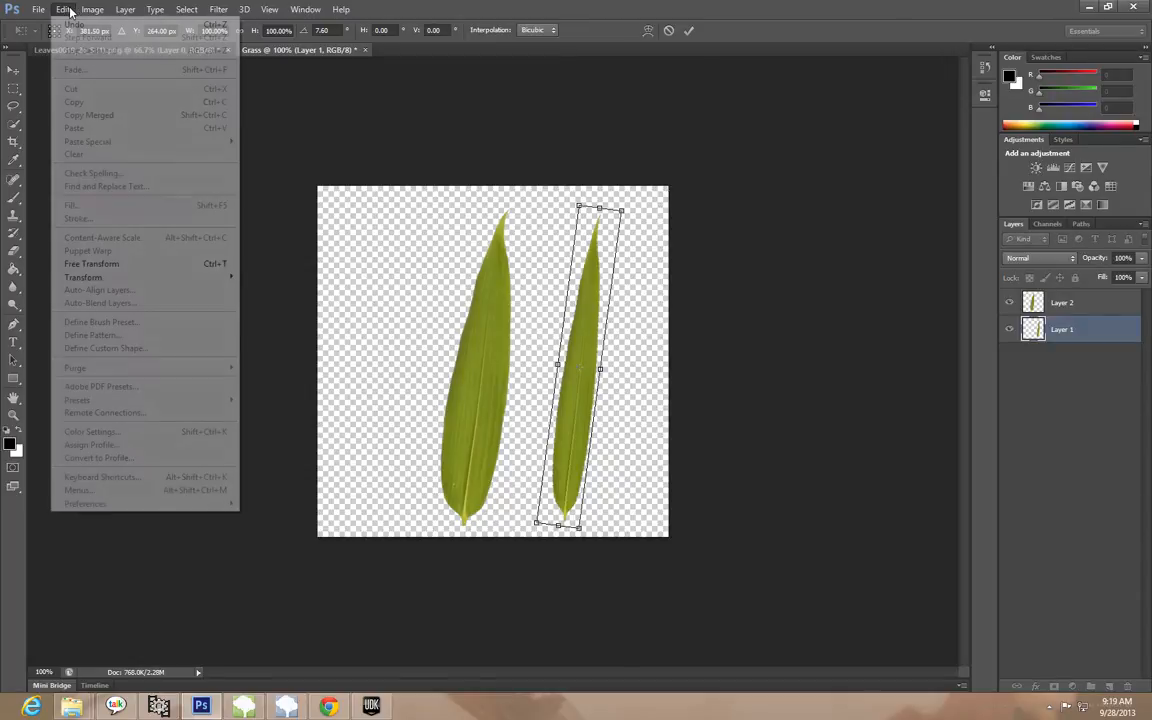
pyautogui.moveTo(172, 280)
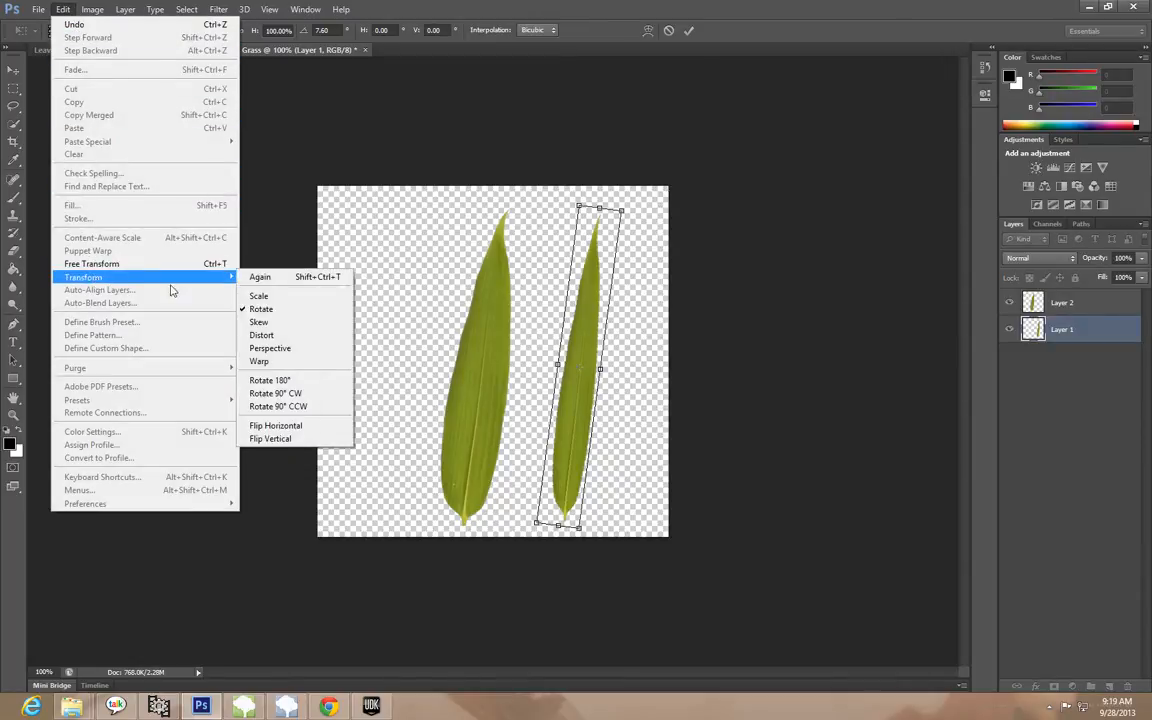
pyautogui.click(305, 423)
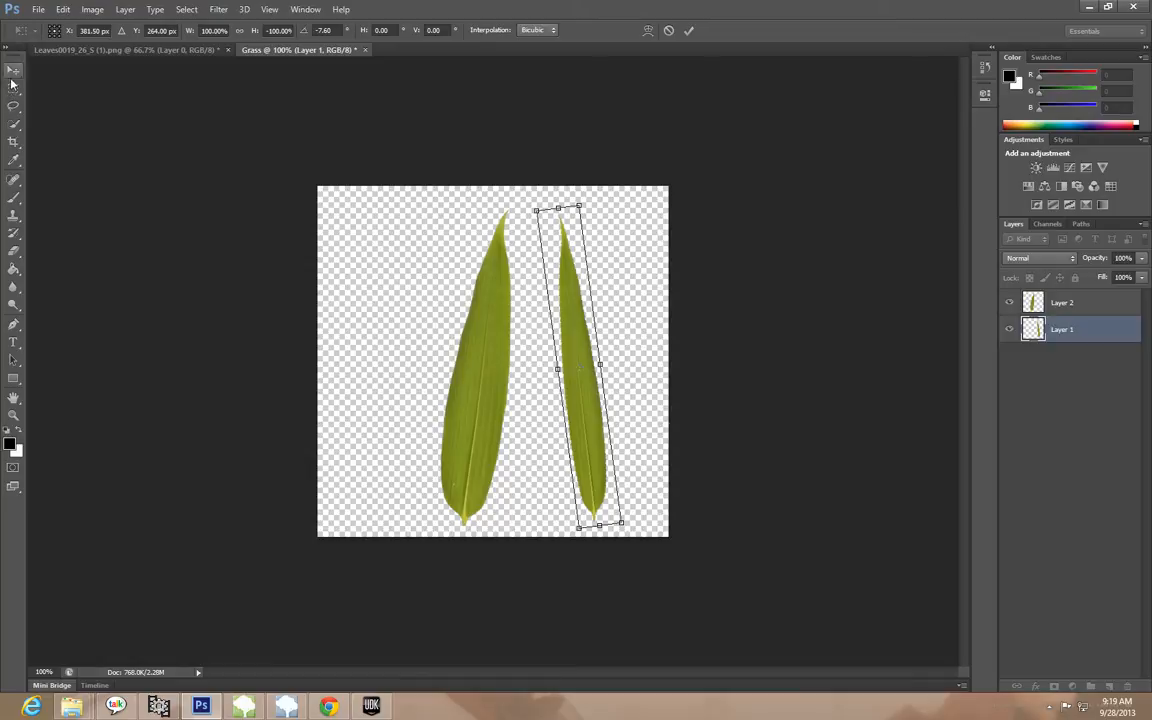
# Rotate the flipped narrow leaf to about 13.9° so it leans right, and apply the transformation
pyautogui.moveTo(528, 178); pyautogui.dragTo(658, 205)
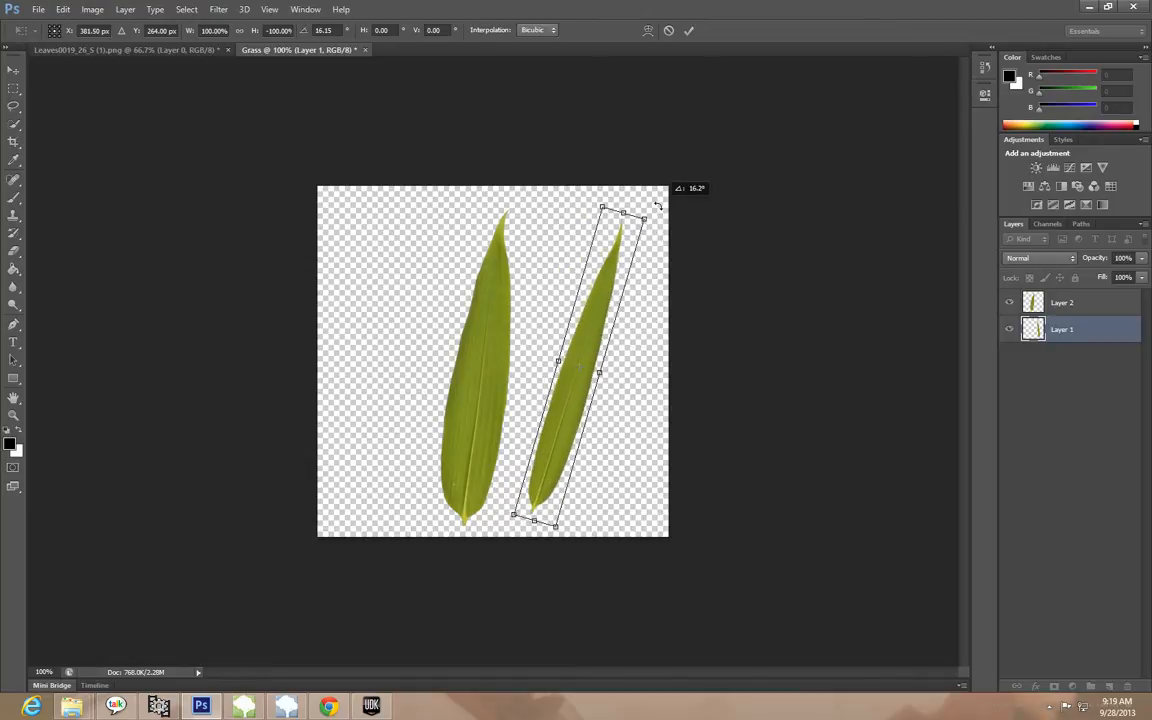
pyautogui.moveTo(652, 210); pyautogui.dragTo(646, 208)
pyautogui.press('v')
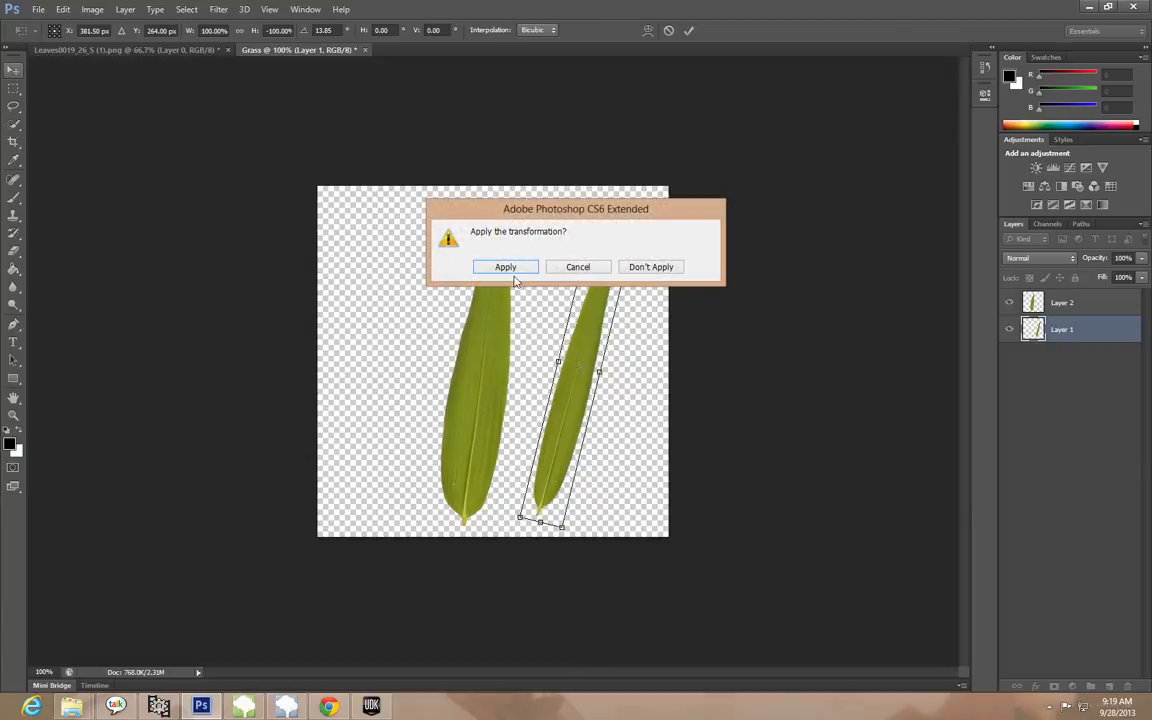
pyautogui.click(506, 265)
# Rotate the wide middle leaf on Layer 2 slightly counterclockwise so it stands more upright, and apply the transformation
pyautogui.click(1052, 306)
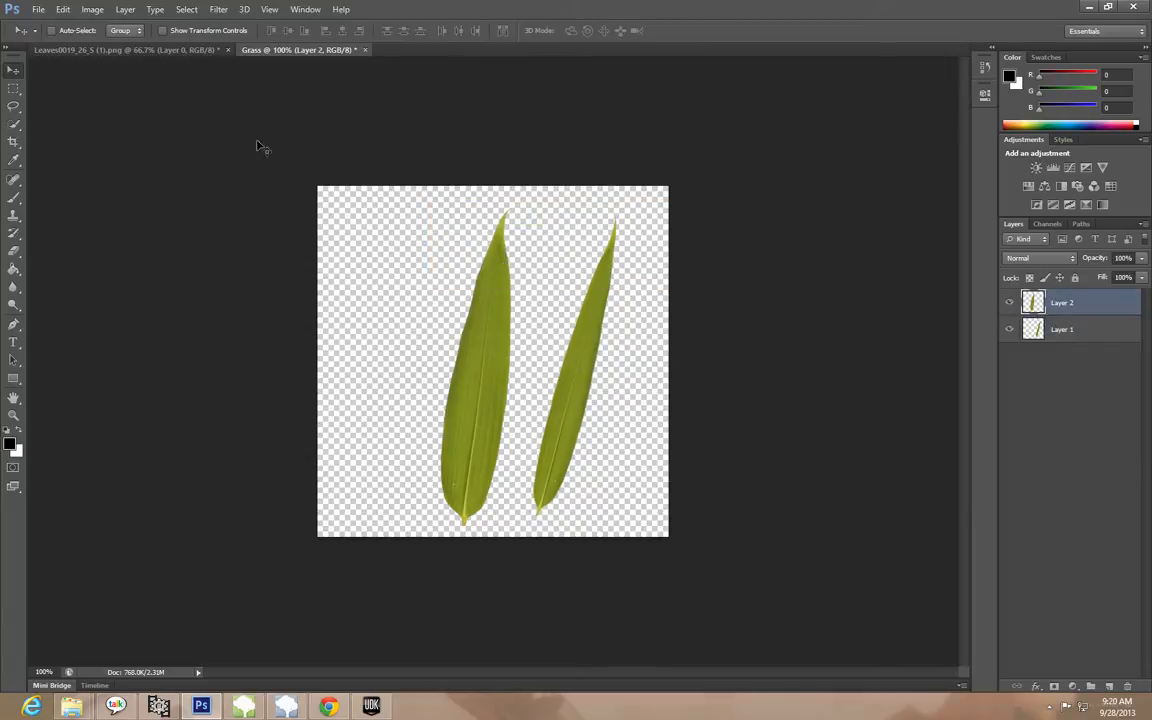
pyautogui.click(62, 9)
pyautogui.moveTo(90, 277)
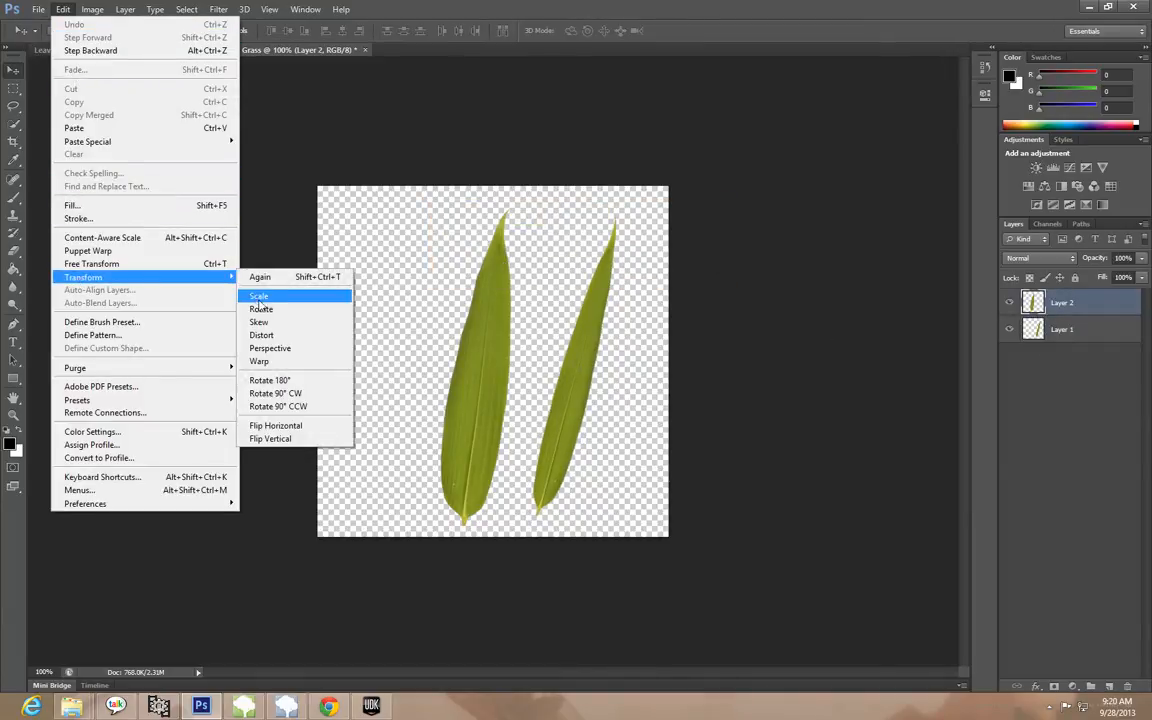
pyautogui.click(250, 279)
pyautogui.moveTo(558, 191); pyautogui.dragTo(546, 170)
pyautogui.click(14, 69)
pyautogui.press('Return')
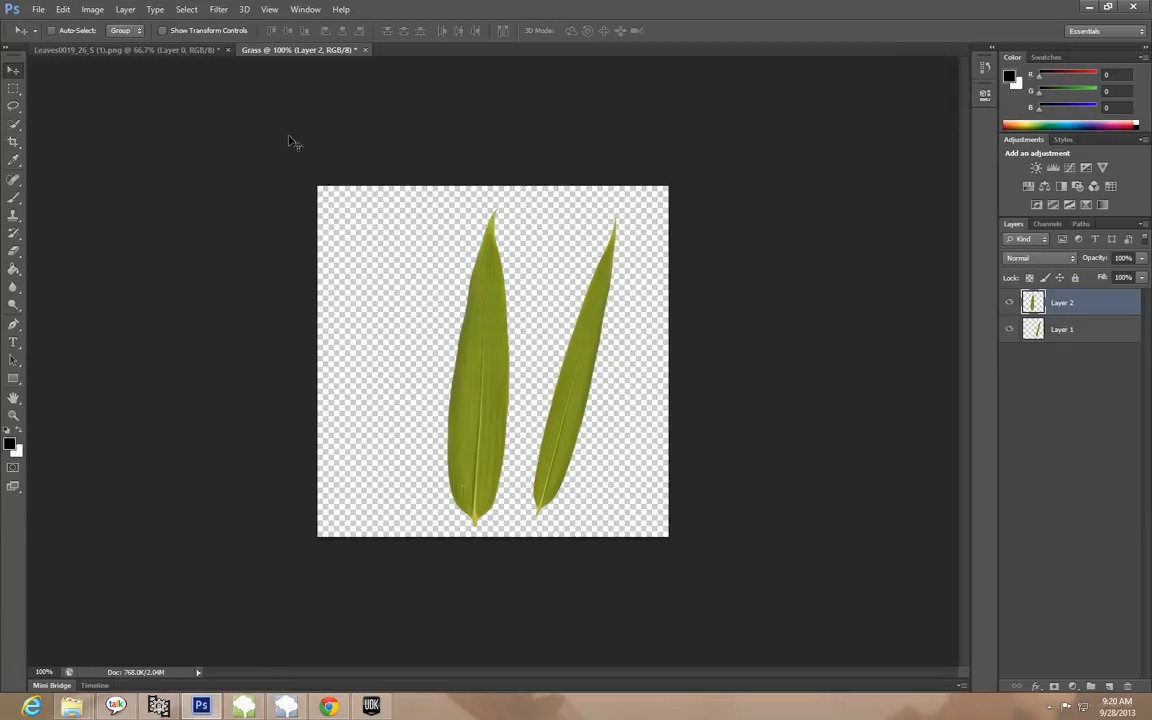
# Scale the narrow leaf on Layer 1 wider toward the canvas's right edge and apply the transformation
pyautogui.click(1097, 334)
pyautogui.click(63, 9)
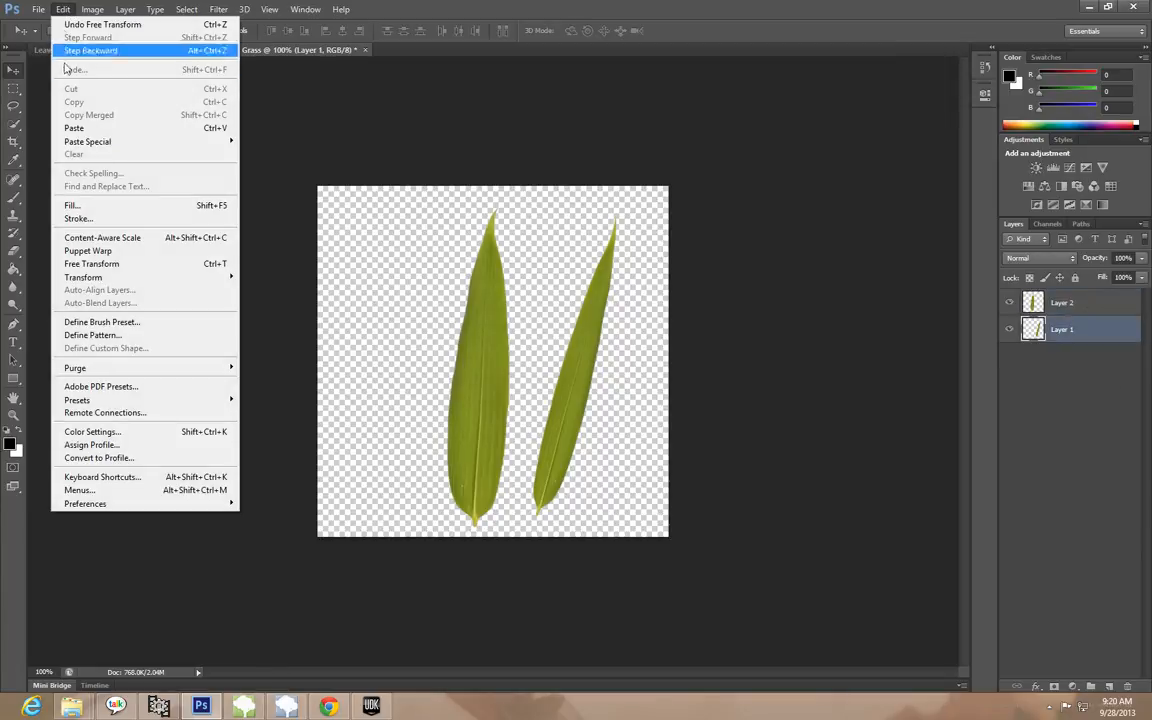
pyautogui.moveTo(63, 277)
pyautogui.click(262, 265)
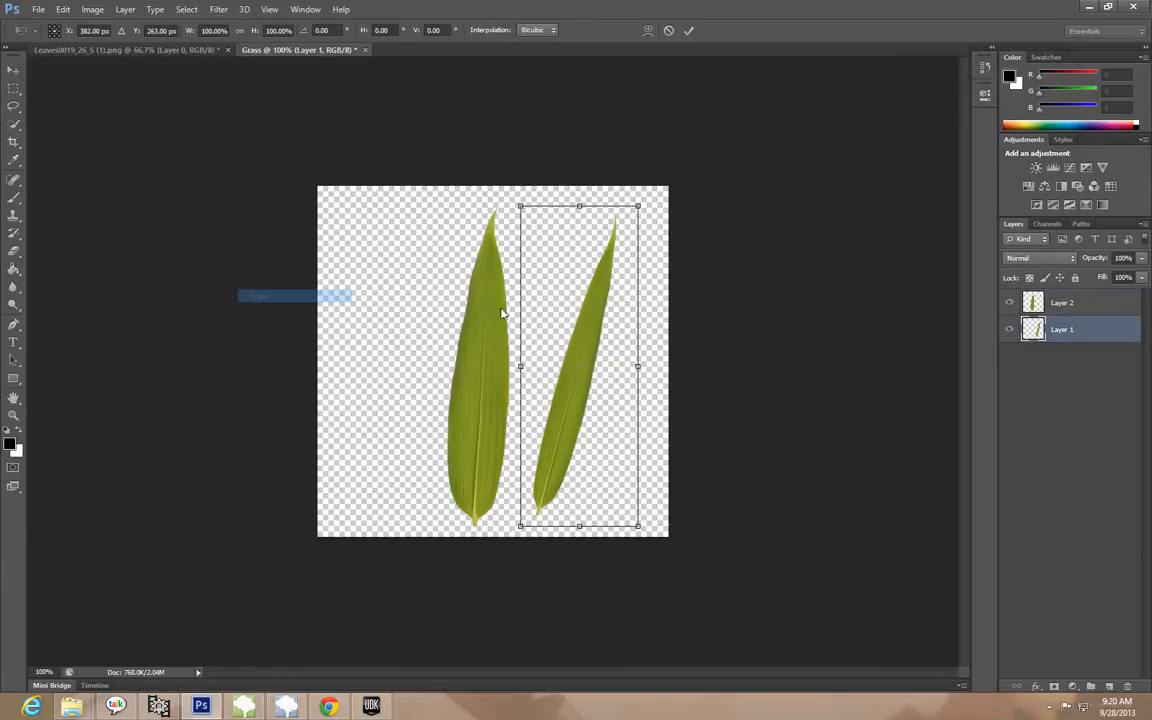
pyautogui.moveTo(640, 365); pyautogui.dragTo(671, 366)
pyautogui.click(23, 69)
pyautogui.click(507, 265)
# Paste another leaf copy into the empty left side of the canvas and scale it to about 57%
pyautogui.hotkey('ctrl', 'v')
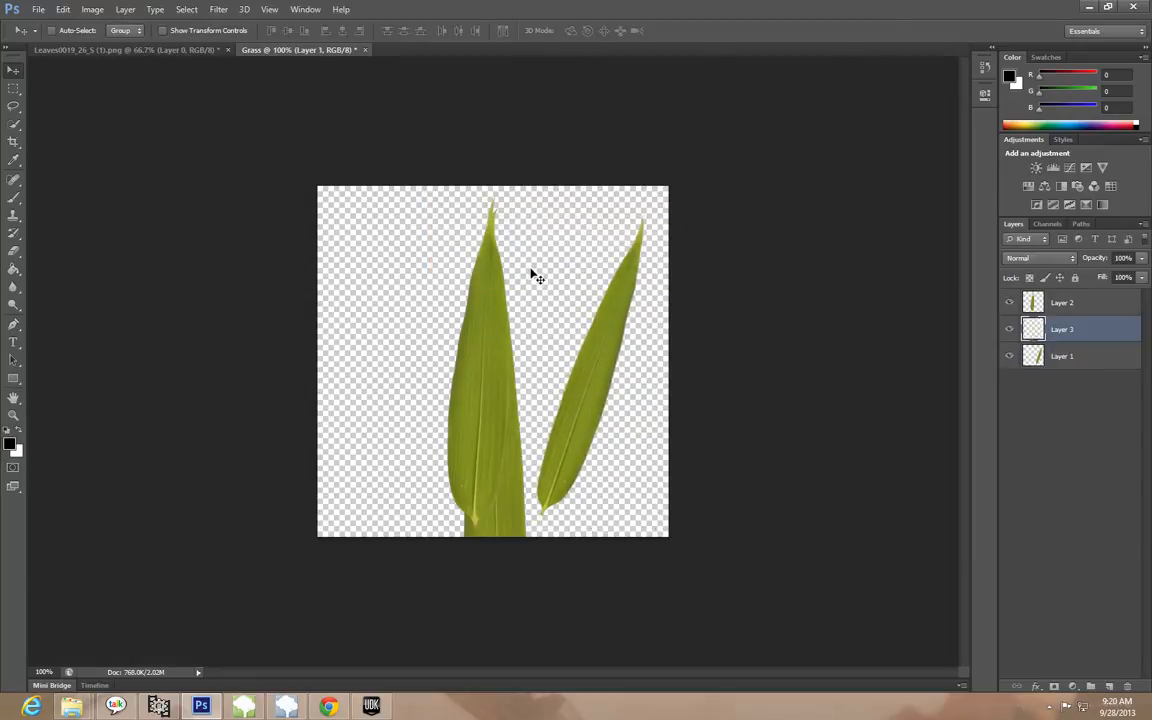
pyautogui.moveTo(512, 510); pyautogui.dragTo(395, 316)
pyautogui.click(38, 9)
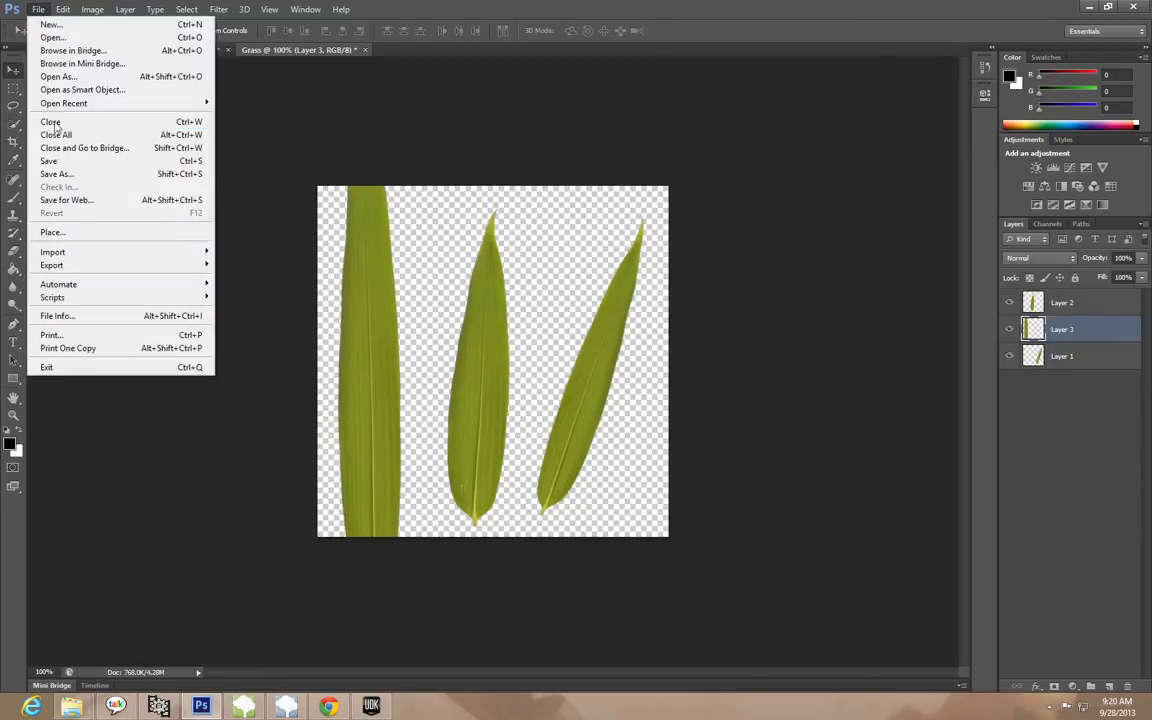
pyautogui.moveTo(62, 9)
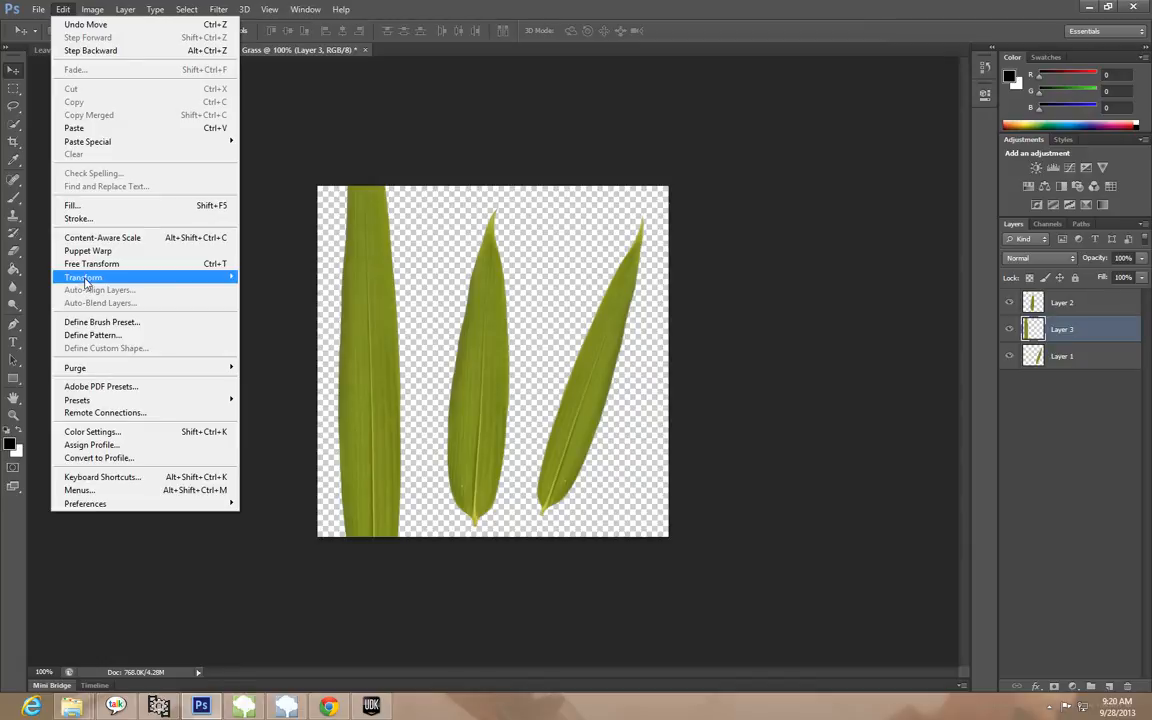
pyautogui.moveTo(150, 277)
pyautogui.click(260, 296)
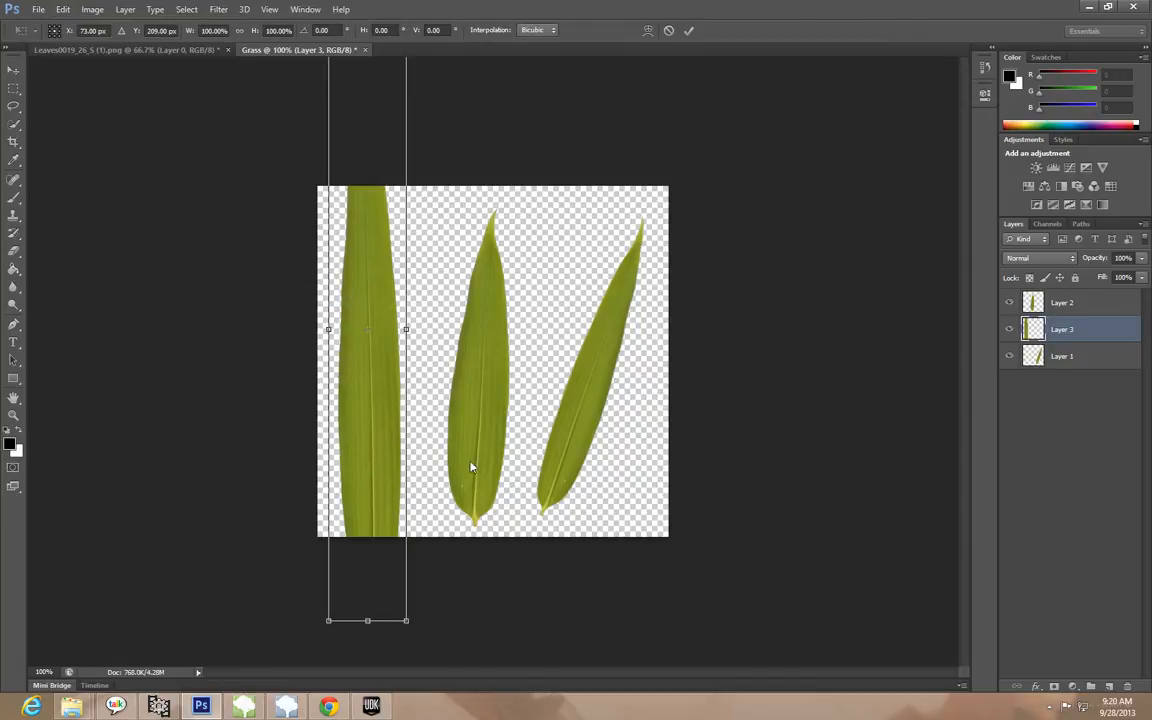
pyautogui.moveTo(401, 615); pyautogui.dragTo(373, 386)
pyautogui.moveTo(339, 283); pyautogui.dragTo(366, 431)
pyautogui.keyDown('shift'); pyautogui.moveTo(403, 533); pyautogui.dragTo(400, 518); pyautogui.keyUp('shift')
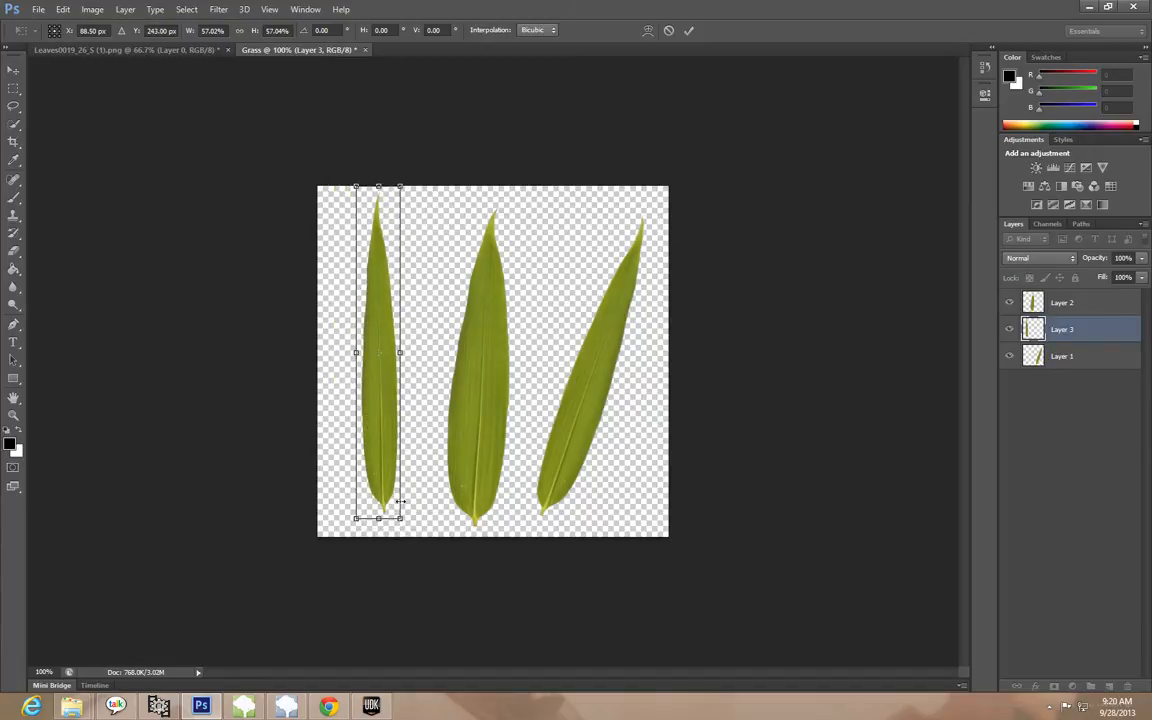
# Rotate the new left leaf on Layer 3 to about -10.9° so it leans left
pyautogui.click(63, 9)
pyautogui.moveTo(140, 277)
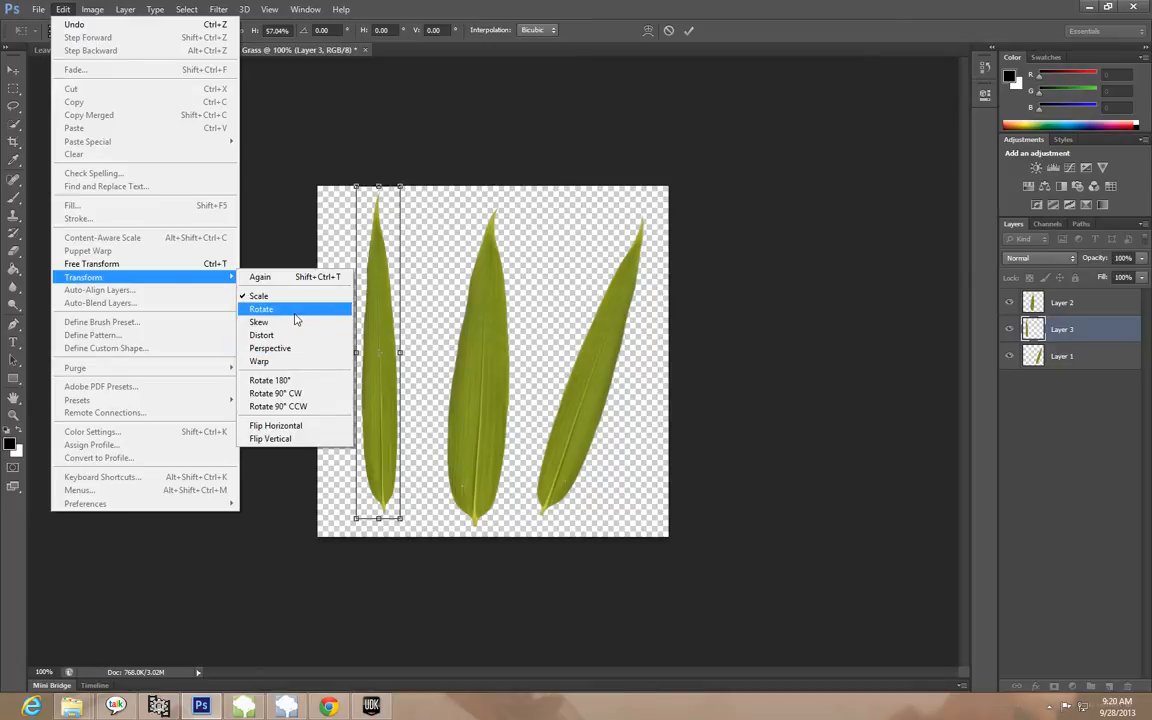
pyautogui.click(262, 296)
pyautogui.moveTo(430, 187); pyautogui.dragTo(397, 178)
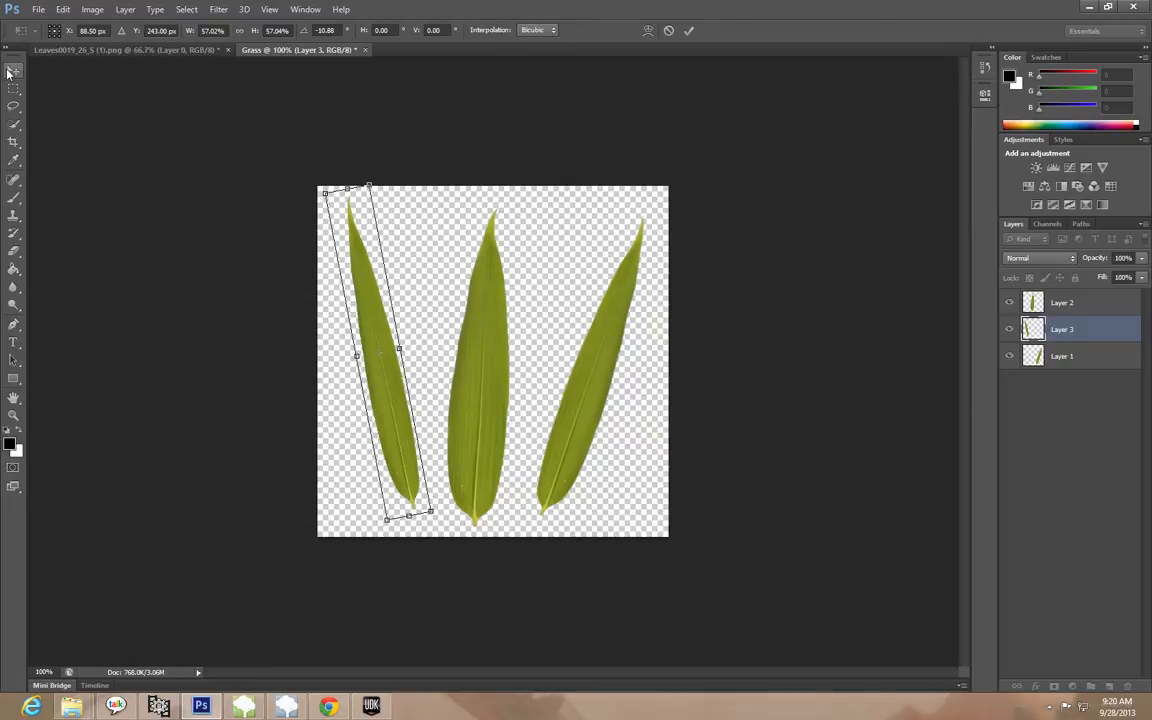
# Scale the leaning left leaf on Layer 3 wider and apply the transformation
pyautogui.click(63, 9)
pyautogui.moveTo(200, 277)
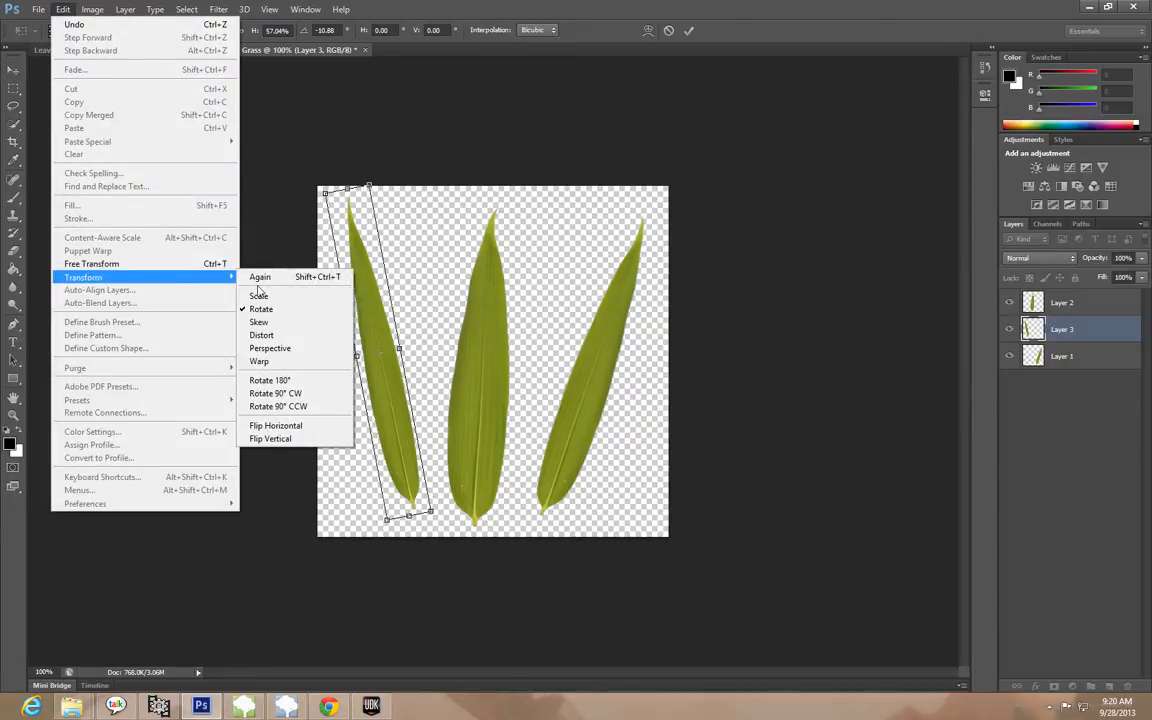
pyautogui.click(258, 295)
pyautogui.moveTo(399, 348); pyautogui.dragTo(415, 346)
pyautogui.click(13, 70)
pyautogui.press('Return')
# Move the left leaf slightly down and left, and shift the middle leaf on Layer 2 slightly right to even out the spacing
pyautogui.moveTo(393, 331); pyautogui.dragTo(386, 336)
pyautogui.click(1058, 313)
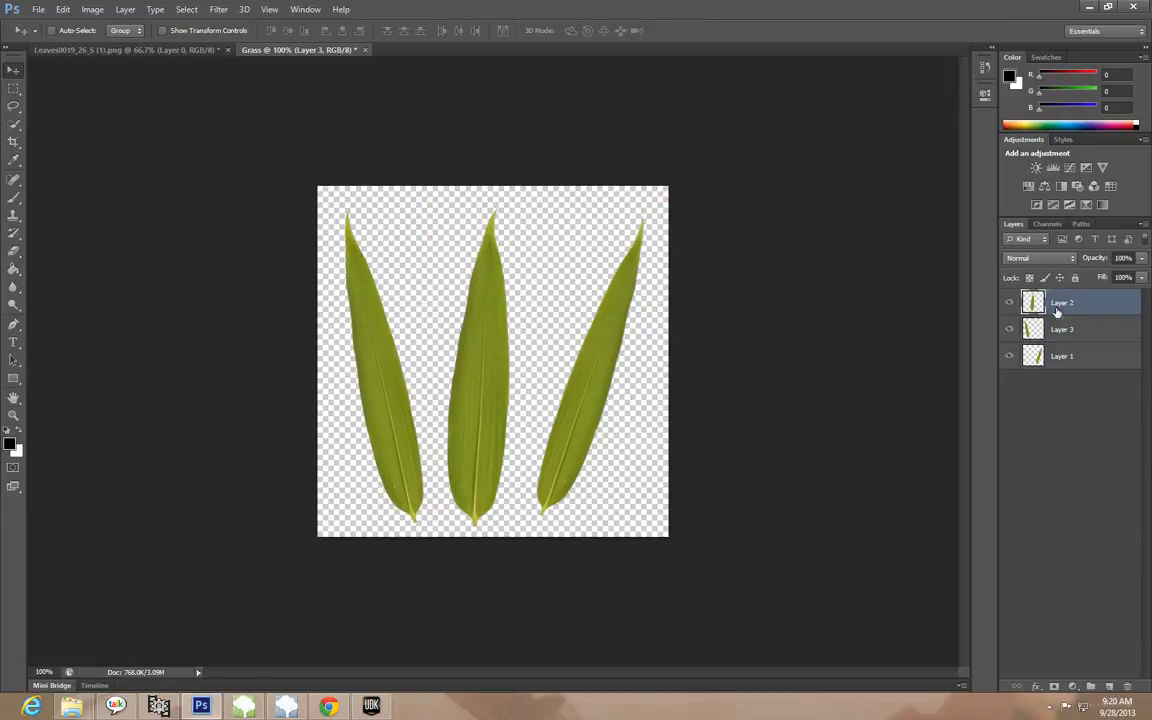
pyautogui.moveTo(499, 352); pyautogui.dragTo(507, 350)
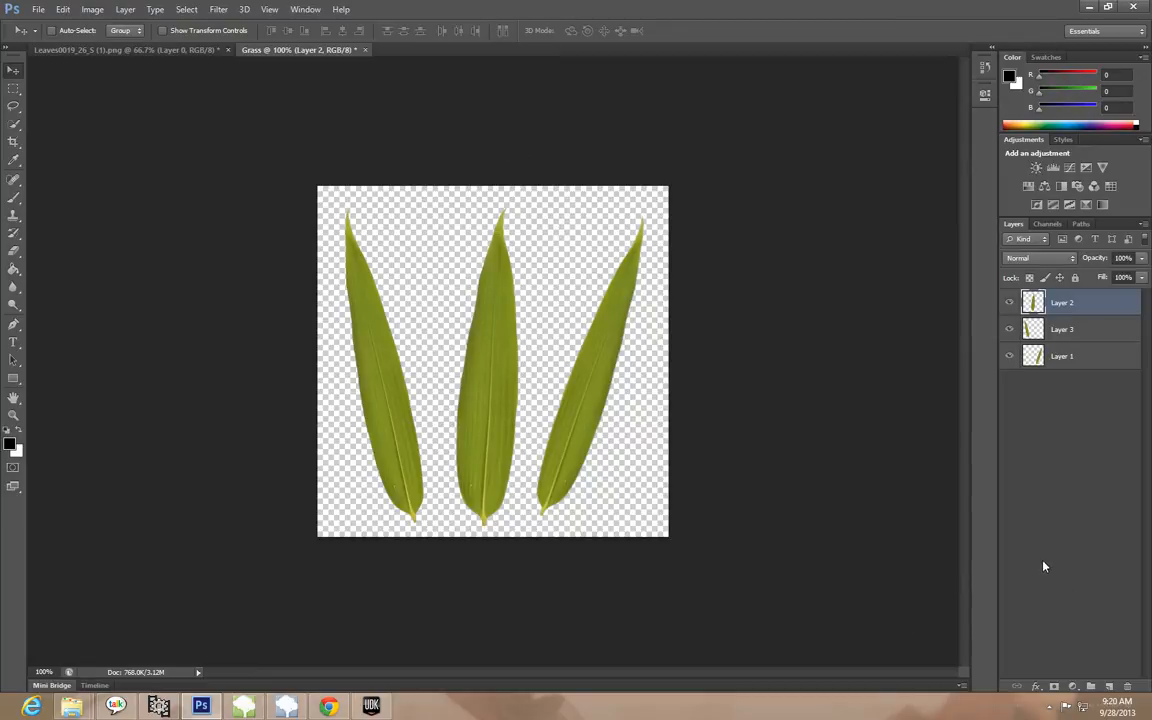
# Merge the three leaf layers, Layer 2, Layer 3 and Layer 1, into a single layer
pyautogui.keyDown('shift'); pyautogui.click(1089, 332); pyautogui.keyUp('shift')
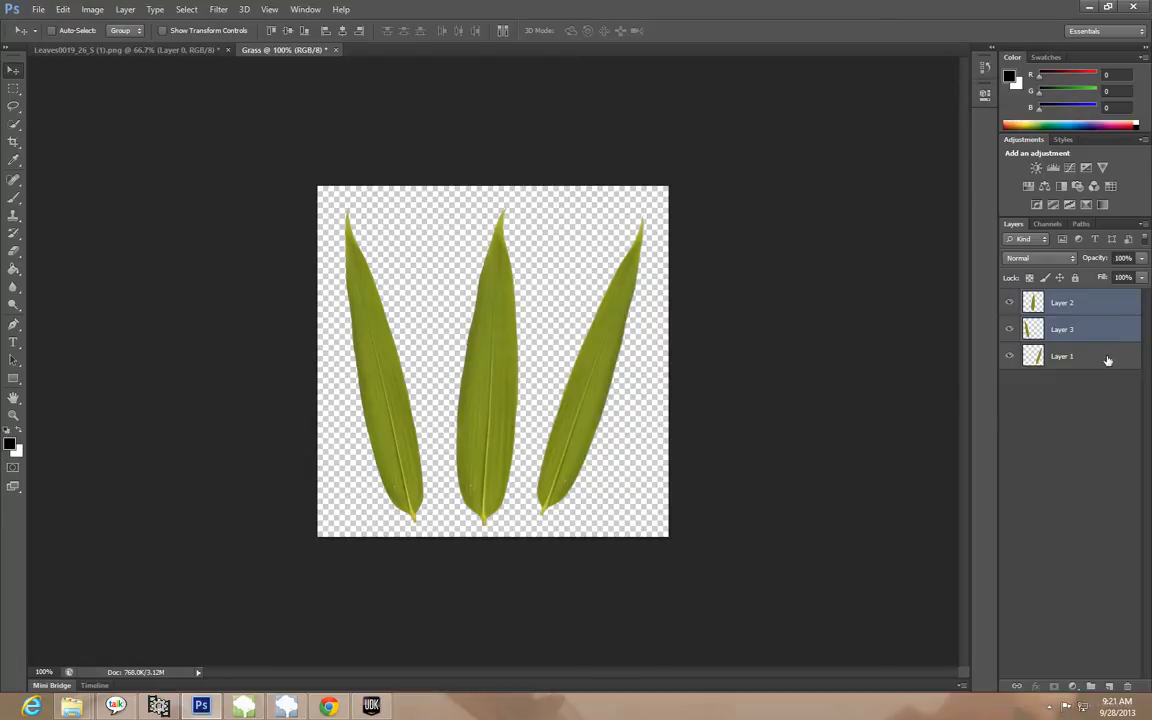
pyautogui.keyDown('shift'); pyautogui.click(1105, 358); pyautogui.keyUp('shift')
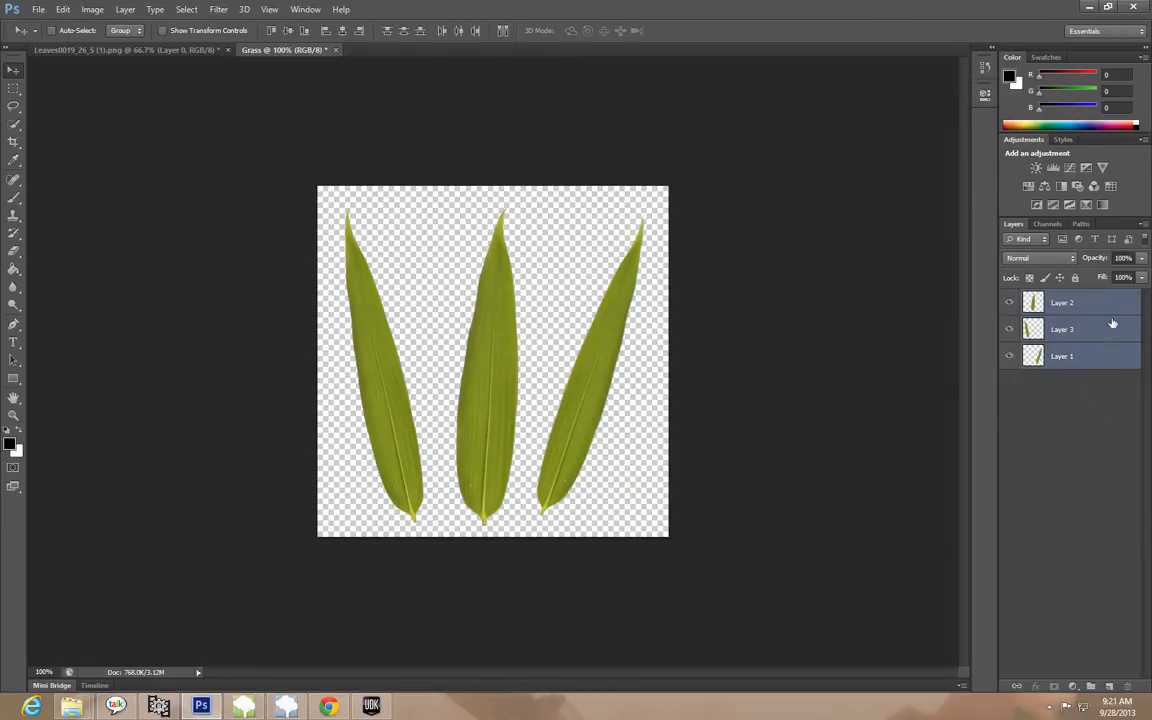
pyautogui.rightClick(1098, 331)
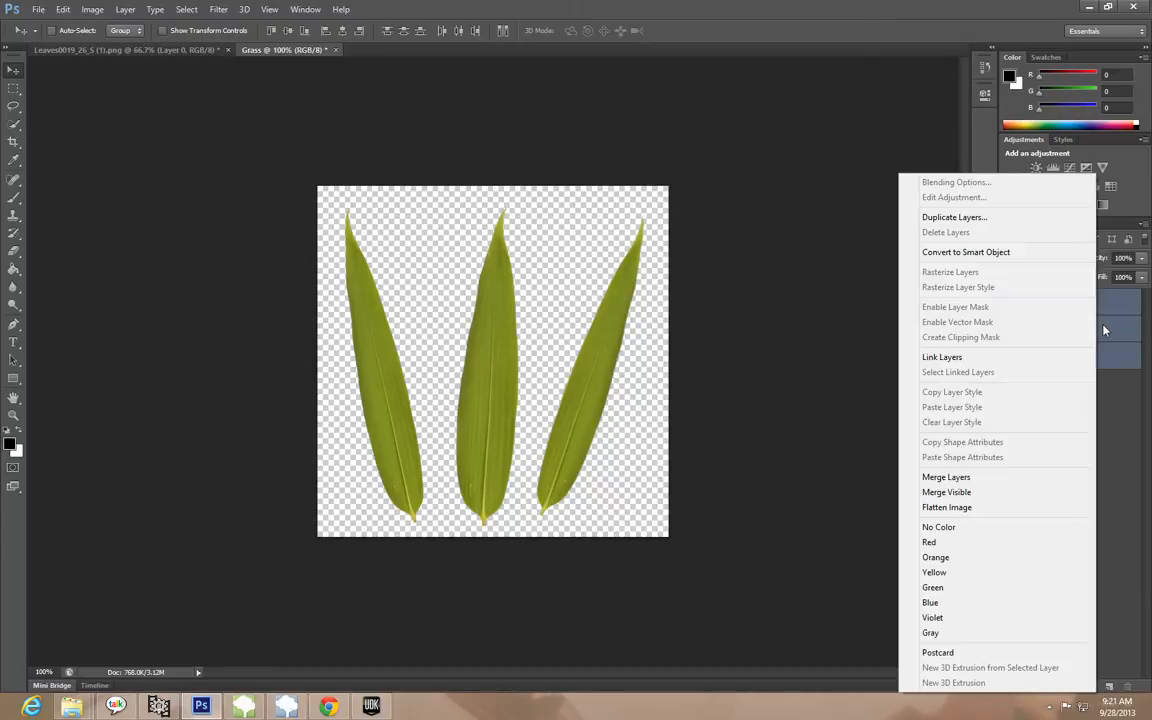
pyautogui.click(1023, 482)
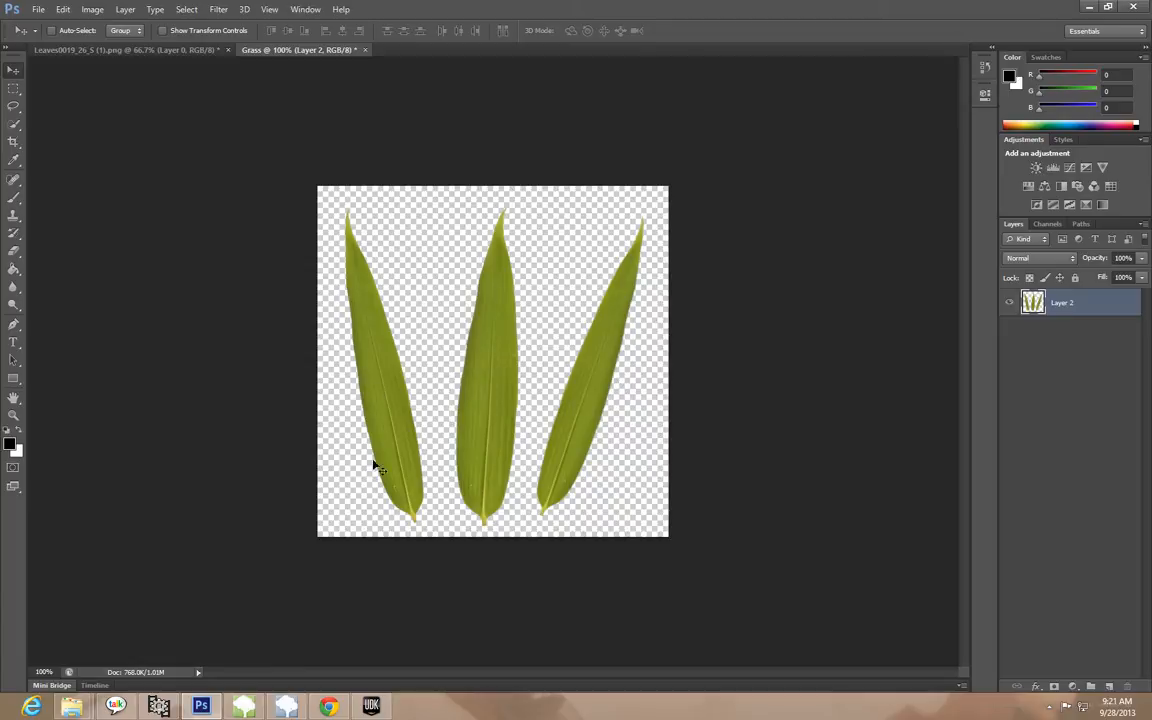
# Create a new channel named Alpha, keeping the Masked Areas option
pyautogui.click(1049, 225)
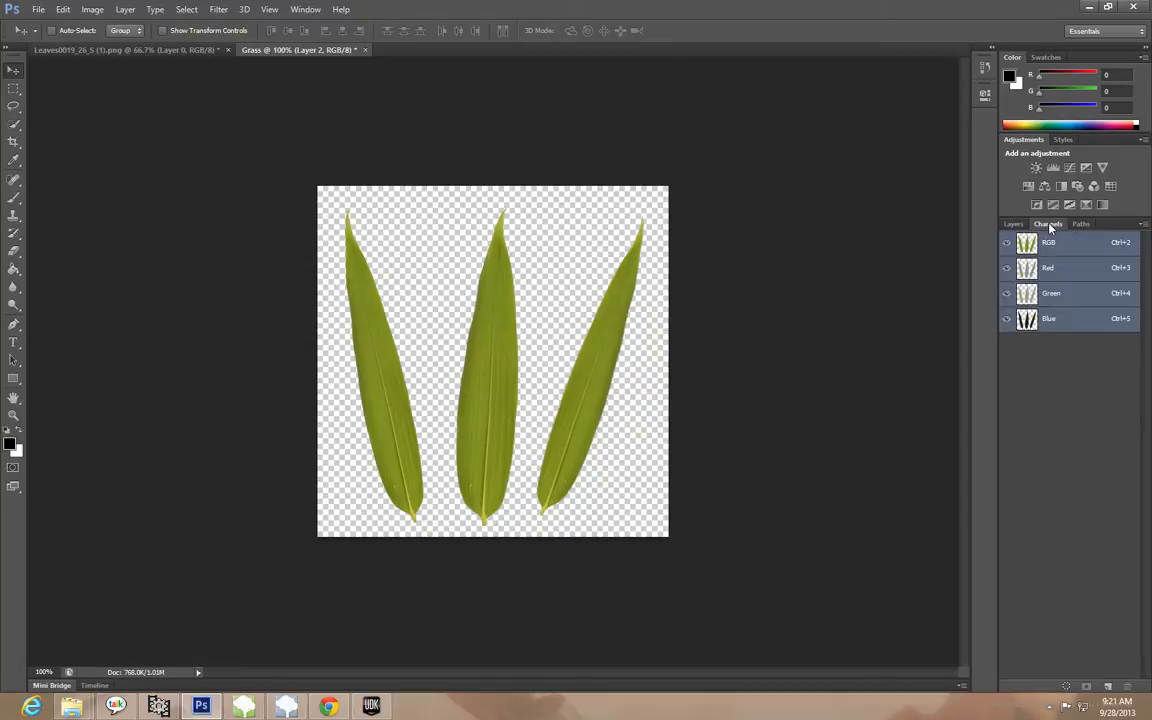
pyautogui.click(1143, 225)
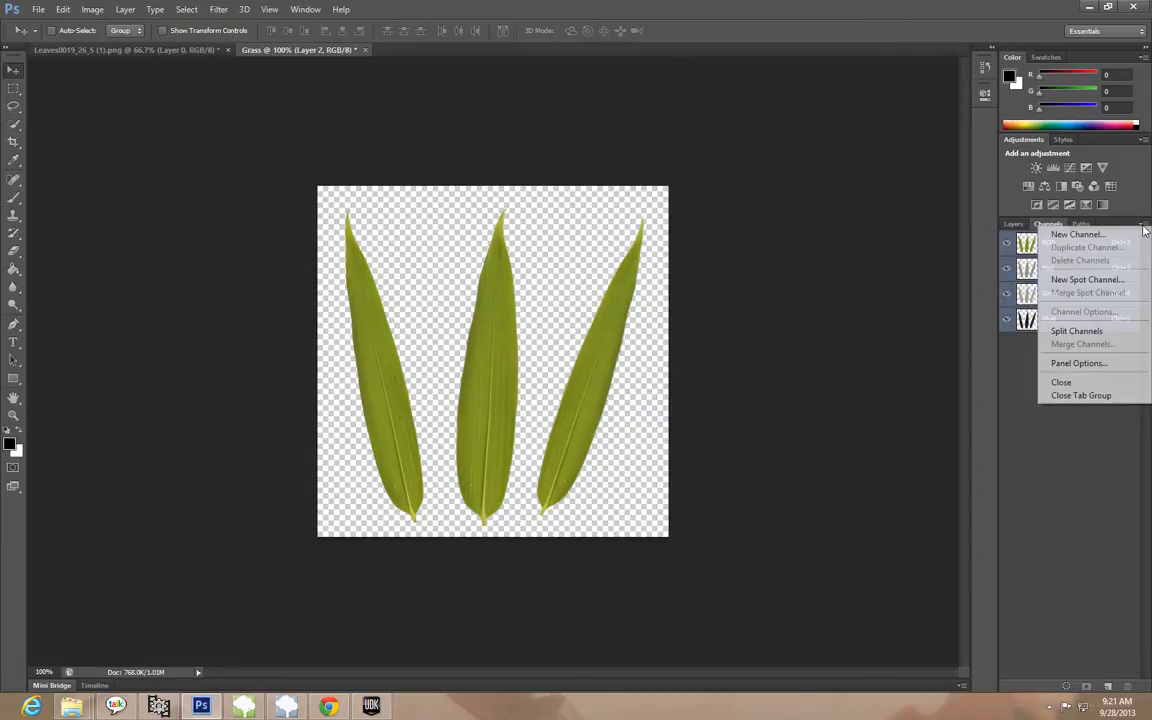
pyautogui.click(1076, 234)
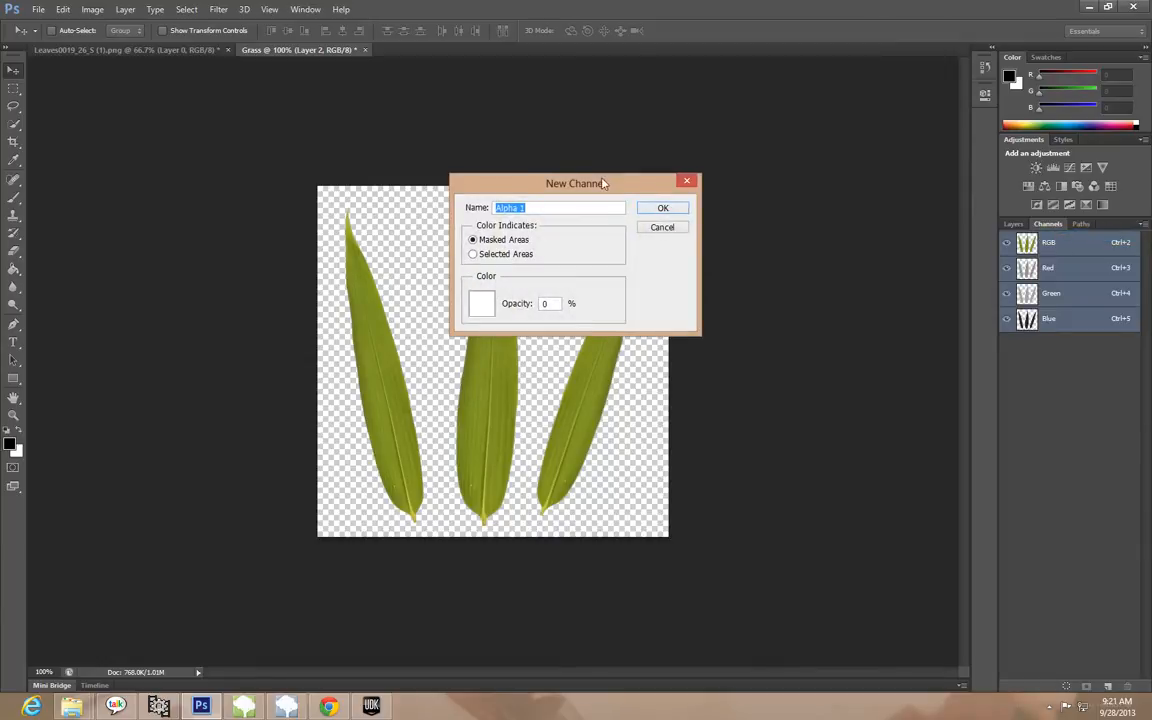
pyautogui.moveTo(520, 180); pyautogui.dragTo(758, 305)
pyautogui.click(780, 330)
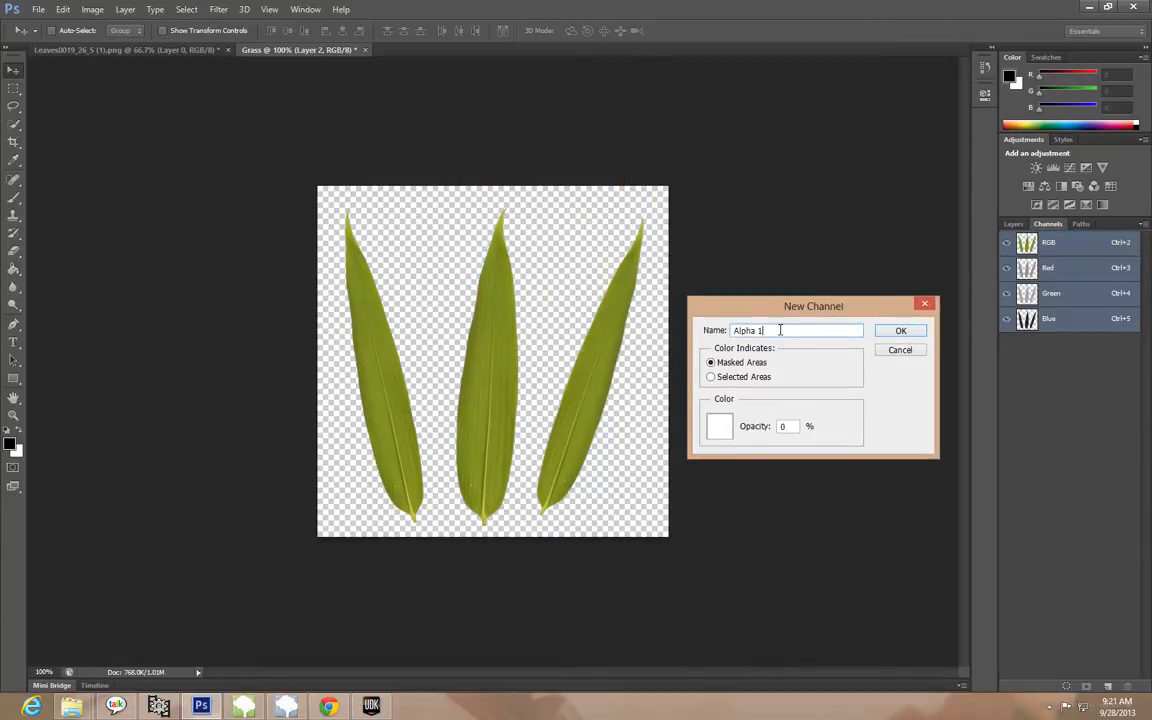
pyautogui.press('BackSpace')
pyautogui.click(907, 333)
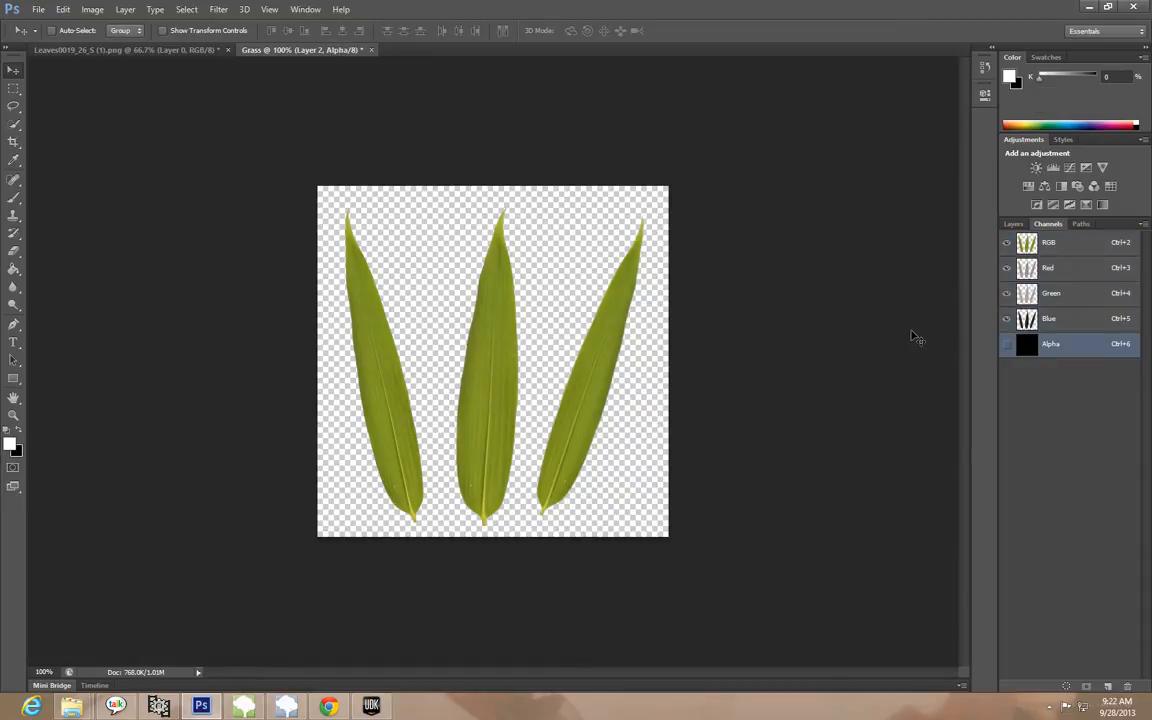
# Add a new layer beneath the merged leaves on Layer 2 and fill it with black using the Paint Bucket
pyautogui.click(1012, 225)
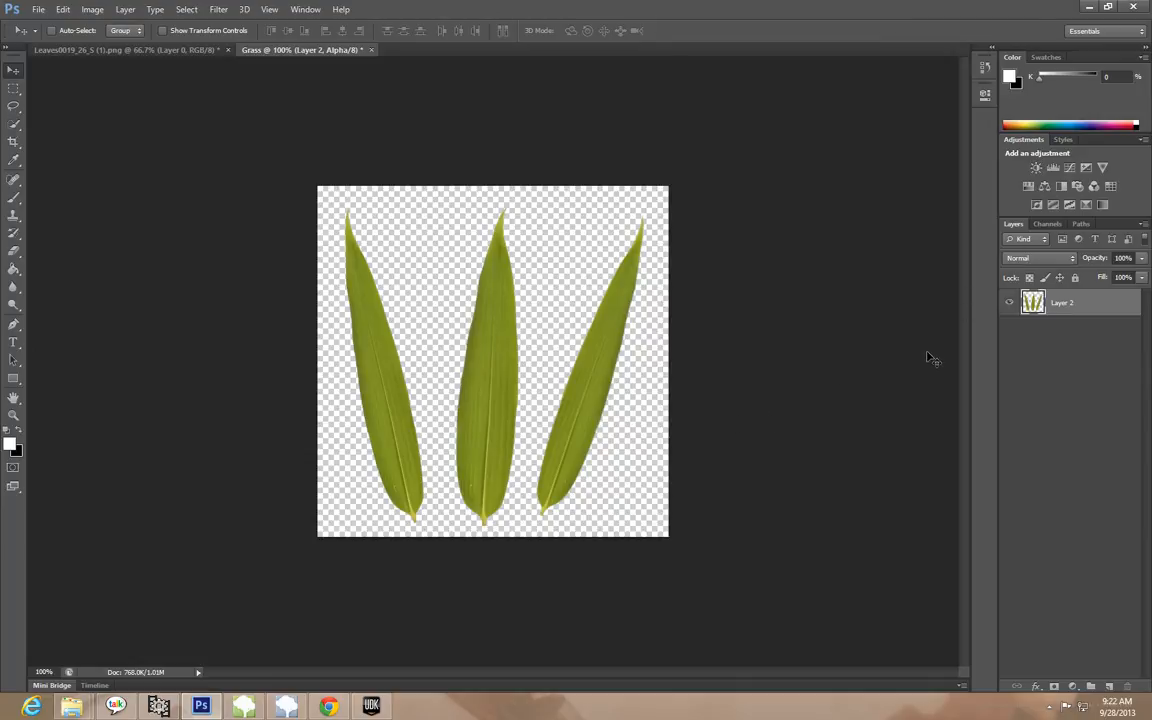
pyautogui.click(1109, 687)
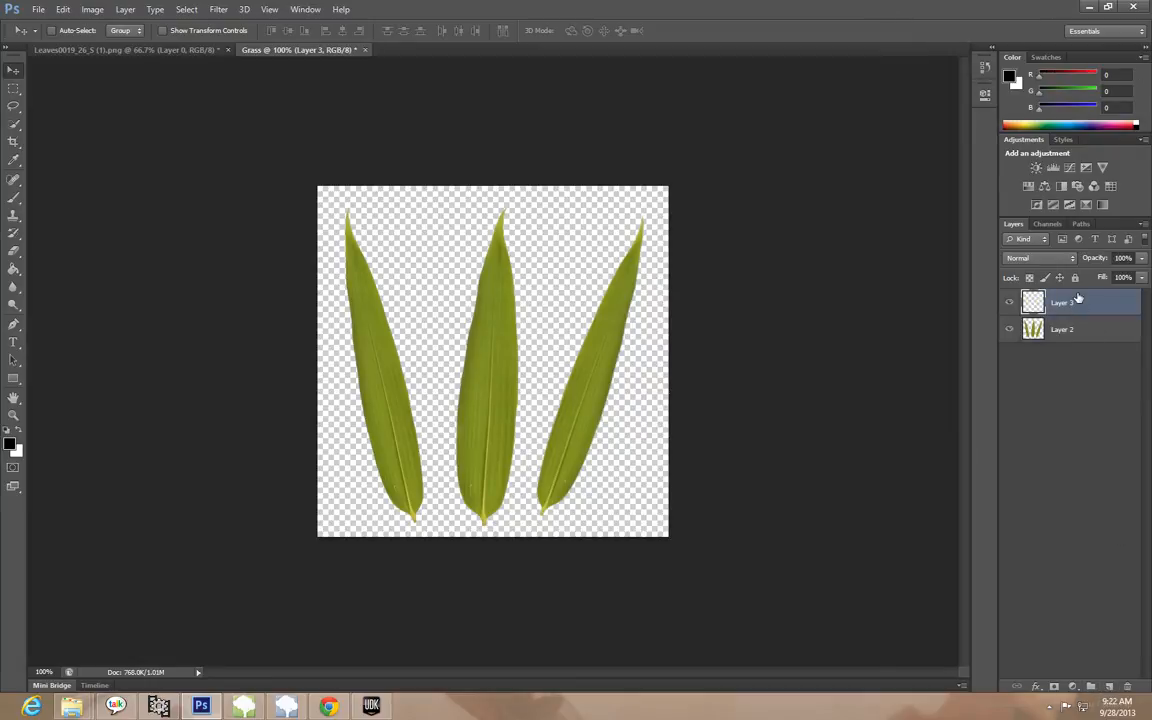
pyautogui.moveTo(1078, 298); pyautogui.dragTo(1090, 354)
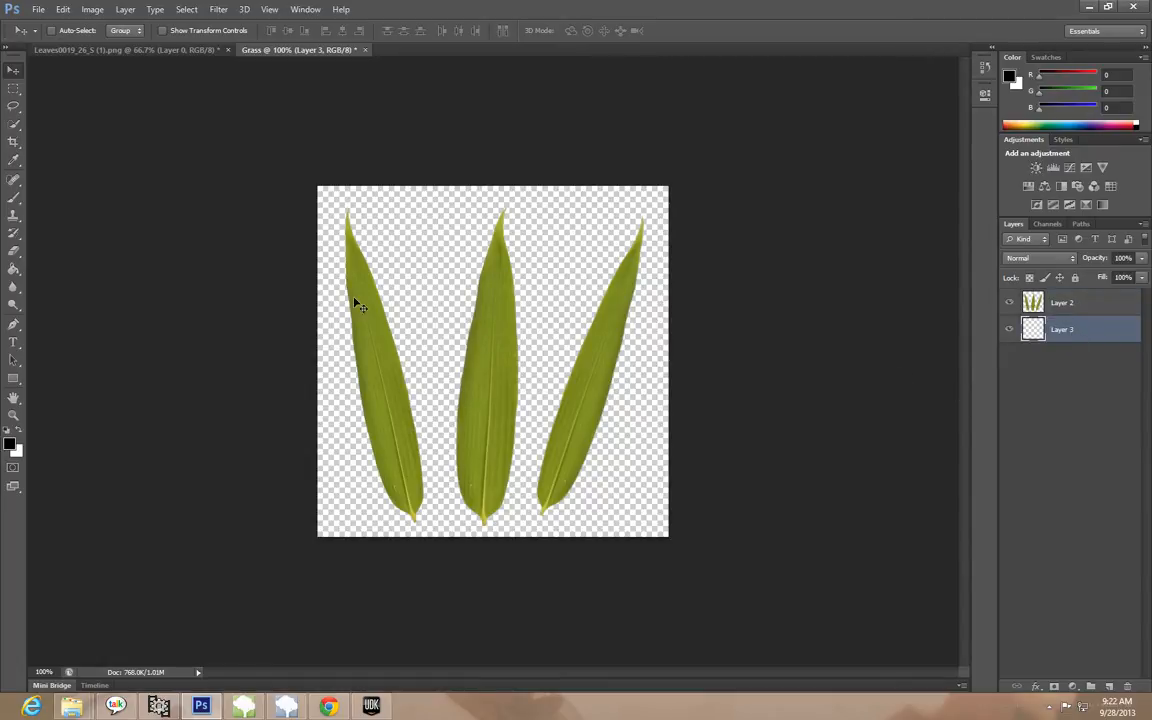
pyautogui.click(14, 269)
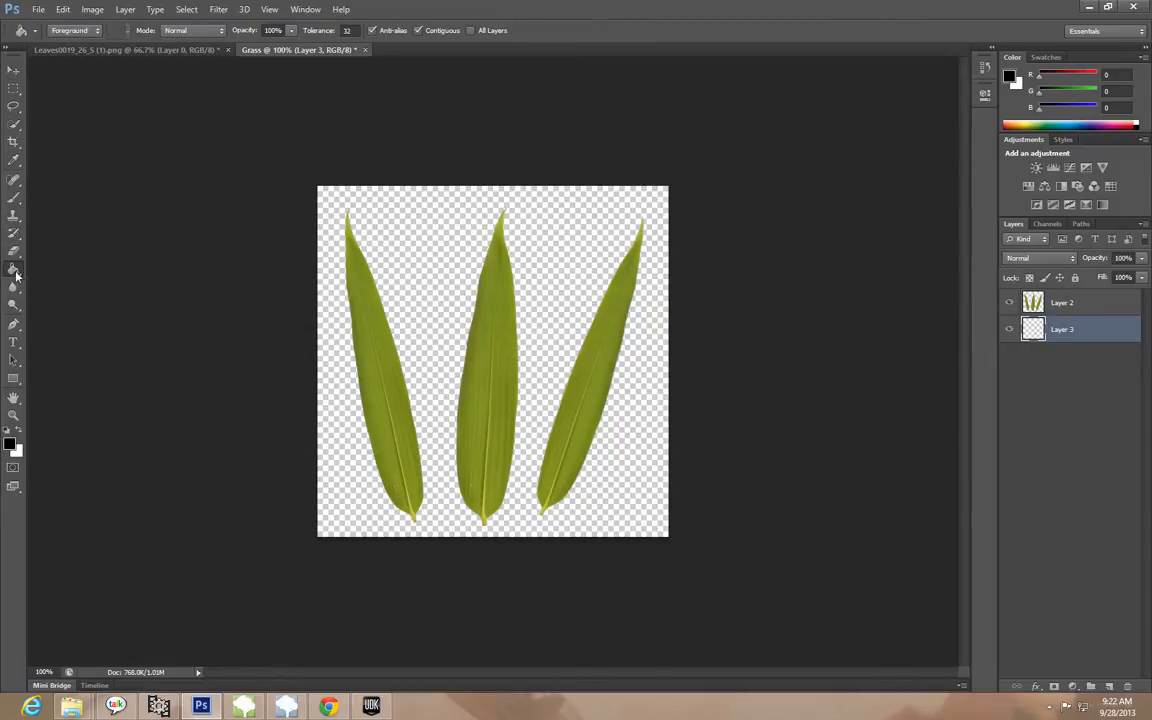
pyautogui.click(412, 263)
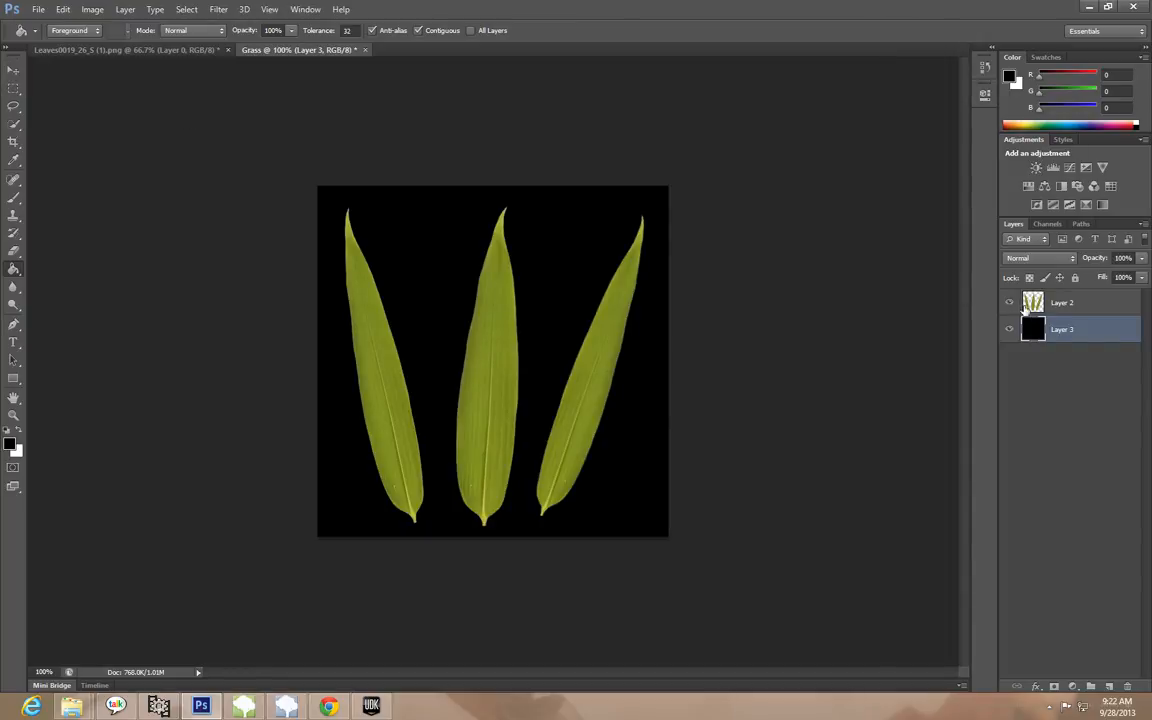
pyautogui.moveTo(1030, 329); pyautogui.dragTo(1083, 298)
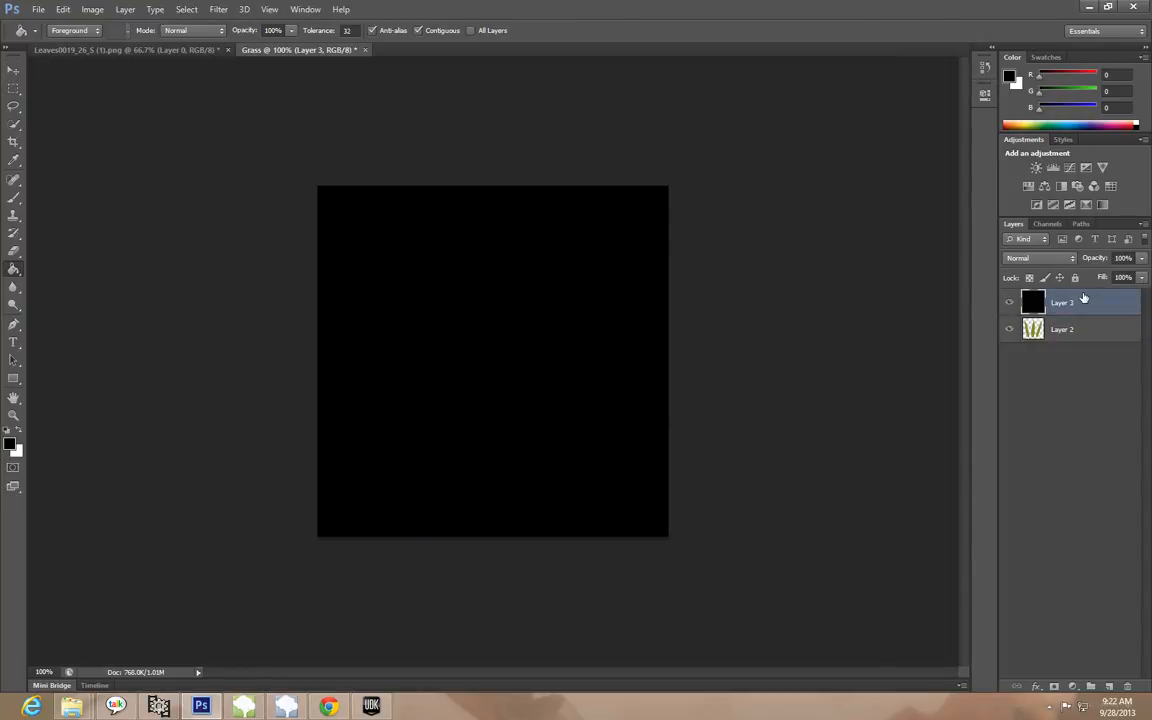
pyautogui.moveTo(1094, 305); pyautogui.dragTo(1007, 332)
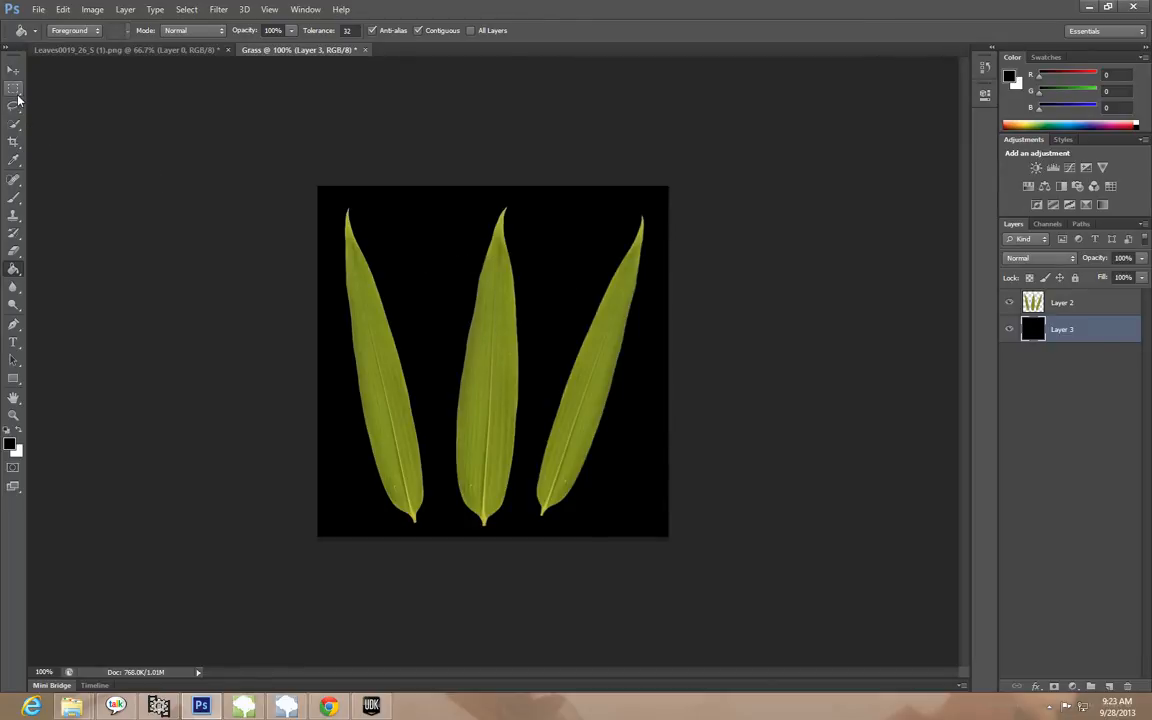
# Select all three leaves on Layer 2 with the Magic Wand, adding each leaf to the selection
pyautogui.click(14, 125)
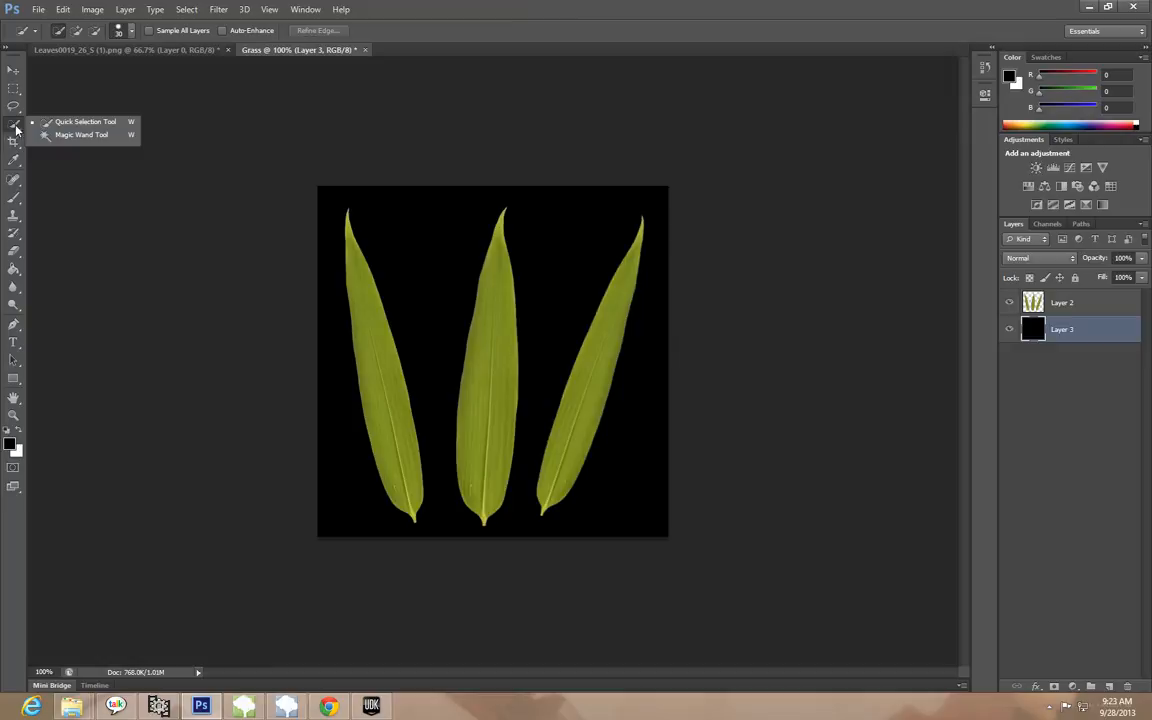
pyautogui.click(71, 136)
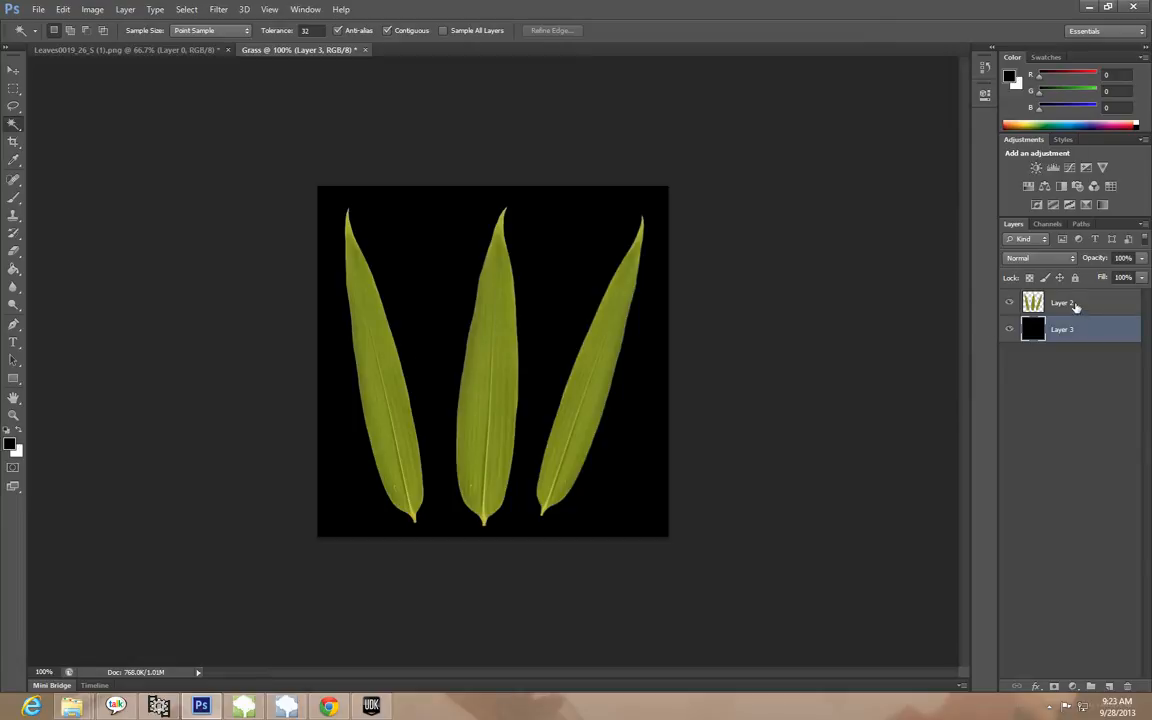
pyautogui.click(1075, 307)
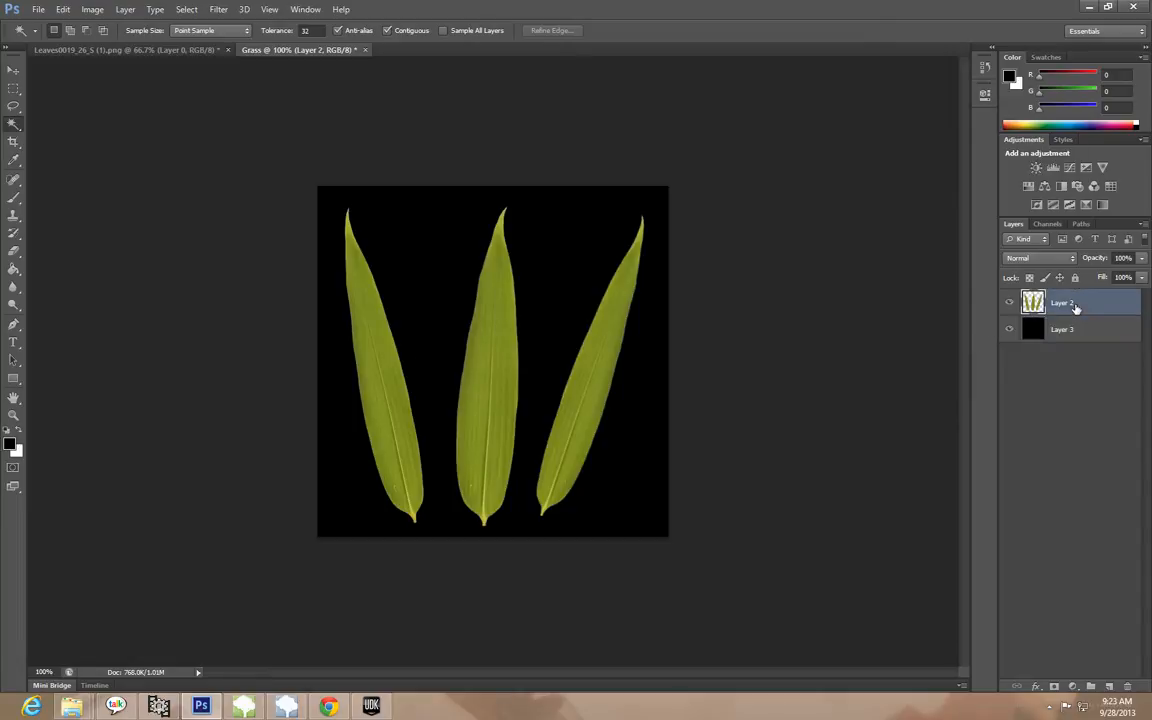
pyautogui.click(374, 367)
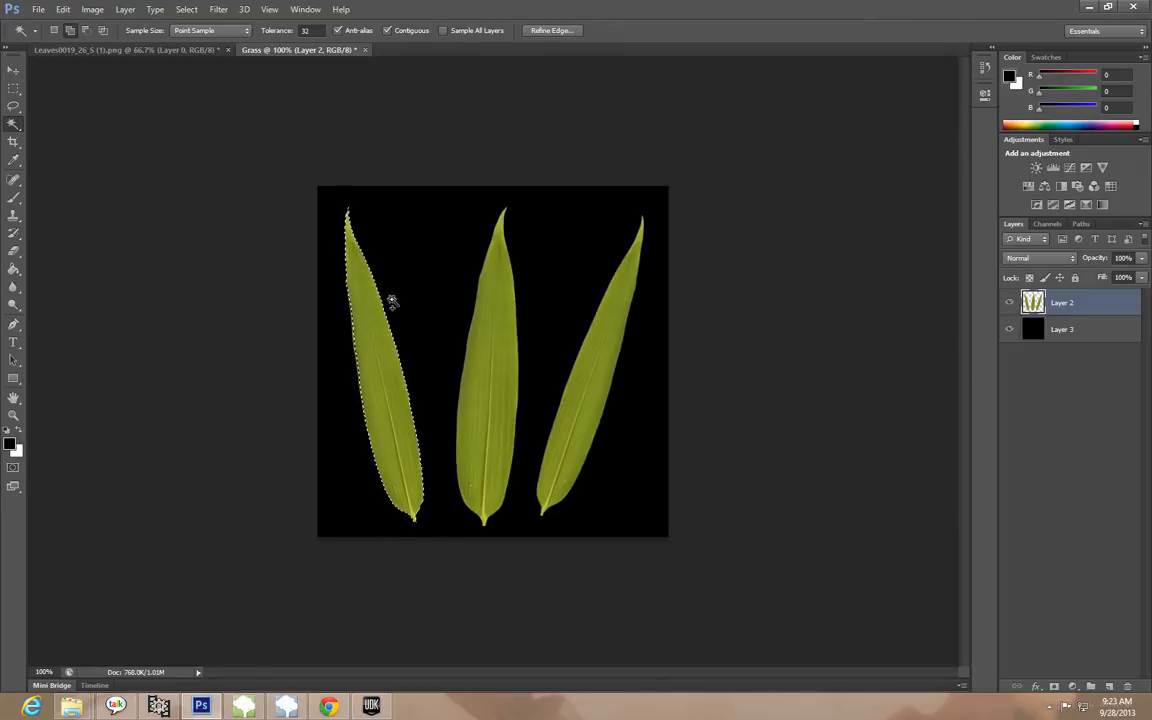
pyautogui.keyDown('shift'); pyautogui.click(487, 335); pyautogui.keyUp('shift')
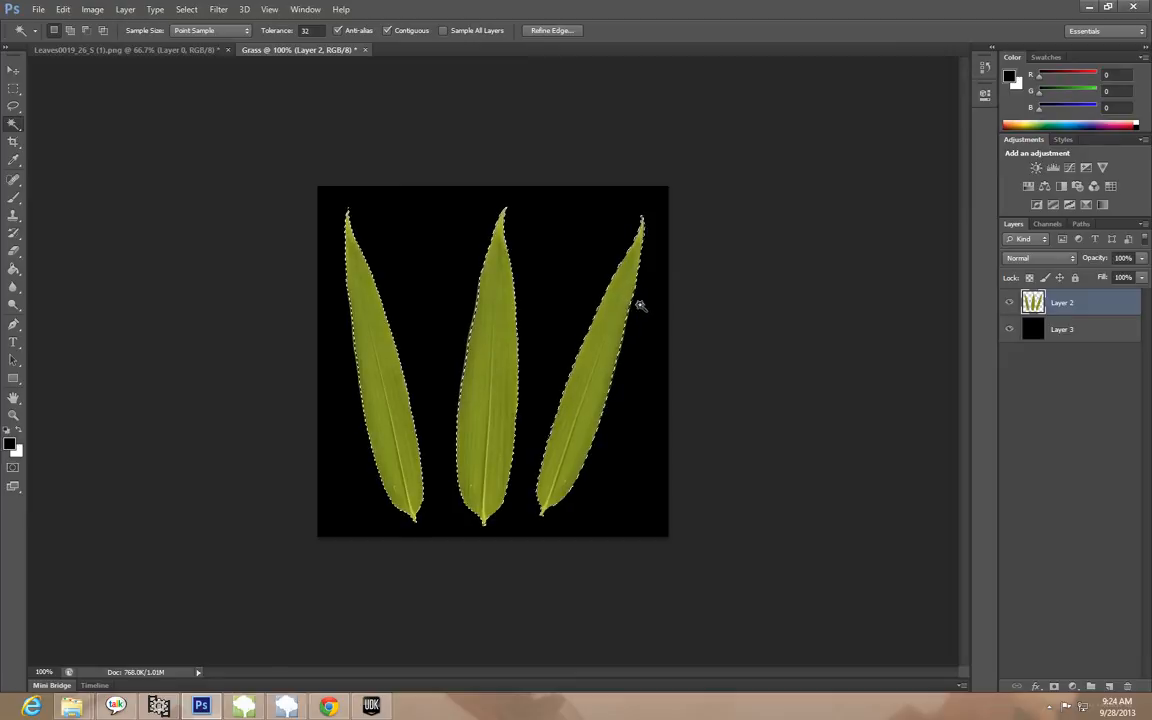
# Fill the leaf-shaped selection on Layer 3 with white using the Paint Bucket, and hide Layer 2
pyautogui.click(1066, 336)
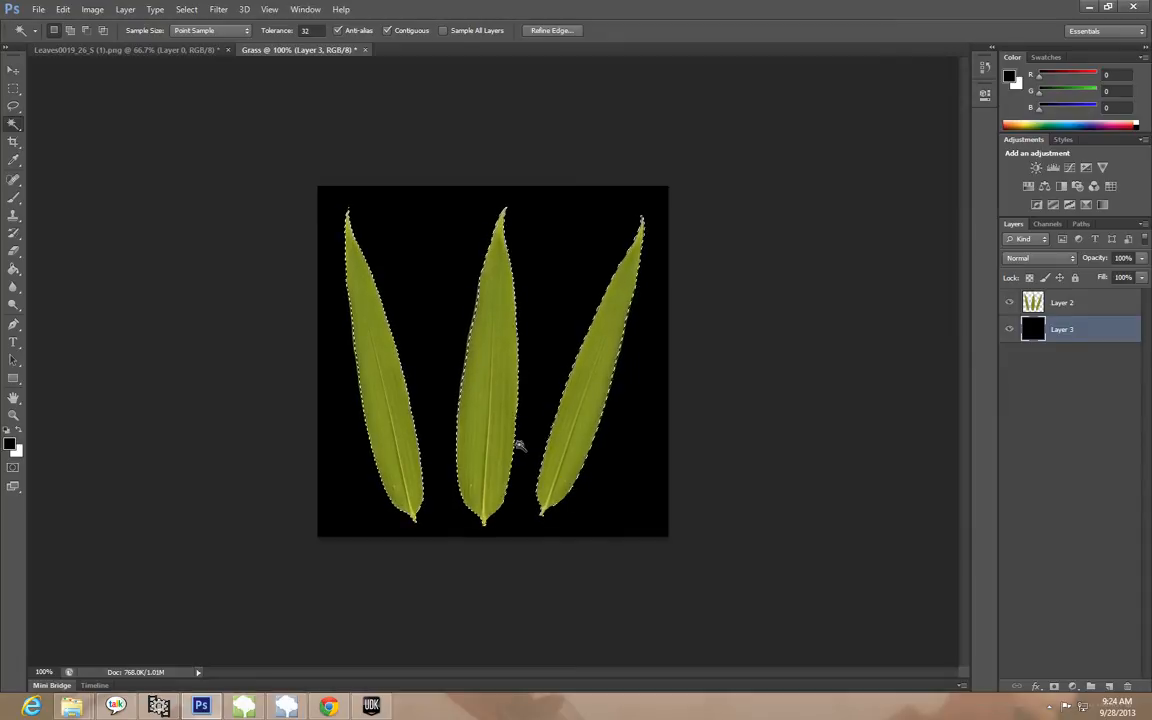
pyautogui.click(20, 433)
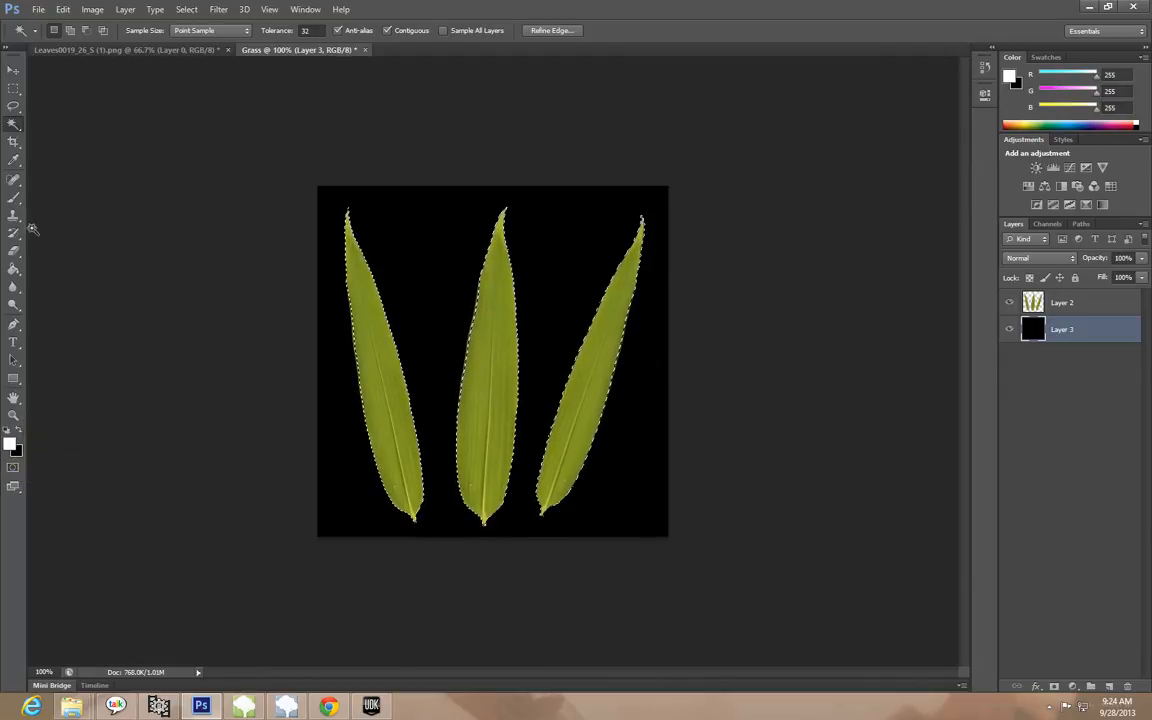
pyautogui.click(13, 269)
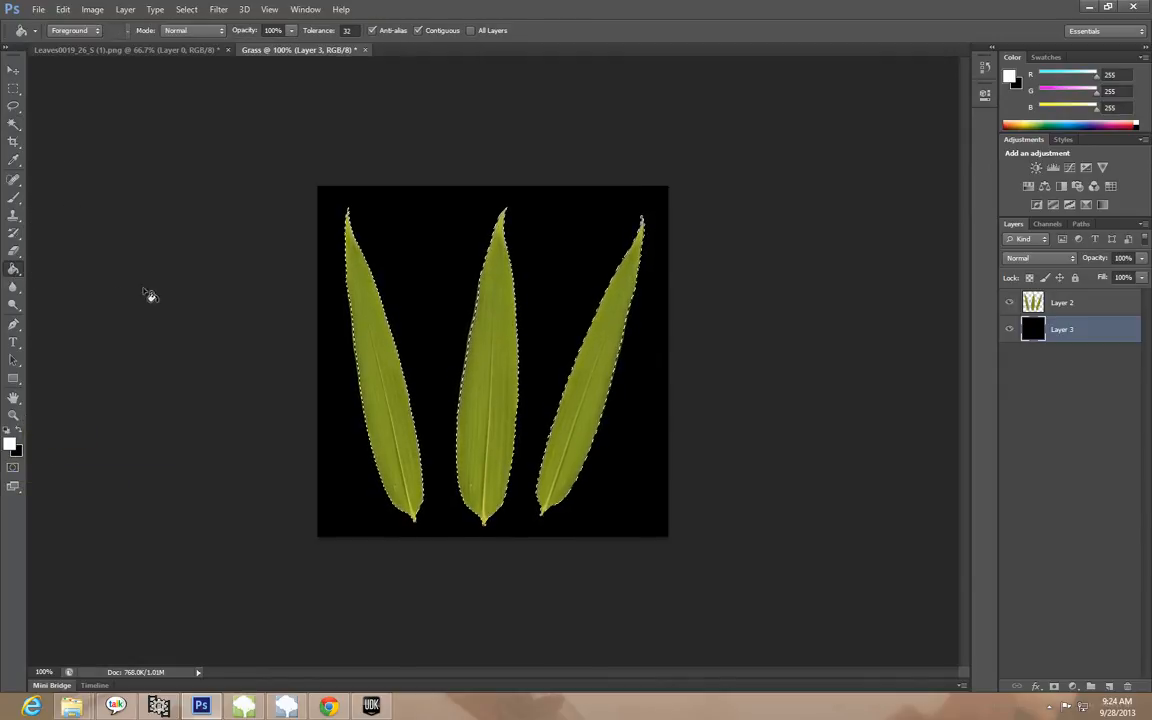
pyautogui.click(367, 333)
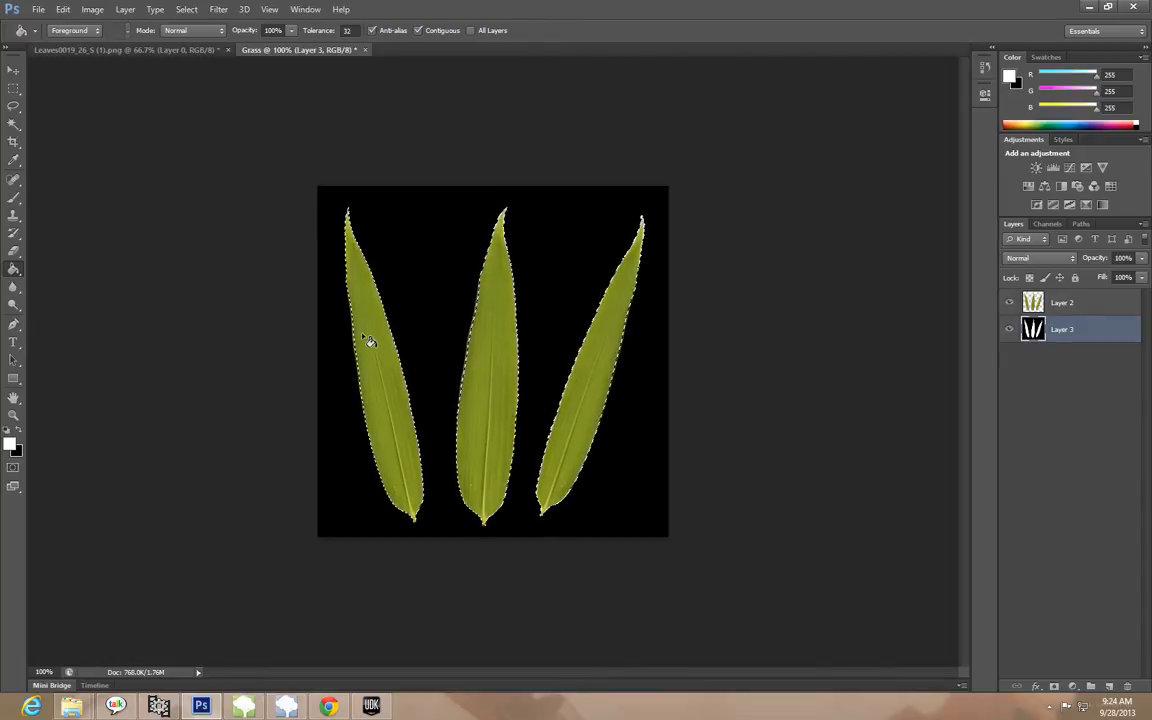
pyautogui.click(1009, 302)
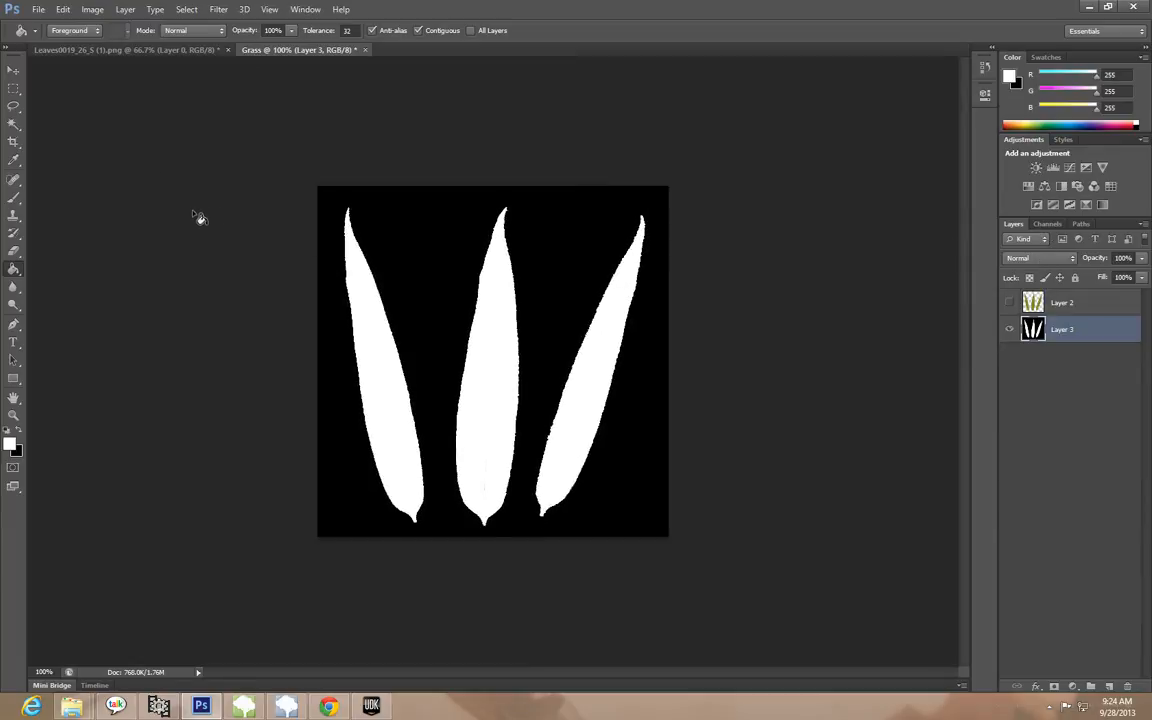
# Copy the entire black-and-white mask from Layer 3 and paste it into the Alpha channel, with only that channel shown
pyautogui.click(13, 70)
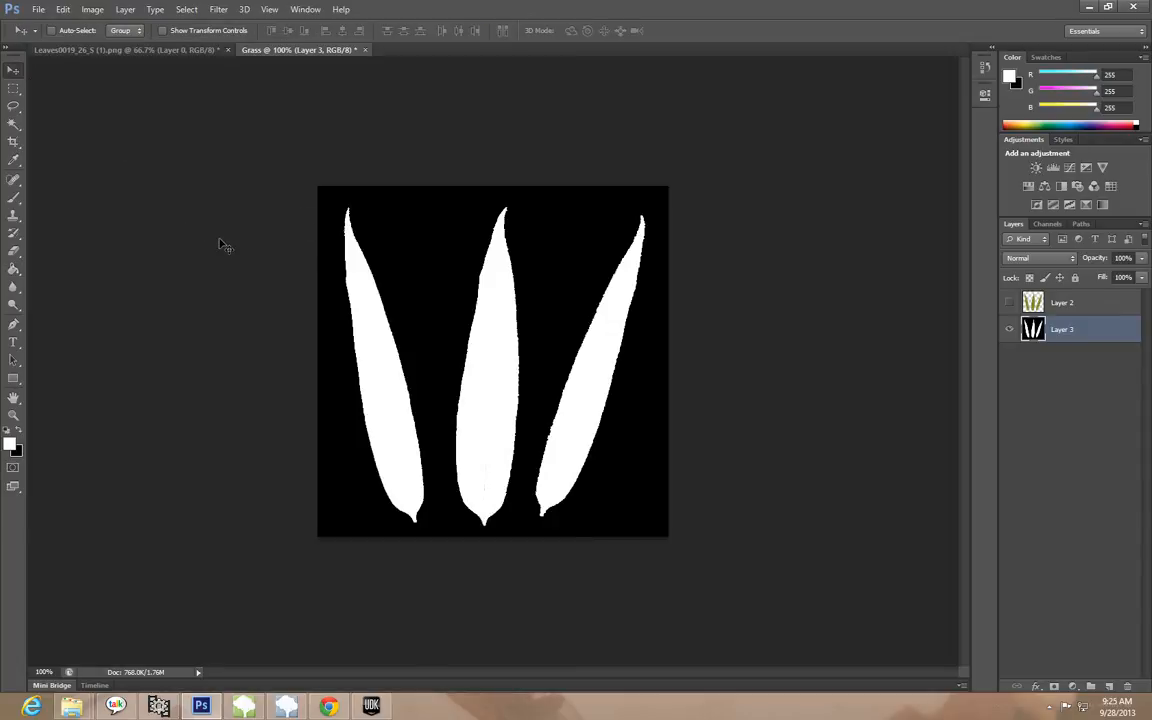
pyautogui.hotkey('ctrl', 'a')
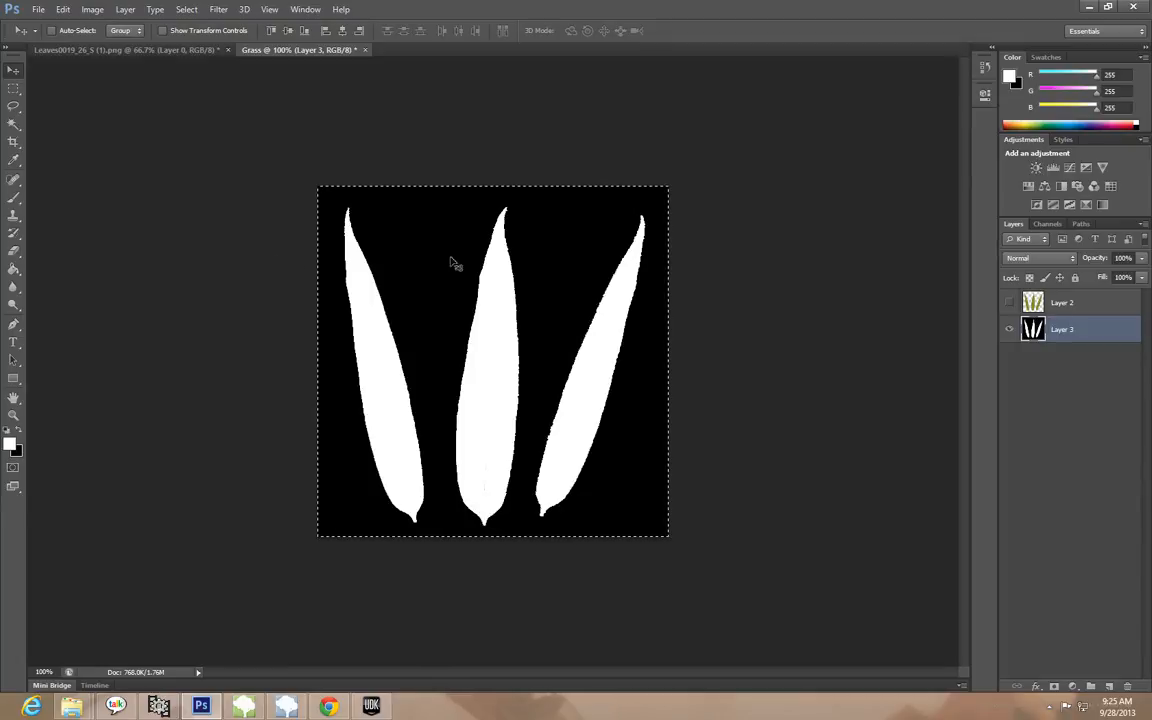
pyautogui.click(1047, 224)
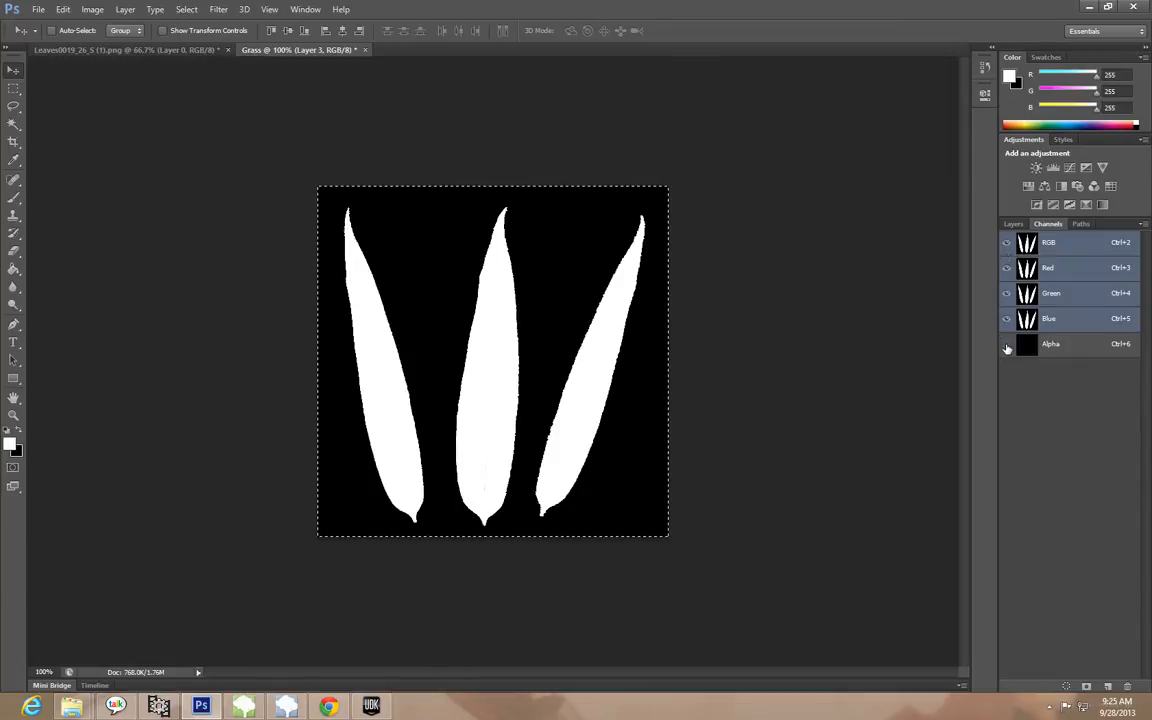
pyautogui.moveTo(1008, 318); pyautogui.dragTo(1012, 270)
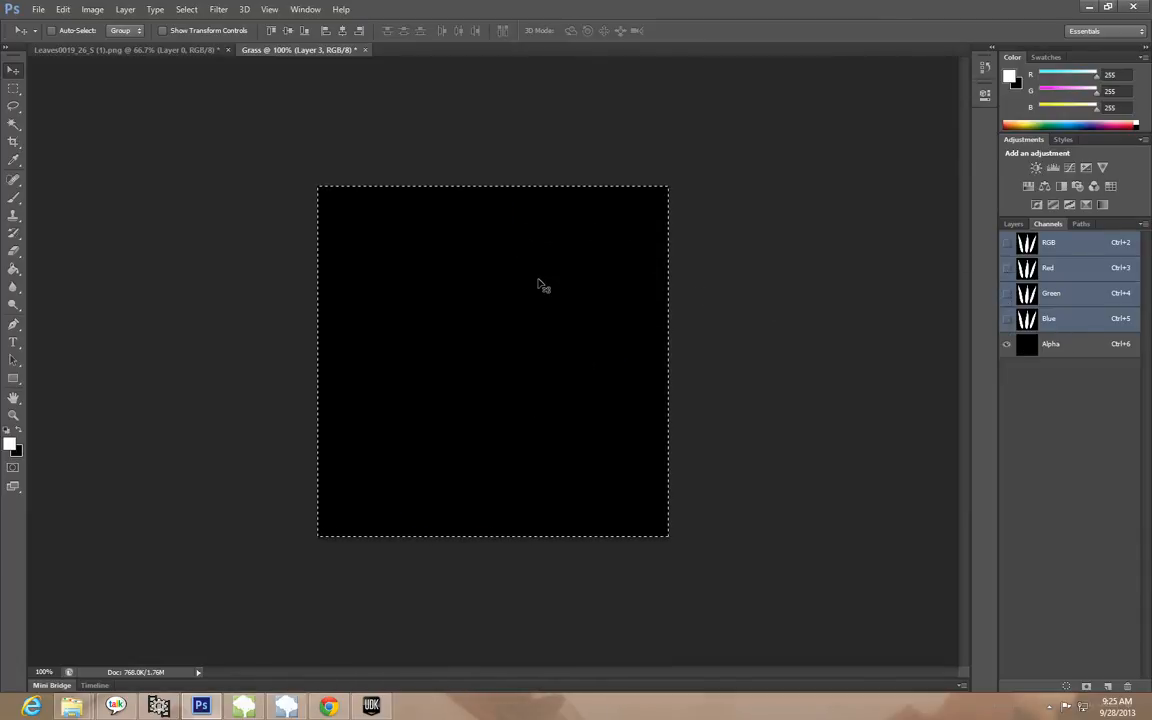
pyautogui.click(1075, 350)
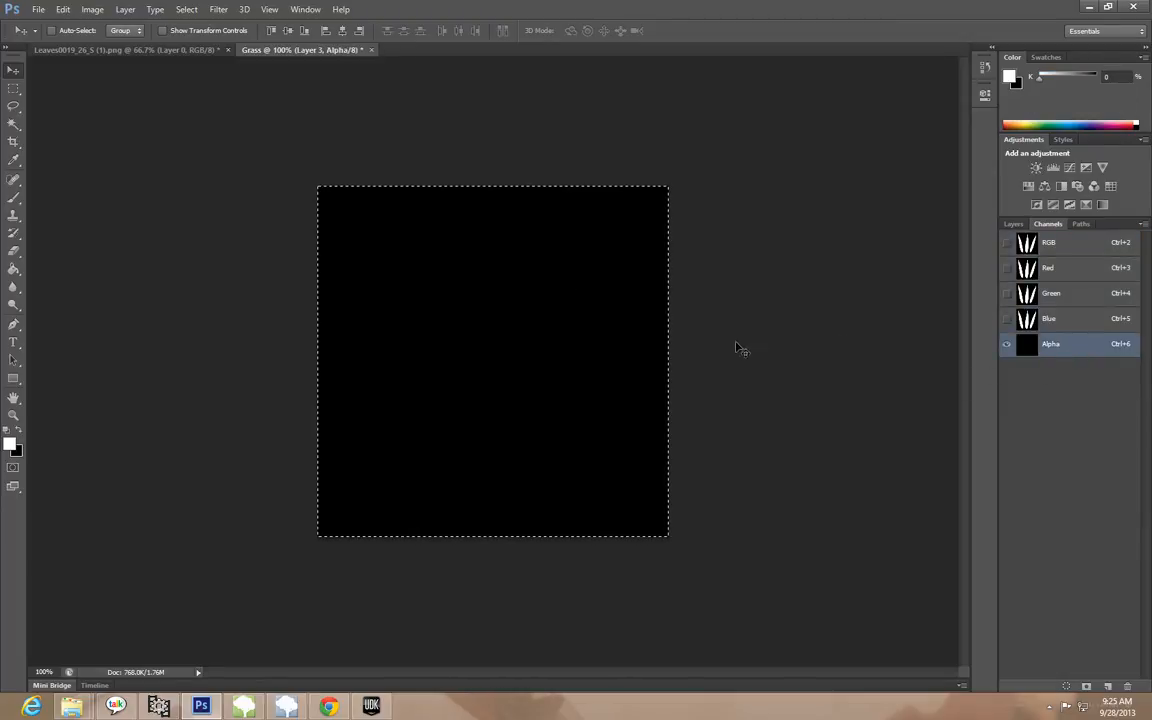
pyautogui.hotkey('ctrl', 'v')
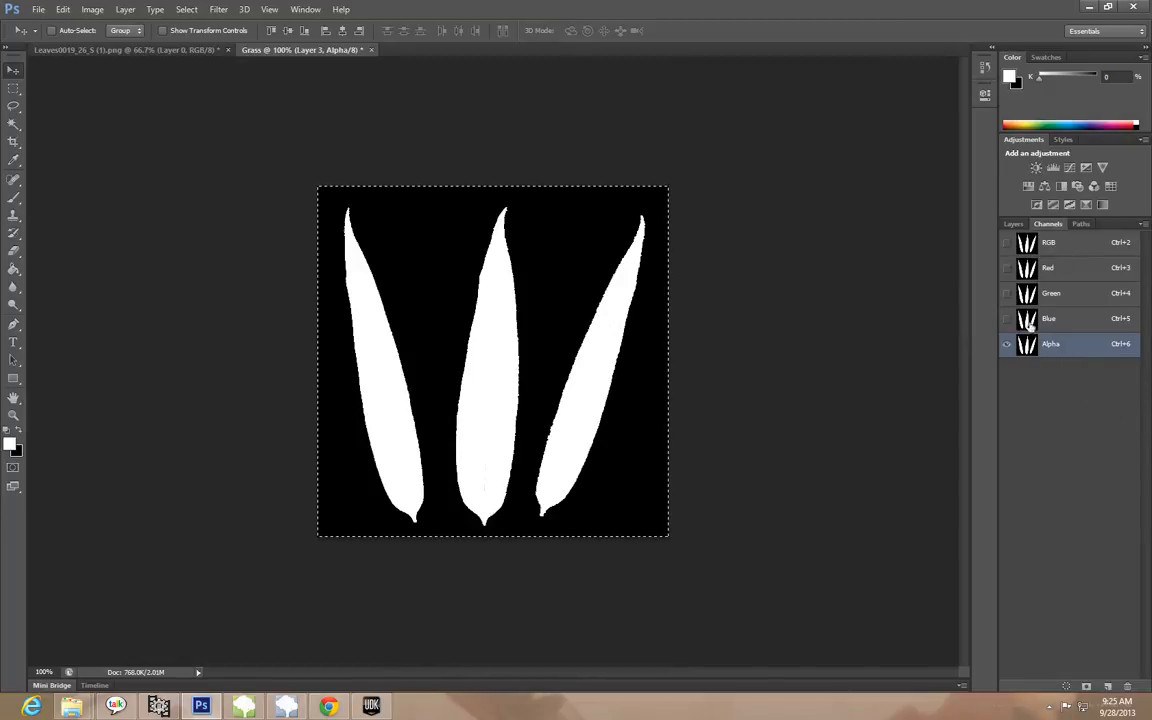
# Try merging the hidden Layer 2 with Layer 3, and undo the merge
pyautogui.click(1016, 225)
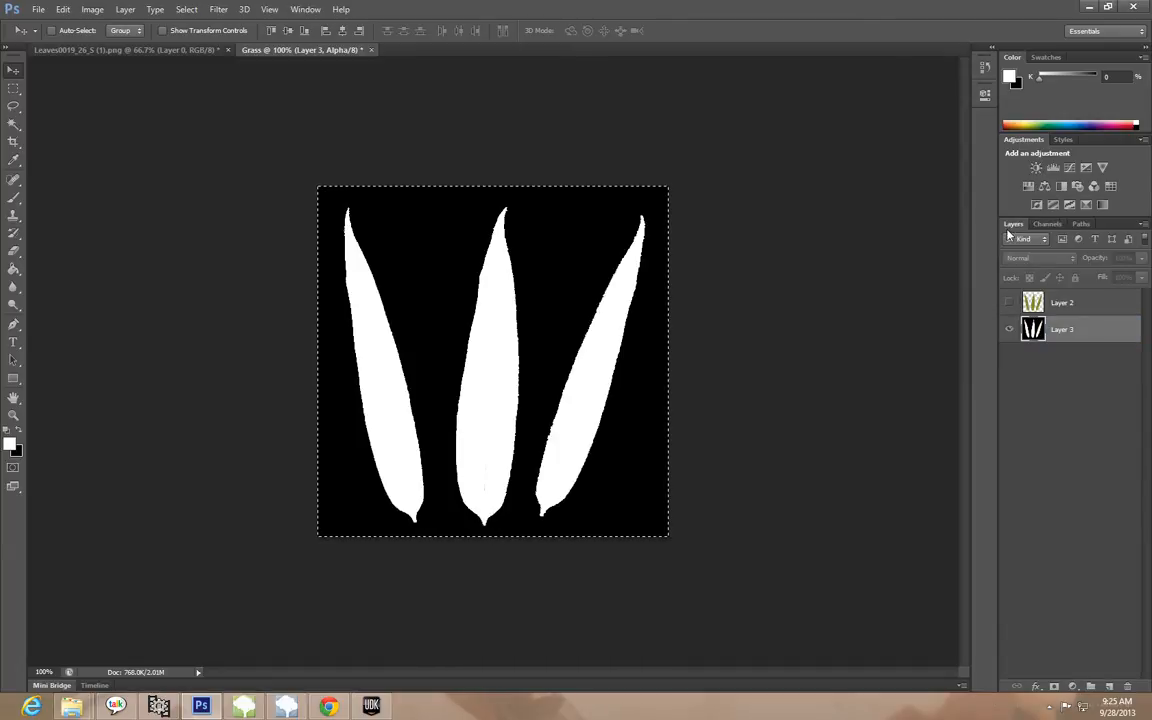
pyautogui.keyDown('shift'); pyautogui.click(1093, 305); pyautogui.keyUp('shift')
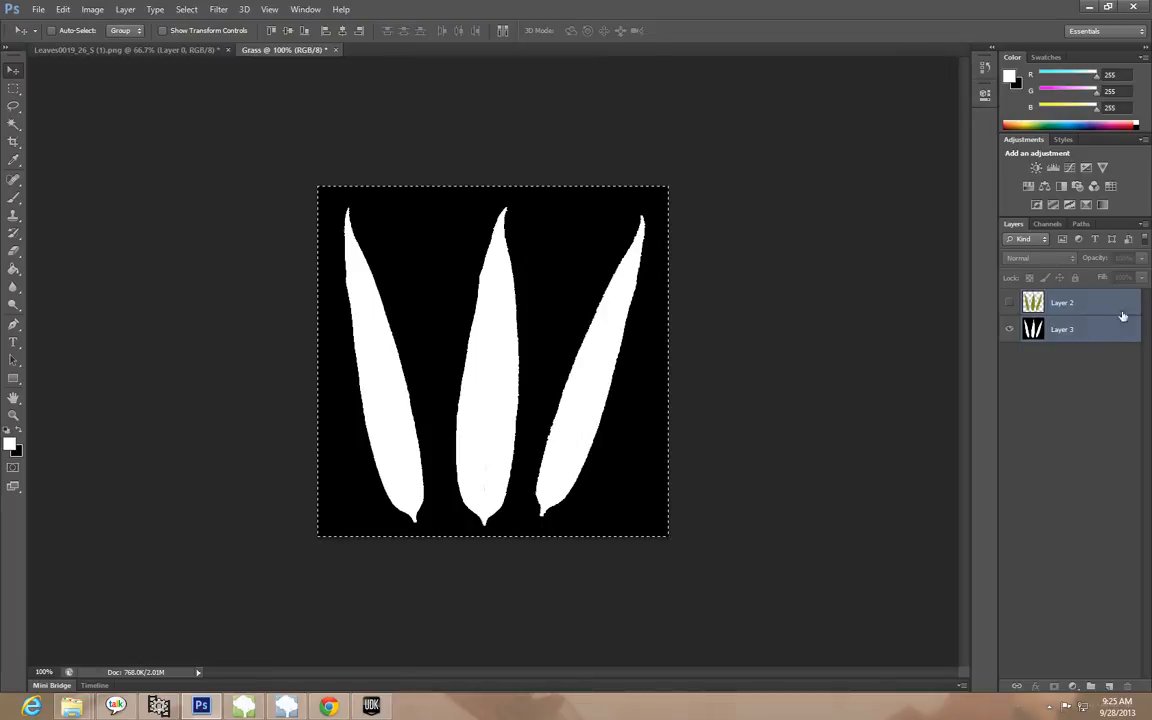
pyautogui.rightClick(1118, 311)
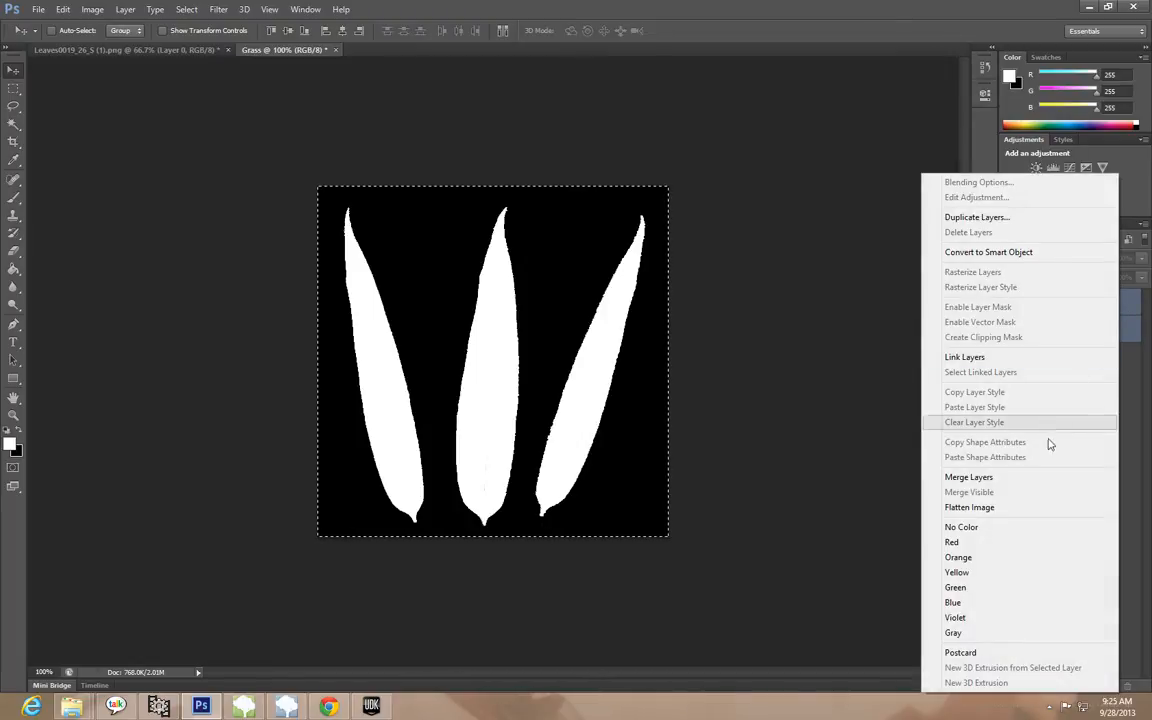
pyautogui.click(1036, 482)
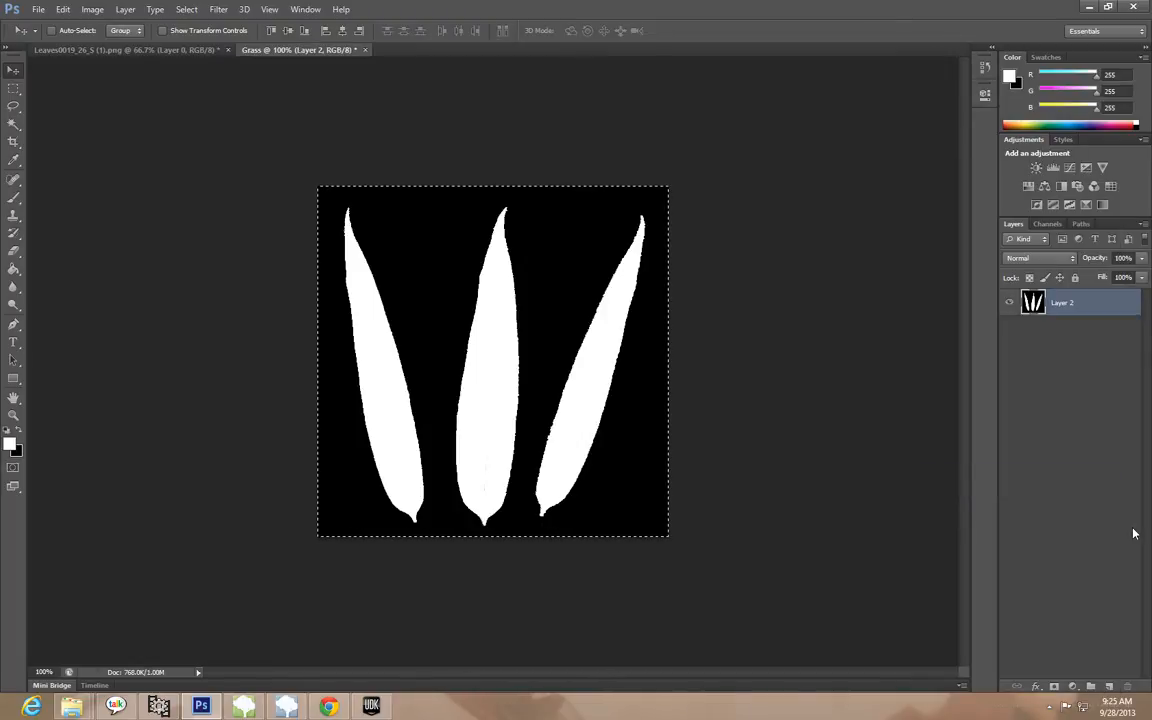
pyautogui.hotkey('ctrl', 'z')
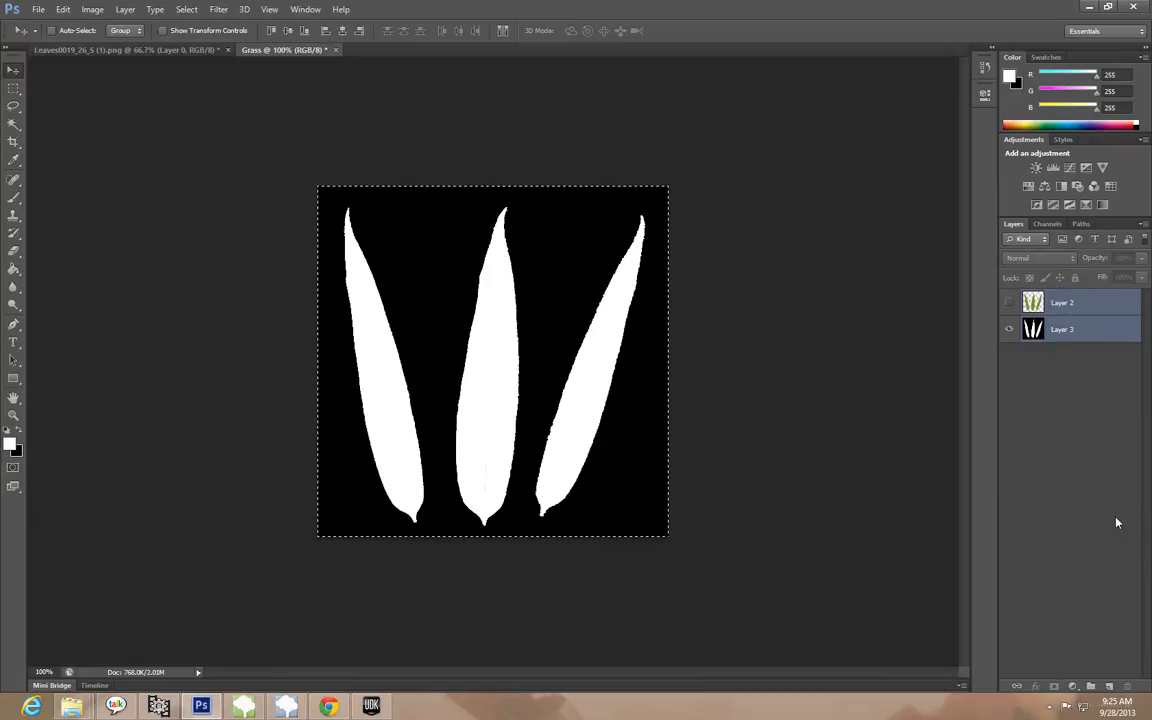
# Show Layer 2 again, merge it with Layer 3 into a single layer, and clear the selection
pyautogui.click(1105, 312)
pyautogui.click(1009, 303)
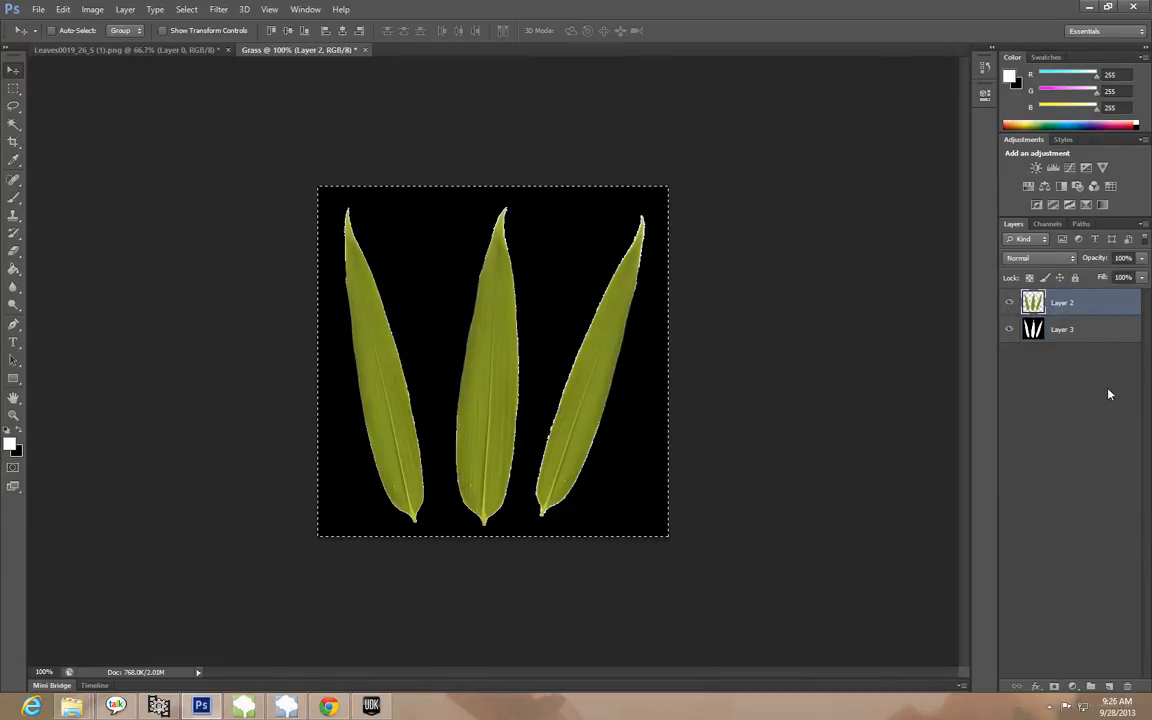
pyautogui.keyDown('shift'); pyautogui.click(1090, 330); pyautogui.keyUp('shift')
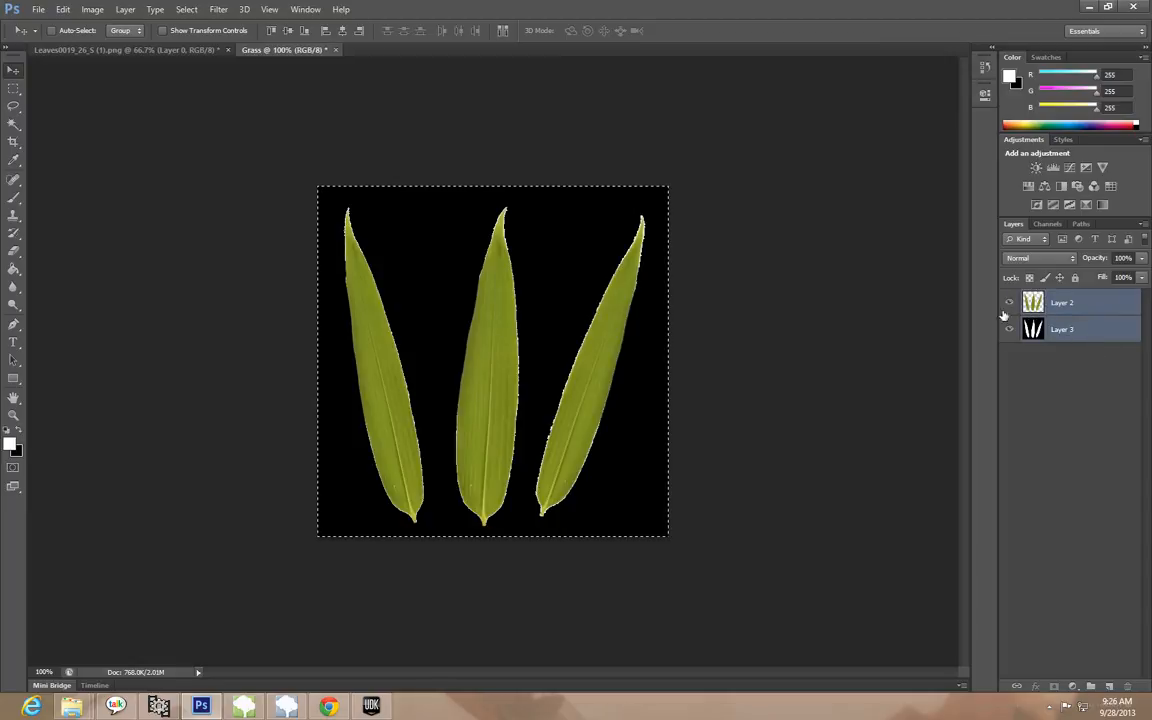
pyautogui.rightClick(1100, 312)
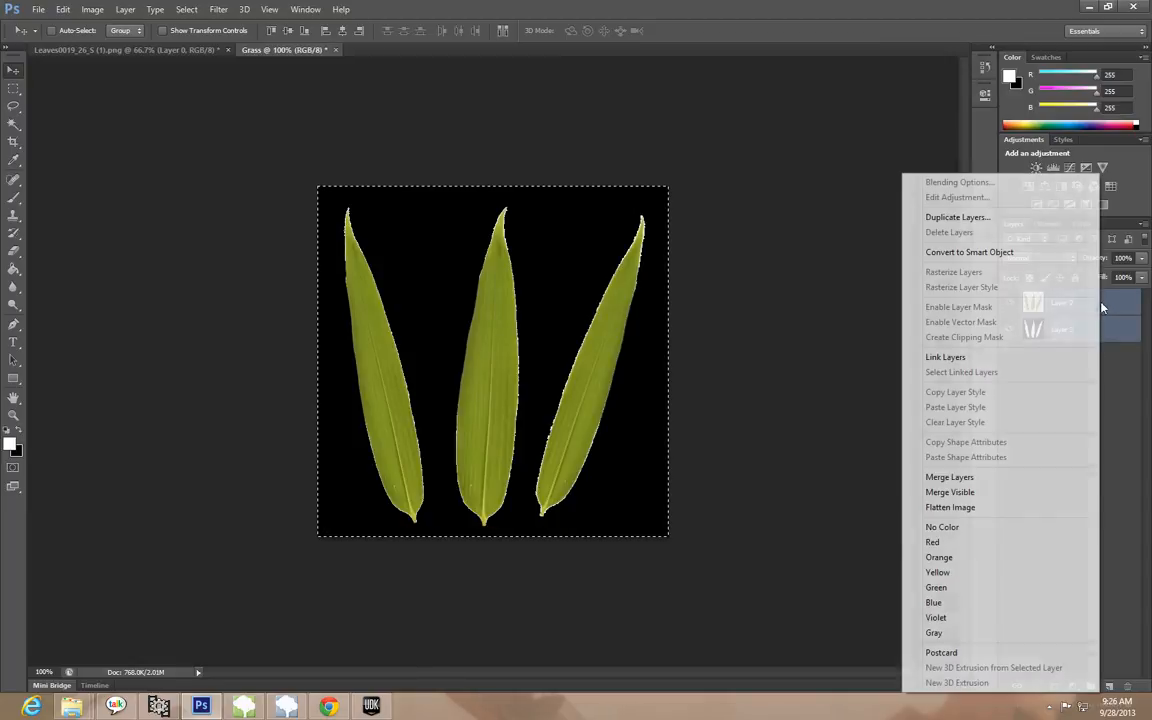
pyautogui.click(1008, 484)
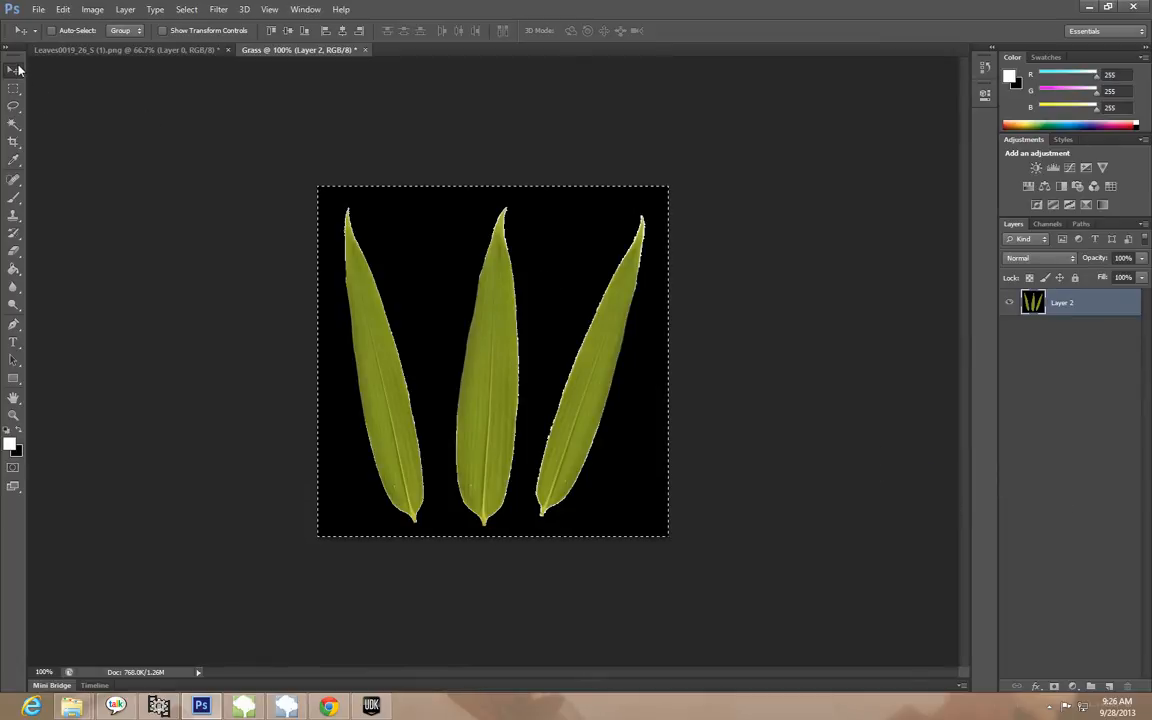
pyautogui.hotkey('ctrl', 'd')
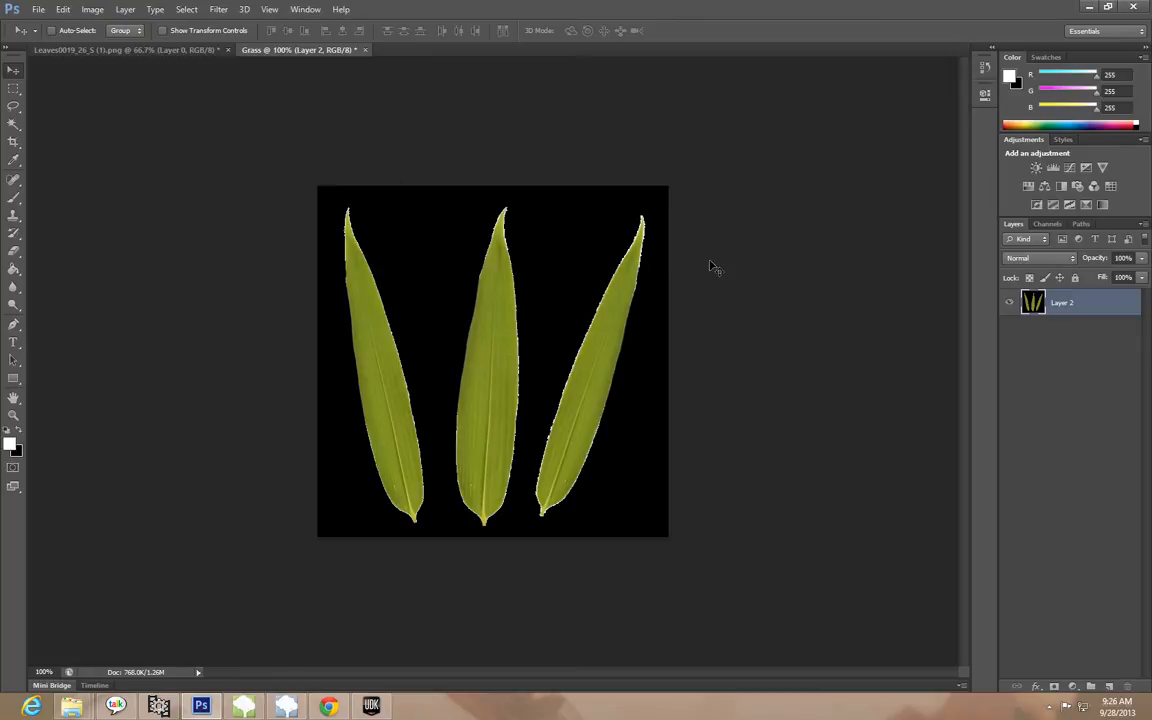
# Start saving the image under a new file with the Targa format, keeping the name Grass and alpha channels included
pyautogui.click(38, 10)
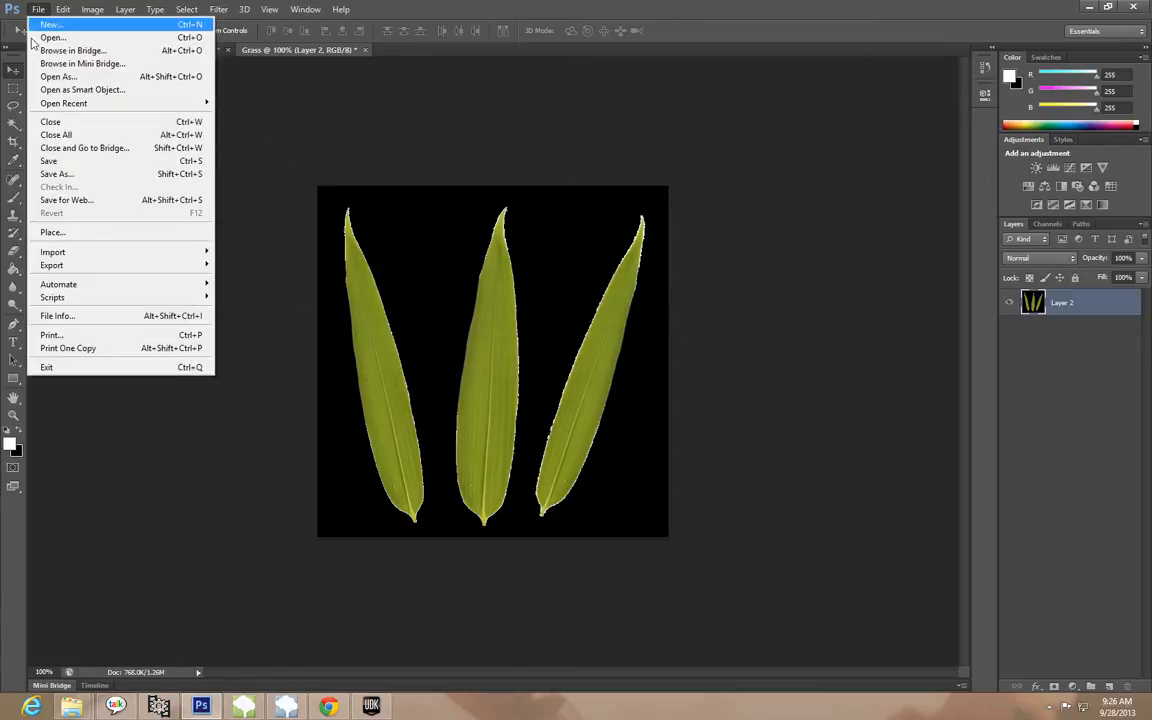
pyautogui.click(40, 174)
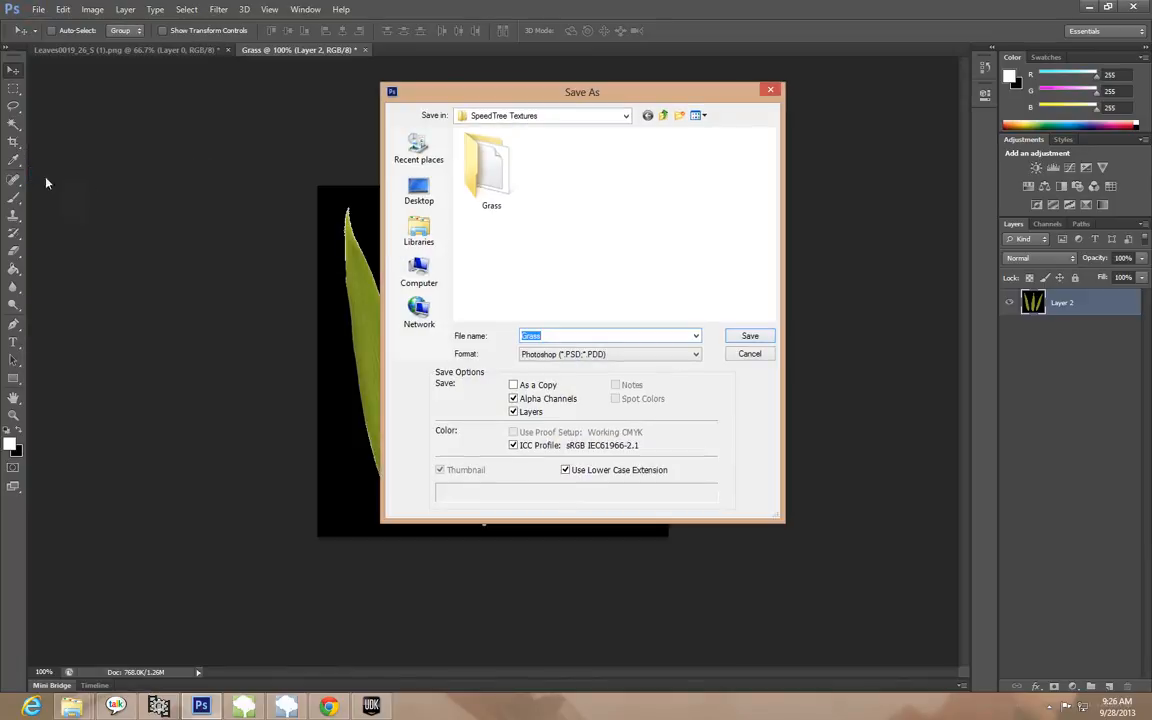
pyautogui.click(576, 355)
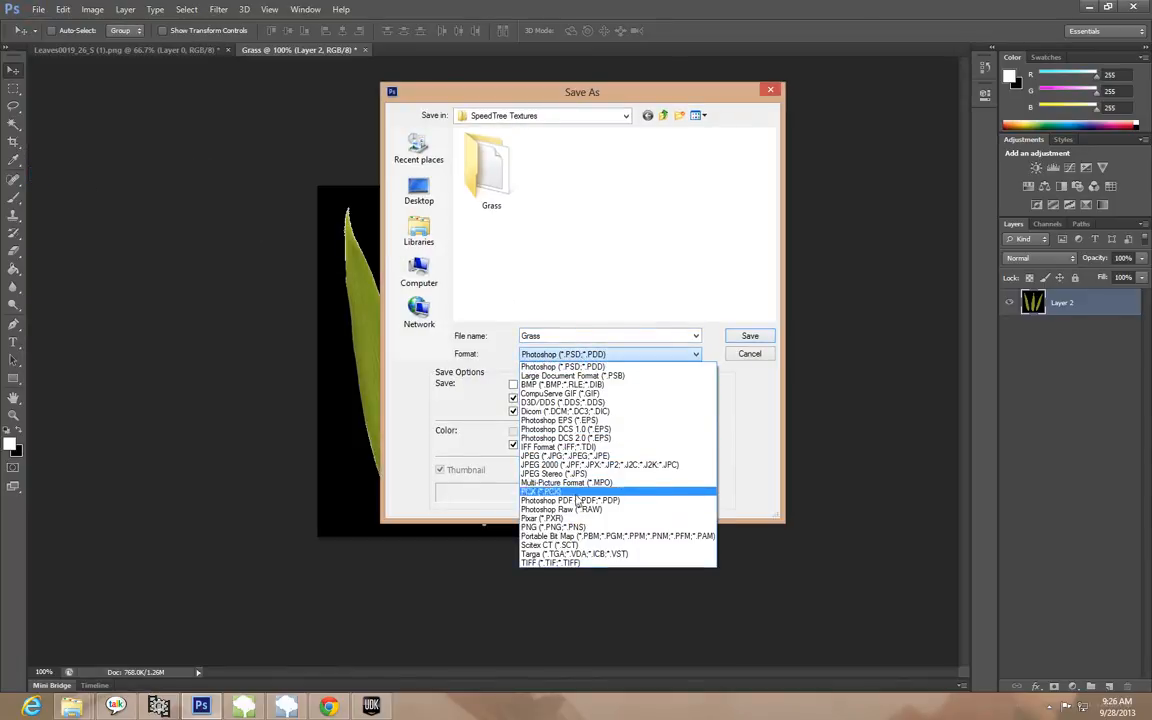
pyautogui.click(606, 555)
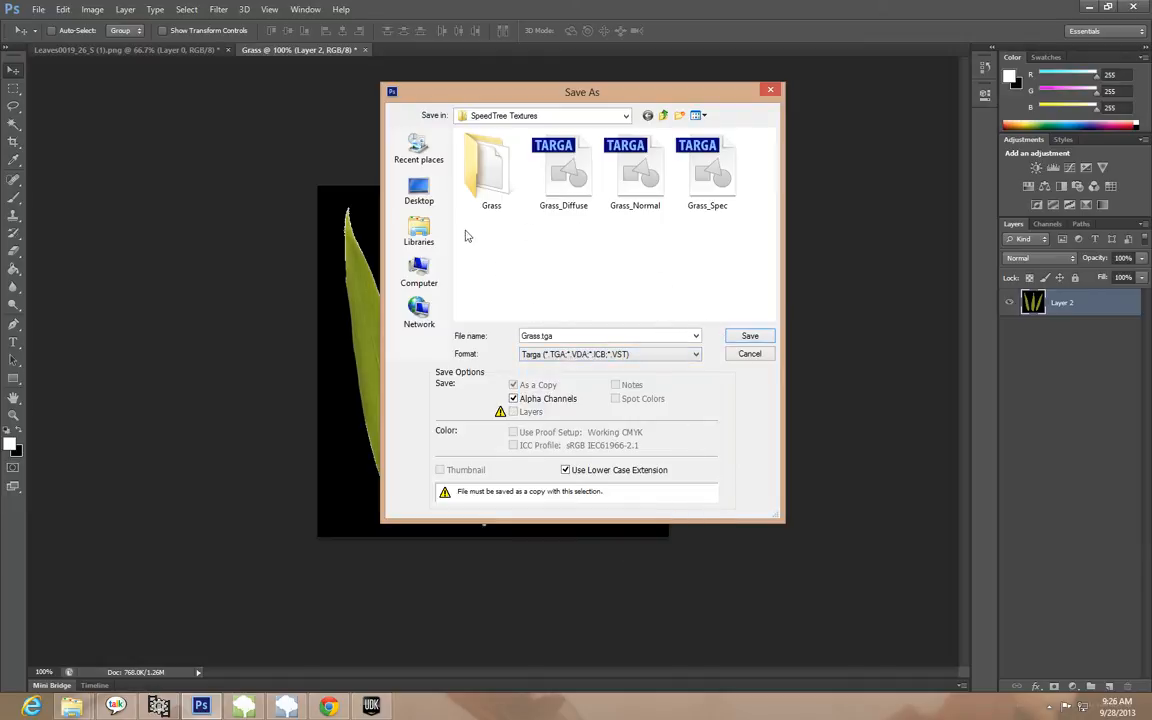
# Create a folder named Grass Texture on the desktop and open it as the save location
pyautogui.click(419, 190)
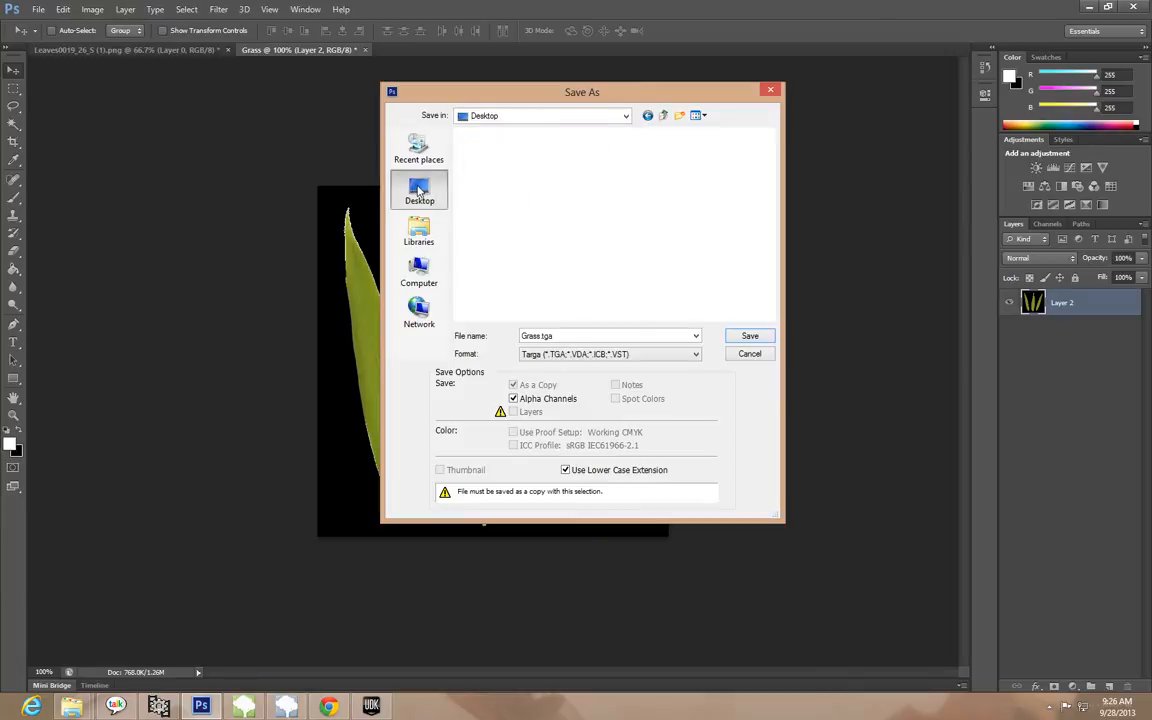
pyautogui.rightClick(767, 306)
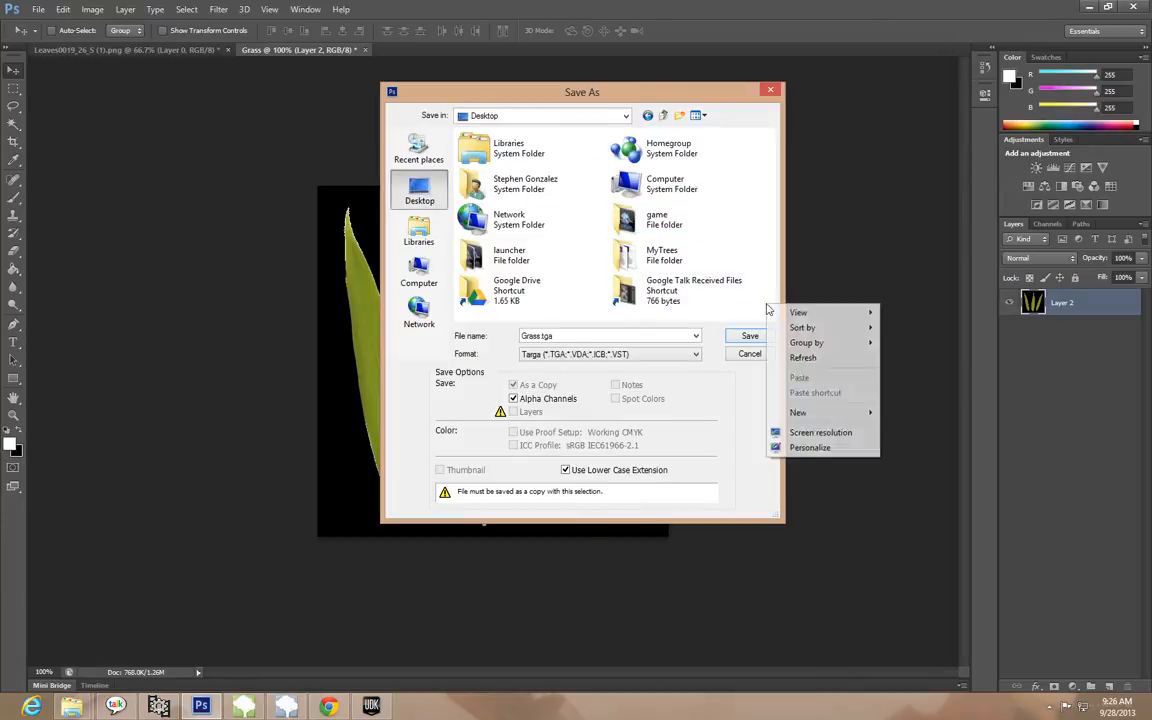
pyautogui.moveTo(826, 412)
pyautogui.click(988, 411)
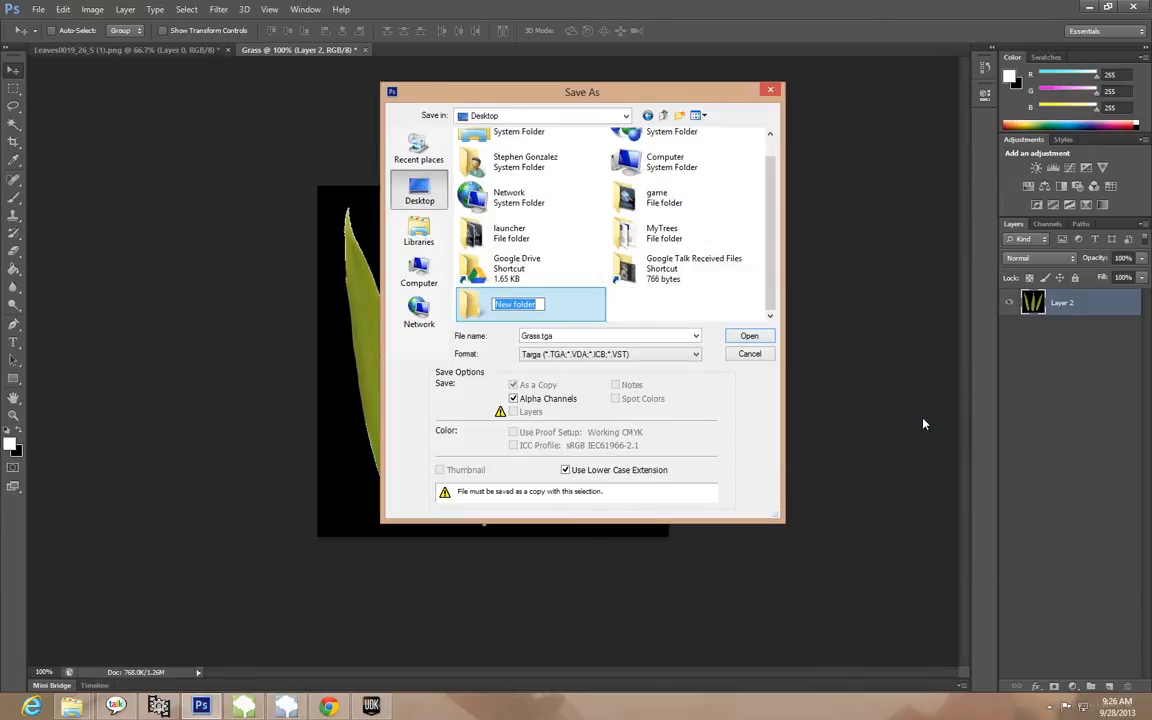
pyautogui.write('gRA')
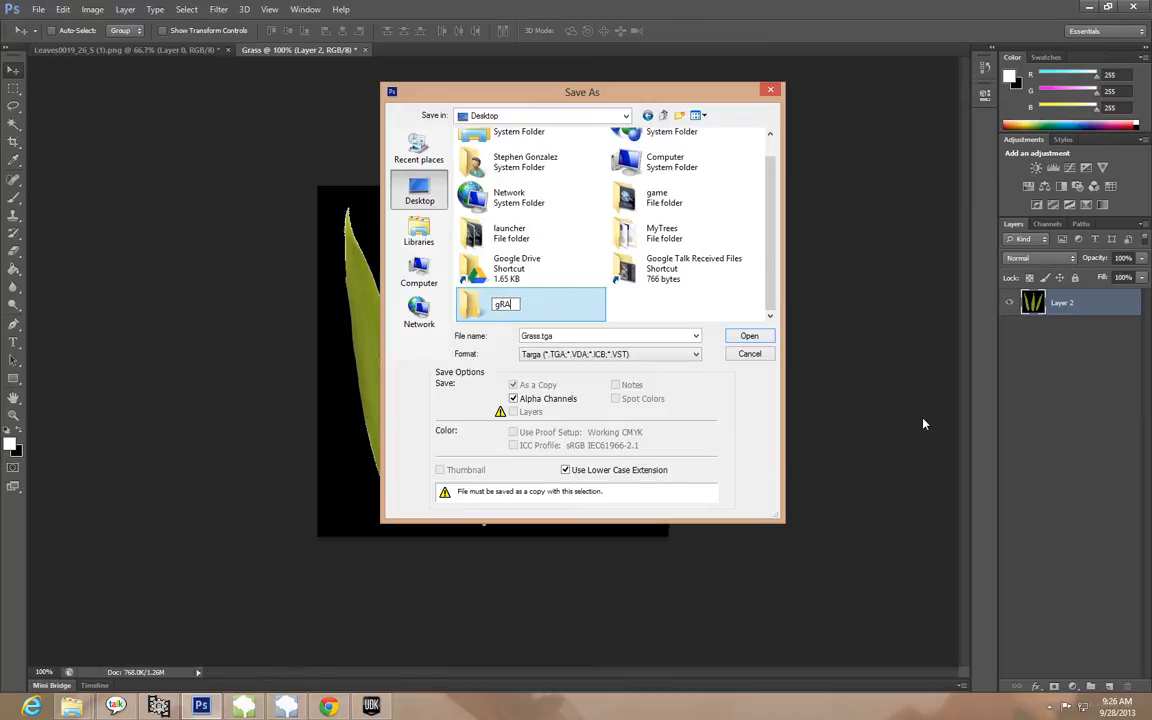
pyautogui.write('ss Texture')
pyautogui.press('Return')
pyautogui.doubleClick(517, 300)
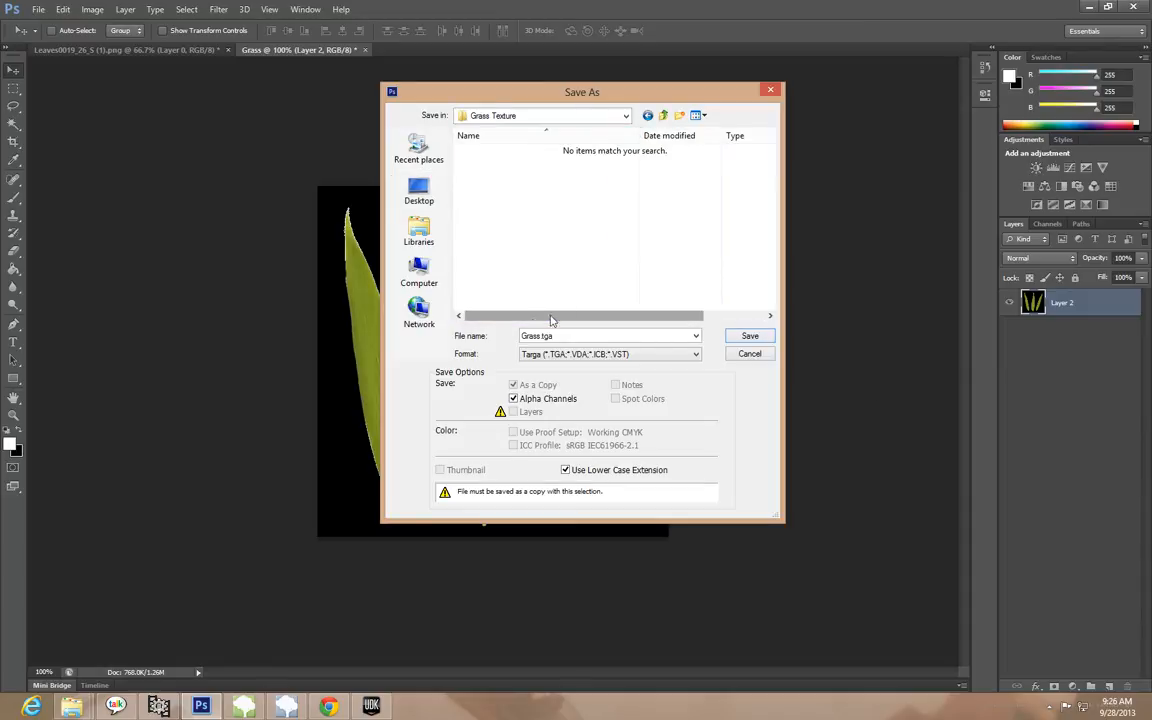
# Name the Targa file Grass_Diffue and save it in the Grass Texture folder at 32 bits/pixel
pyautogui.click(536, 337)
pyautogui.click(680, 340)
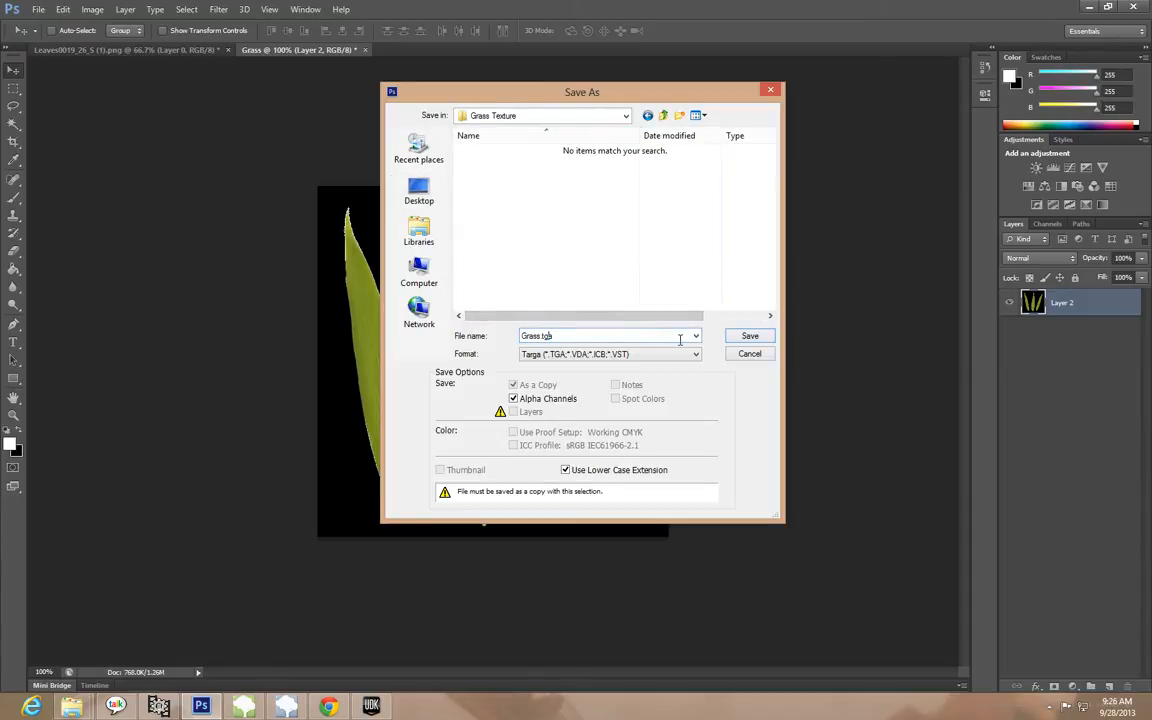
pyautogui.write('_Diffus')
pyautogui.click(747, 337)
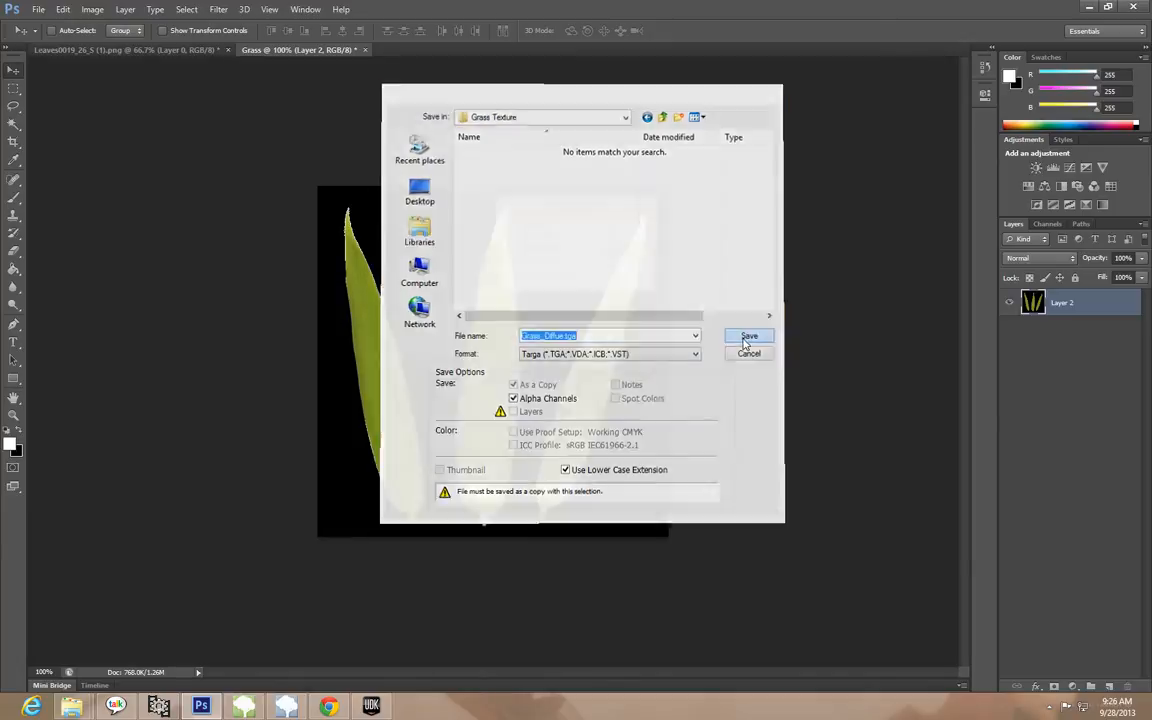
pyautogui.moveTo(563, 214); pyautogui.dragTo(528, 211)
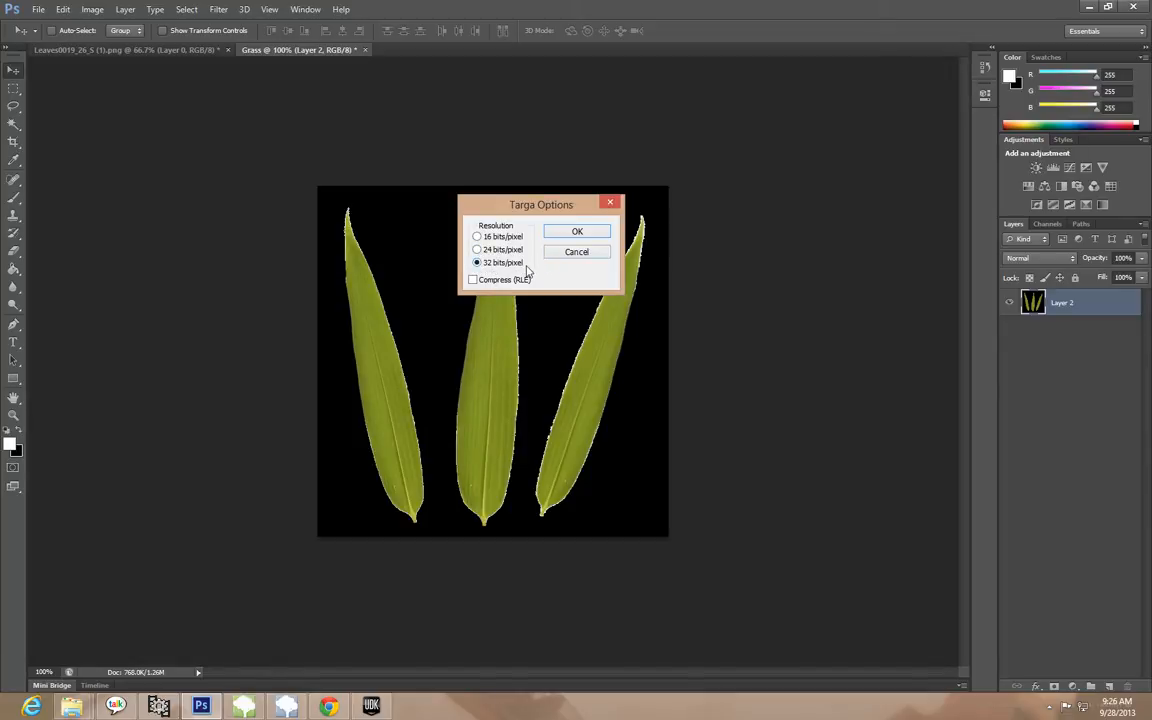
pyautogui.click(478, 250)
pyautogui.click(497, 263)
pyautogui.click(566, 231)
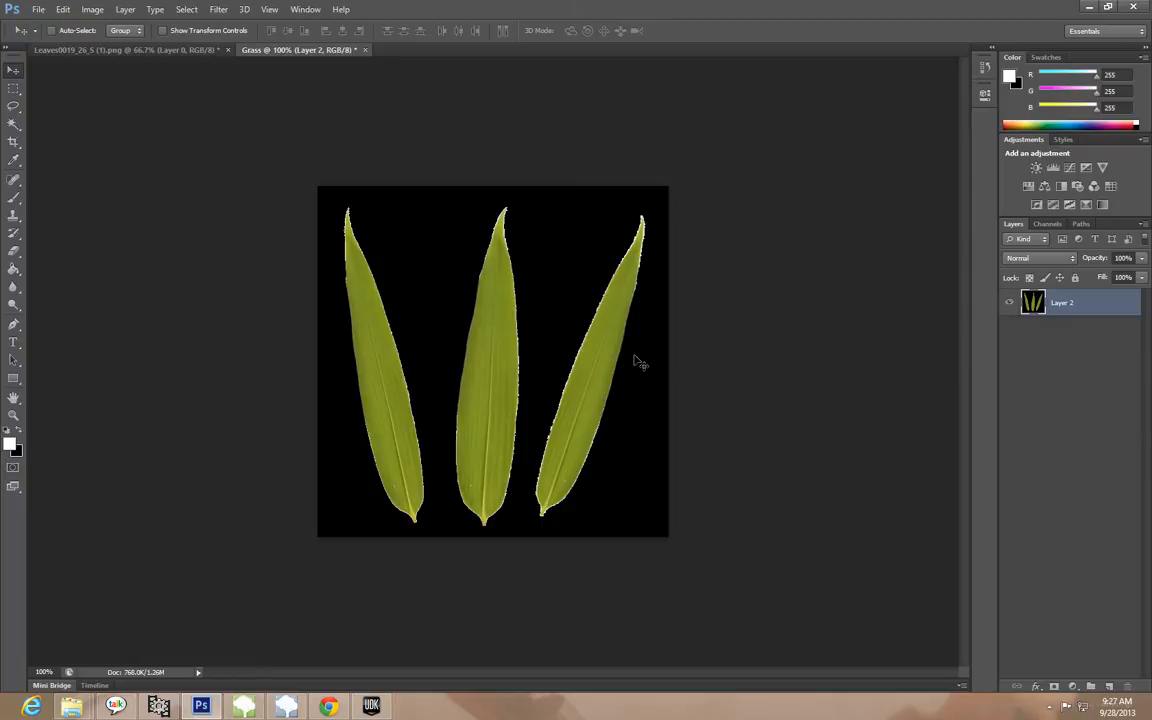
# Turn the leaf image into a dark greyscale specular map using Hue/Saturation with saturation -100 and lightness -82
pyautogui.click(90, 10)
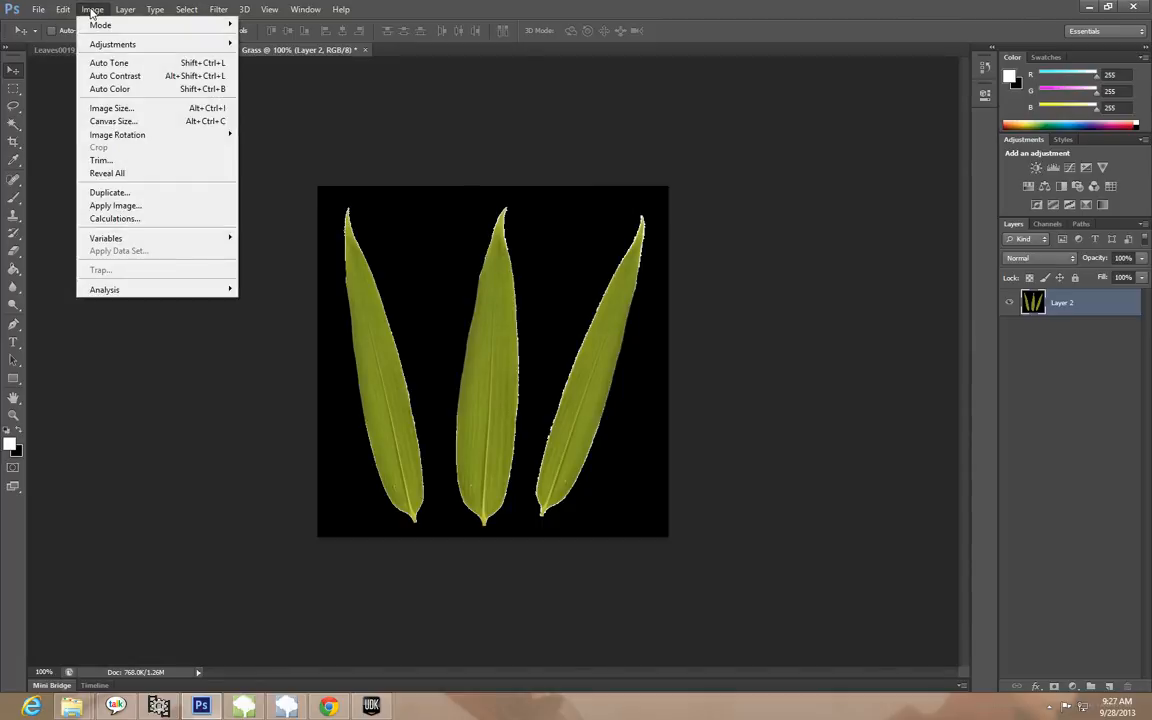
pyautogui.moveTo(97, 49)
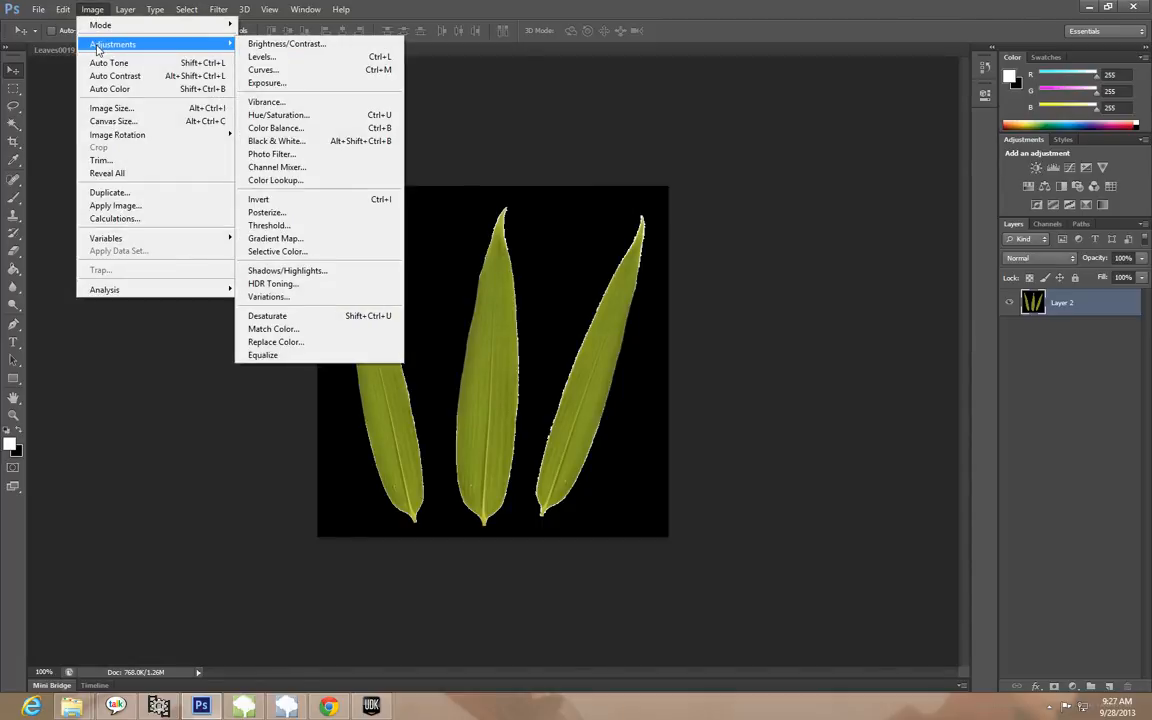
pyautogui.click(329, 117)
pyautogui.moveTo(599, 157); pyautogui.dragTo(905, 179)
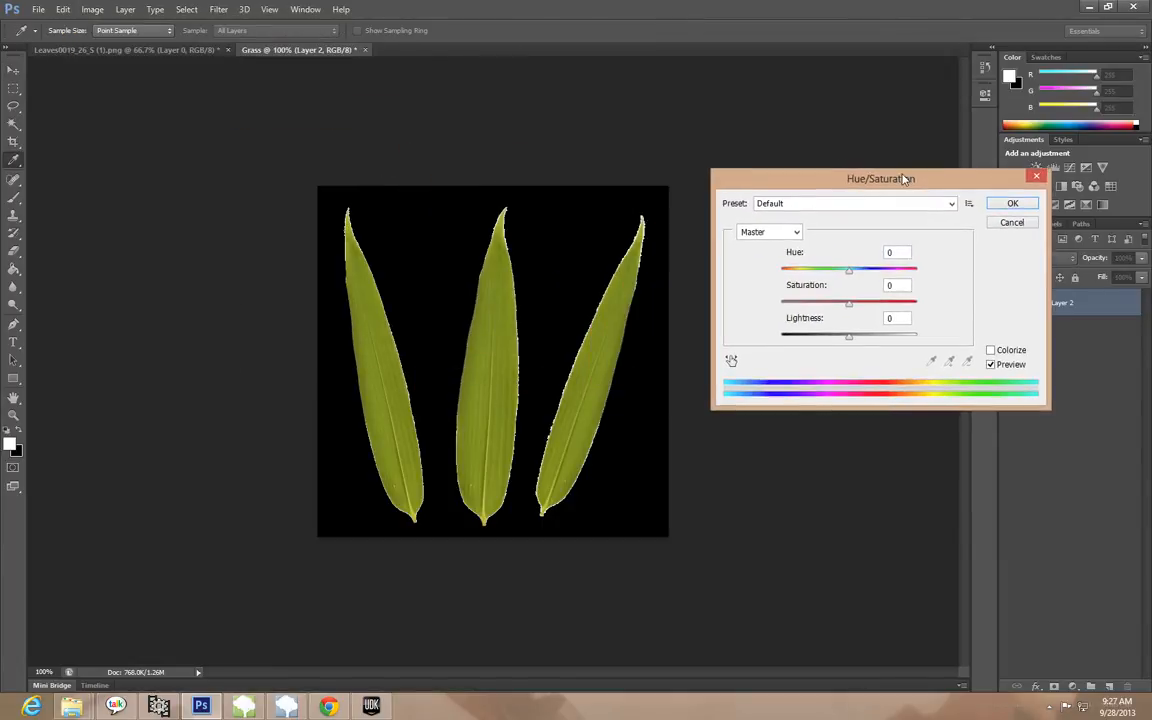
pyautogui.moveTo(848, 310); pyautogui.dragTo(699, 309)
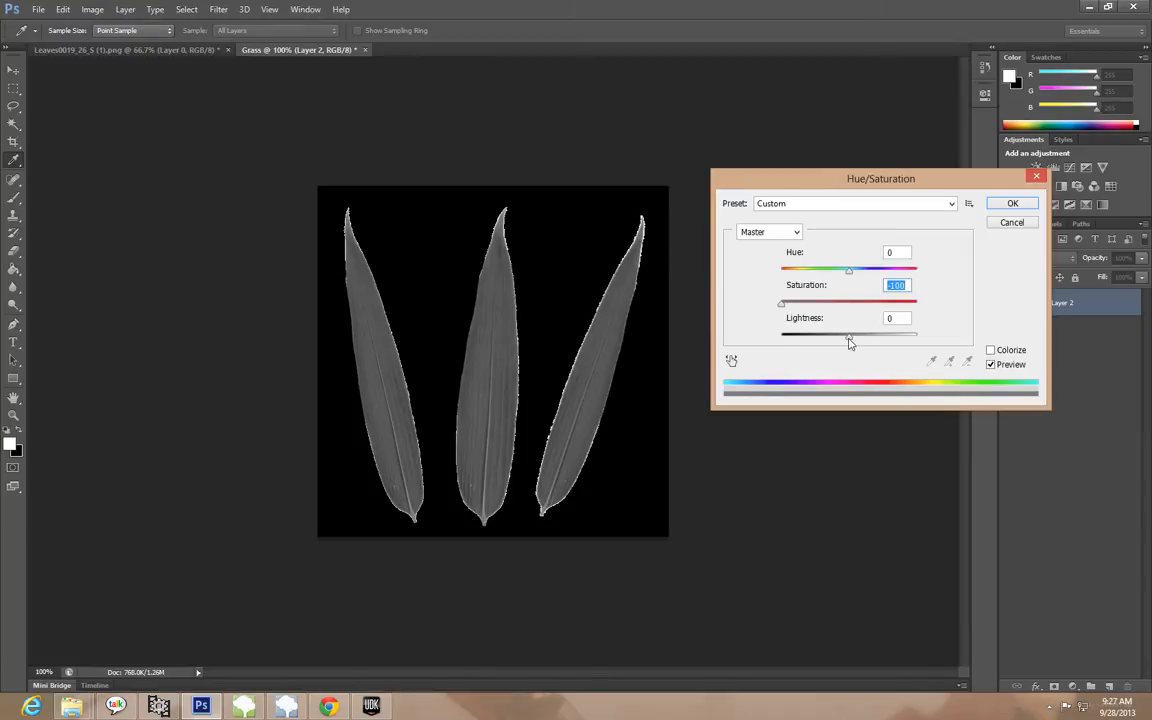
pyautogui.moveTo(848, 341); pyautogui.dragTo(793, 340)
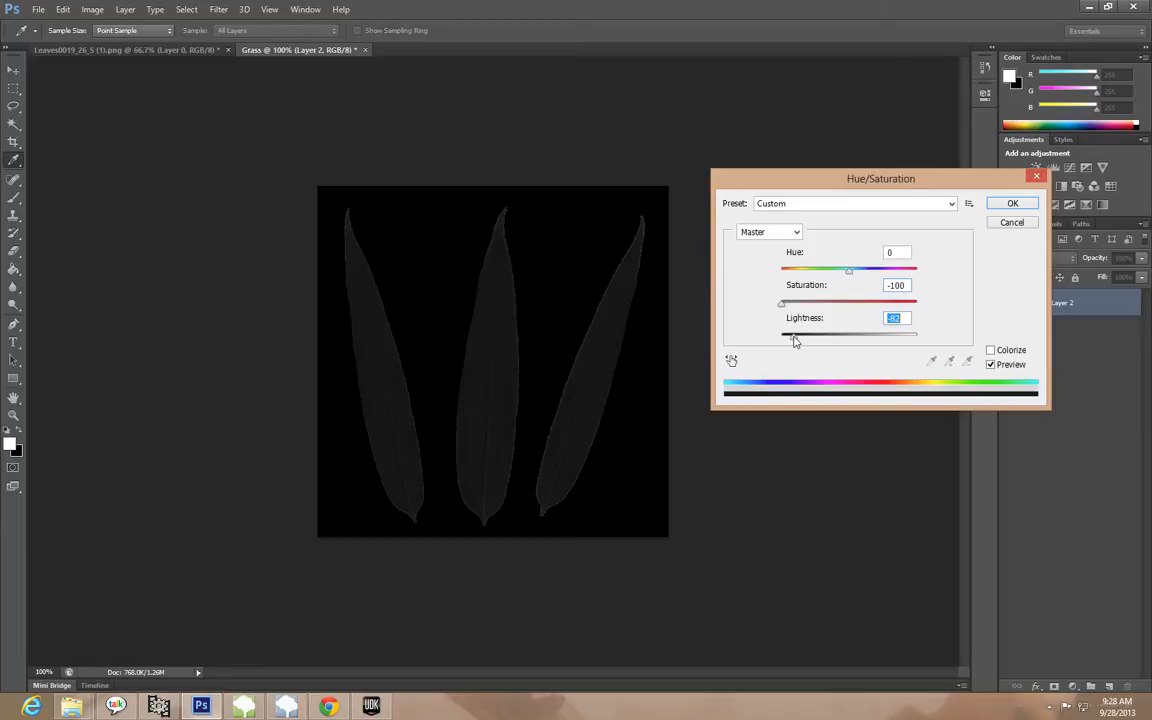
pyautogui.click(1013, 205)
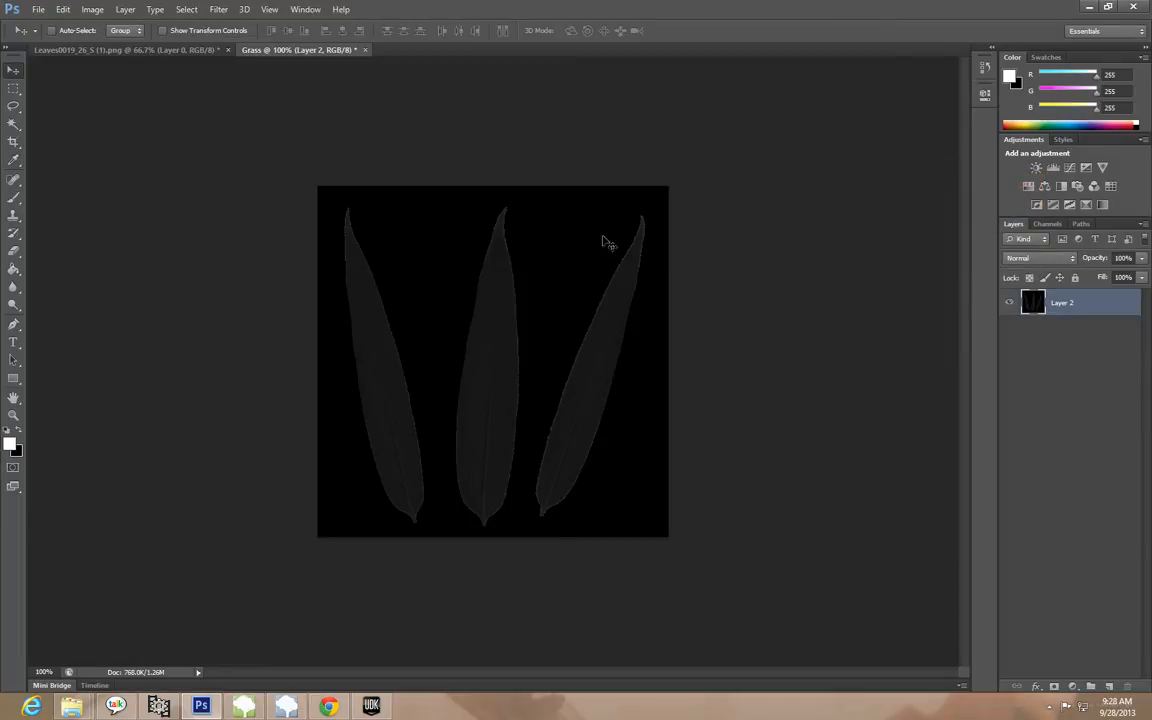
# Save the darkened image as a Targa copy named Grass_Specular in the Grass Texture folder, at 32 bits/pixel
pyautogui.click(38, 11)
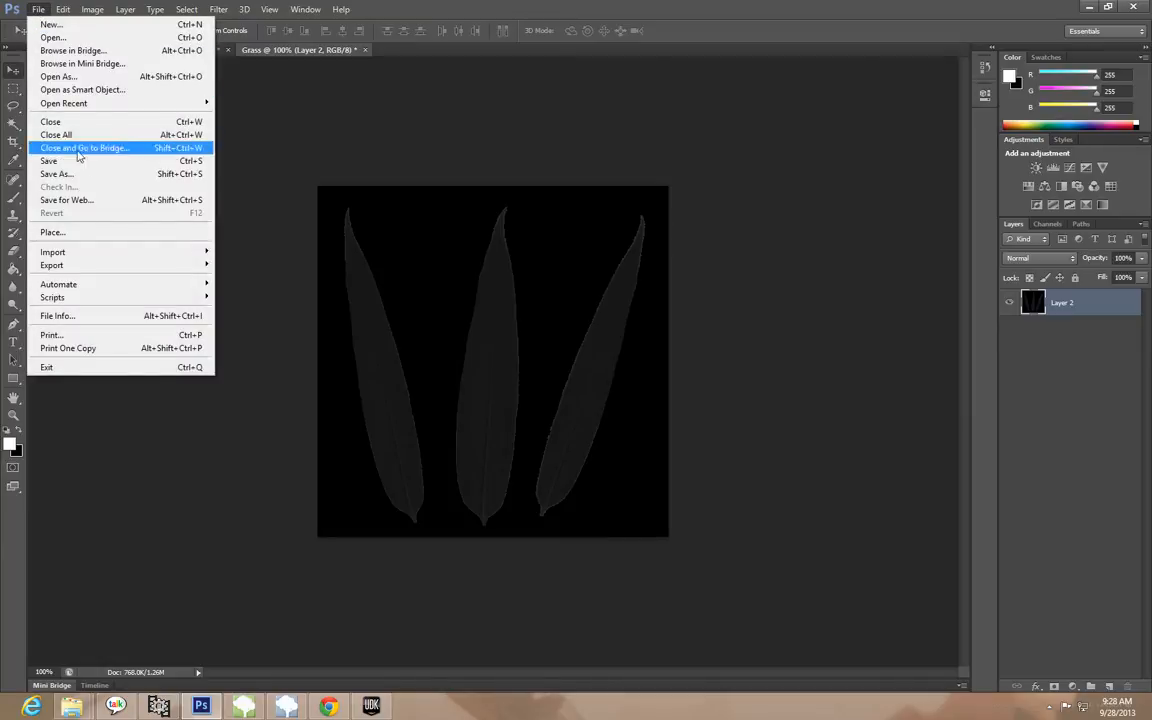
pyautogui.click(58, 174)
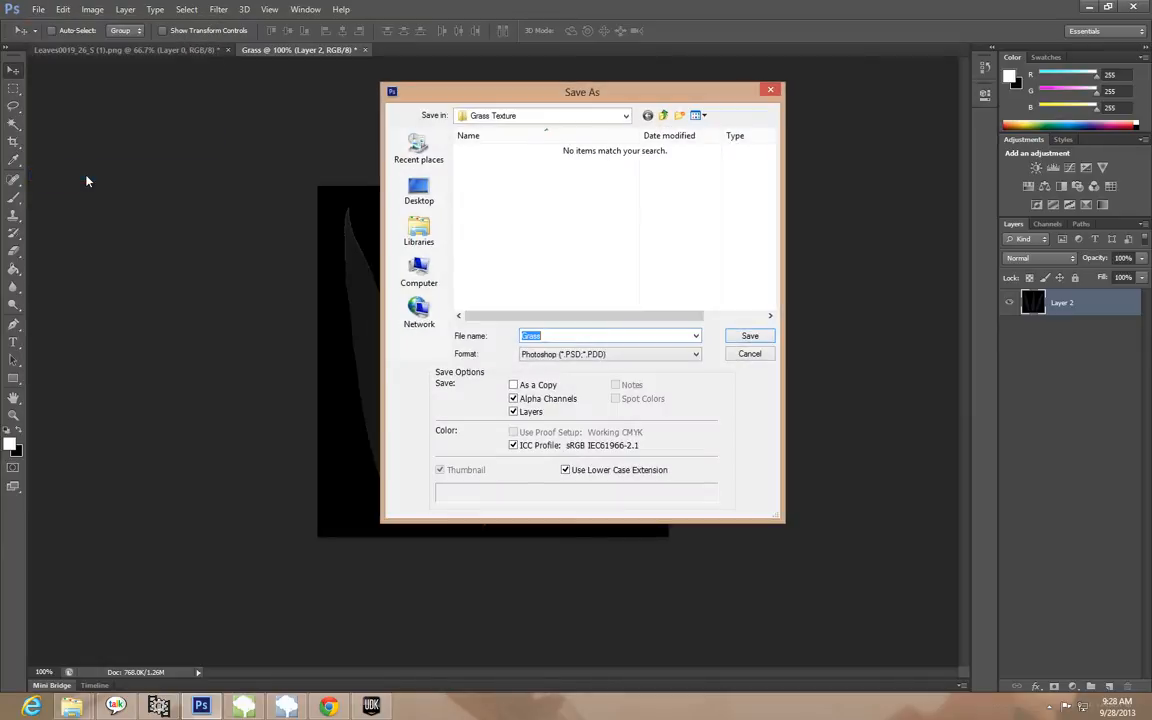
pyautogui.click(560, 354)
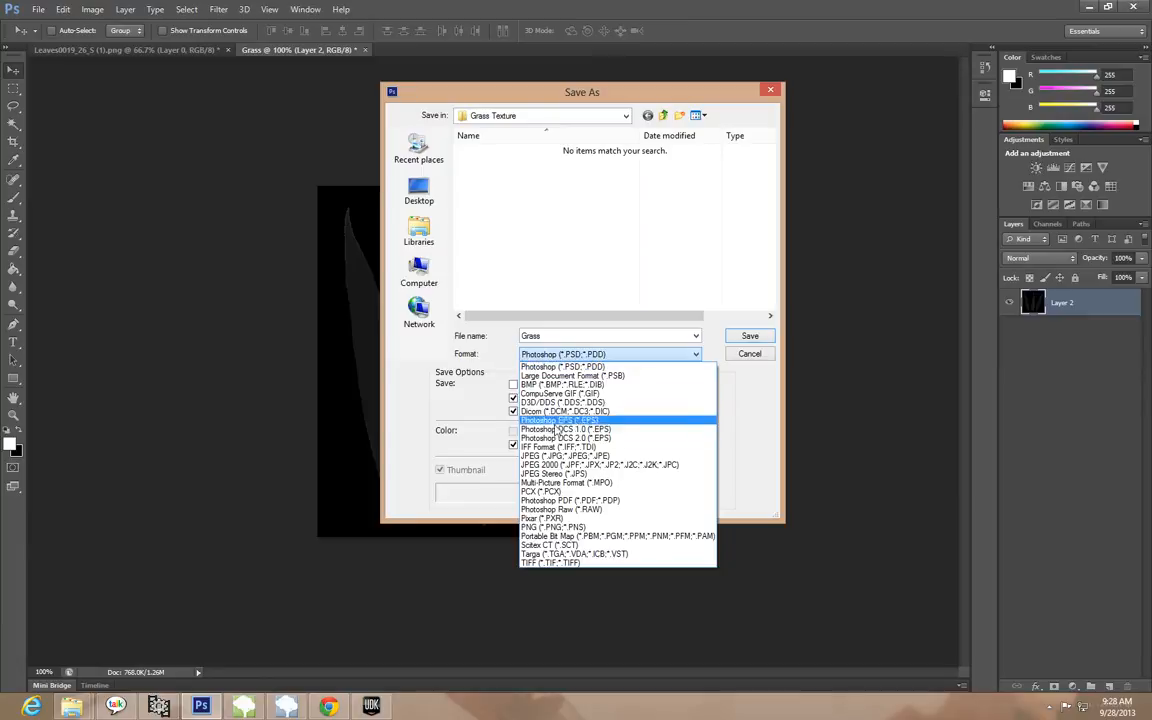
pyautogui.click(566, 553)
pyautogui.doubleClick(541, 335)
pyautogui.press('Left')
pyautogui.write('_Specu')
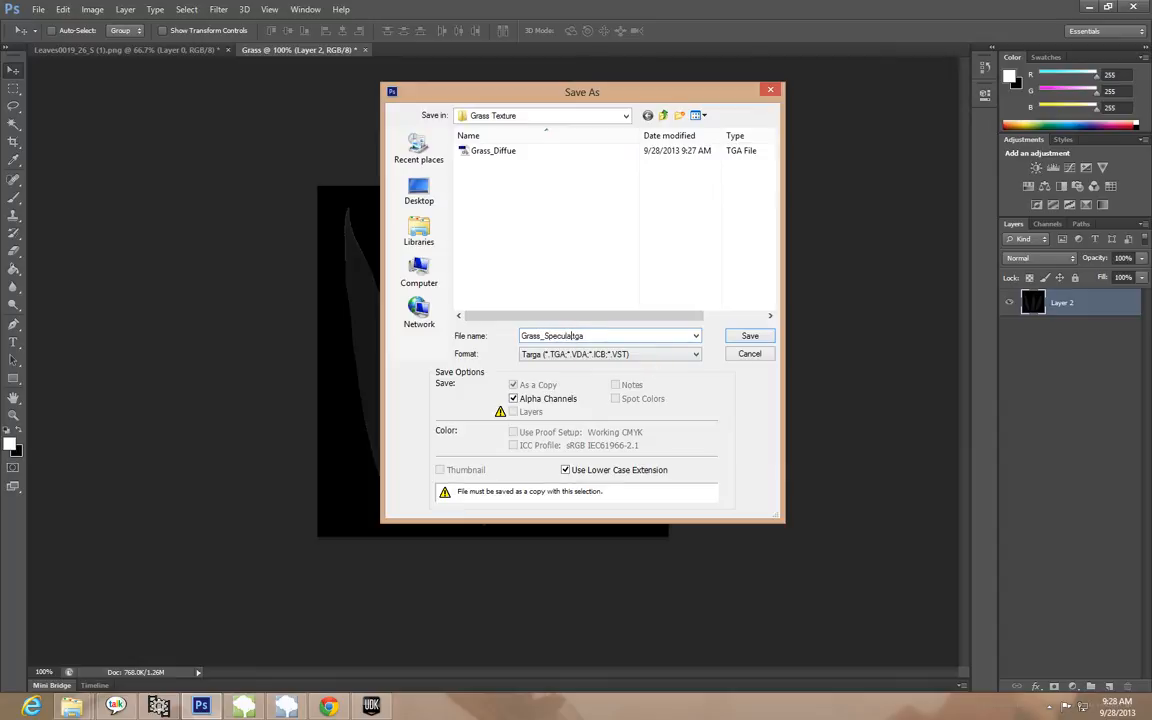
pyautogui.click(749, 337)
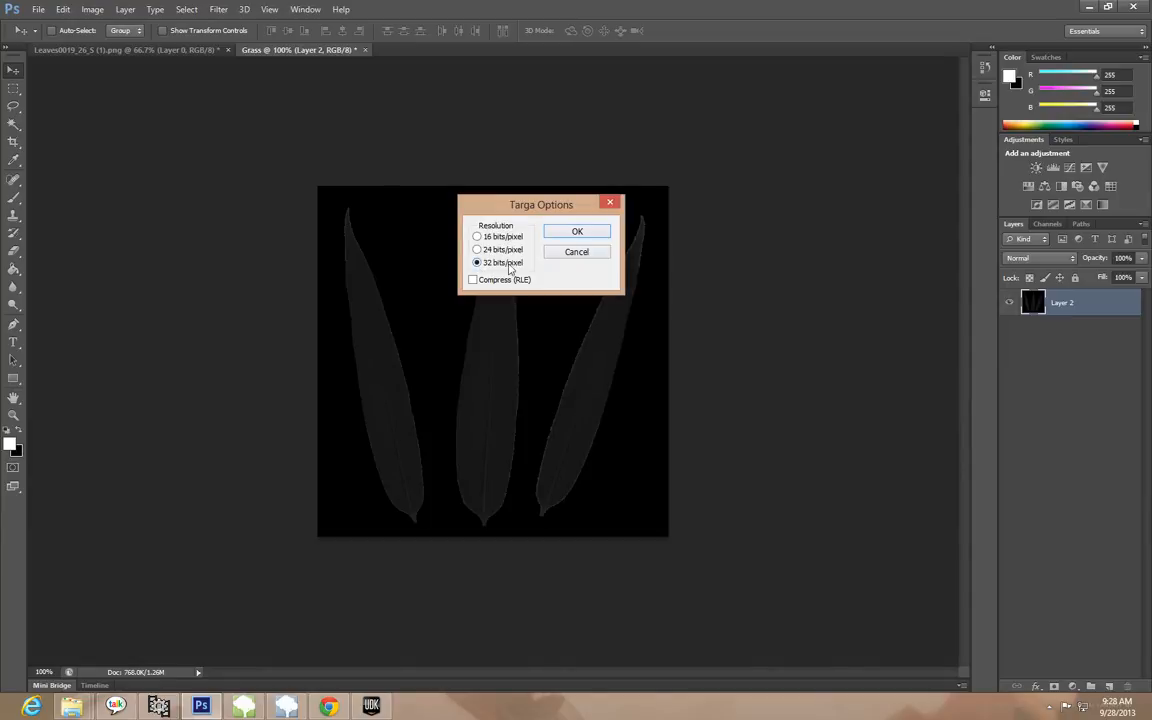
pyautogui.click(586, 236)
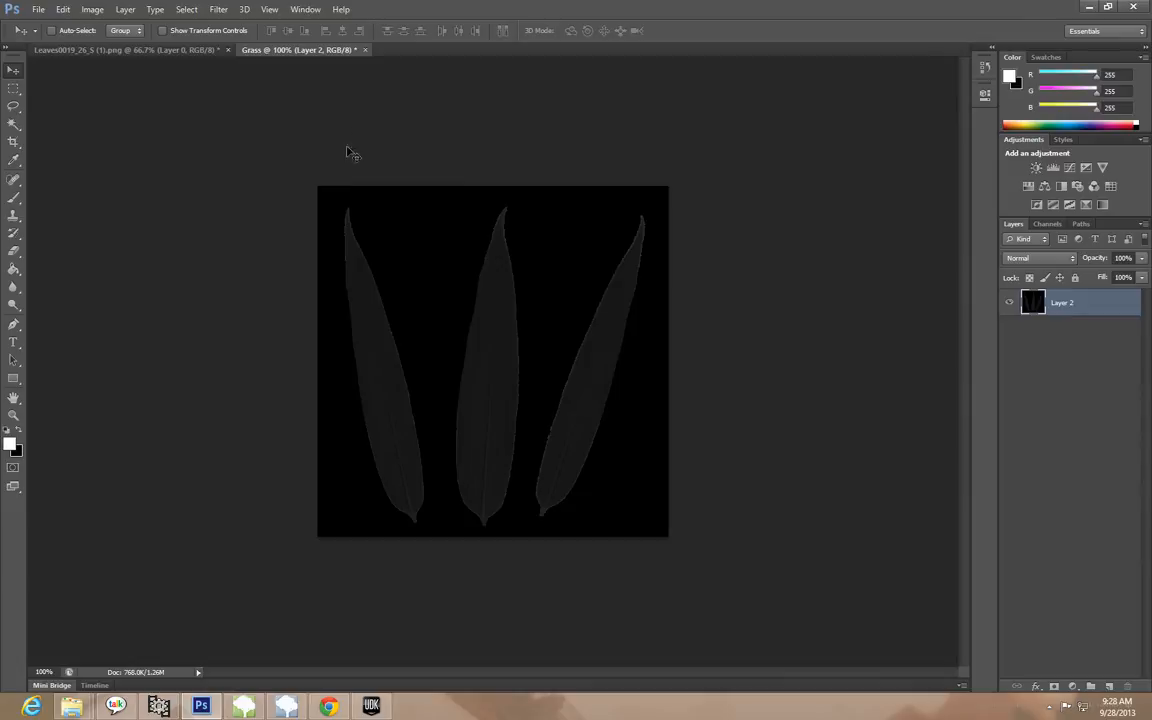
# Quit Photoshop without saving changes to either open document, and close the Downloads folder window
pyautogui.click(208, 53)
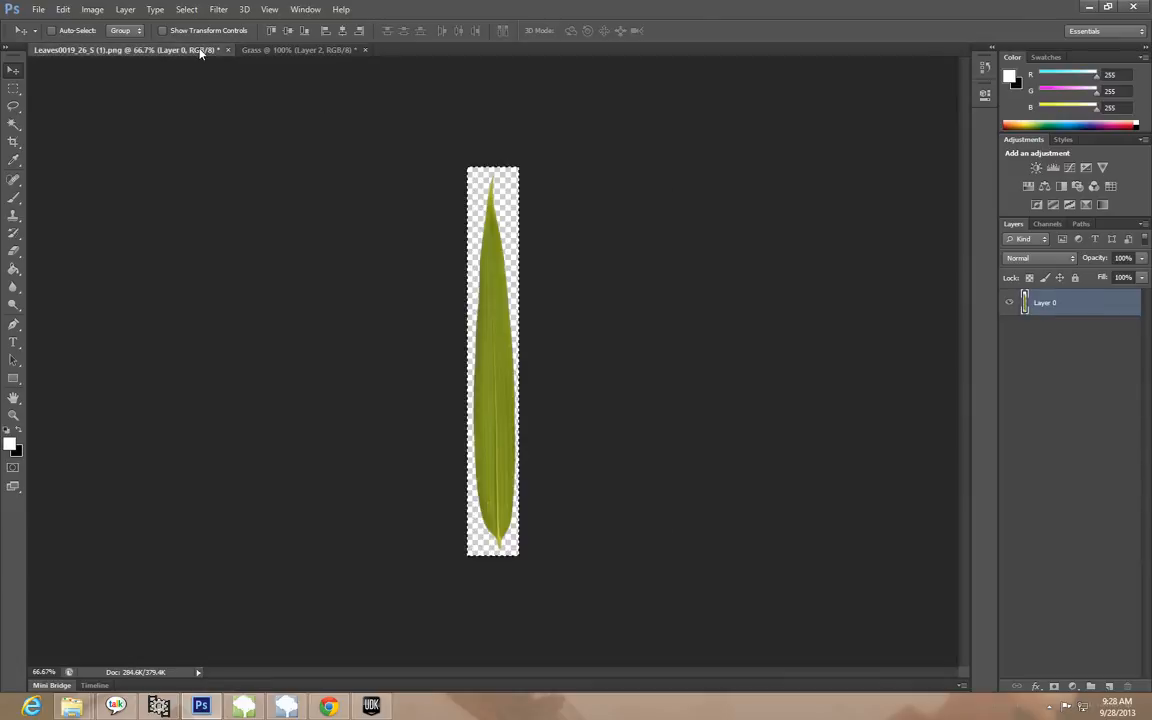
pyautogui.click(291, 51)
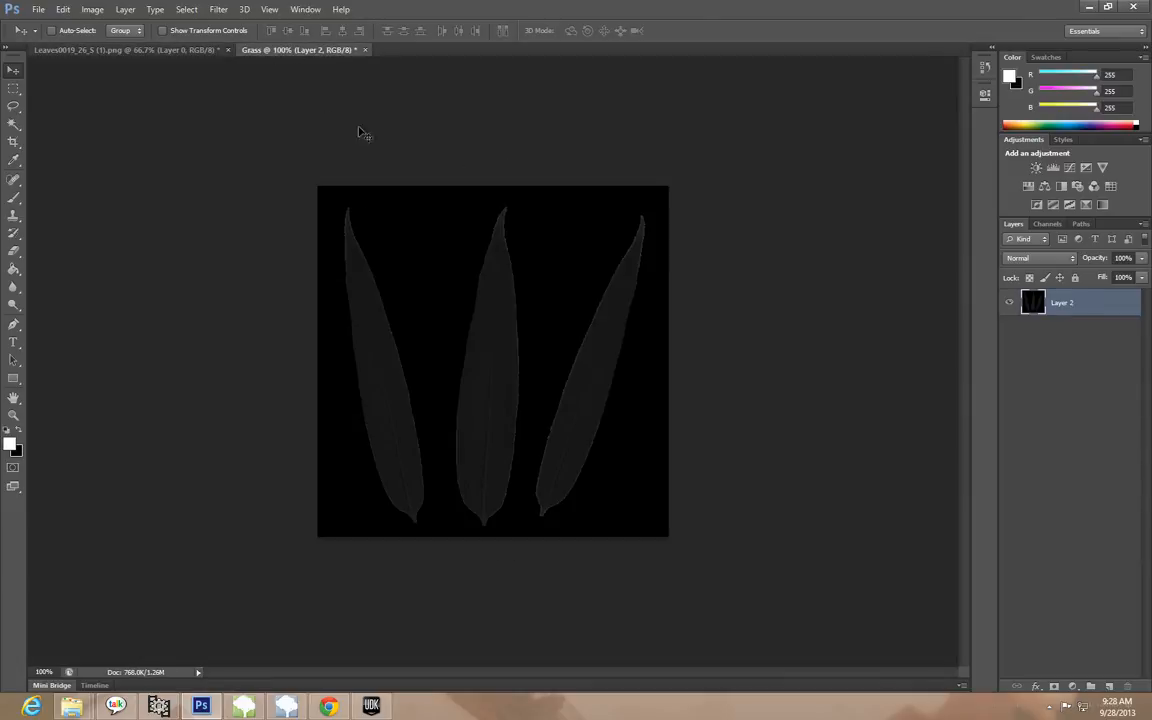
pyautogui.click(1143, 11)
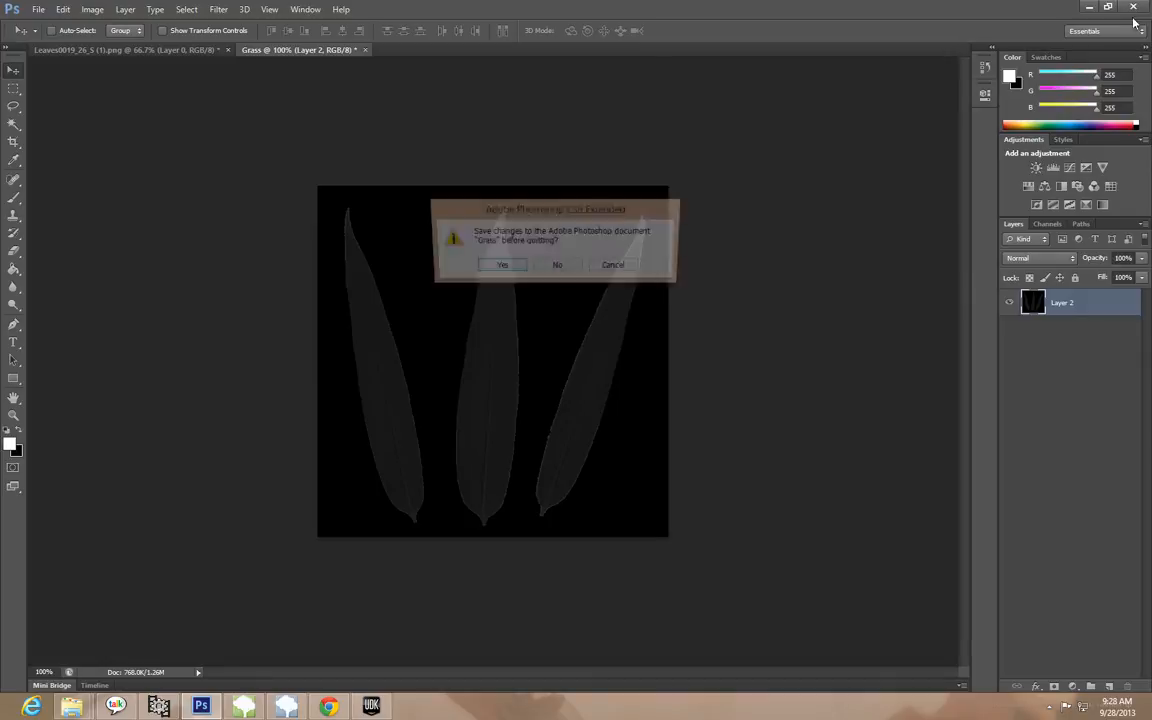
pyautogui.click(552, 268)
pyautogui.click(548, 268)
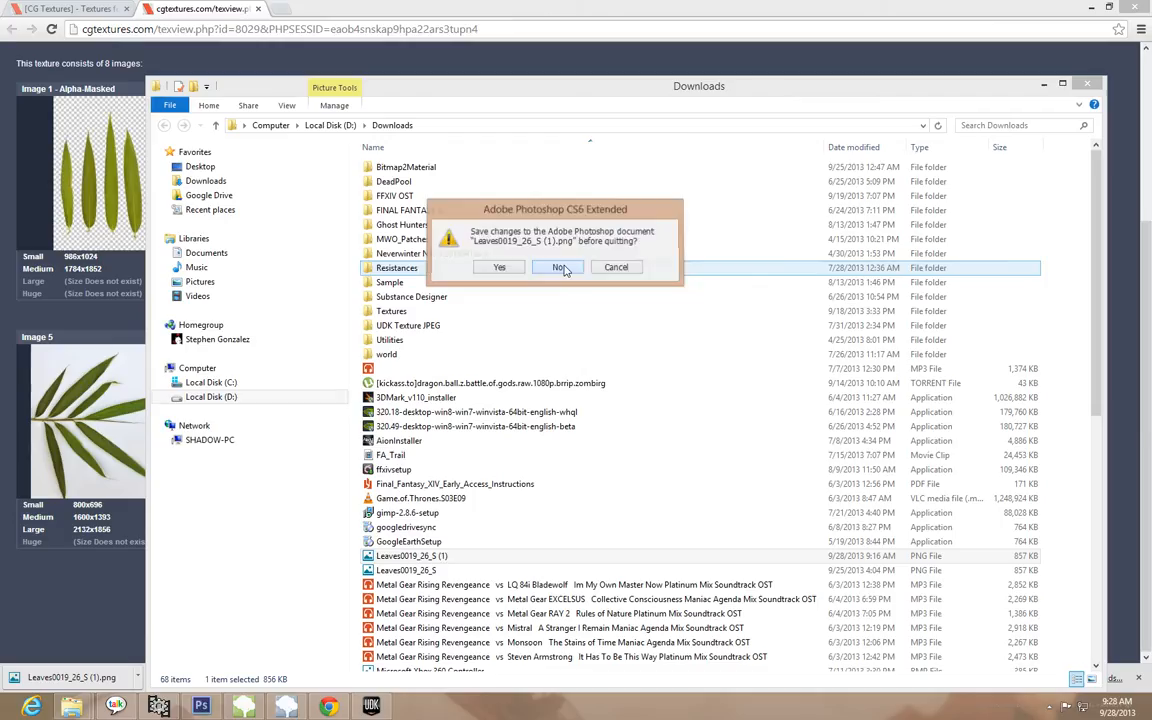
pyautogui.click(1100, 87)
# Launch xNormal (x64) from the Start screen
pyautogui.moveTo(295, 484)
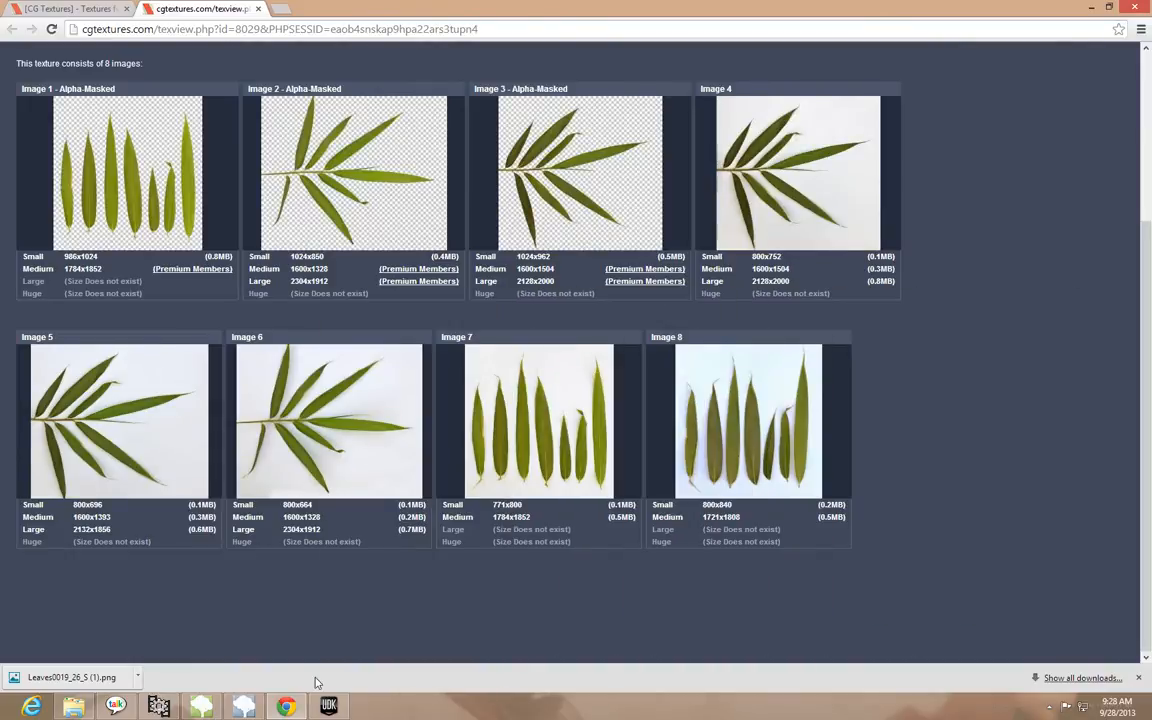
pyautogui.click(4, 714)
pyautogui.scroll(-5, 145, 638)
pyautogui.scroll(-5, 145, 638)
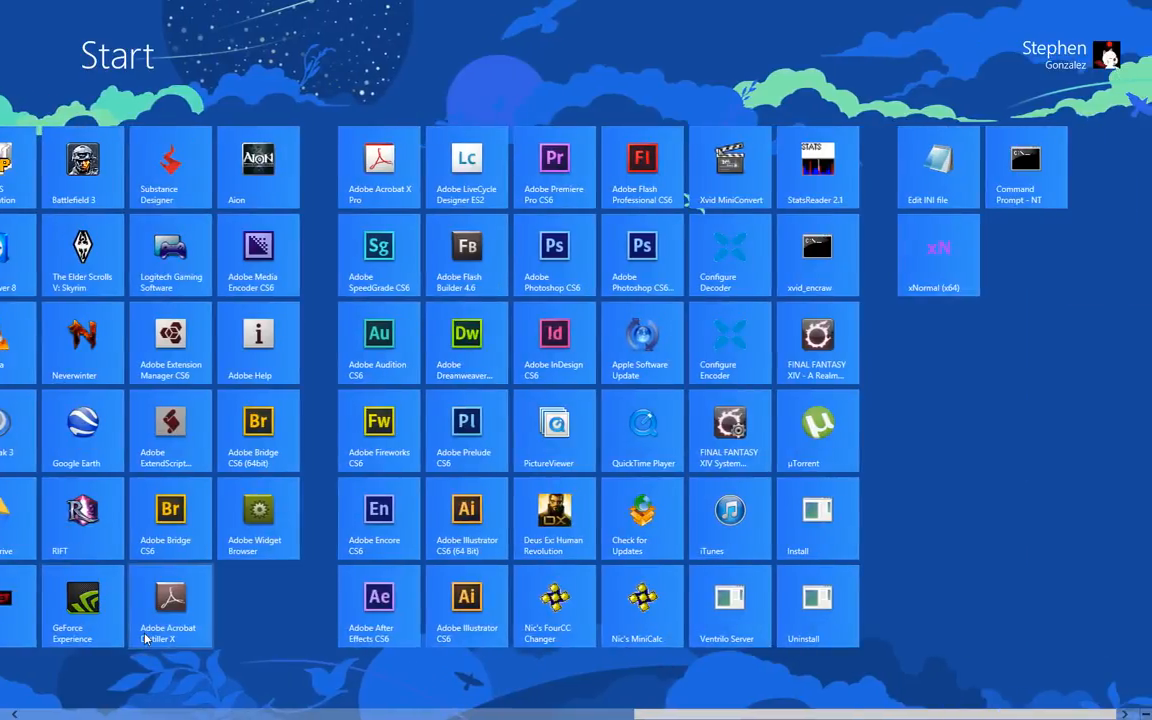
pyautogui.click(944, 265)
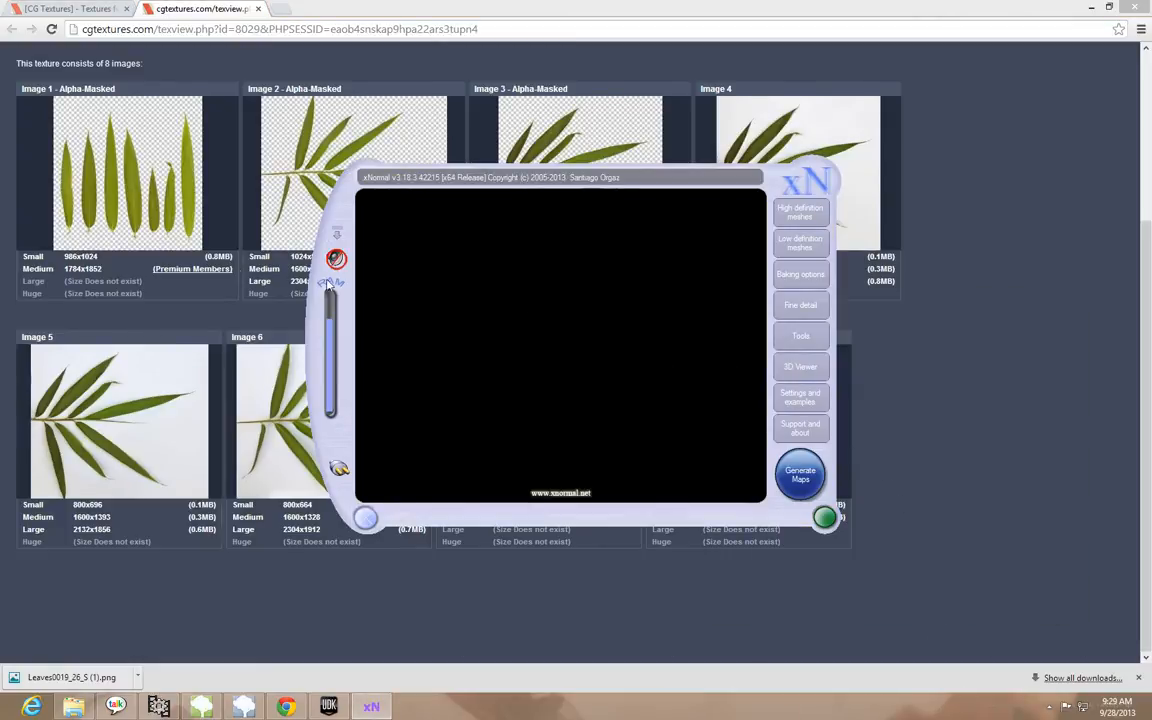
# Open xNormal's PhotoNormal tool for creating a normal map from photos
pyautogui.moveTo(108, 214)
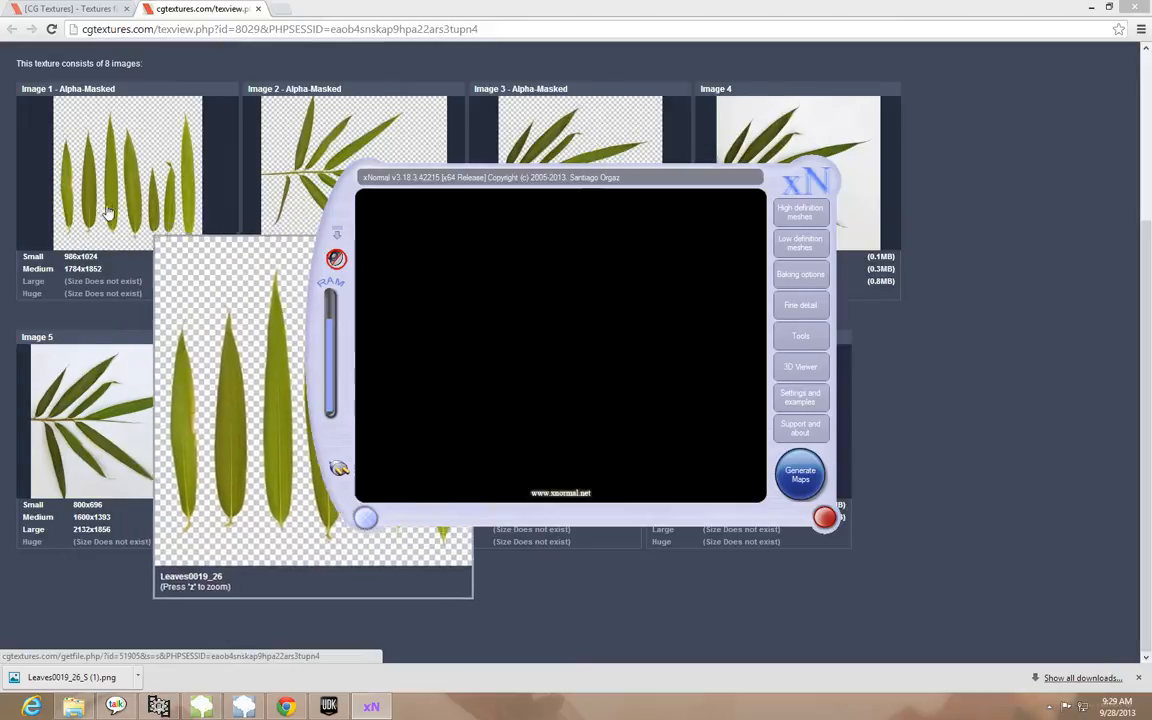
pyautogui.moveTo(634, 176)
pyautogui.mouseDown()
pyautogui.moveTo(669, 180)
pyautogui.moveTo(622, 174)
pyautogui.mouseUp()
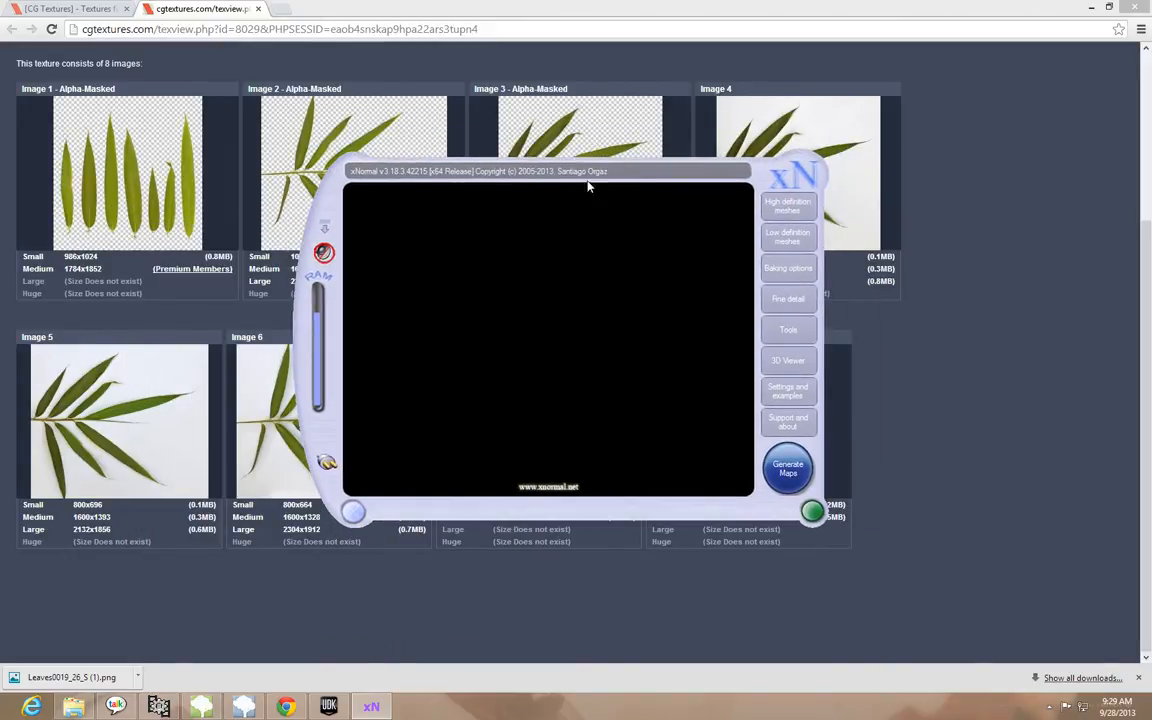
pyautogui.click(787, 331)
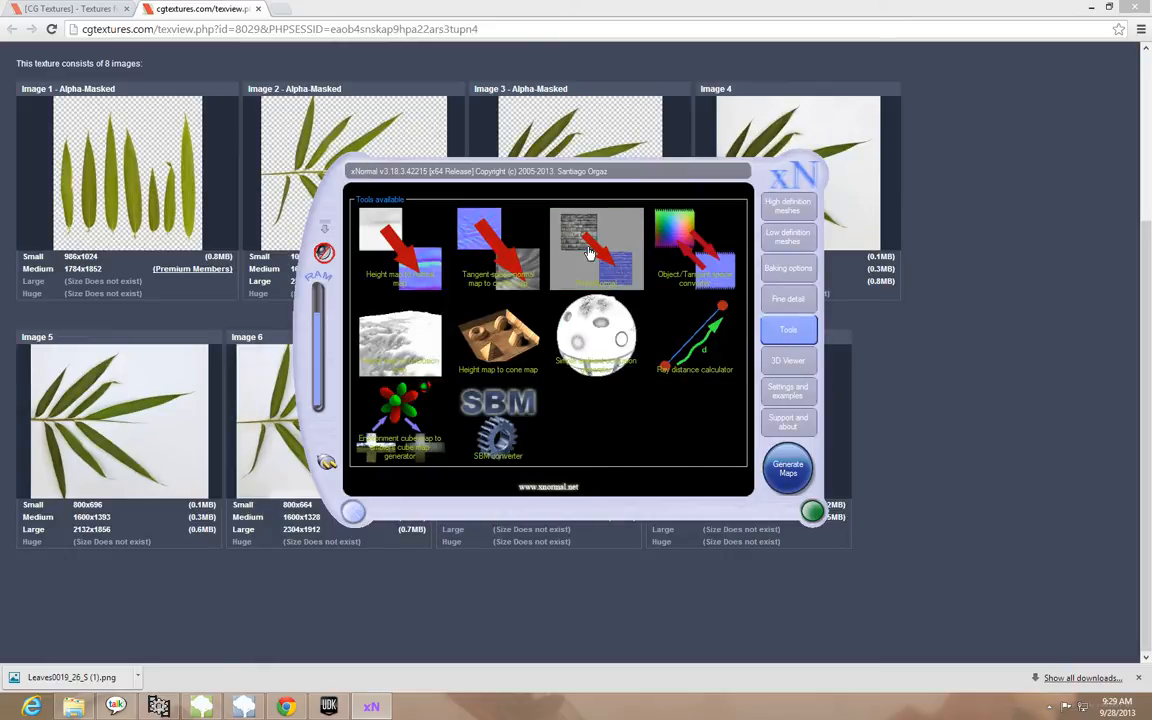
pyautogui.click(590, 253)
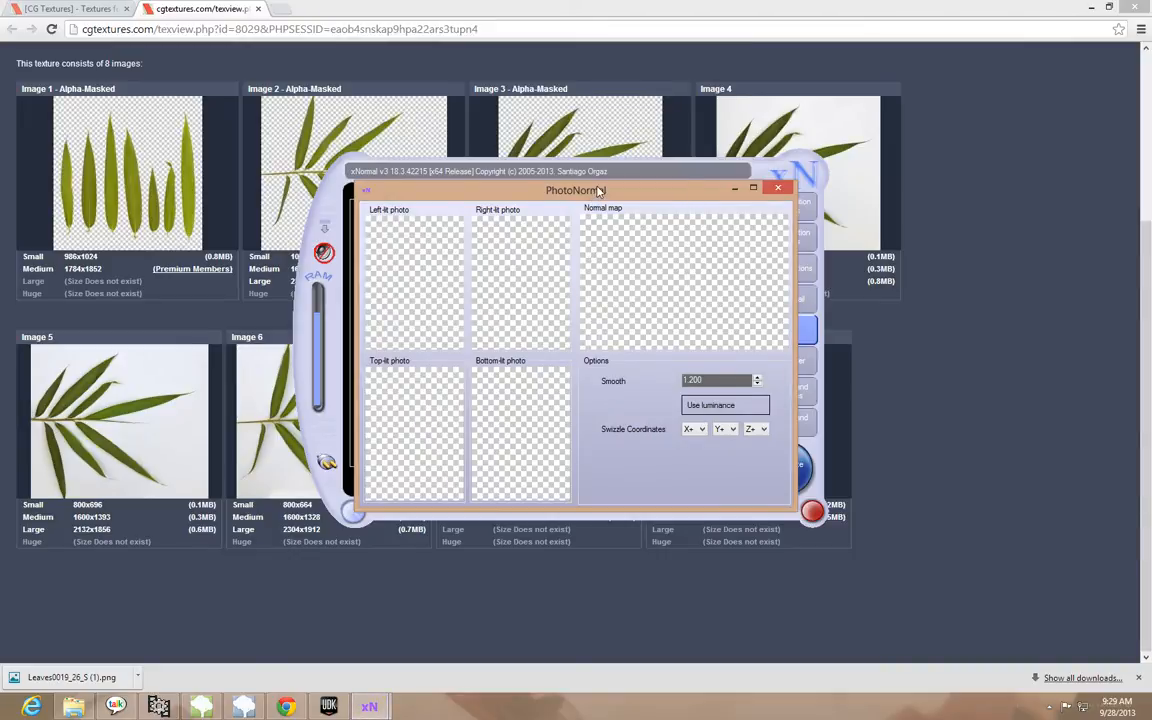
# Open the desktop's Grass Texture folder in File Explorer and arrange it beside the PhotoNormal window
pyautogui.click(75, 707)
pyautogui.click(205, 167)
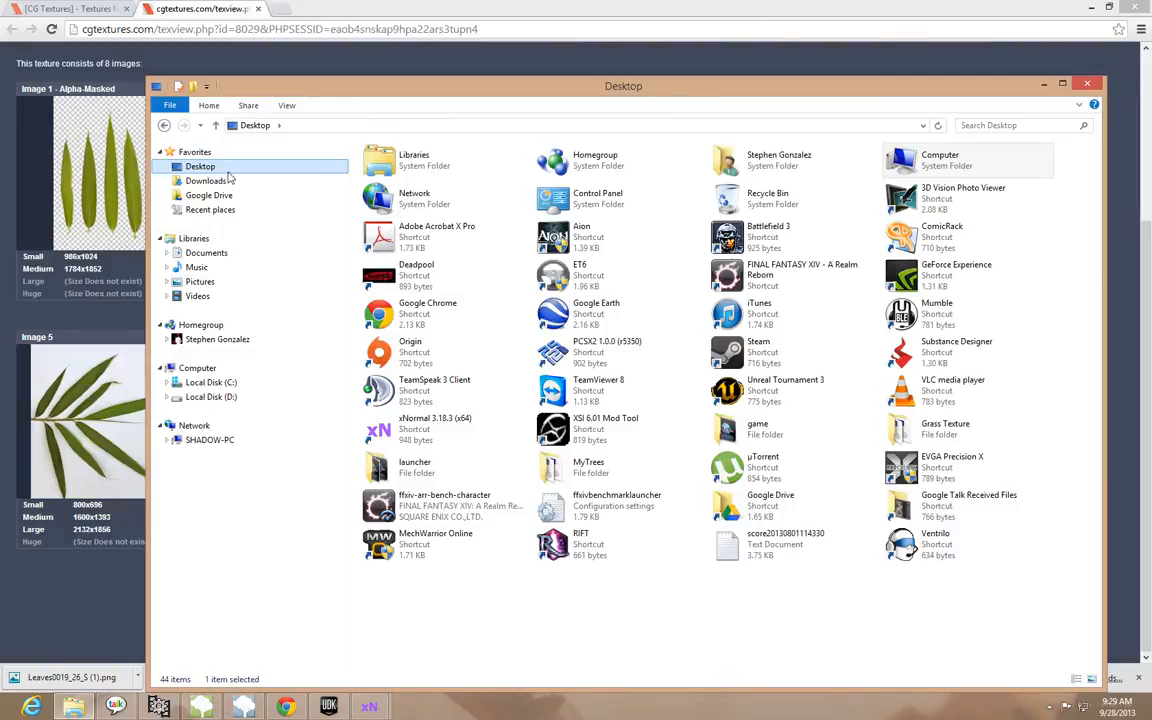
pyautogui.moveTo(833, 95); pyautogui.dragTo(782, 80)
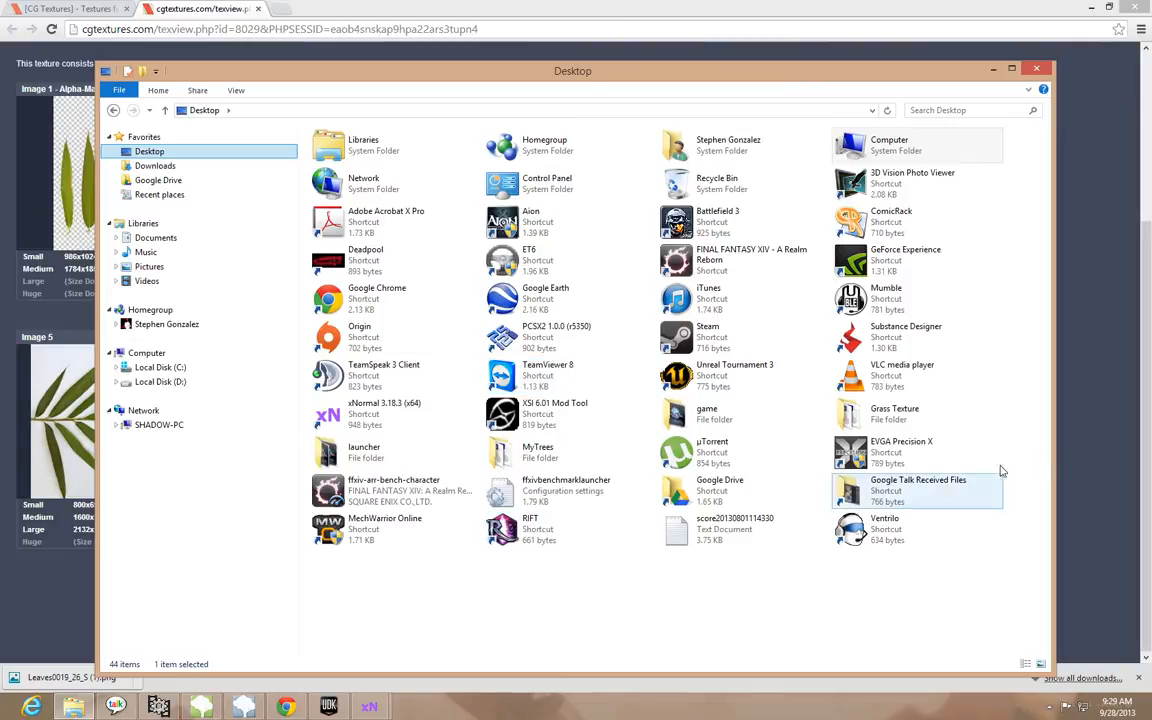
pyautogui.doubleClick(900, 418)
pyautogui.moveTo(532, 70); pyautogui.dragTo(1151, 96)
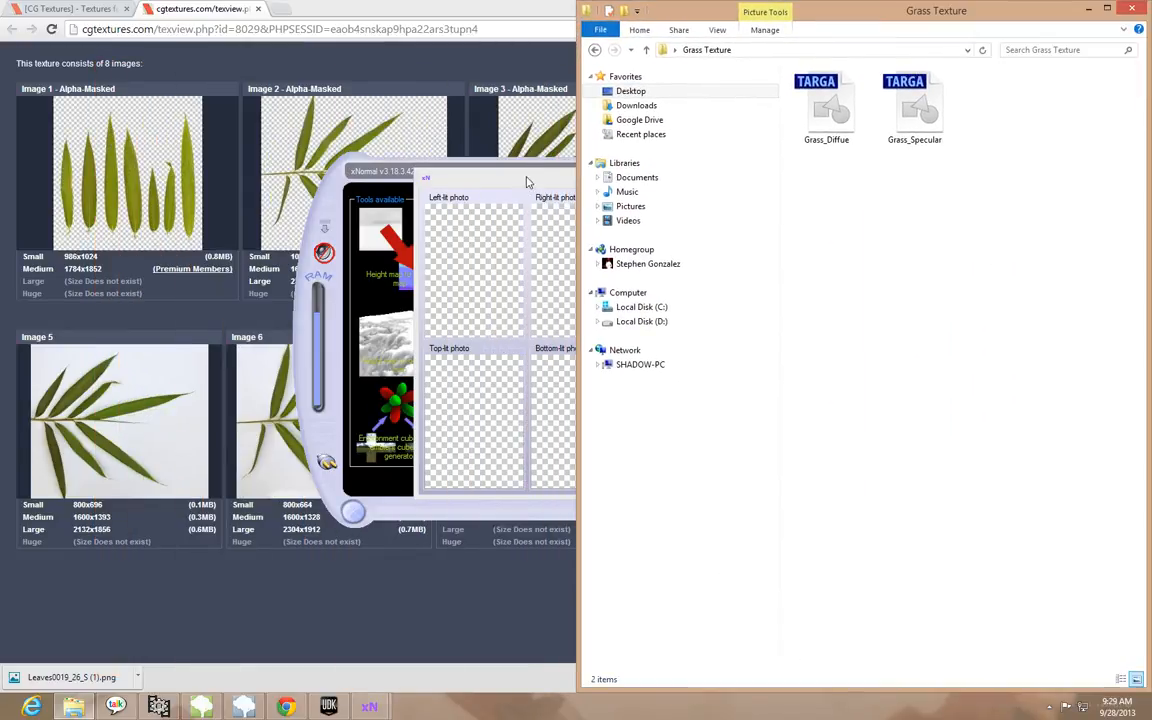
pyautogui.moveTo(477, 166); pyautogui.dragTo(300, 160)
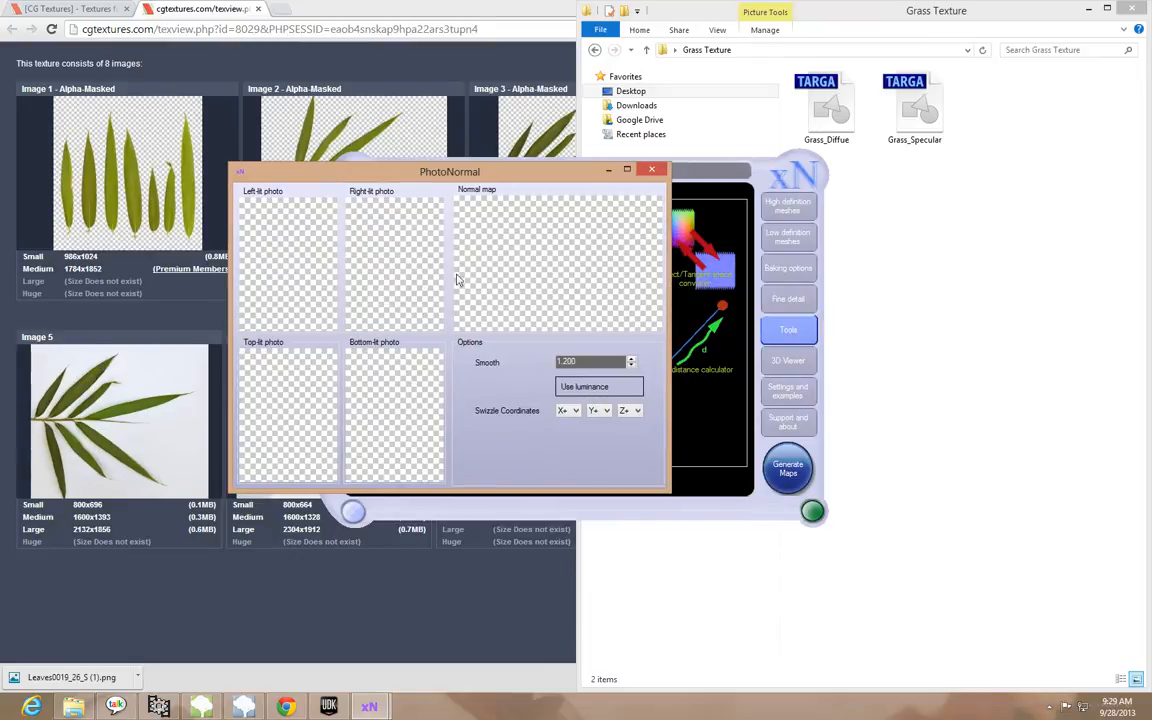
# Load the Grass_Diffue texture into the left-lit, right-lit, top-lit and bottom-lit photo slots of PhotoNormal
pyautogui.click(869, 219)
pyautogui.moveTo(826, 105); pyautogui.dragTo(305, 275)
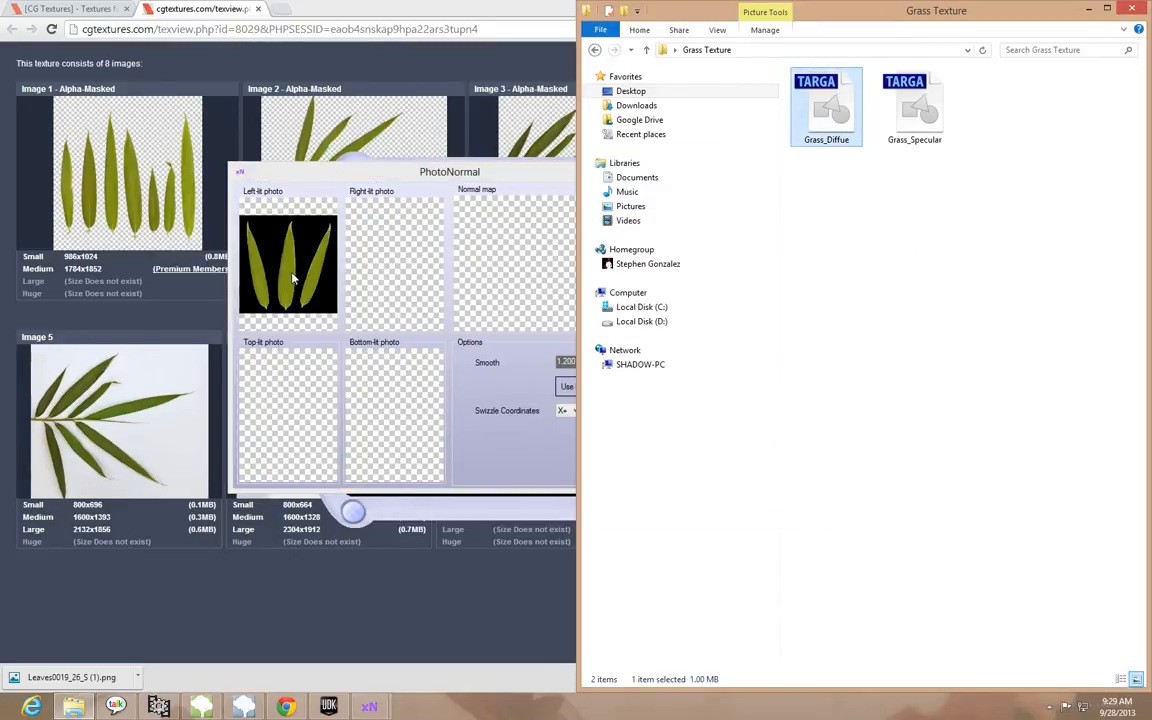
pyautogui.moveTo(826, 105); pyautogui.dragTo(270, 390)
pyautogui.moveTo(772, 120); pyautogui.dragTo(400, 365)
# Generate the normal map from the four loaded leaf photos
pyautogui.click(497, 262)
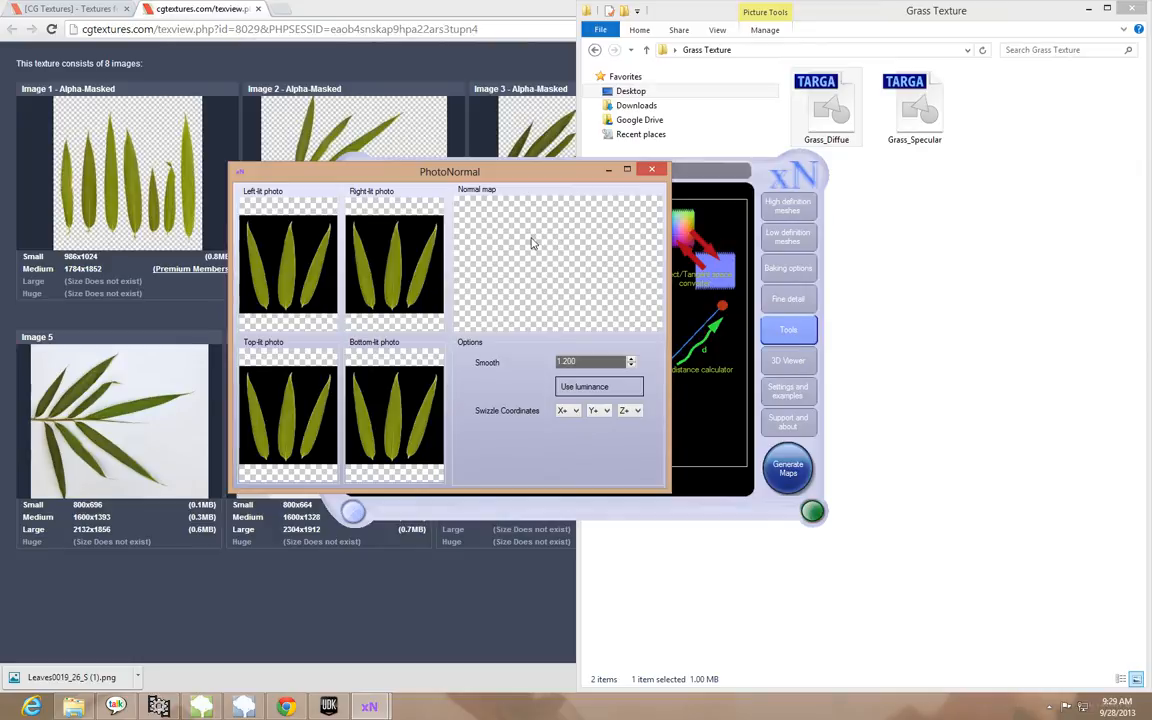
pyautogui.rightClick(522, 249)
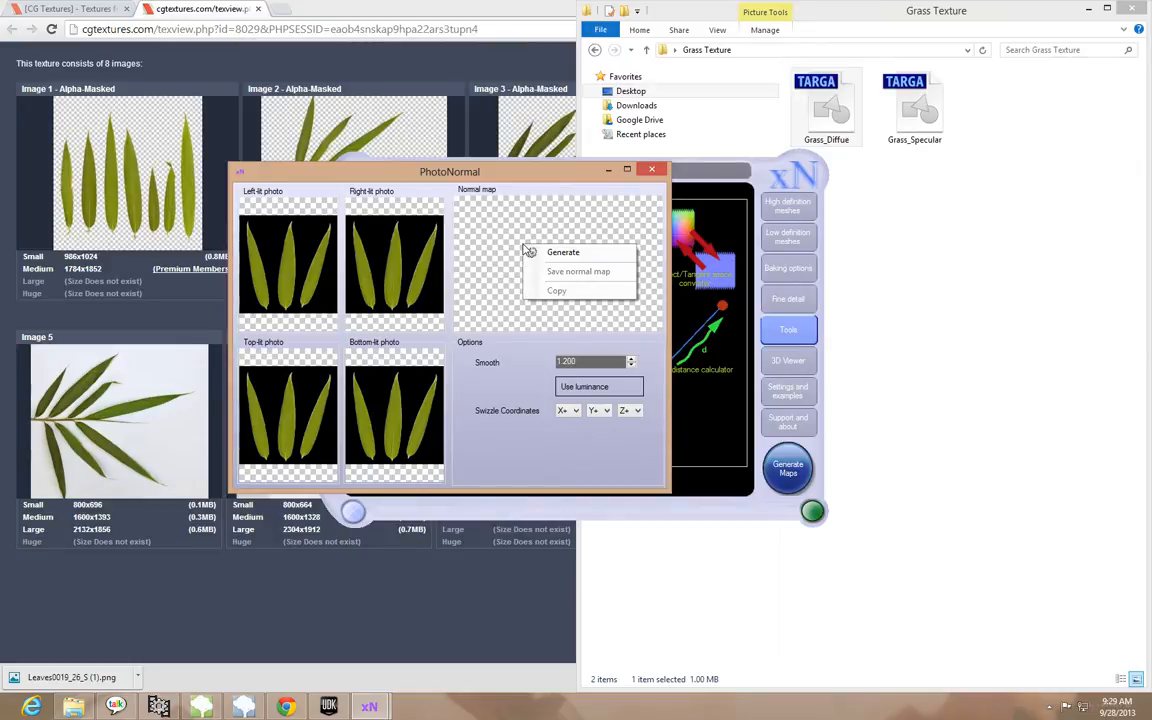
pyautogui.click(550, 250)
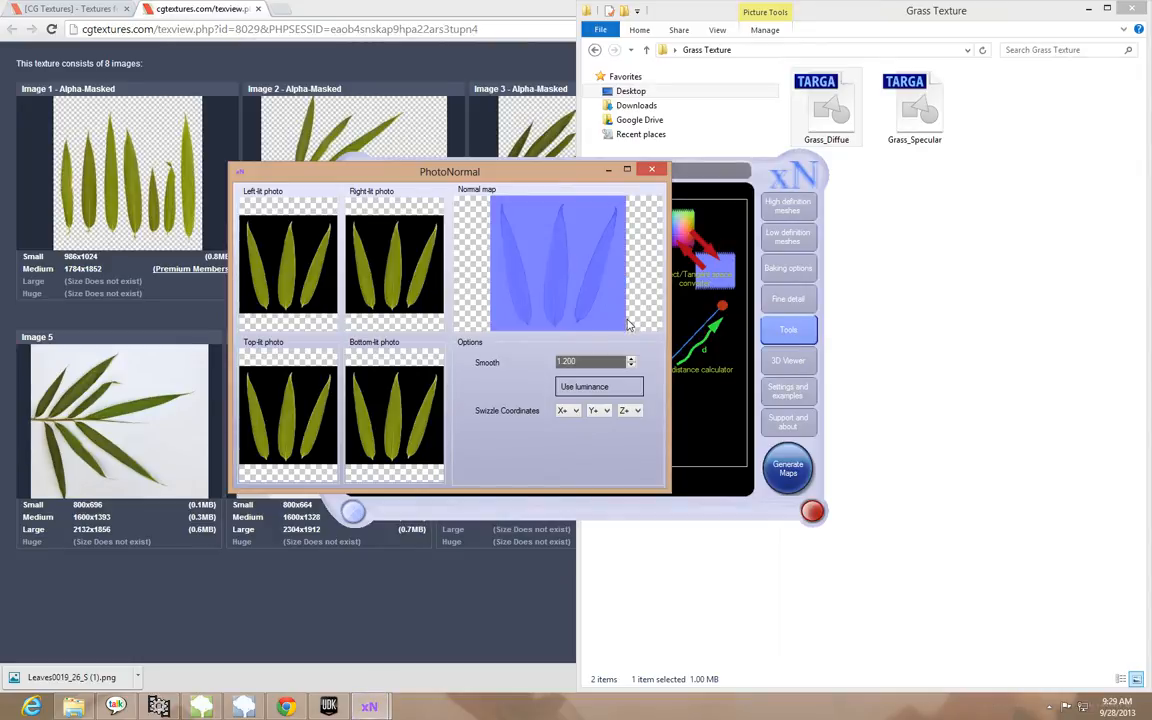
# Maximize the PhotoNormal window, set Smooth to 0.330 and regenerate the normal map
pyautogui.click(627, 170)
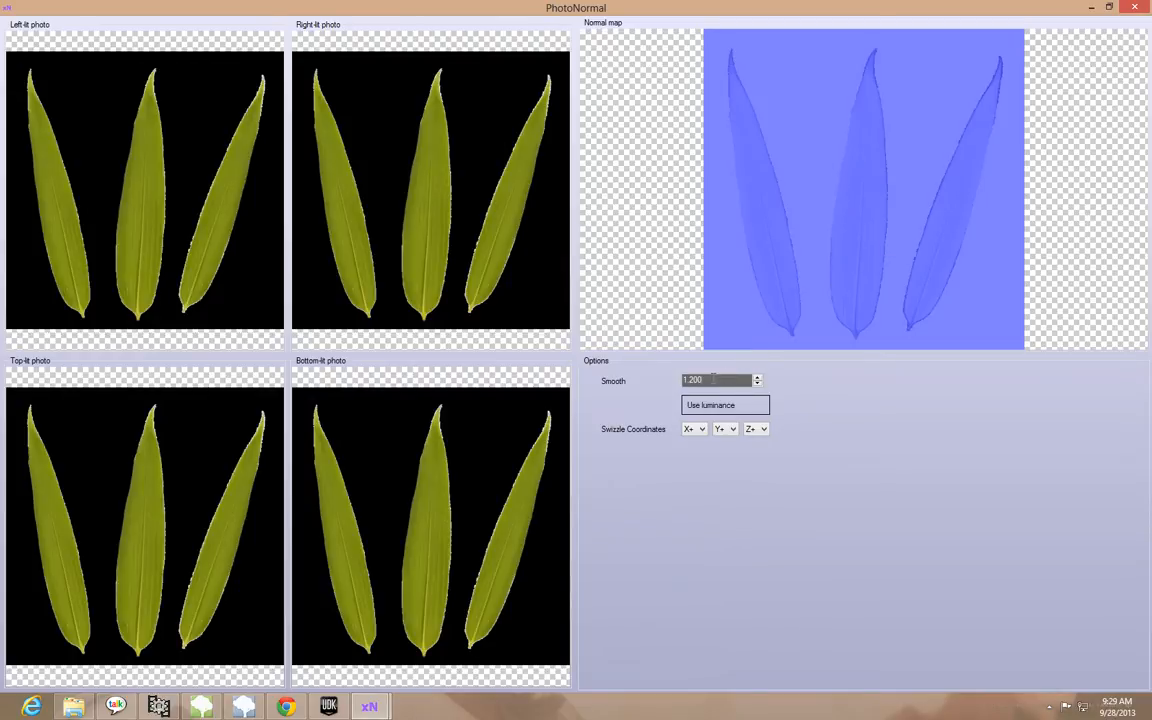
pyautogui.moveTo(715, 380); pyautogui.dragTo(637, 381)
pyautogui.write('0.330')
pyautogui.rightClick(806, 153)
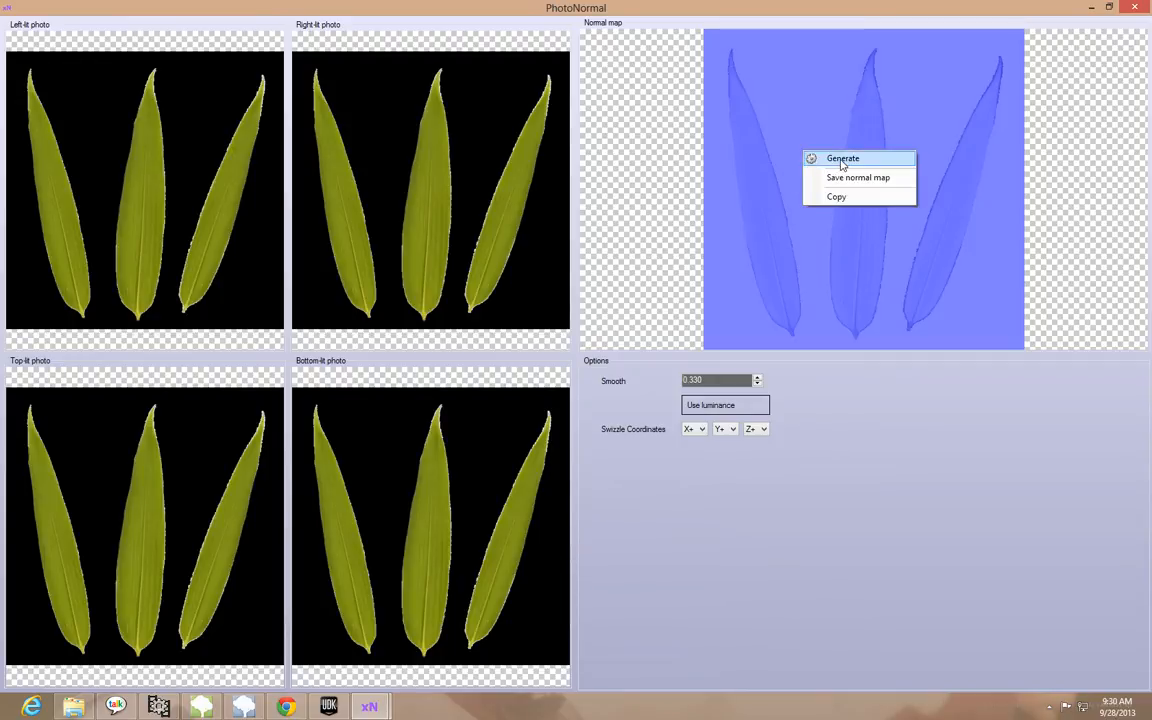
pyautogui.click(841, 160)
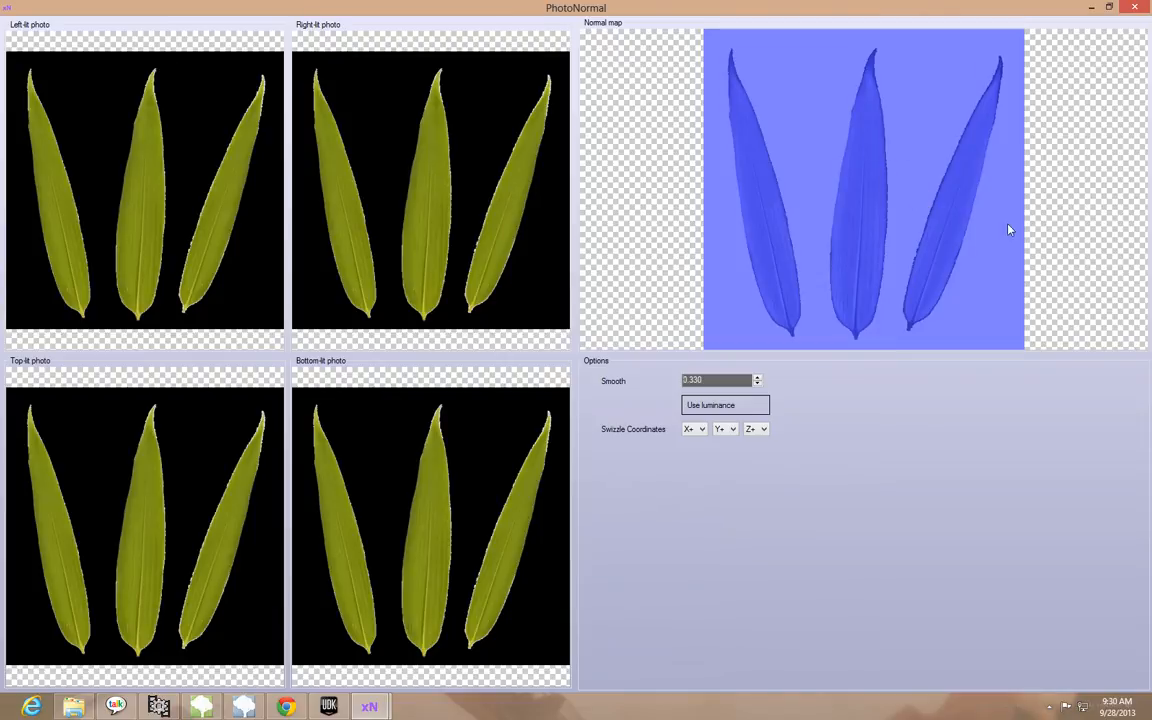
# Start saving the normal map and browse to the desktop's Grass Texture folder as its destination
pyautogui.rightClick(792, 122)
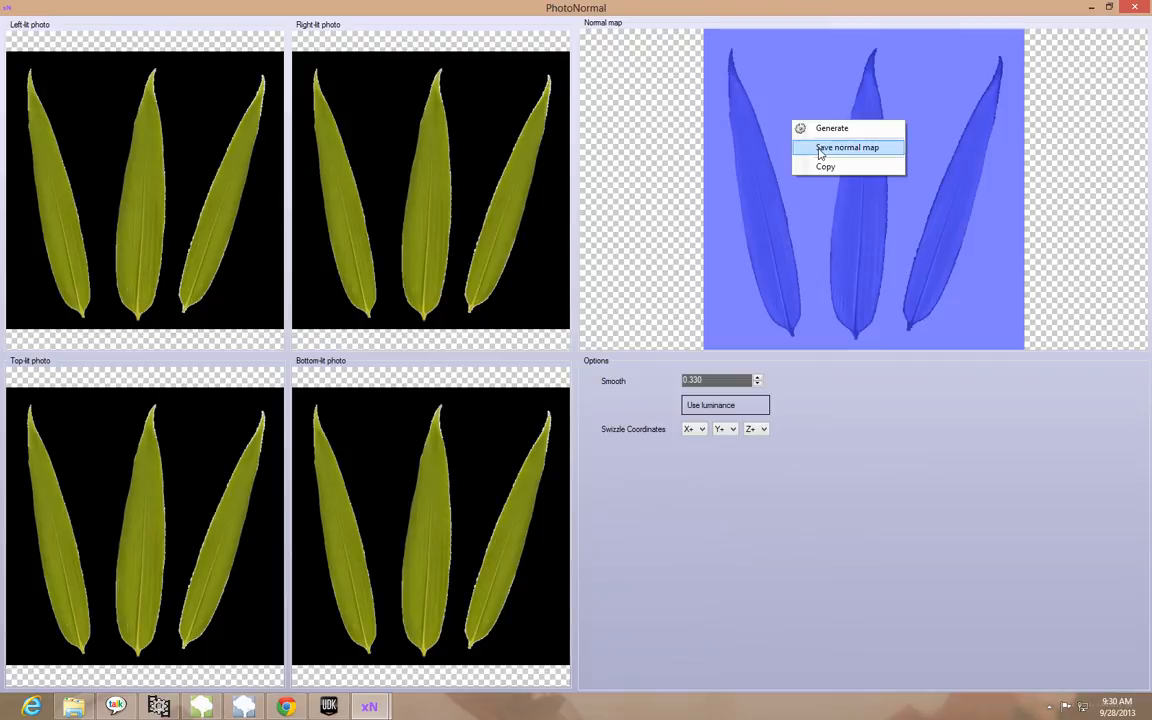
pyautogui.click(820, 150)
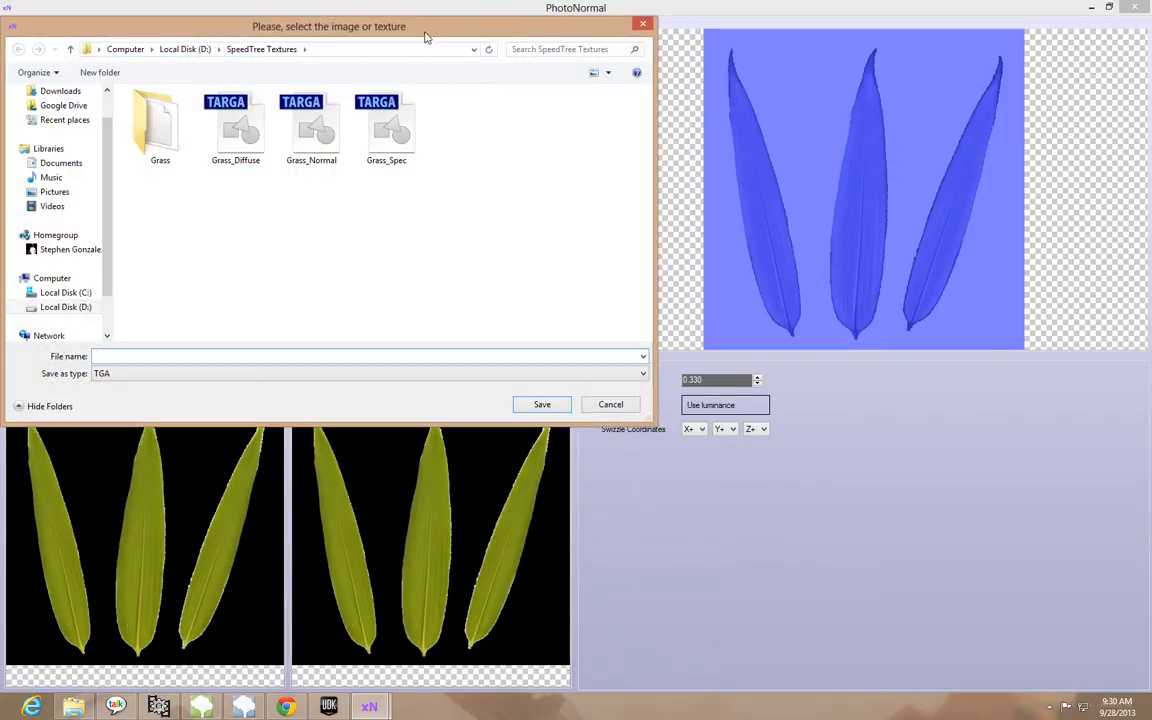
pyautogui.moveTo(429, 35); pyautogui.dragTo(569, 46)
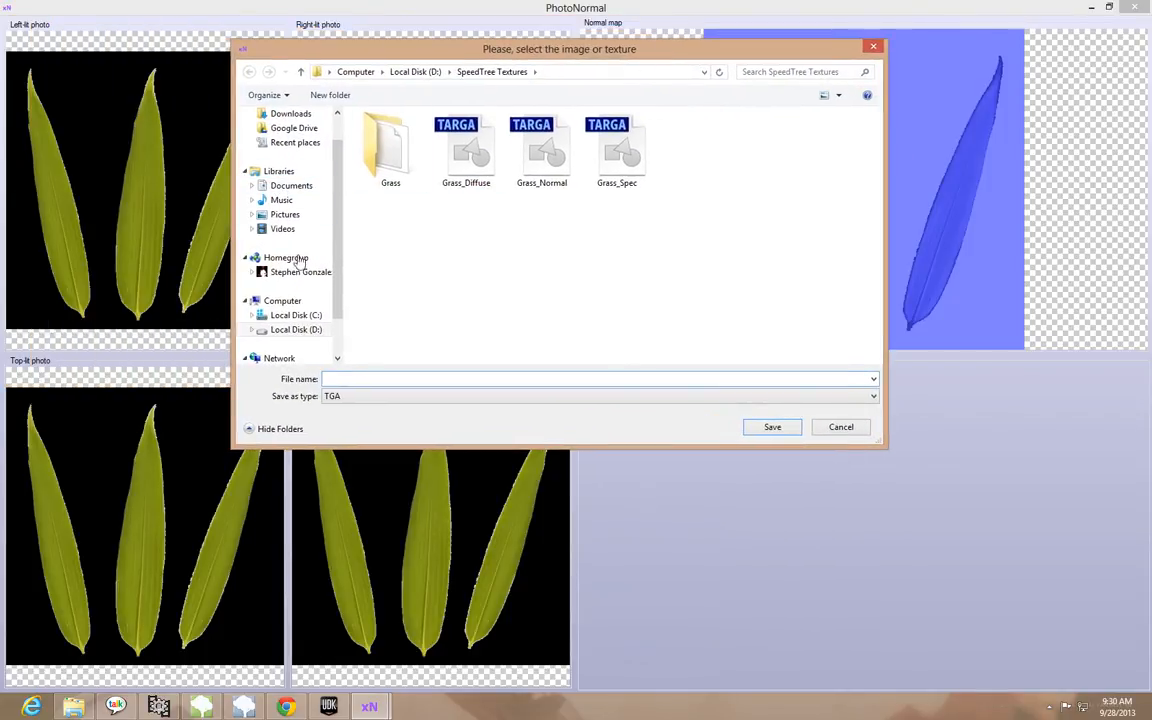
pyautogui.scroll(1, 285, 160)
pyautogui.click(285, 134)
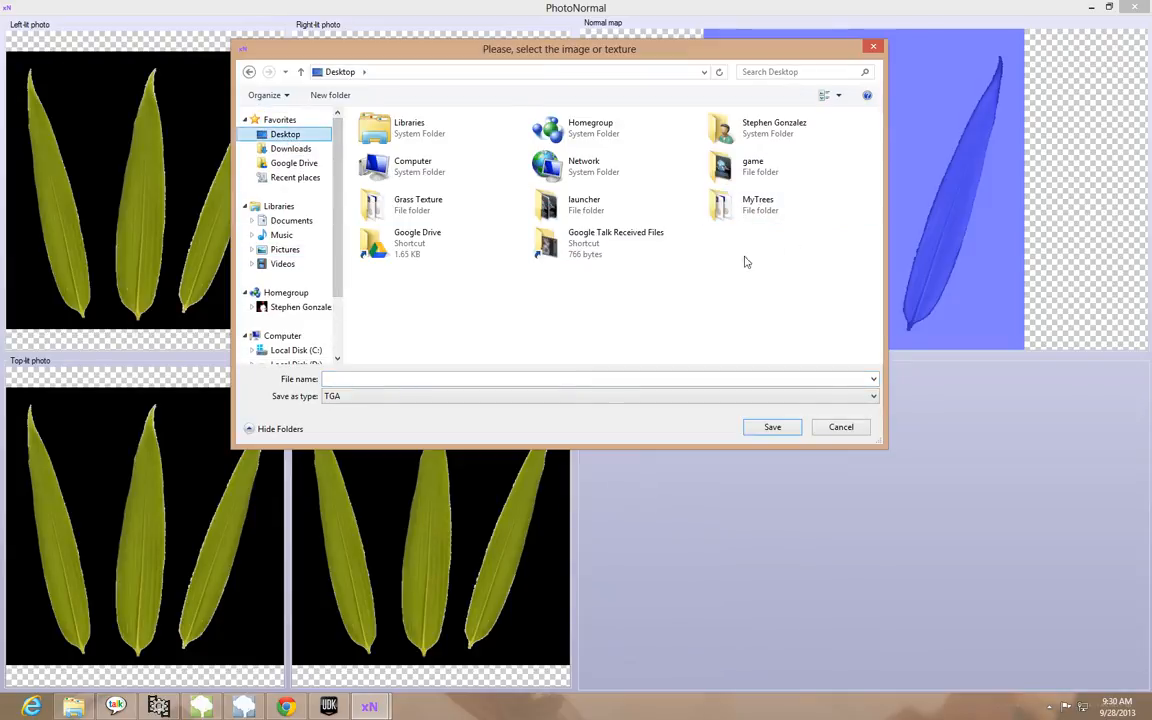
pyautogui.doubleClick(401, 209)
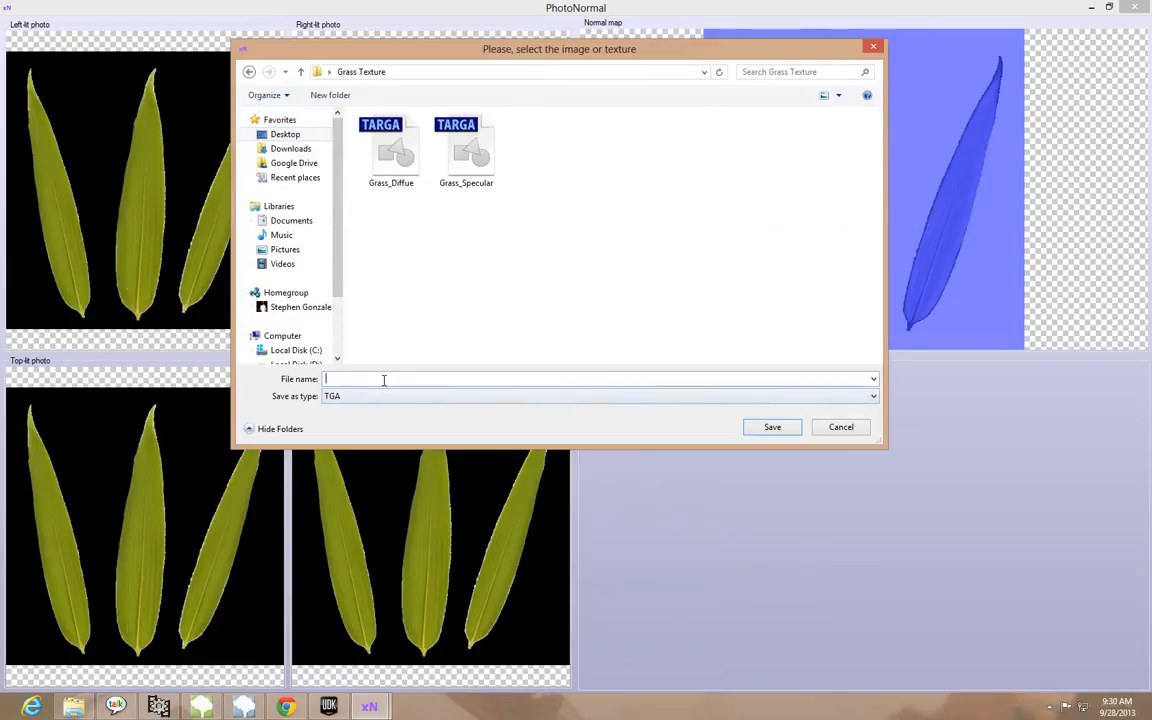
# Save the normal map as Grass_Normal in TGA format, confirming creation of the new file
pyautogui.write('Grass')
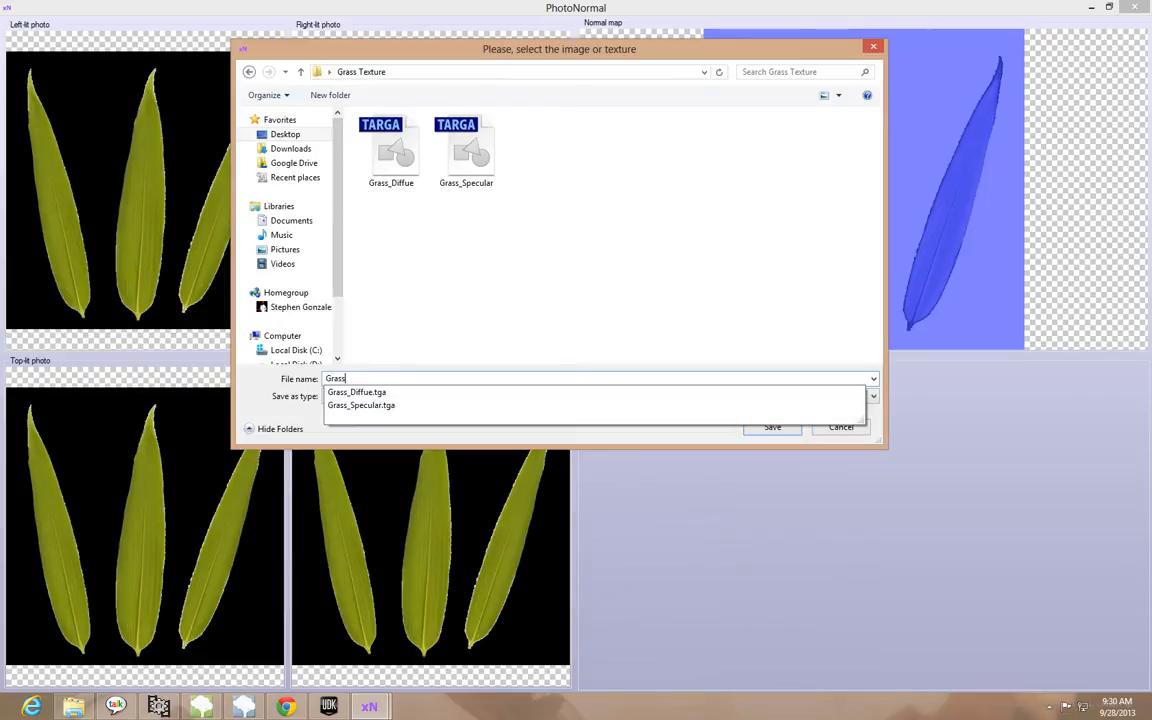
pyautogui.write('_Normal')
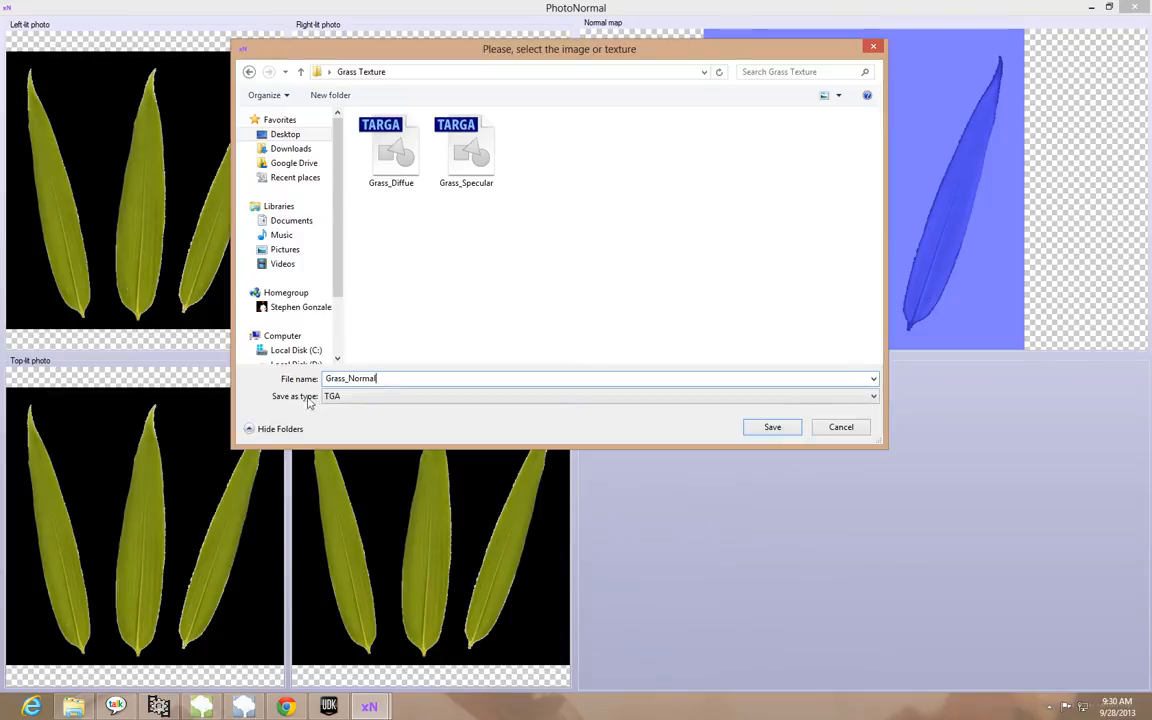
pyautogui.click(330, 396)
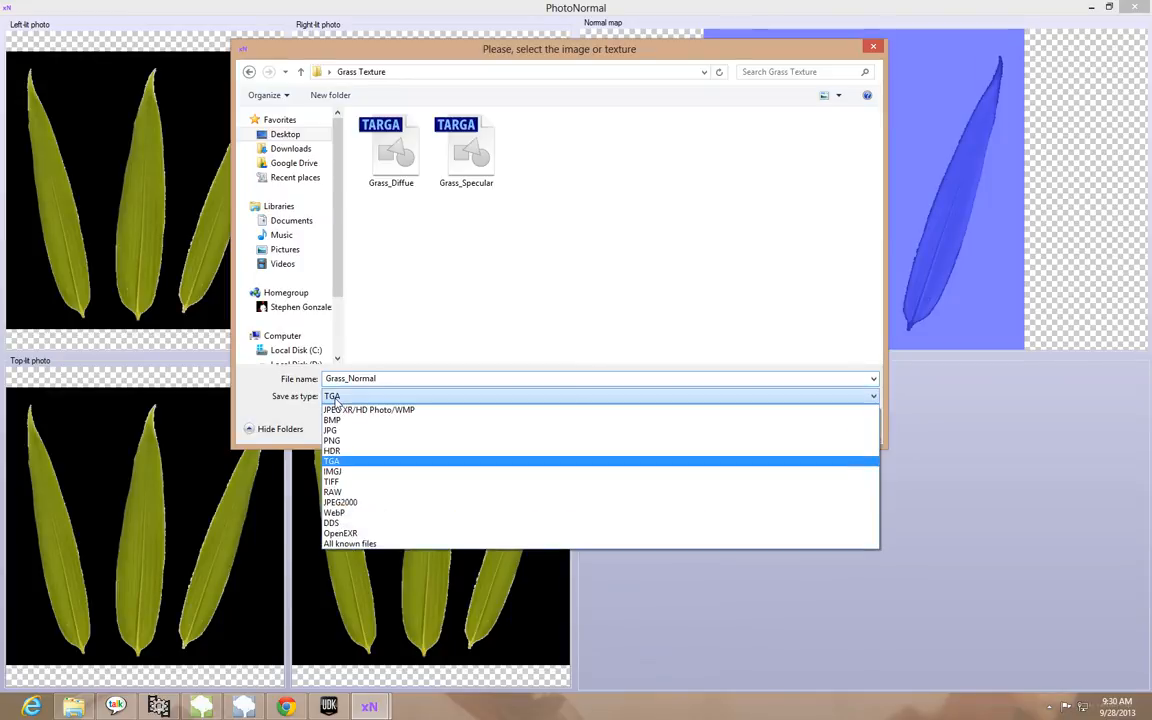
pyautogui.click(352, 462)
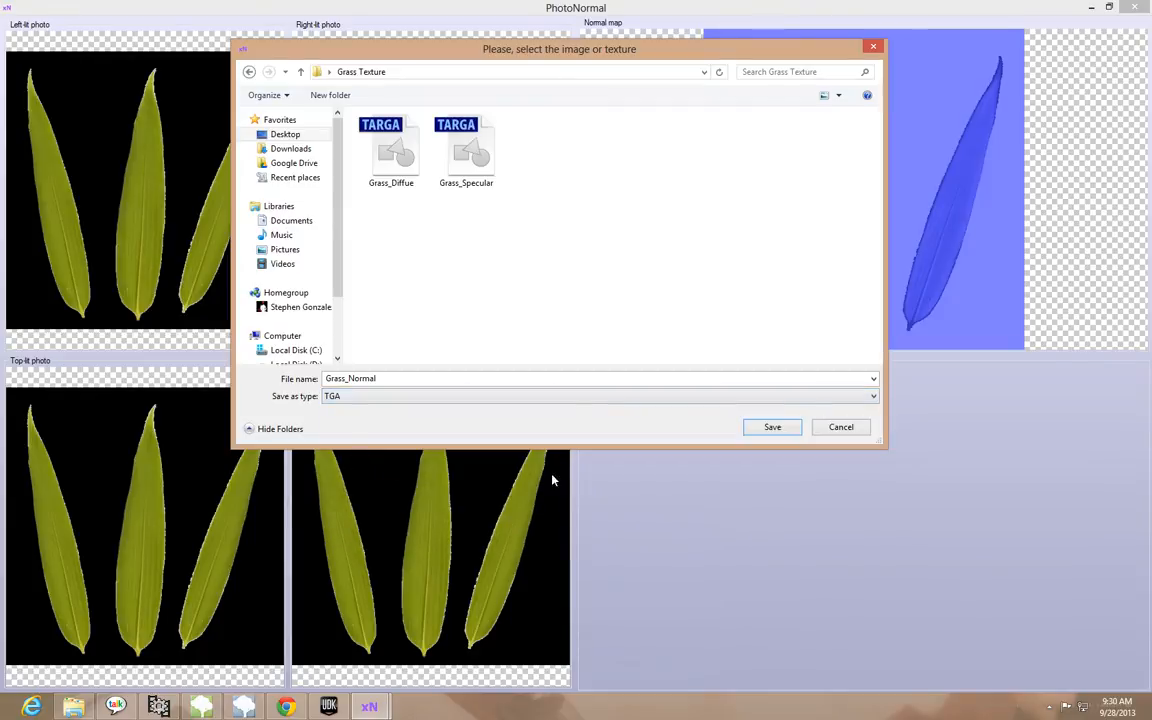
pyautogui.click(767, 428)
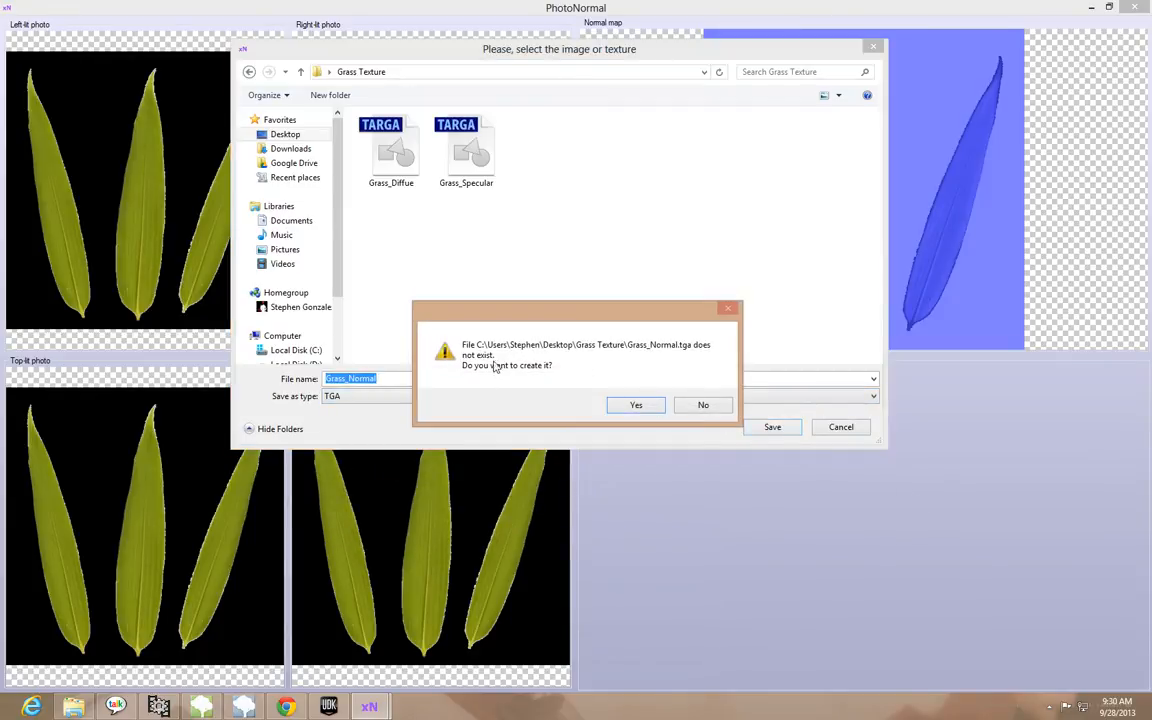
pyautogui.click(632, 406)
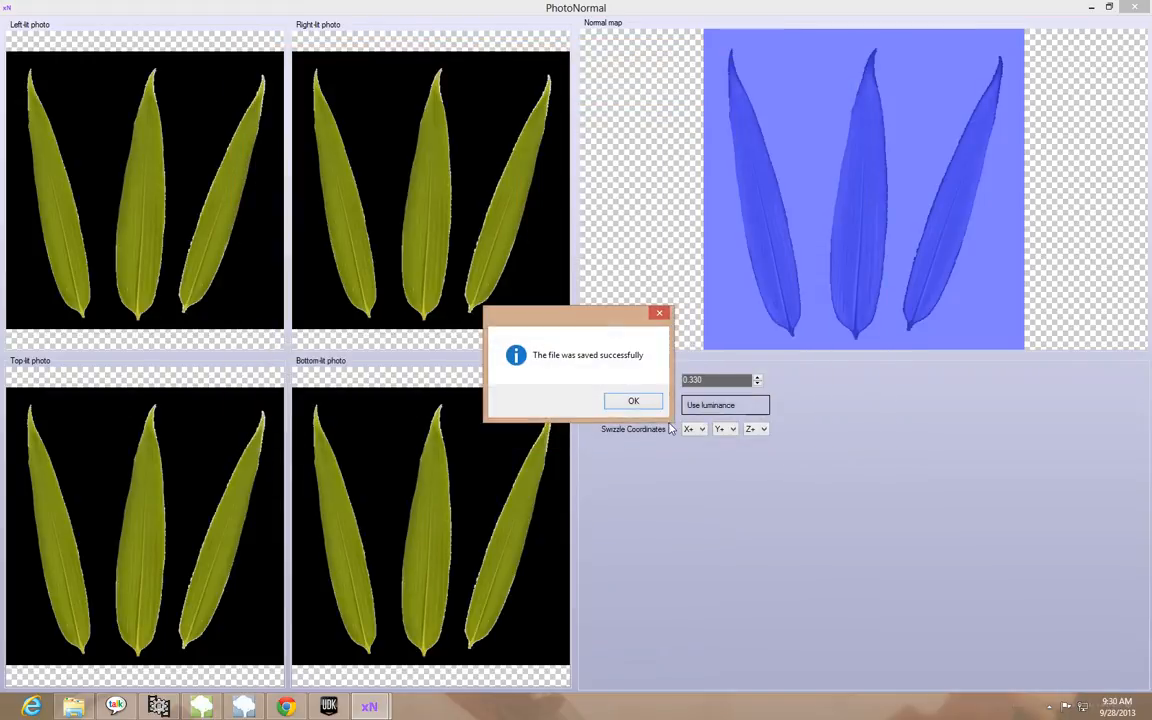
pyautogui.click(634, 403)
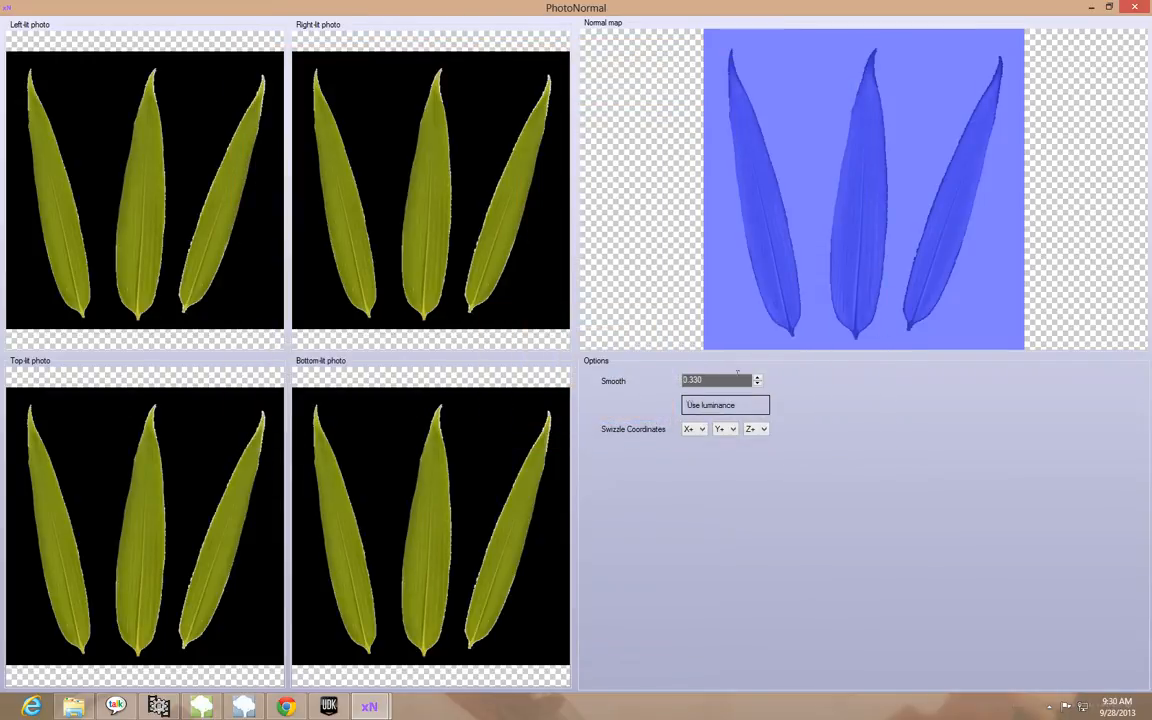
# Close PhotoNormal, xNormal, the texture website's browser and the Grass Texture folder window to return to SpeedTree Modeler
pyautogui.click(1134, 7)
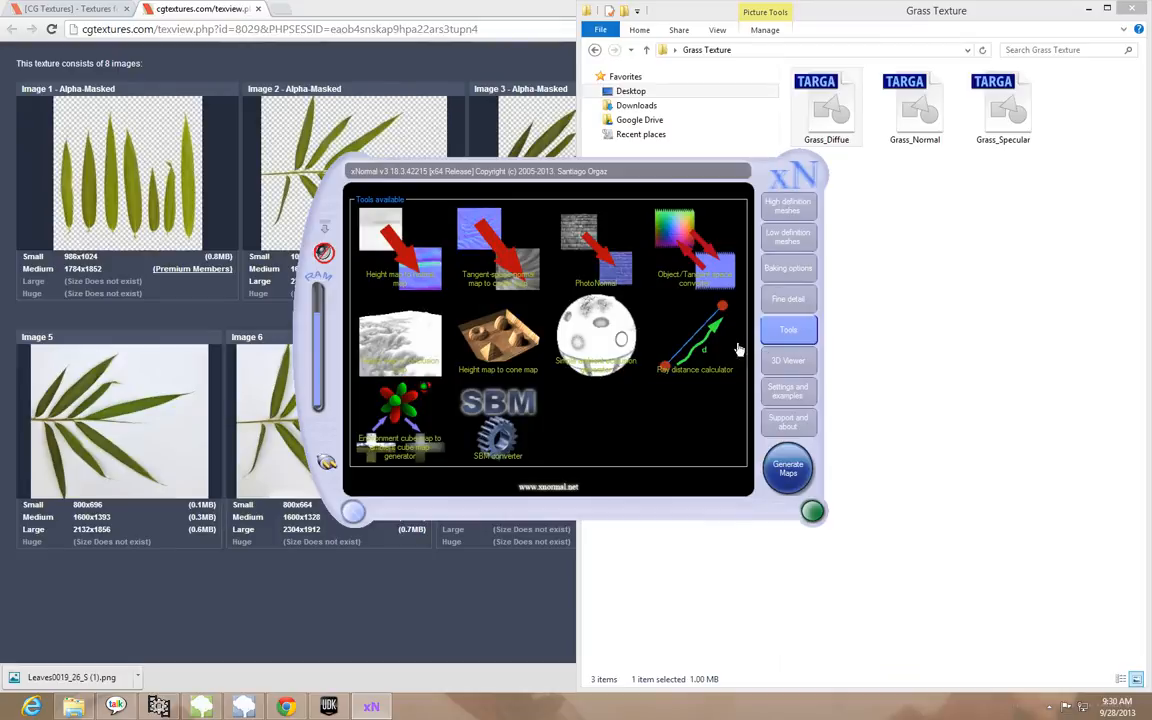
pyautogui.click(352, 515)
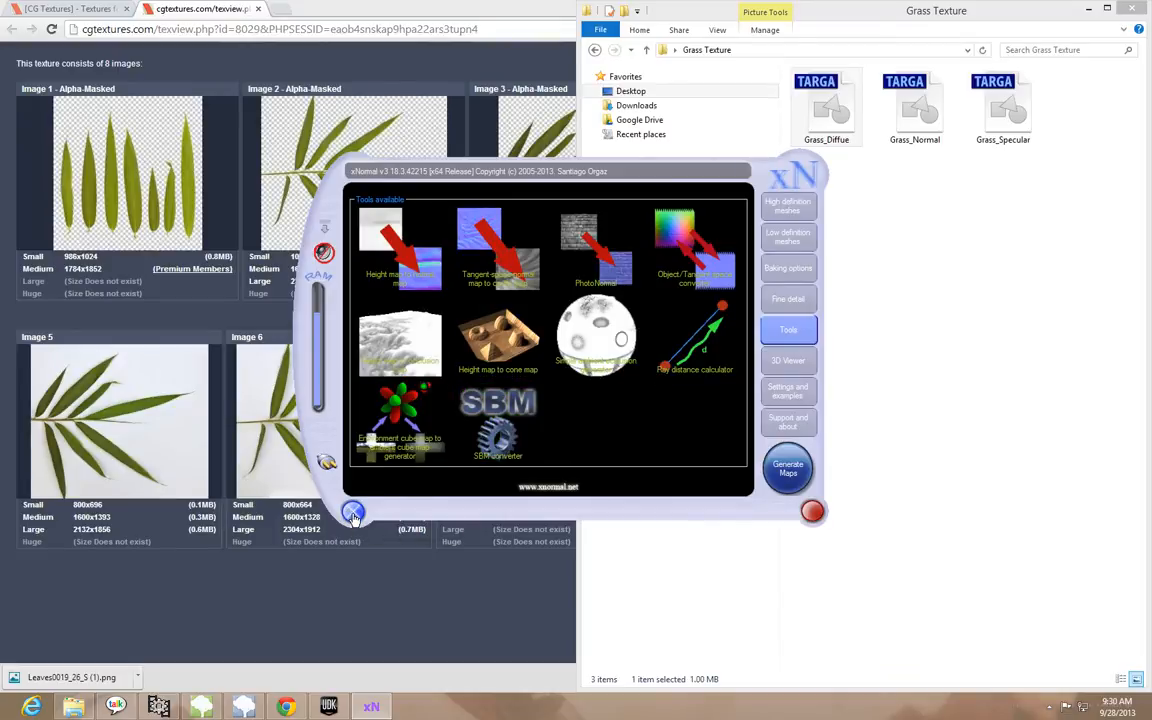
pyautogui.moveTo(1038, 19); pyautogui.dragTo(931, 80)
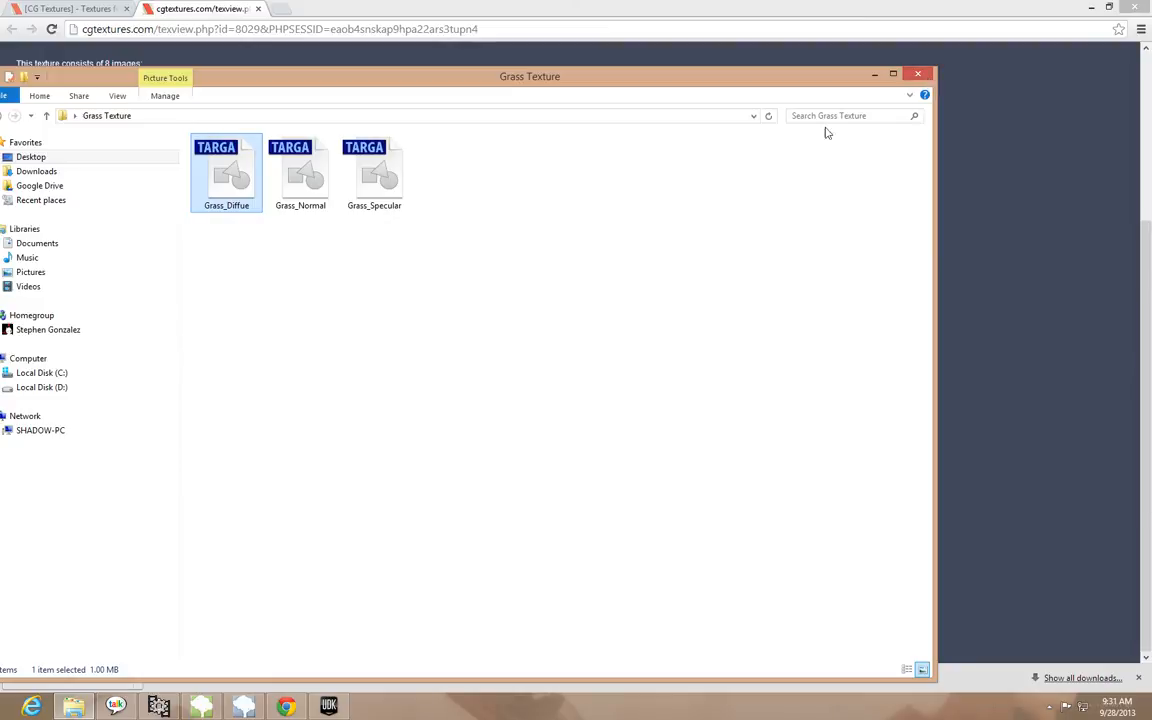
pyautogui.moveTo(566, 78); pyautogui.dragTo(792, 53)
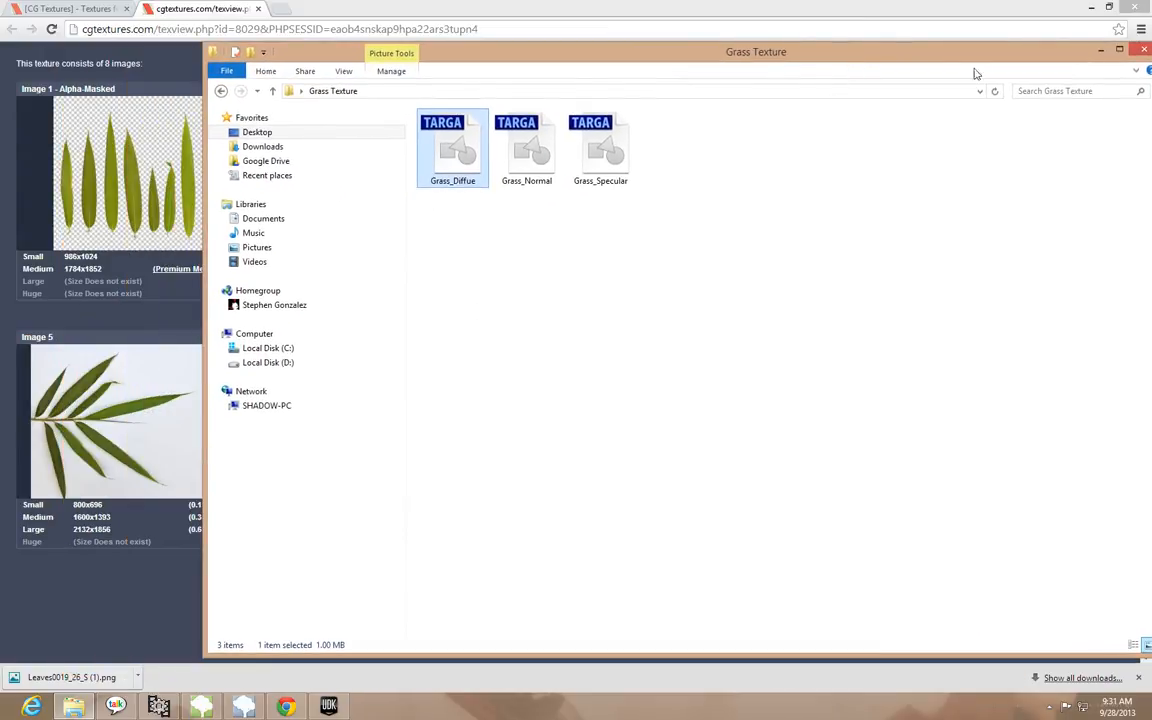
pyautogui.click(1148, 12)
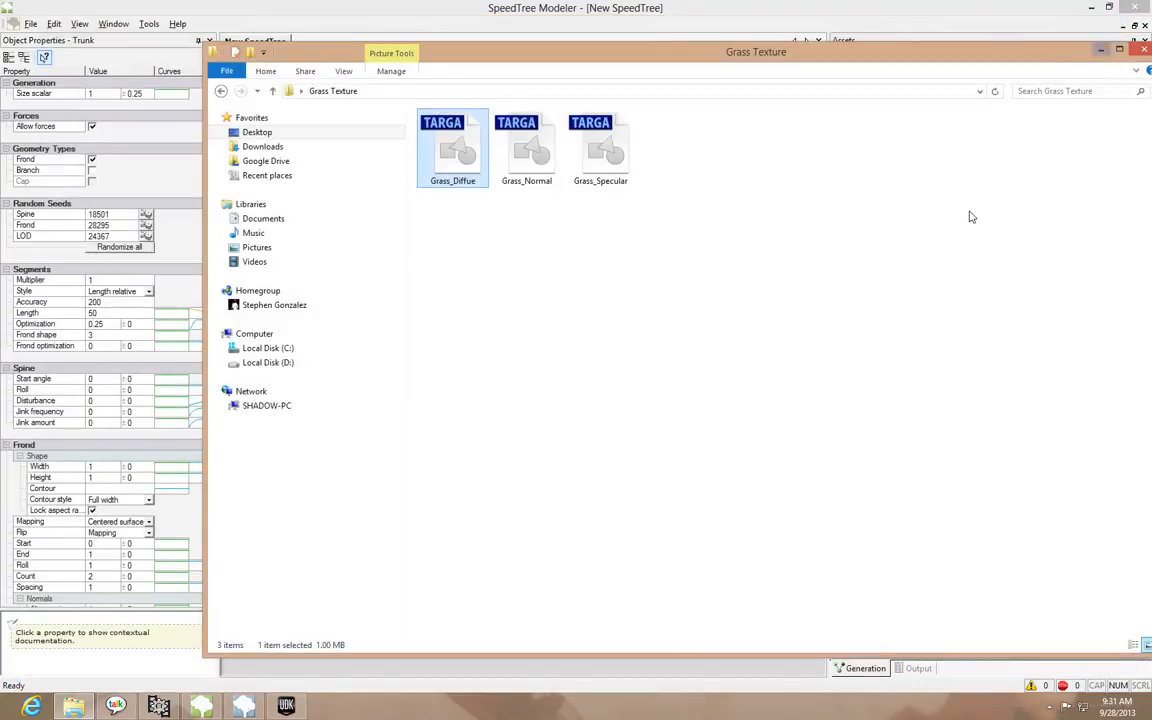
pyautogui.moveTo(874, 75); pyautogui.dragTo(670, 85)
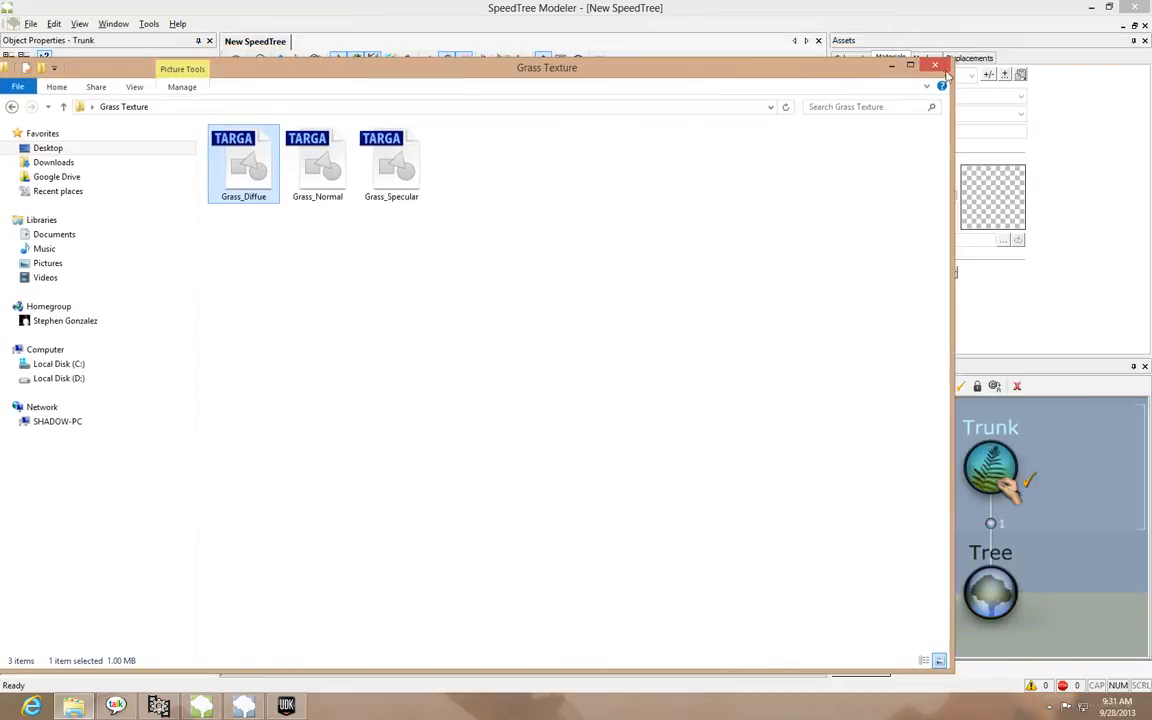
pyautogui.click(941, 63)
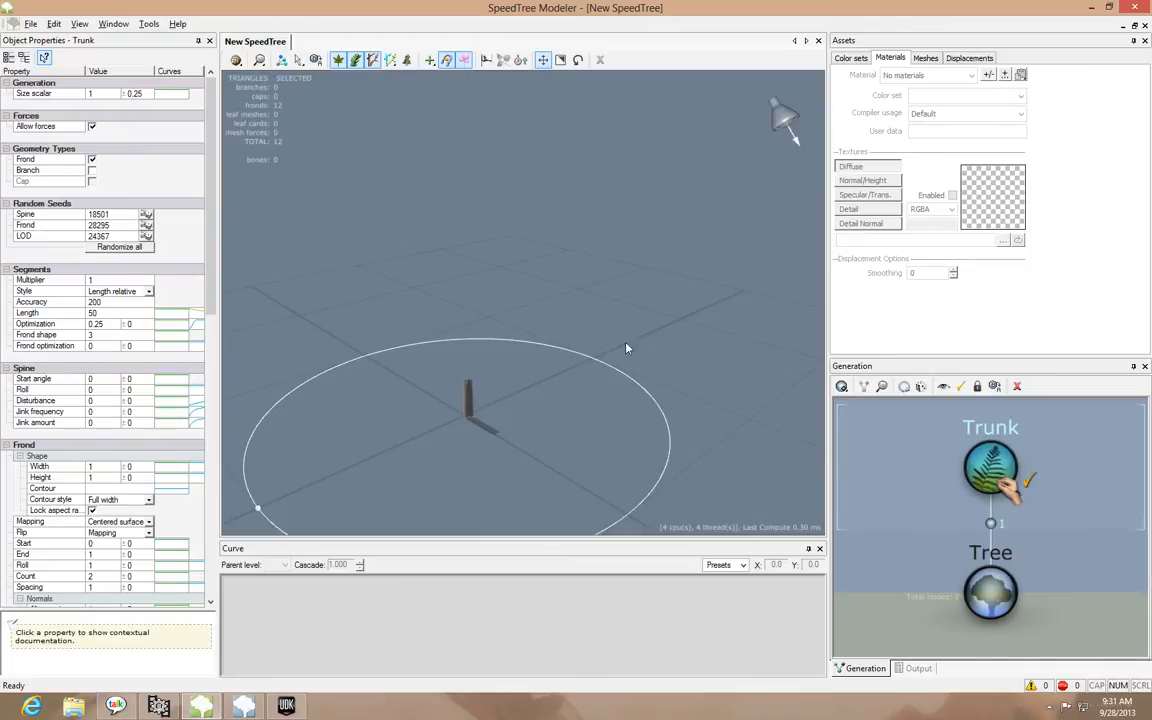
# Add a new material named Grass to the SpeedTree model's materials
pyautogui.moveTo(626, 348); pyautogui.dragTo(560, 350)
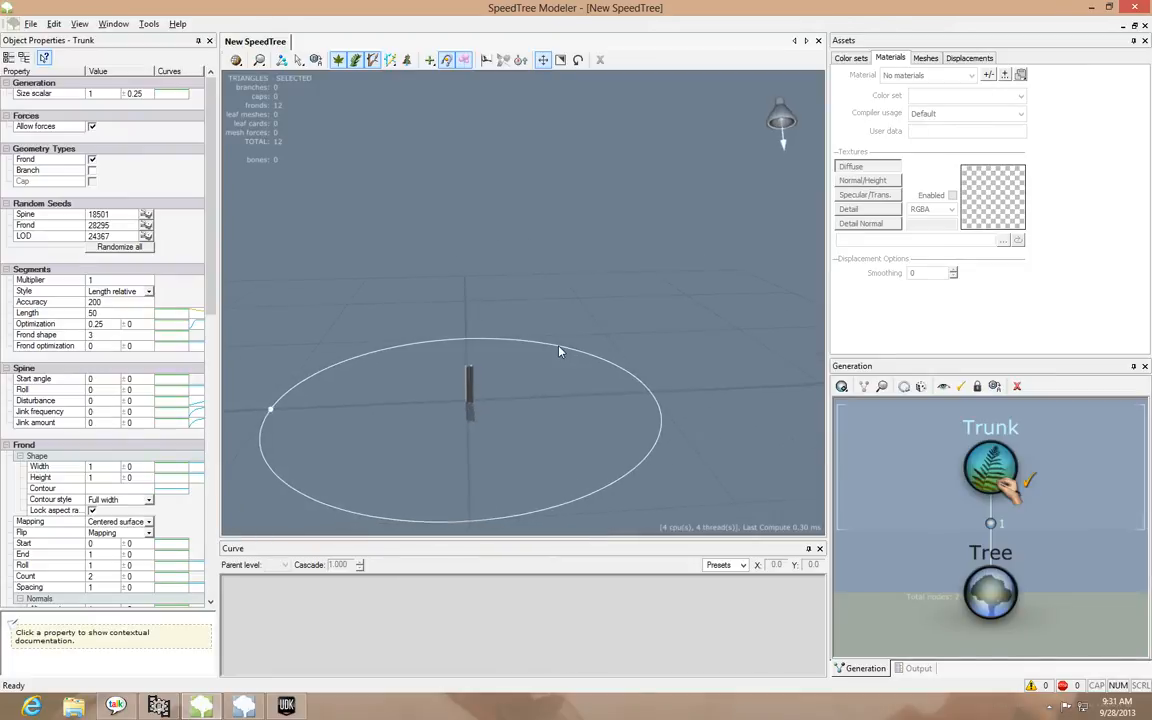
pyautogui.click(988, 77)
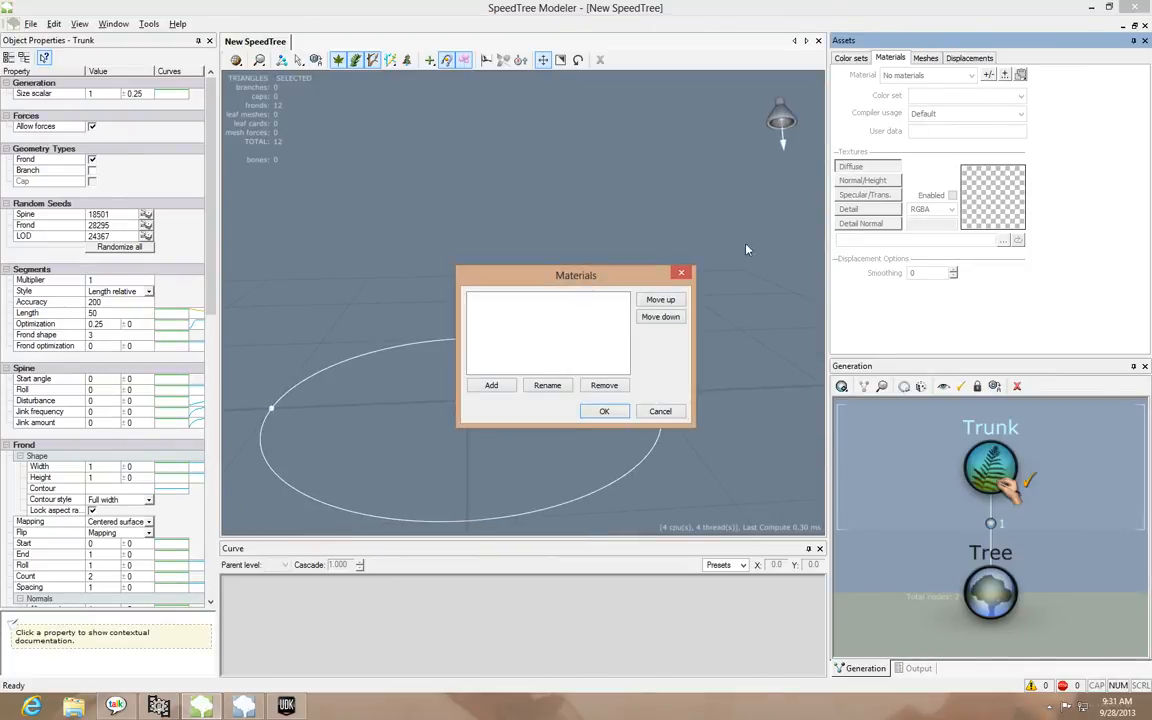
pyautogui.click(491, 386)
pyautogui.write('Grass')
pyautogui.click(604, 410)
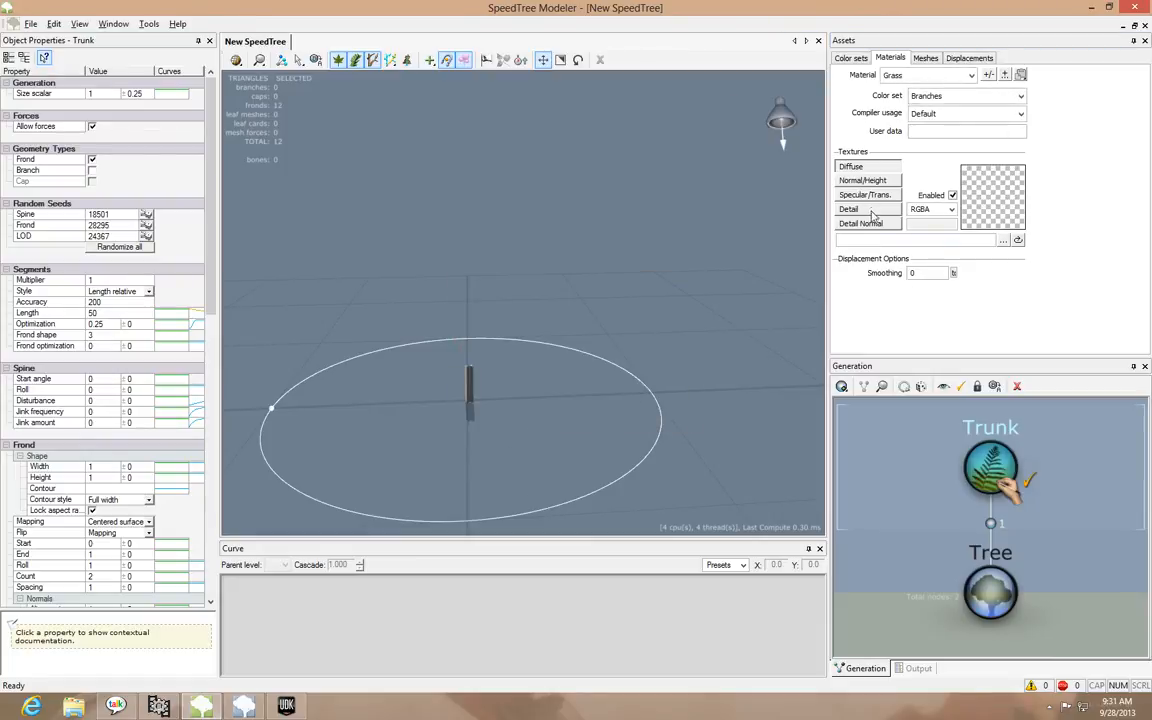
# Load Grass_Diffue from the desktop's Grass Texture folder as the Grass material's diffuse texture
pyautogui.click(1003, 242)
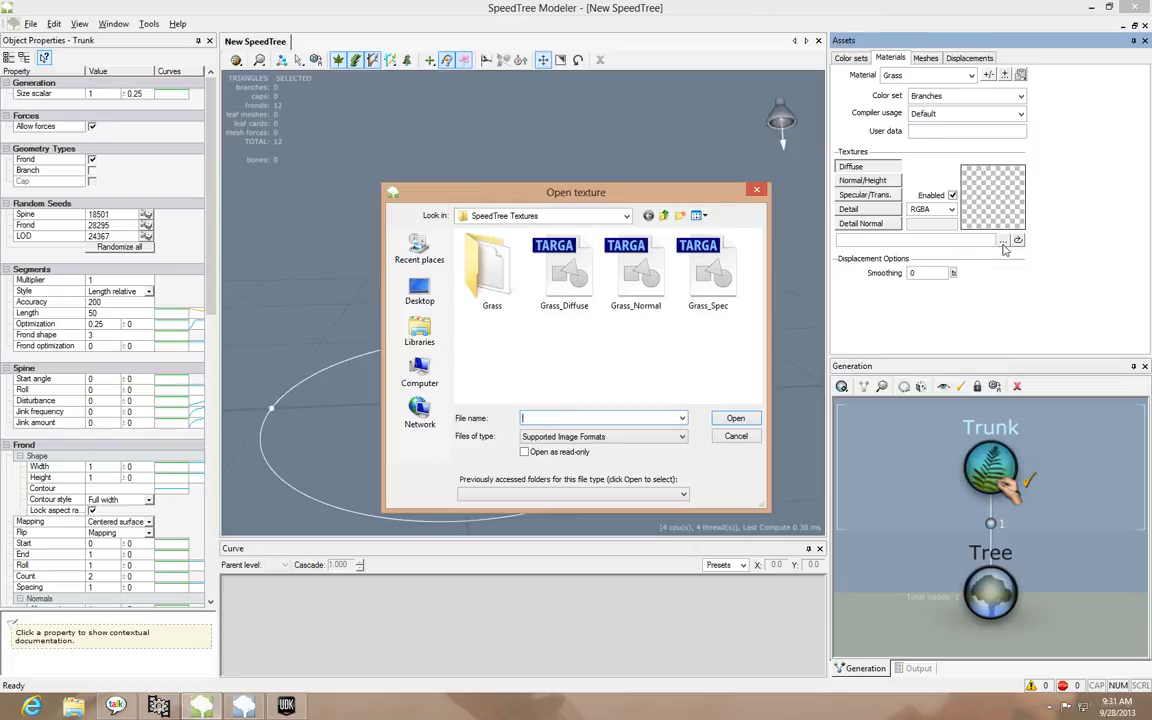
pyautogui.click(420, 292)
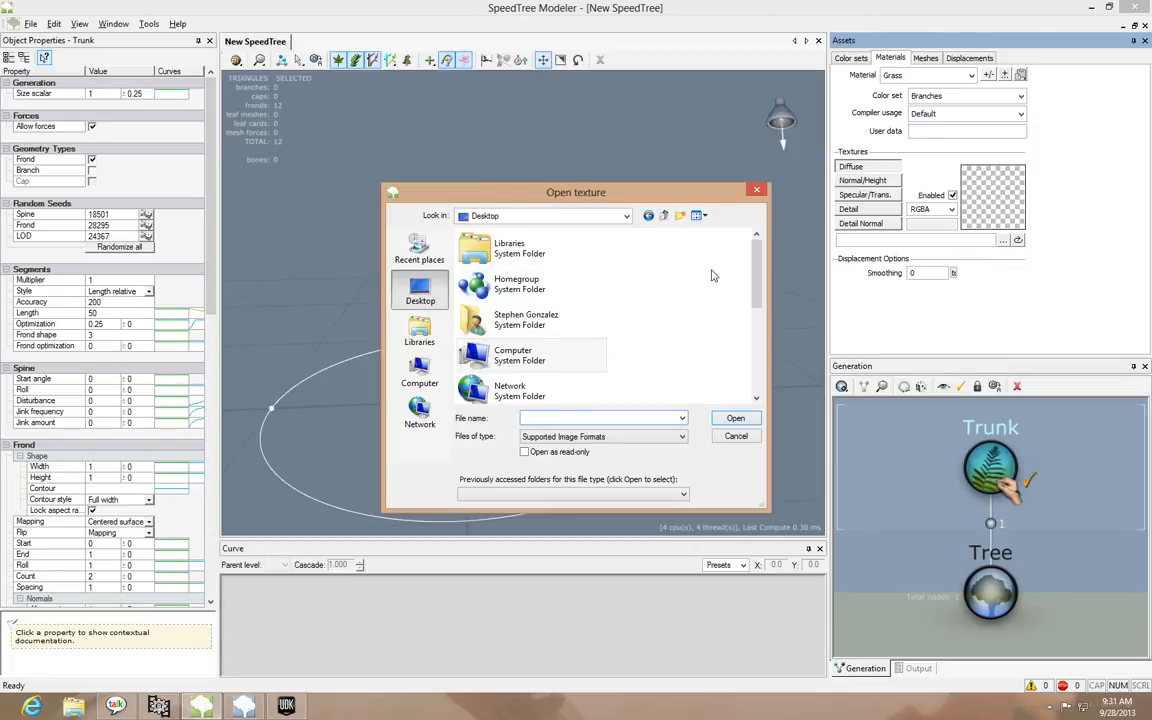
pyautogui.scroll(-5, 700, 300)
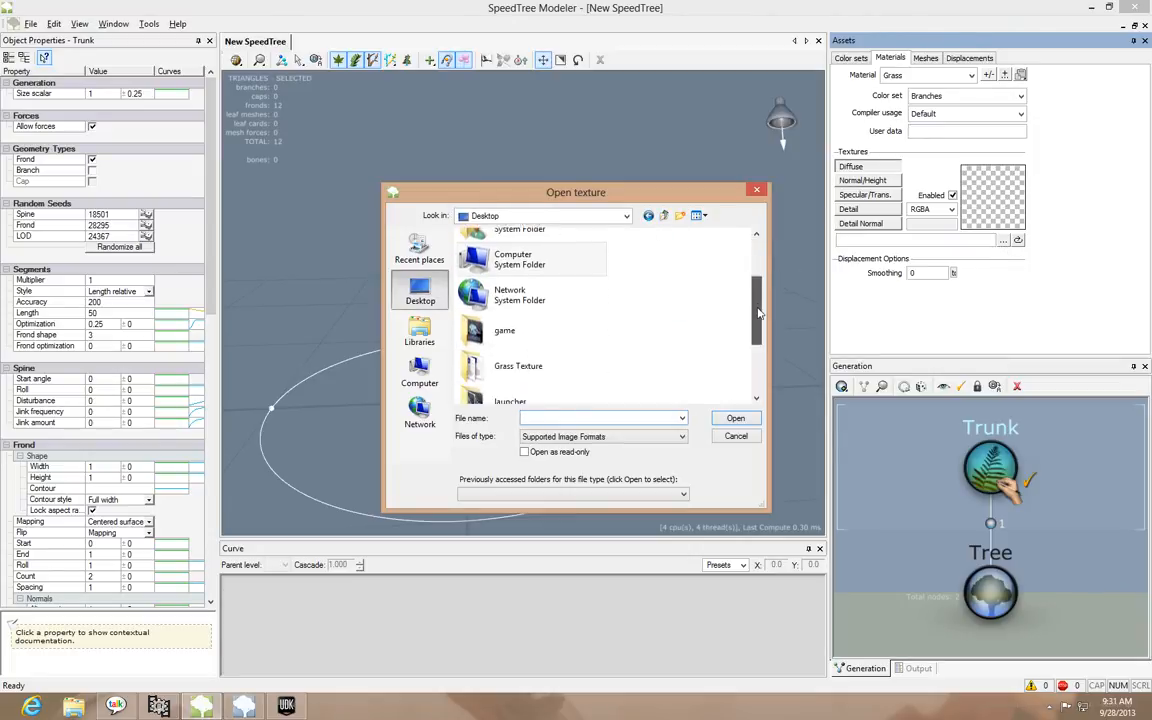
pyautogui.doubleClick(513, 265)
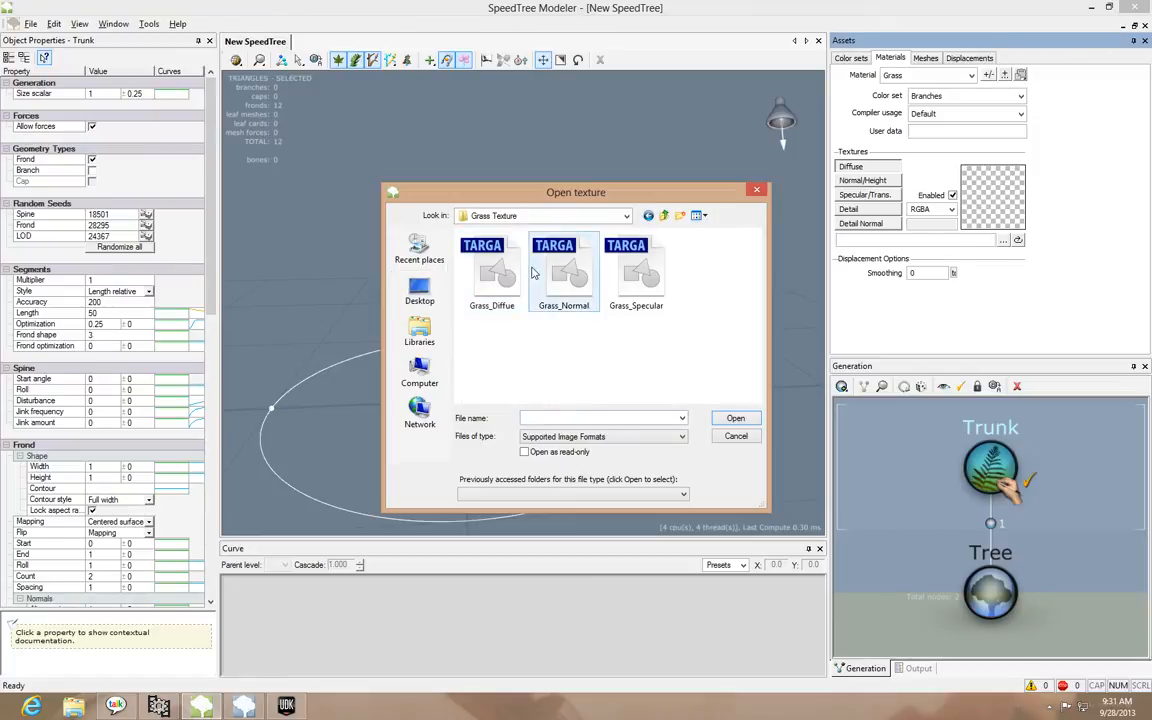
pyautogui.click(498, 288)
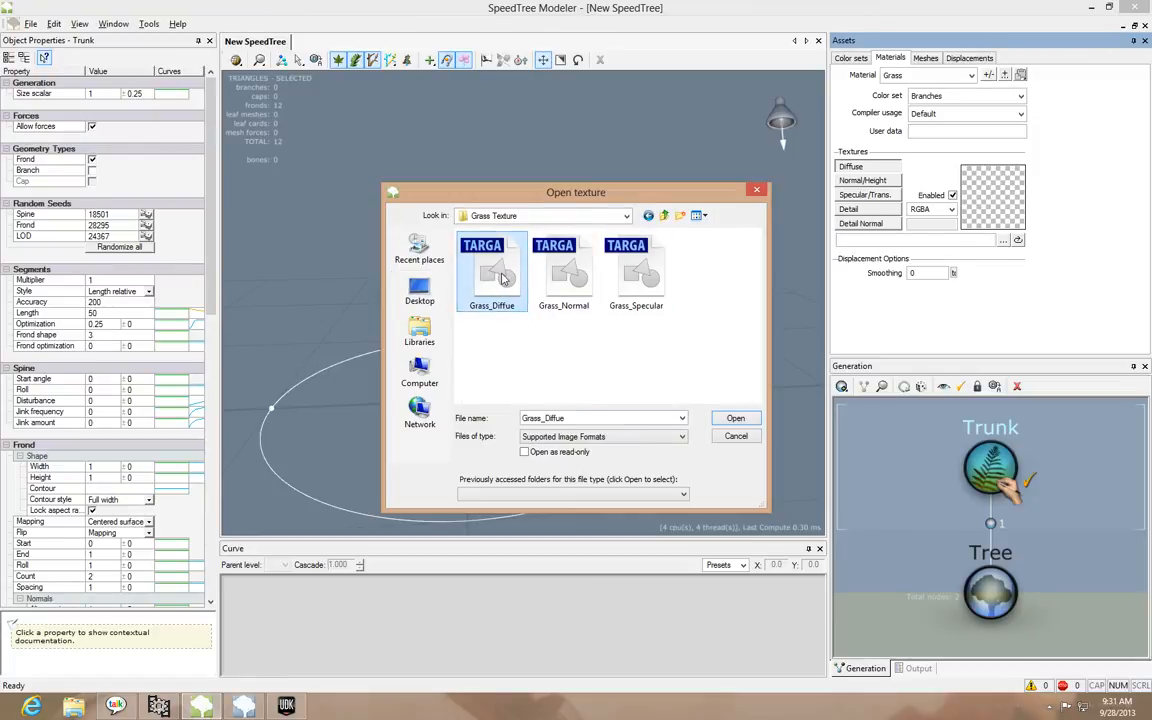
pyautogui.doubleClick(504, 278)
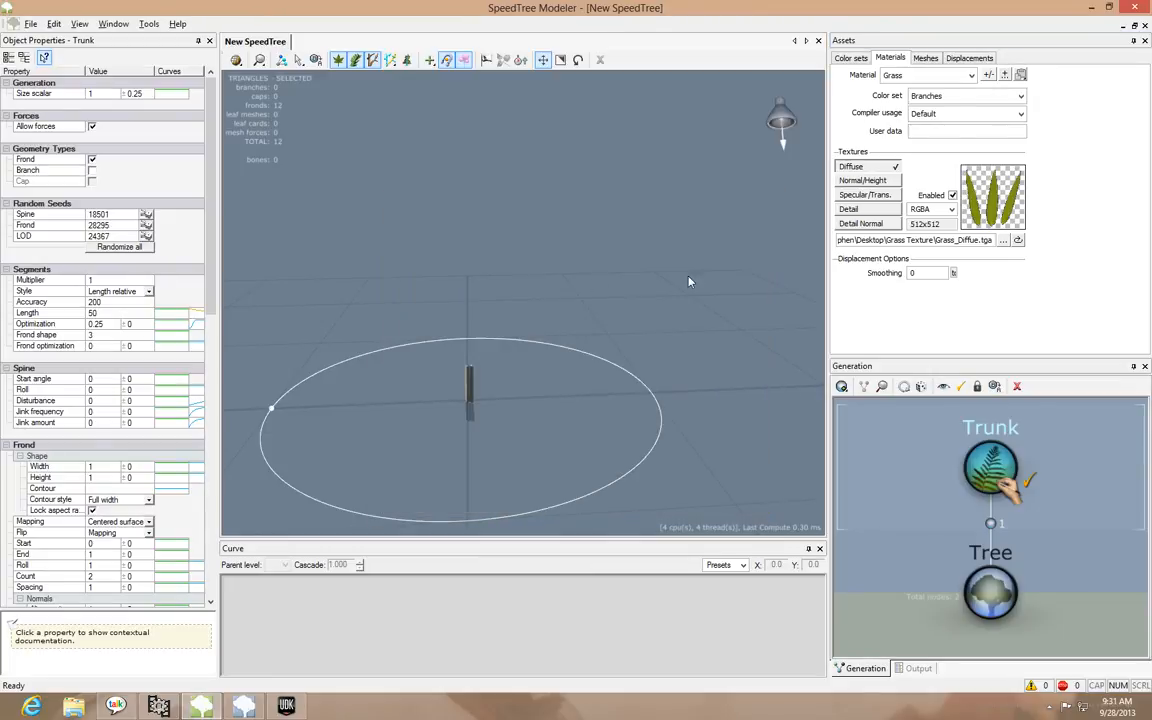
# Load Grass_Normal as the Grass material's Normal/Height texture
pyautogui.click(868, 182)
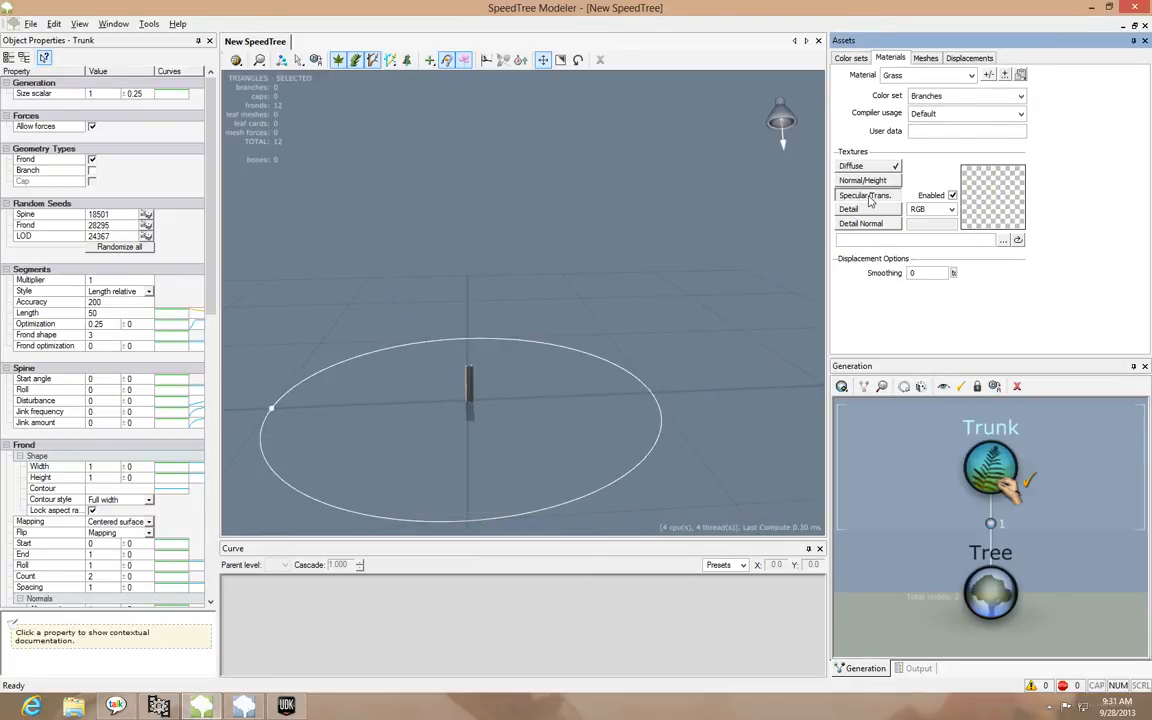
pyautogui.click(1002, 241)
pyautogui.click(562, 275)
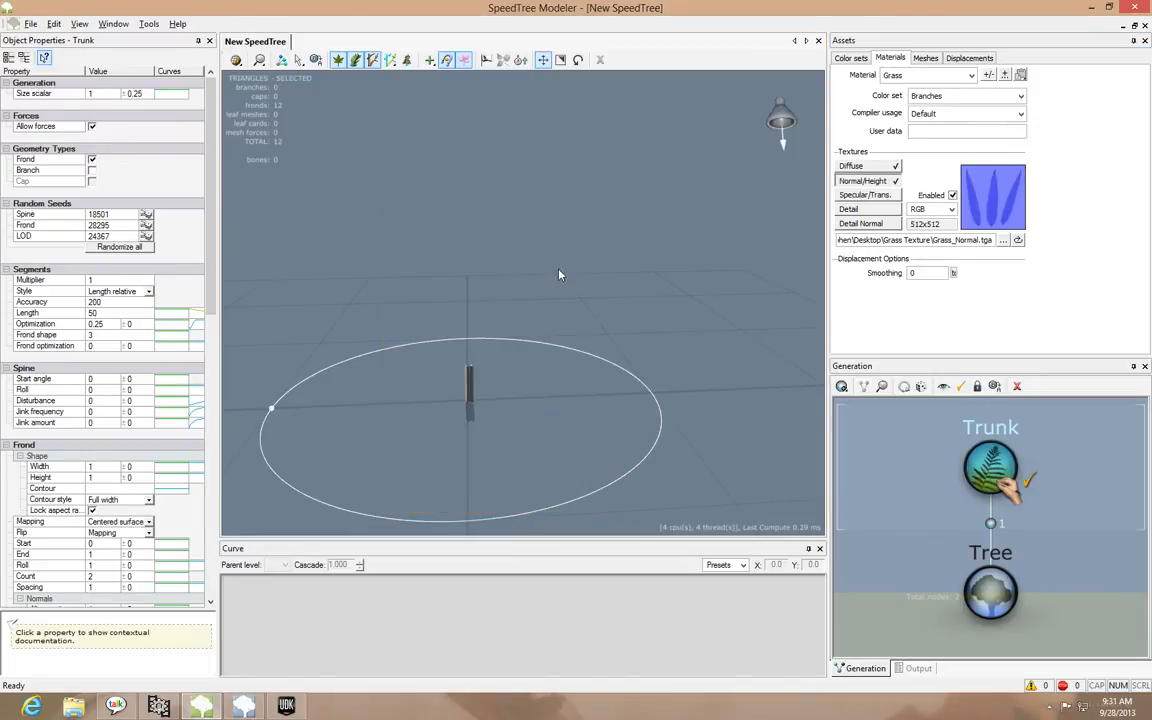
# Load Grass_Specular as the Grass material's Specular/Trans. texture and review the diffuse and normal textures
pyautogui.click(878, 196)
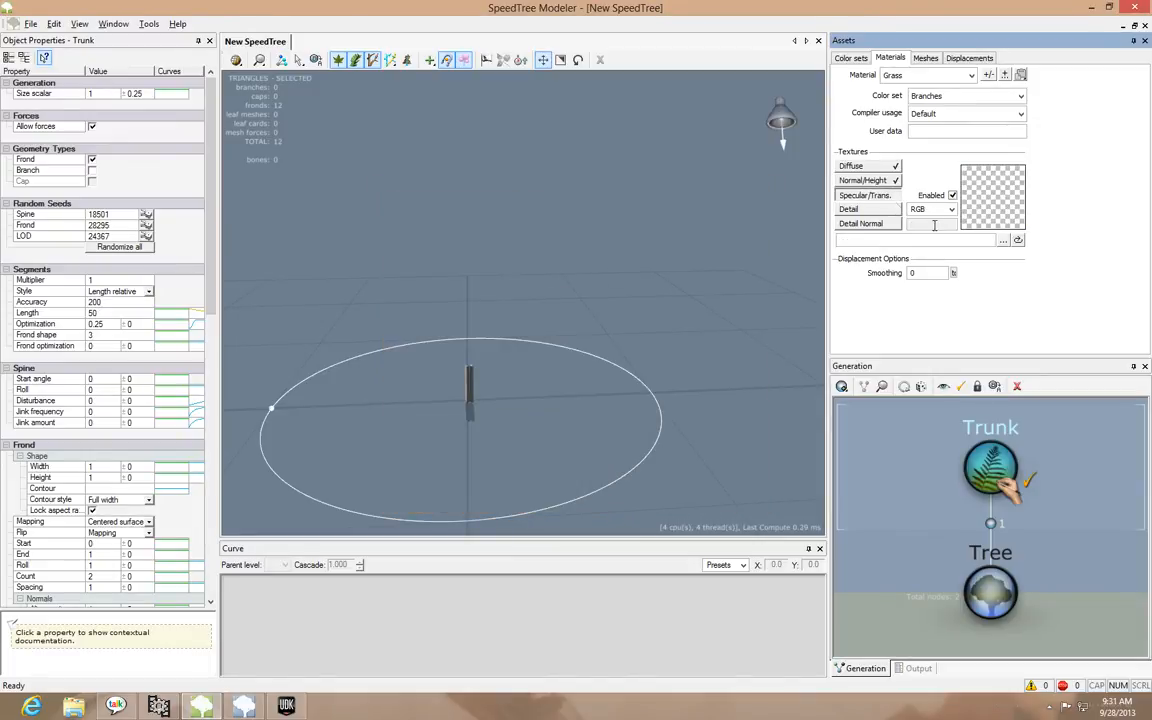
pyautogui.click(986, 242)
pyautogui.doubleClick(632, 265)
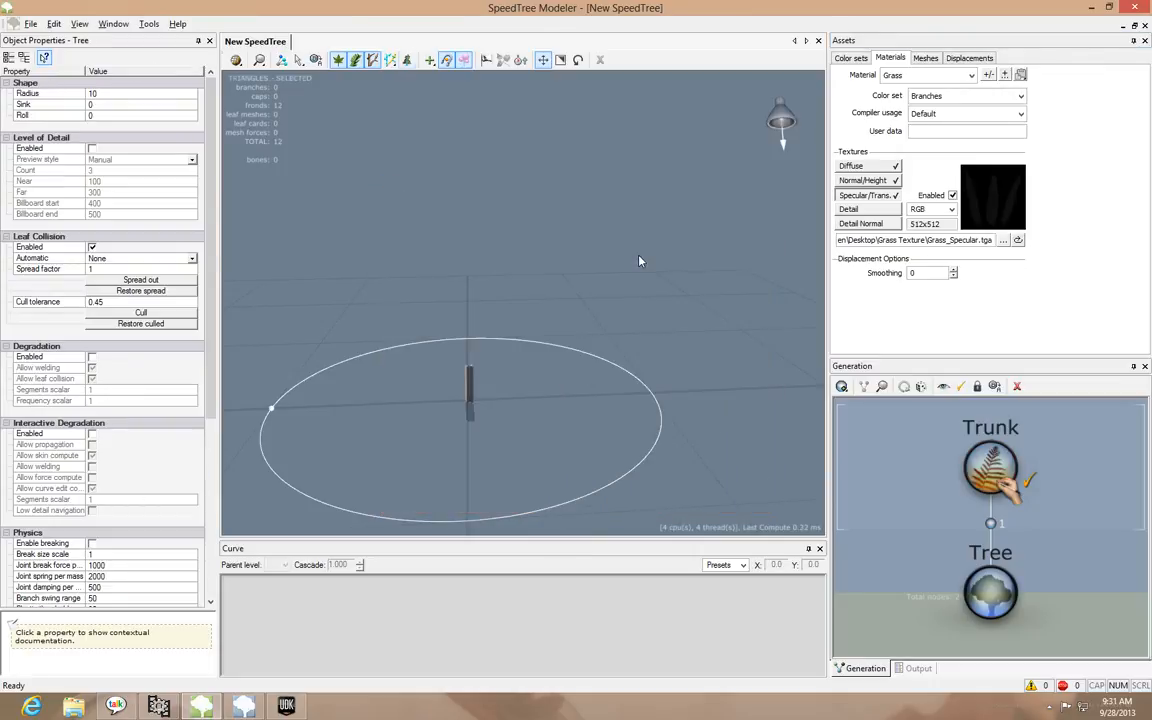
pyautogui.click(860, 166)
pyautogui.click(864, 181)
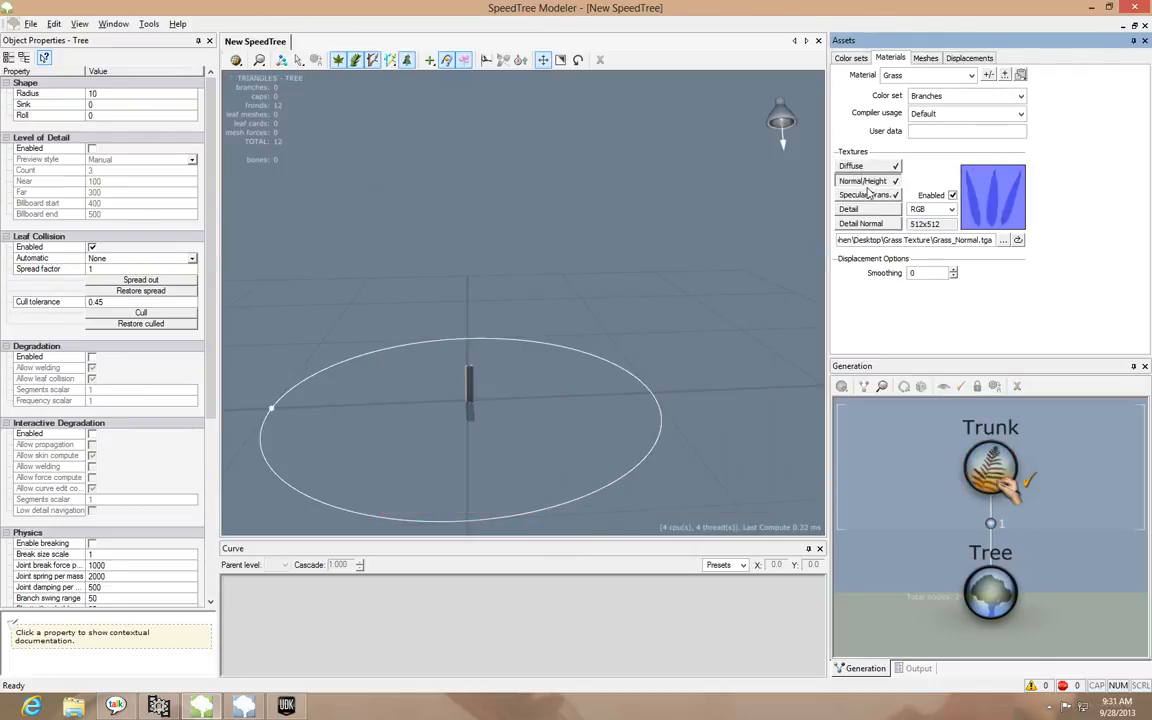
# Add a frond material entry to the Trunk generator and assign the Grass material to it
pyautogui.click(868, 196)
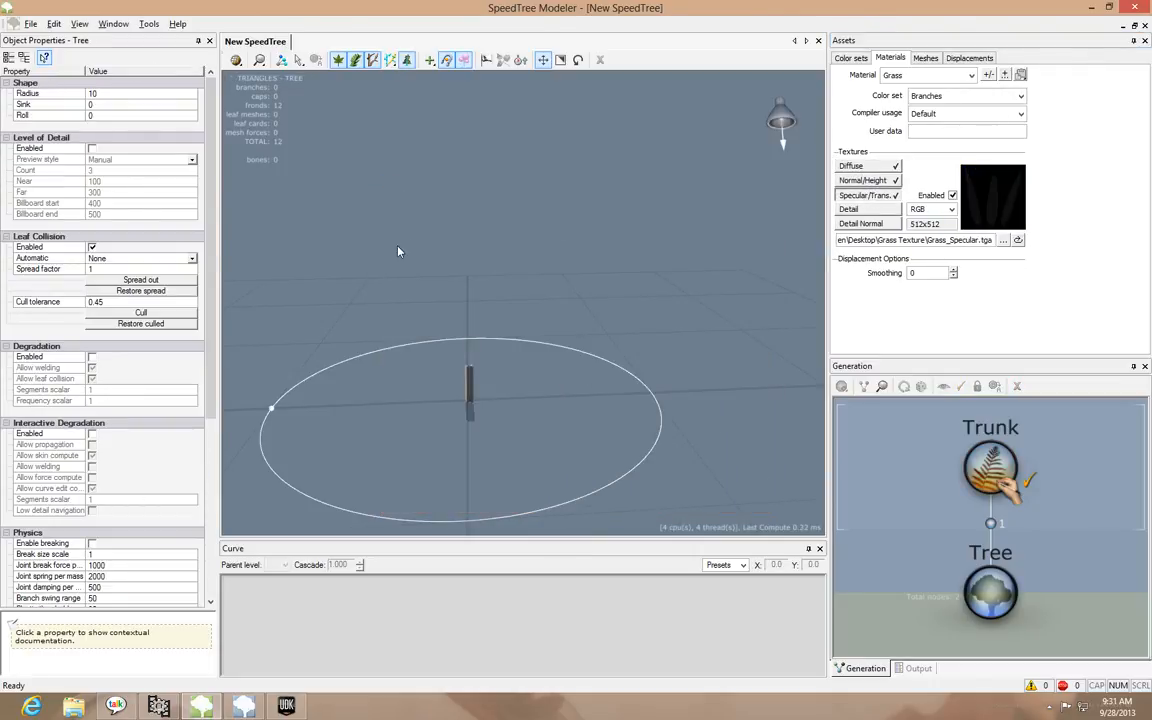
pyautogui.click(916, 513)
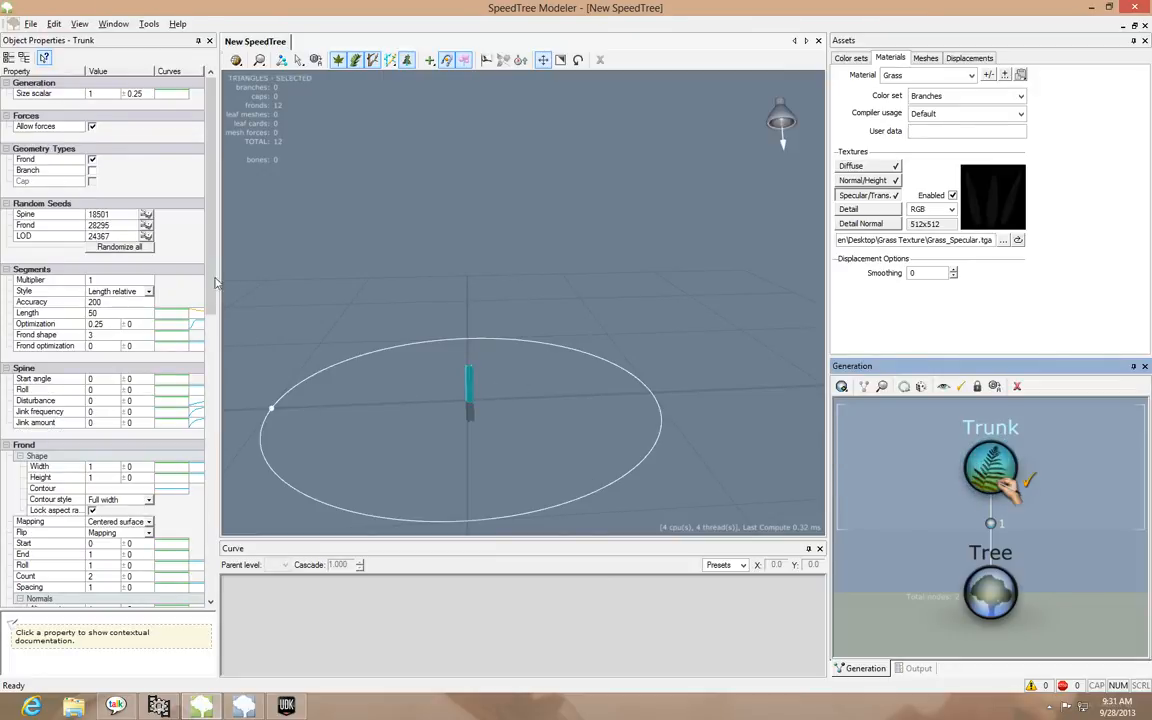
pyautogui.scroll(-8, 205, 360)
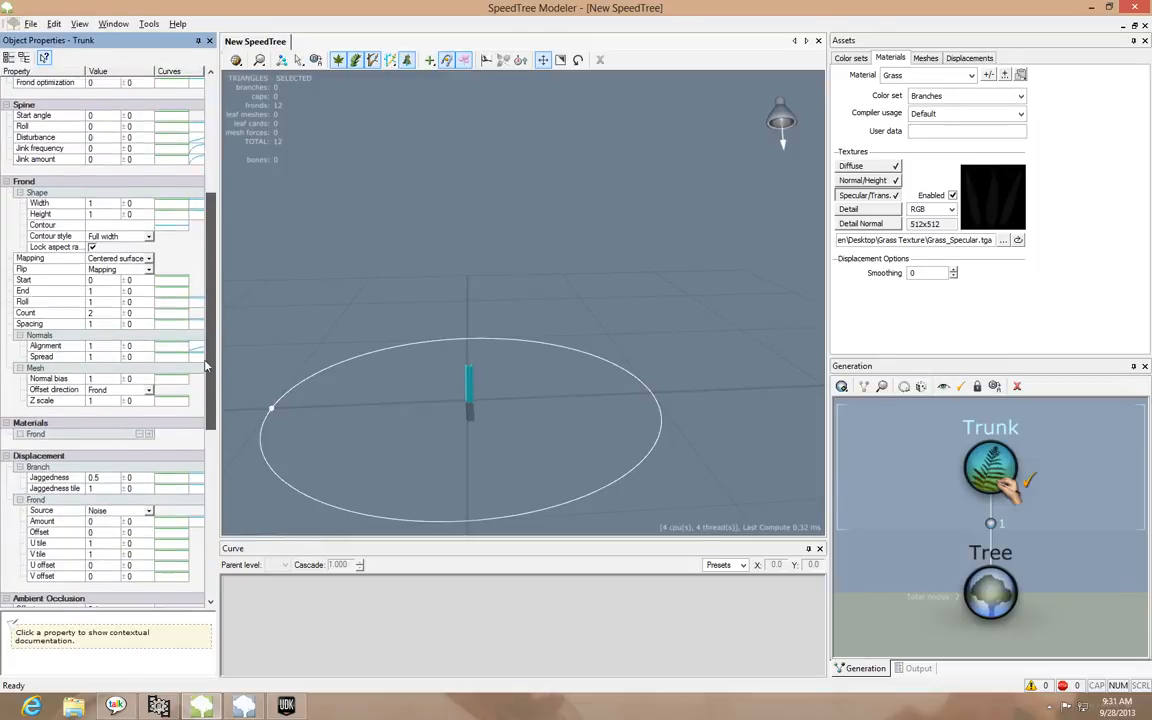
pyautogui.click(147, 436)
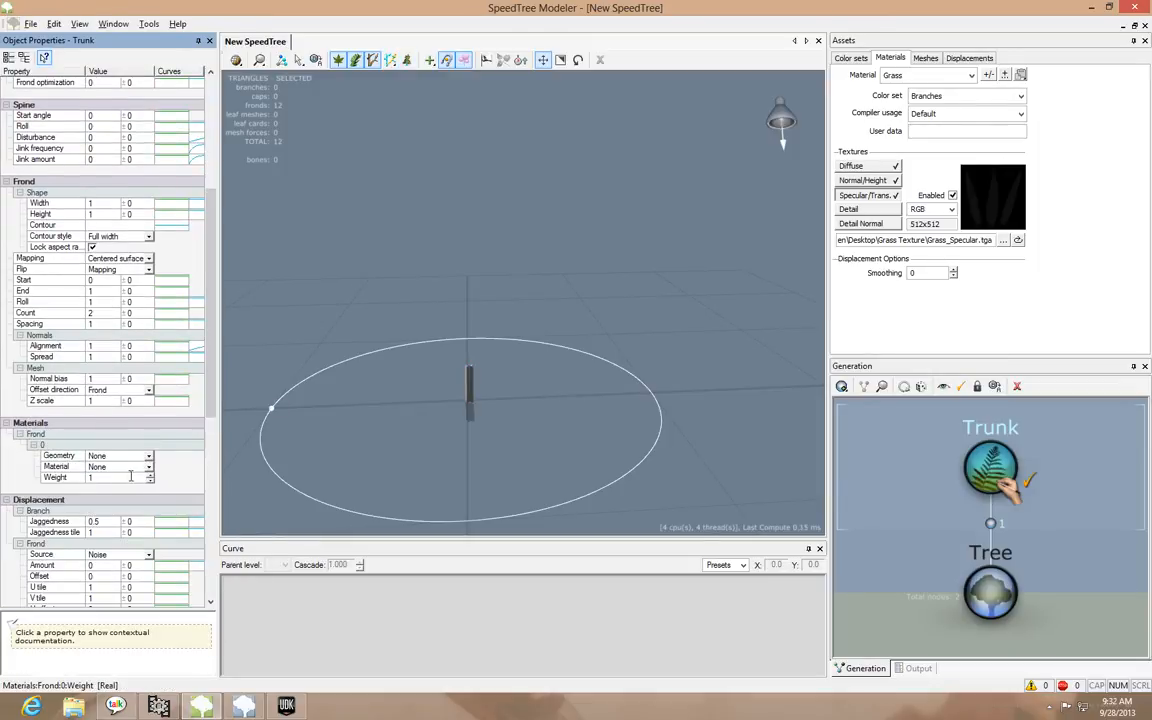
pyautogui.click(110, 467)
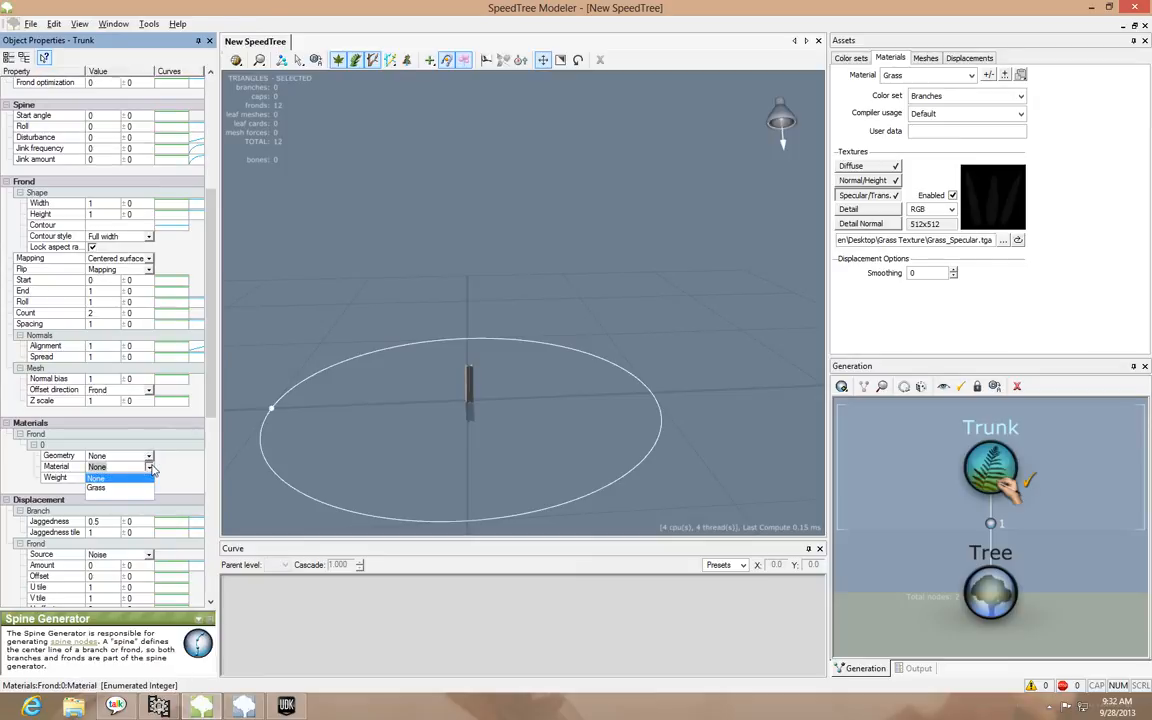
pyautogui.click(112, 488)
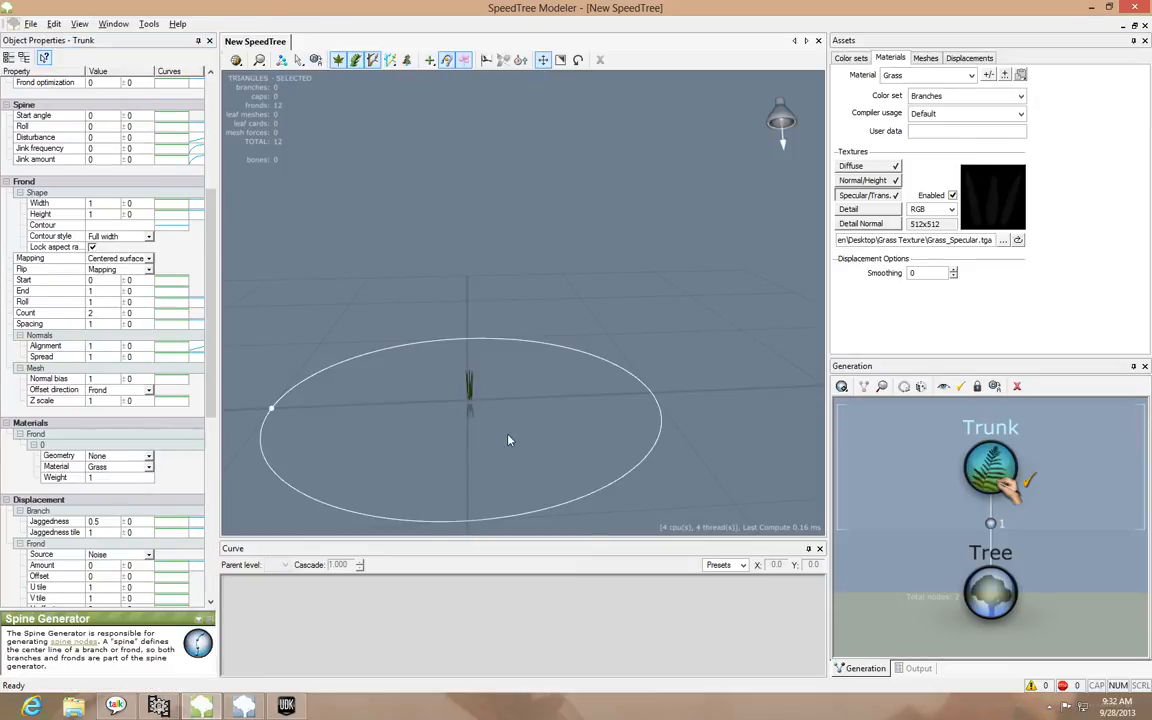
# Hand-draw seven upright grass fronds of varying lean, spread around the original frond within the tree's ground circle
pyautogui.moveTo(509, 437); pyautogui.dragTo(484, 448)
pyautogui.moveTo(535, 430); pyautogui.dragTo(528, 408, button='middle')
pyautogui.scroll(-2, 528, 408)
pyautogui.scroll(6, 528, 408)
pyautogui.scroll(-3, 517, 410)
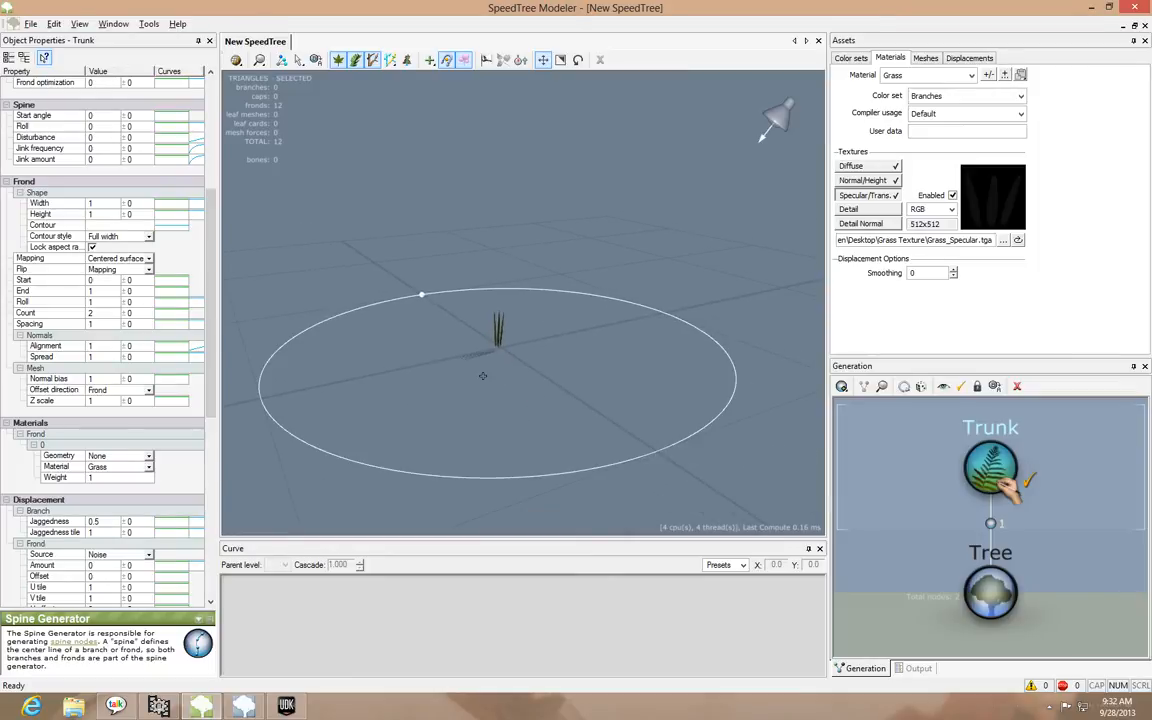
pyautogui.click(417, 394)
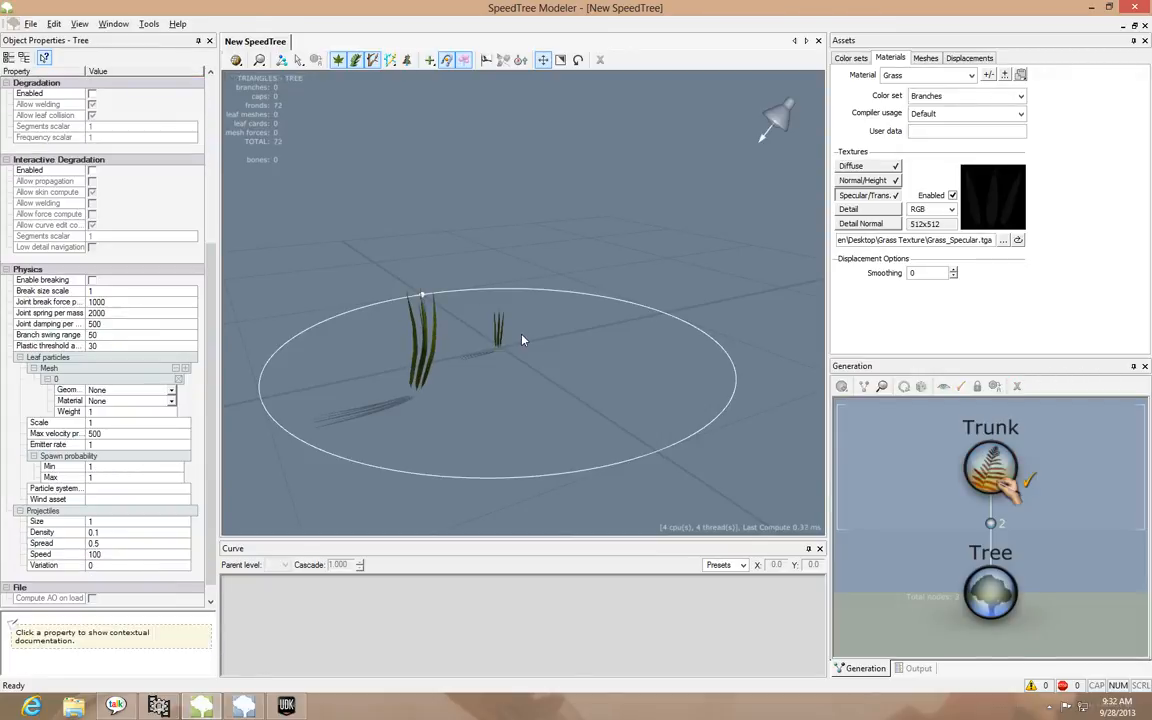
pyautogui.hotkey('ctrl', 'z')
pyautogui.moveTo(430, 394); pyautogui.dragTo(424, 260)
pyautogui.moveTo(571, 368)
pyautogui.mouseDown()
pyautogui.moveTo(571, 267)
pyautogui.moveTo(591, 206)
pyautogui.mouseUp()
pyautogui.moveTo(496, 303); pyautogui.dragTo(451, 299)
pyautogui.moveTo(359, 309); pyautogui.dragTo(367, 176)
pyautogui.moveTo(317, 407)
pyautogui.mouseDown()
pyautogui.moveTo(288, 322)
pyautogui.moveTo(303, 228)
pyautogui.mouseUp()
pyautogui.moveTo(595, 446); pyautogui.dragTo(608, 289)
pyautogui.moveTo(398, 461); pyautogui.dragTo(355, 280)
pyautogui.moveTo(462, 270); pyautogui.dragTo(477, 146)
pyautogui.moveTo(625, 193)
pyautogui.mouseDown()
pyautogui.moveTo(458, 213)
pyautogui.moveTo(558, 260)
pyautogui.moveTo(586, 301)
pyautogui.moveTo(662, 334)
pyautogui.mouseUp()
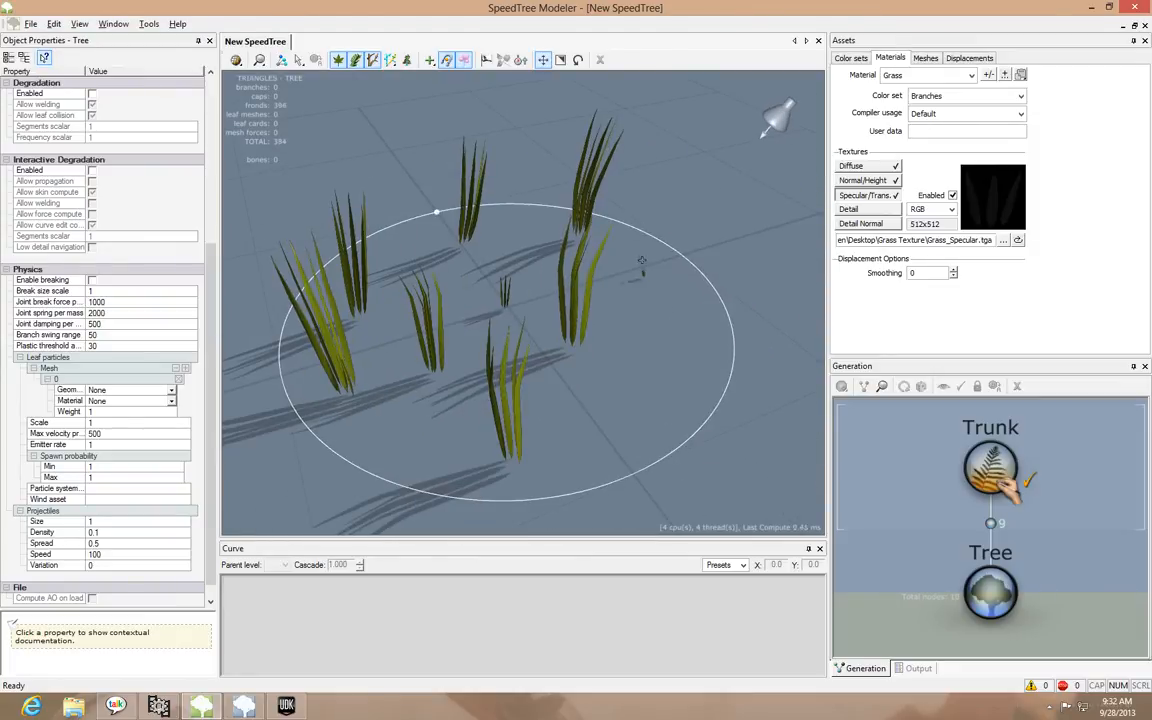
# Fill the remaining gaps in the ground circle with six more hand-drawn fronds, redrawing any that are badly placed
pyautogui.moveTo(642, 260); pyautogui.dragTo(640, 180)
pyautogui.moveTo(646, 417)
pyautogui.mouseDown()
pyautogui.moveTo(646, 286)
pyautogui.moveTo(724, 396)
pyautogui.moveTo(697, 419)
pyautogui.moveTo(660, 358)
pyautogui.moveTo(712, 379)
pyautogui.mouseUp()
pyautogui.moveTo(625, 330); pyautogui.dragTo(636, 225)
pyautogui.moveTo(510, 201)
pyautogui.mouseDown()
pyautogui.moveTo(494, 248)
pyautogui.moveTo(634, 213)
pyautogui.mouseUp()
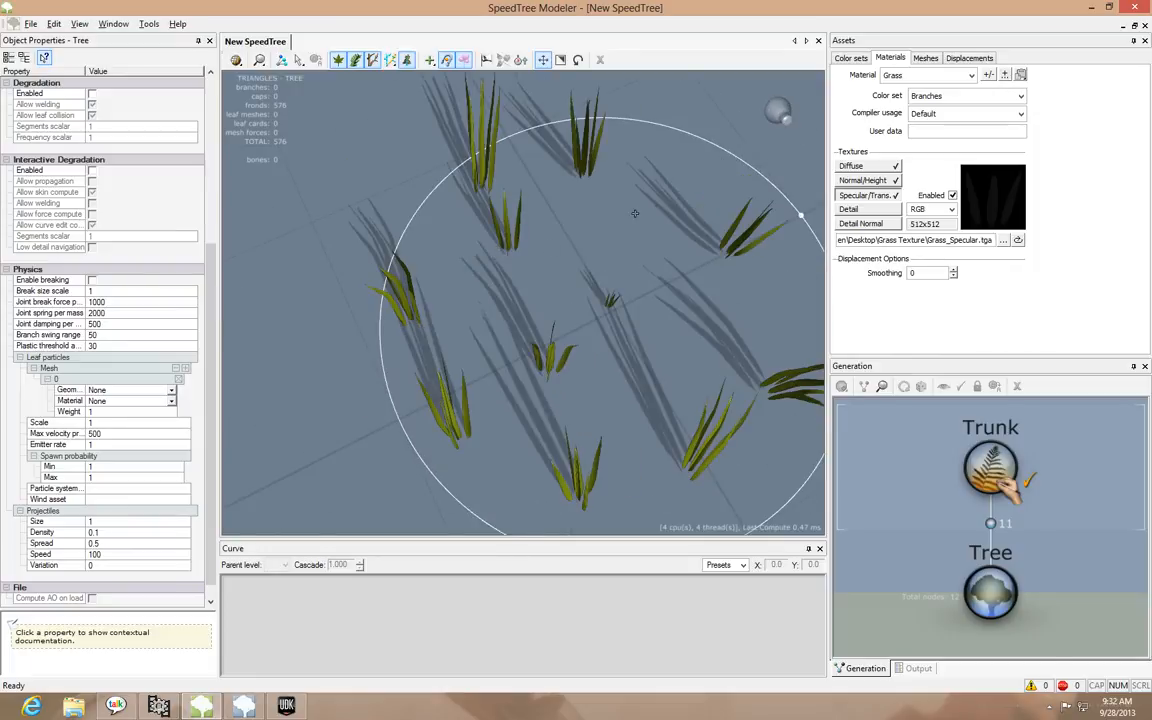
pyautogui.moveTo(738, 181)
pyautogui.mouseDown()
pyautogui.moveTo(541, 124)
pyautogui.moveTo(423, 136)
pyautogui.moveTo(394, 120)
pyautogui.moveTo(362, 246)
pyautogui.moveTo(395, 270)
pyautogui.moveTo(395, 198)
pyautogui.mouseUp()
pyautogui.moveTo(305, 259); pyautogui.dragTo(283, 126)
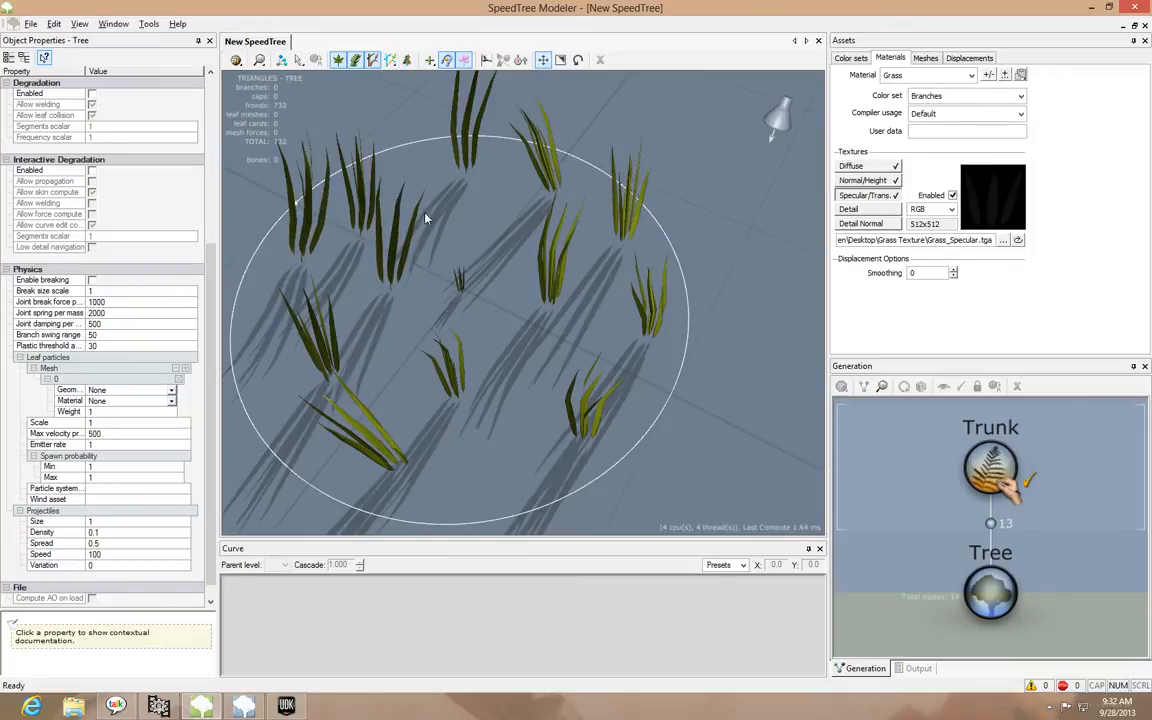
pyautogui.hotkey('ctrl', 'z')
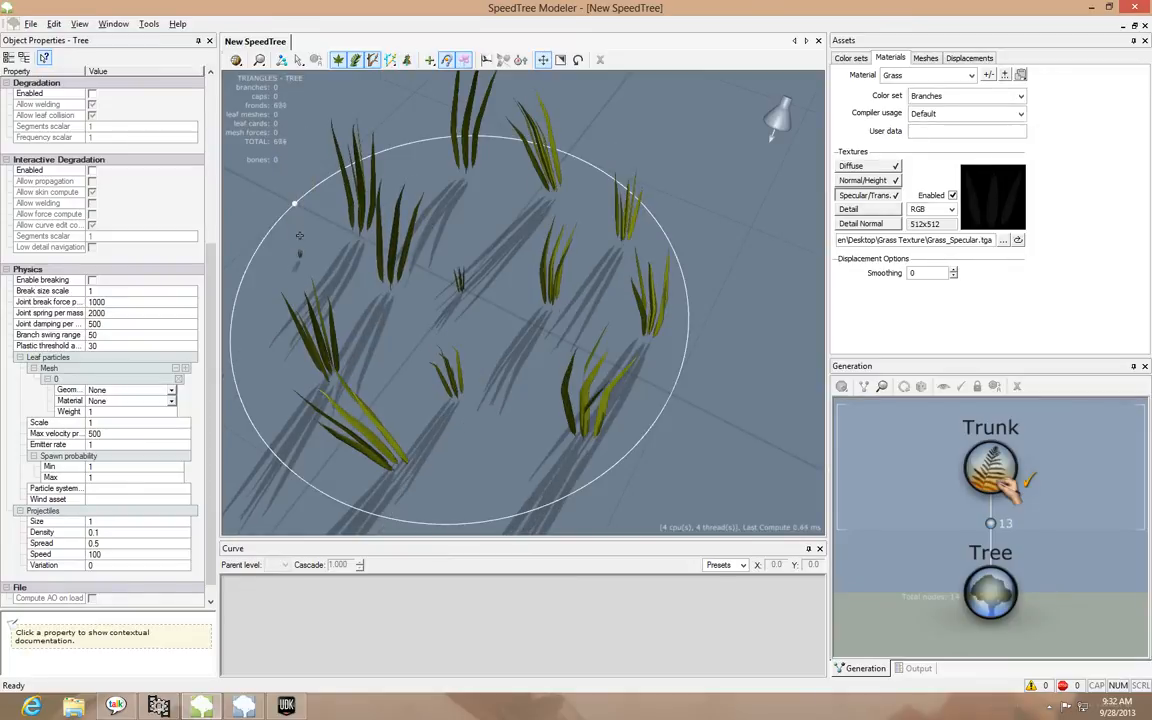
pyautogui.moveTo(299, 236); pyautogui.dragTo(298, 140)
pyautogui.moveTo(470, 281)
pyautogui.mouseDown()
pyautogui.moveTo(460, 239)
pyautogui.moveTo(449, 241)
pyautogui.mouseUp()
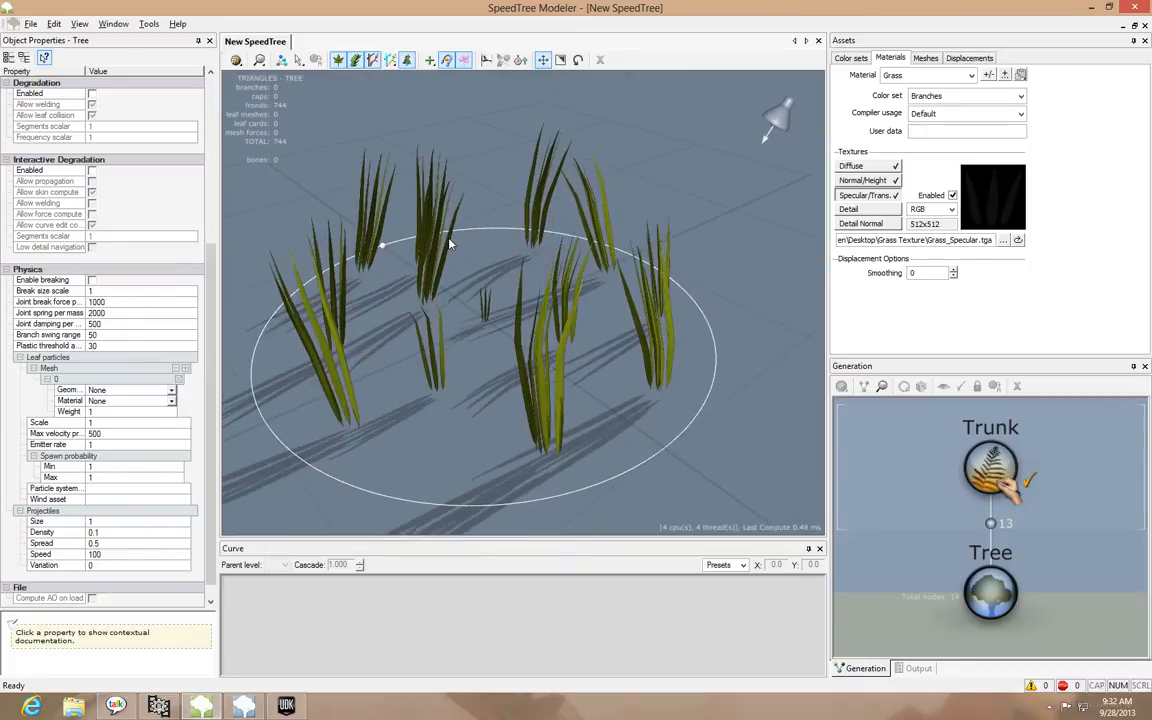
pyautogui.hotkey('ctrl', 'z')
pyautogui.moveTo(378, 274); pyautogui.dragTo(386, 170)
pyautogui.moveTo(443, 278)
pyautogui.mouseDown()
pyautogui.moveTo(357, 303)
pyautogui.moveTo(391, 293)
pyautogui.moveTo(447, 314)
pyautogui.moveTo(496, 283)
pyautogui.moveTo(494, 145)
pyautogui.mouseUp()
pyautogui.moveTo(567, 220); pyautogui.dragTo(657, 250)
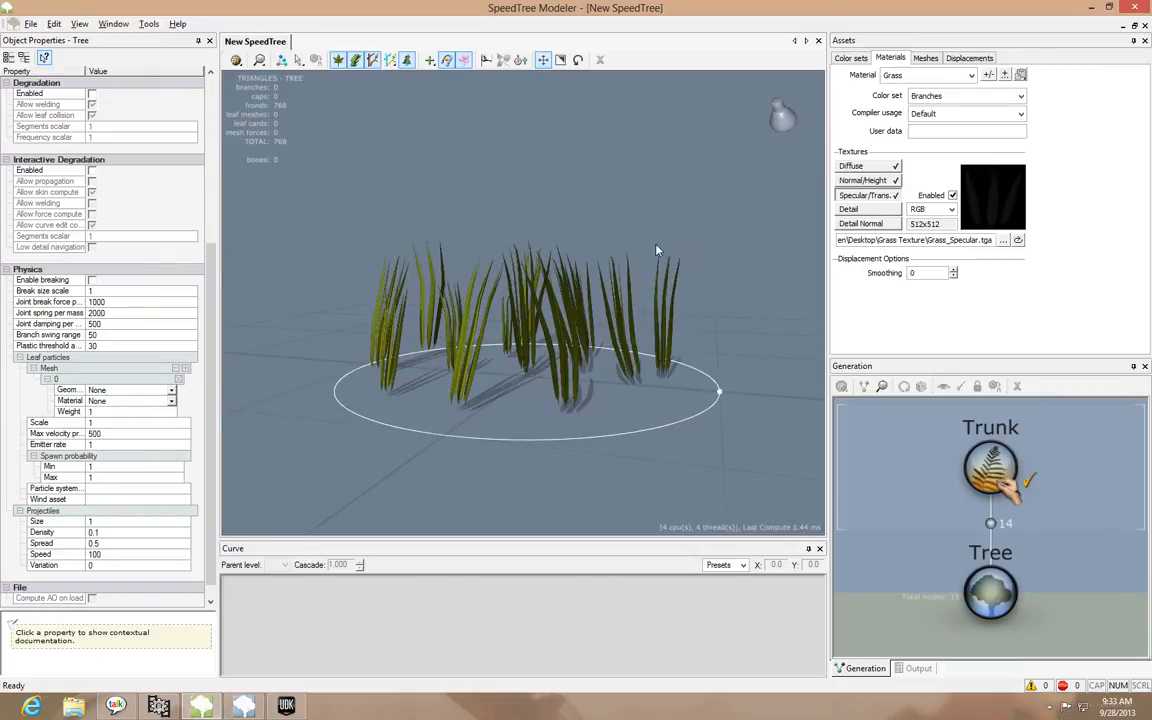
# Set the Trunk generator's size scalar to 2 and check the enlarged grass
pyautogui.click(986, 467)
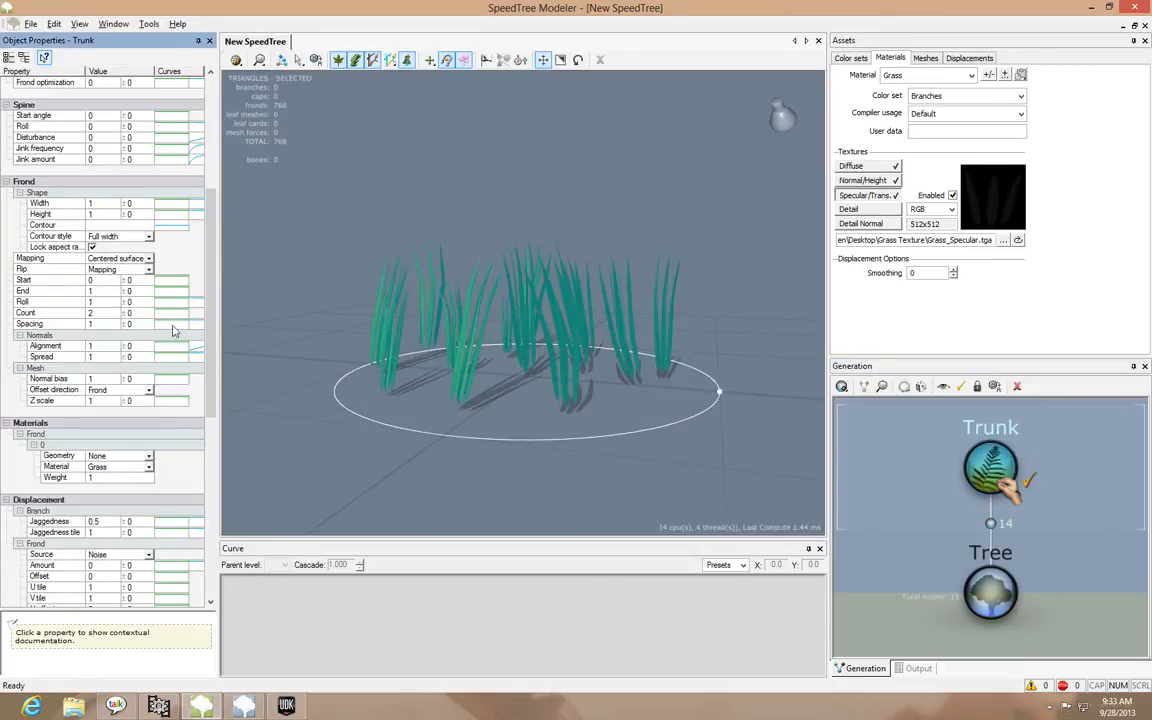
pyautogui.moveTo(212, 316); pyautogui.dragTo(218, 170)
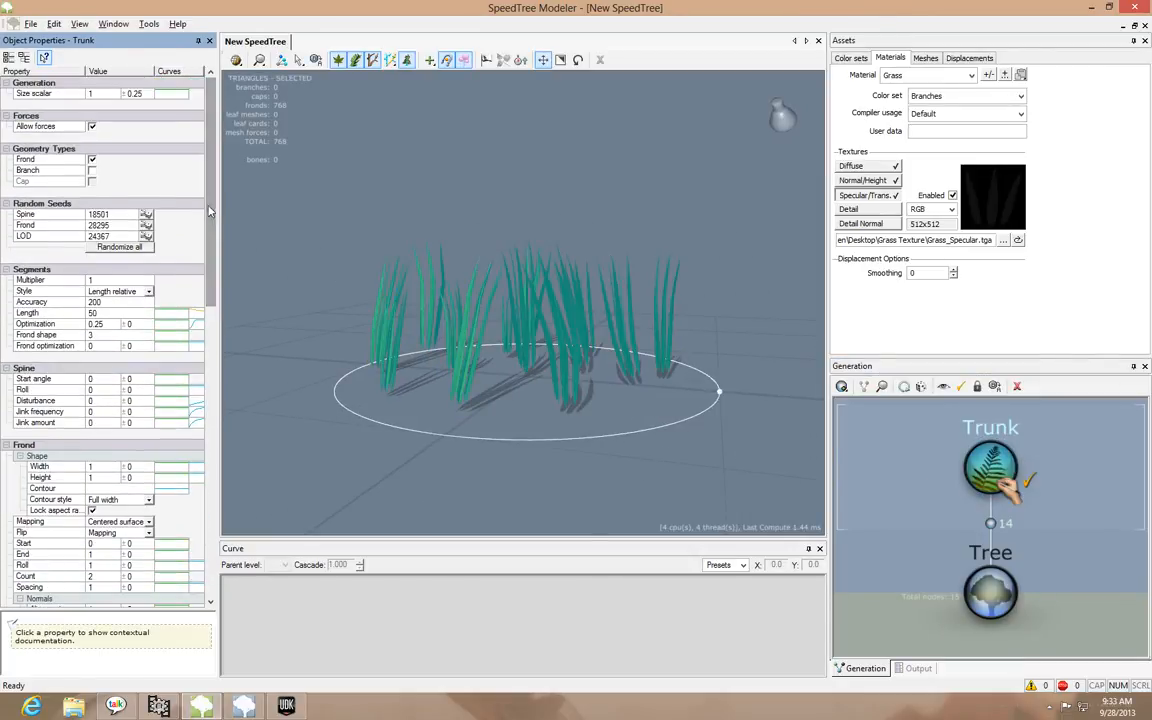
pyautogui.click(77, 95)
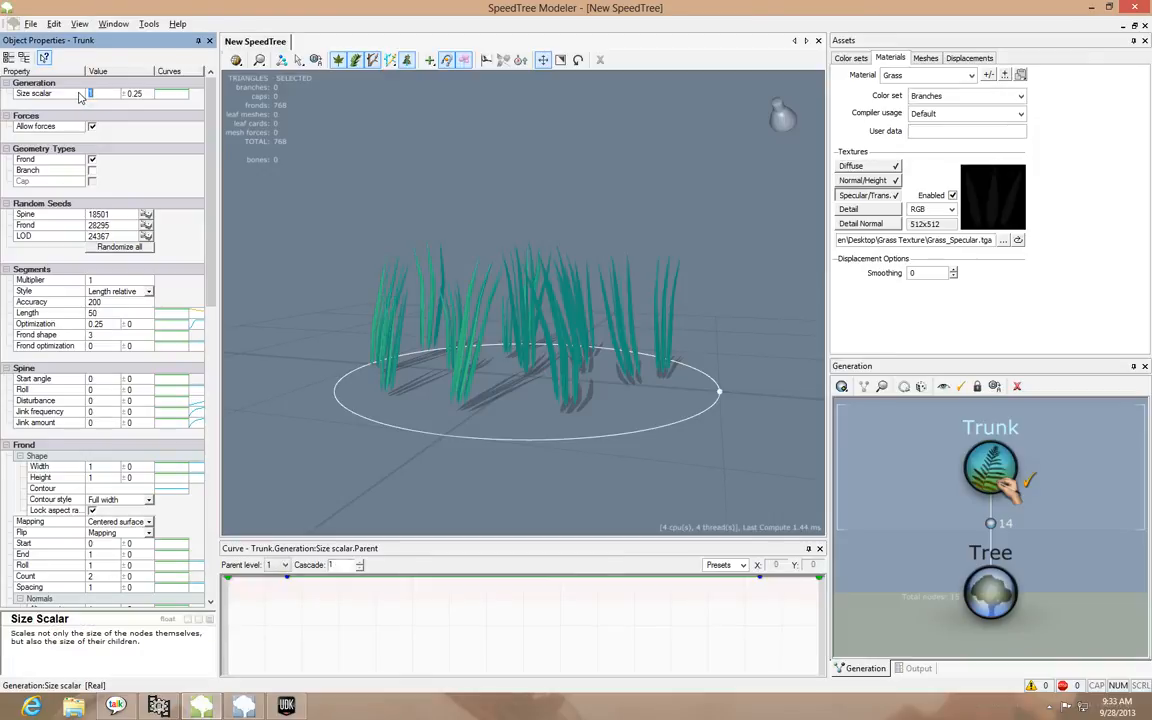
pyautogui.press('Return')
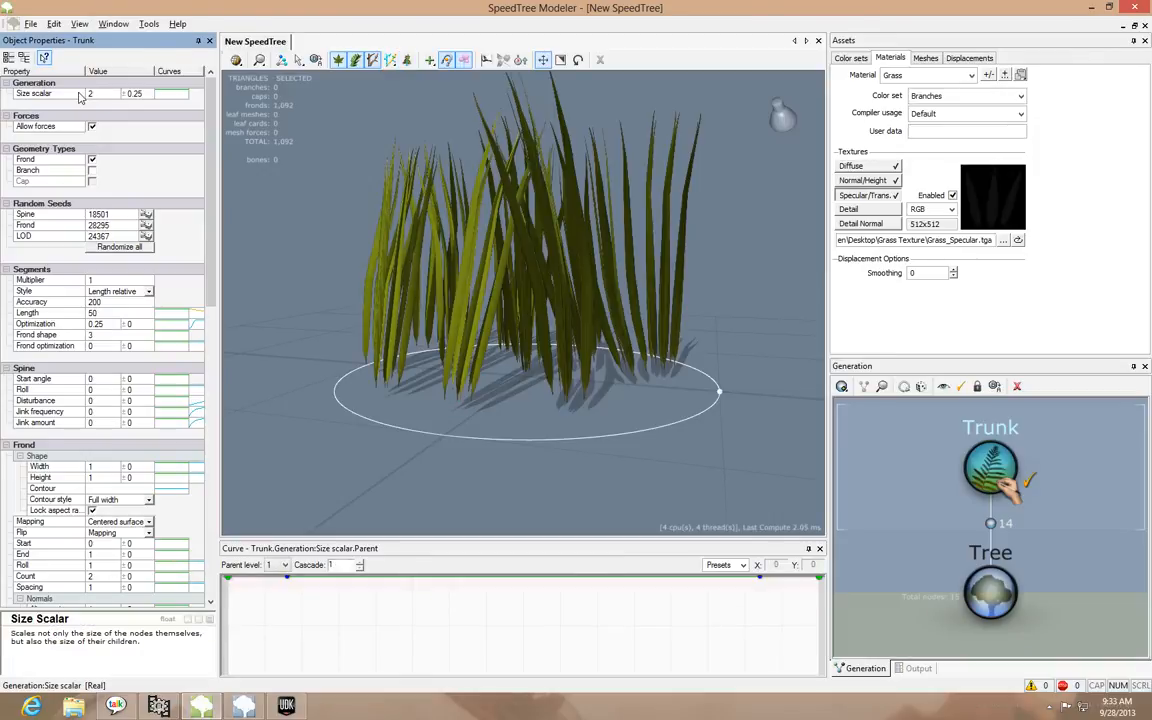
pyautogui.moveTo(578, 212); pyautogui.dragTo(514, 254)
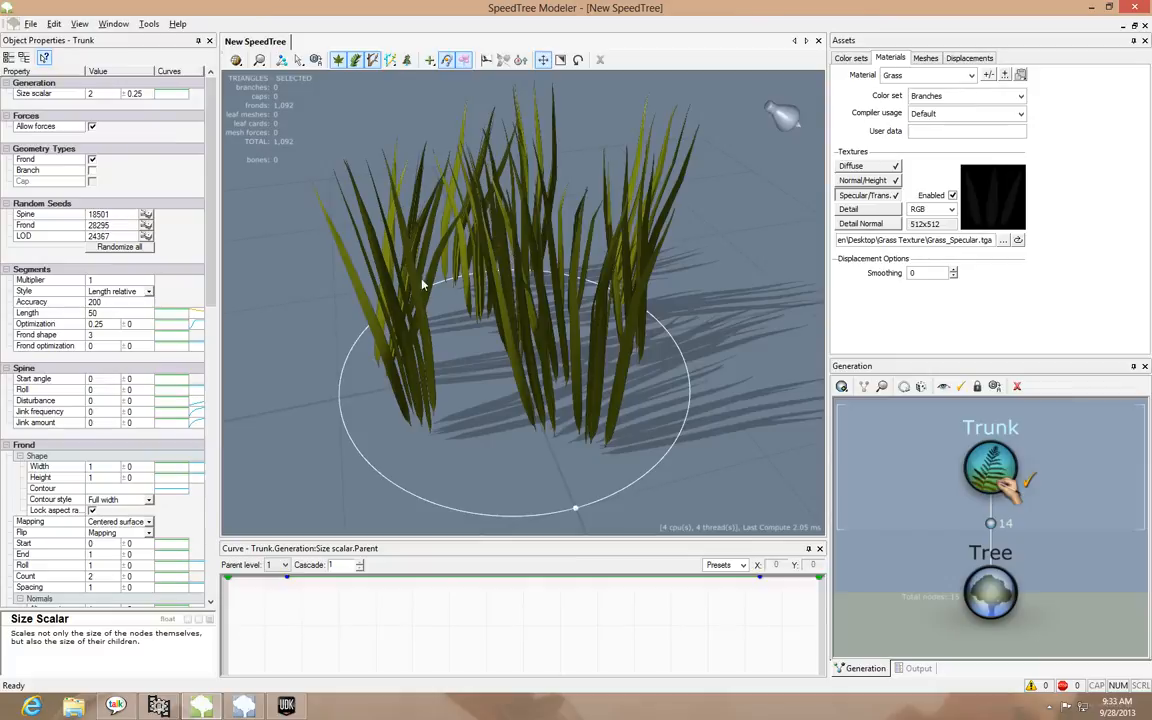
# Set the Trunk generator's frond width to 2 and check the blade bases at ground level
pyautogui.click(100, 466)
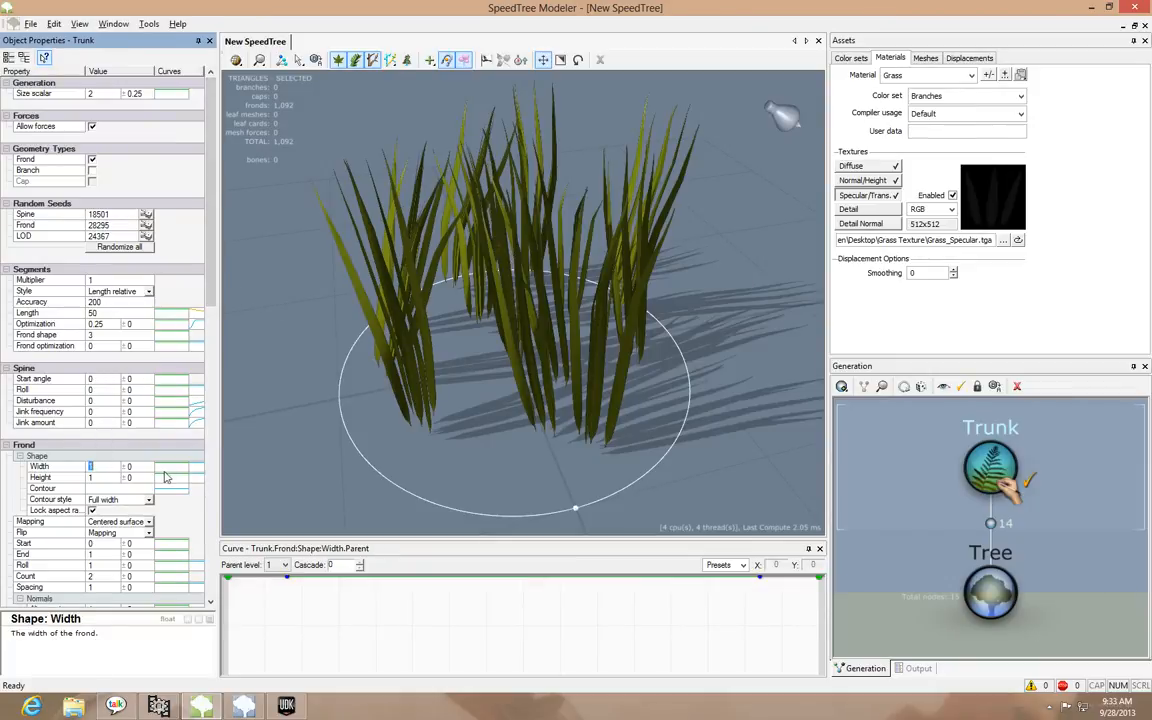
pyautogui.write('2')
pyautogui.press('Return')
pyautogui.moveTo(520, 415); pyautogui.dragTo(409, 378)
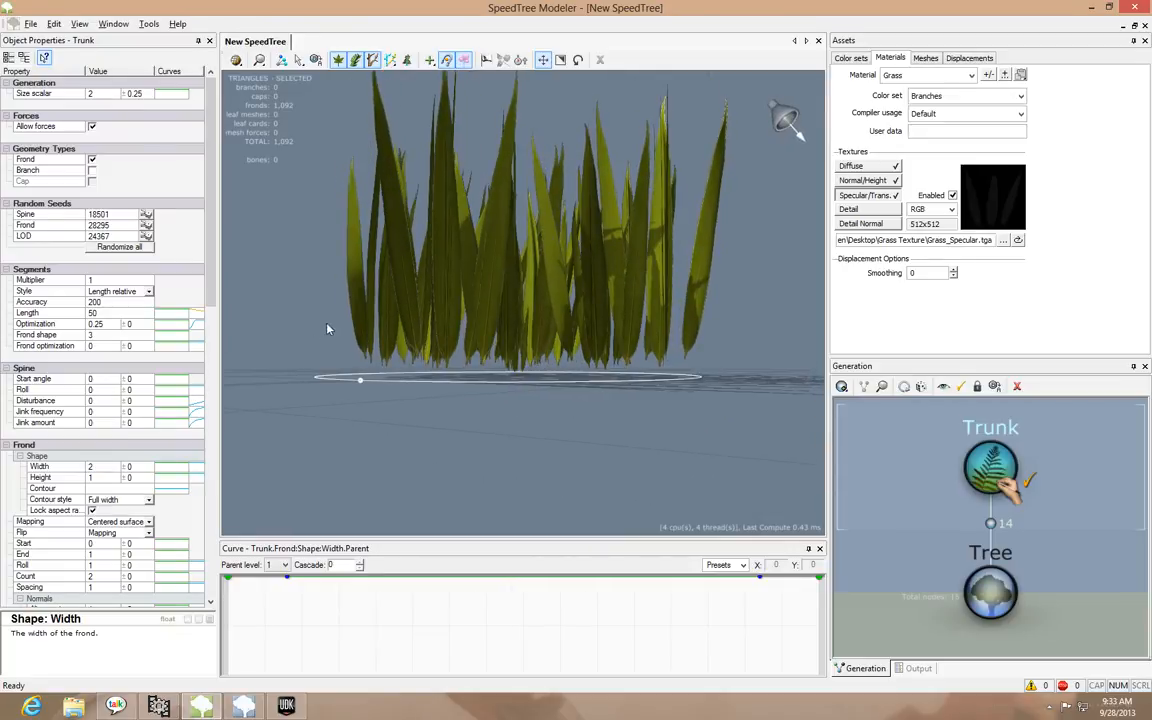
# Lower the grass below the ground plane by trying a Tree sink of 1, settling on 2
pyautogui.click(990, 588)
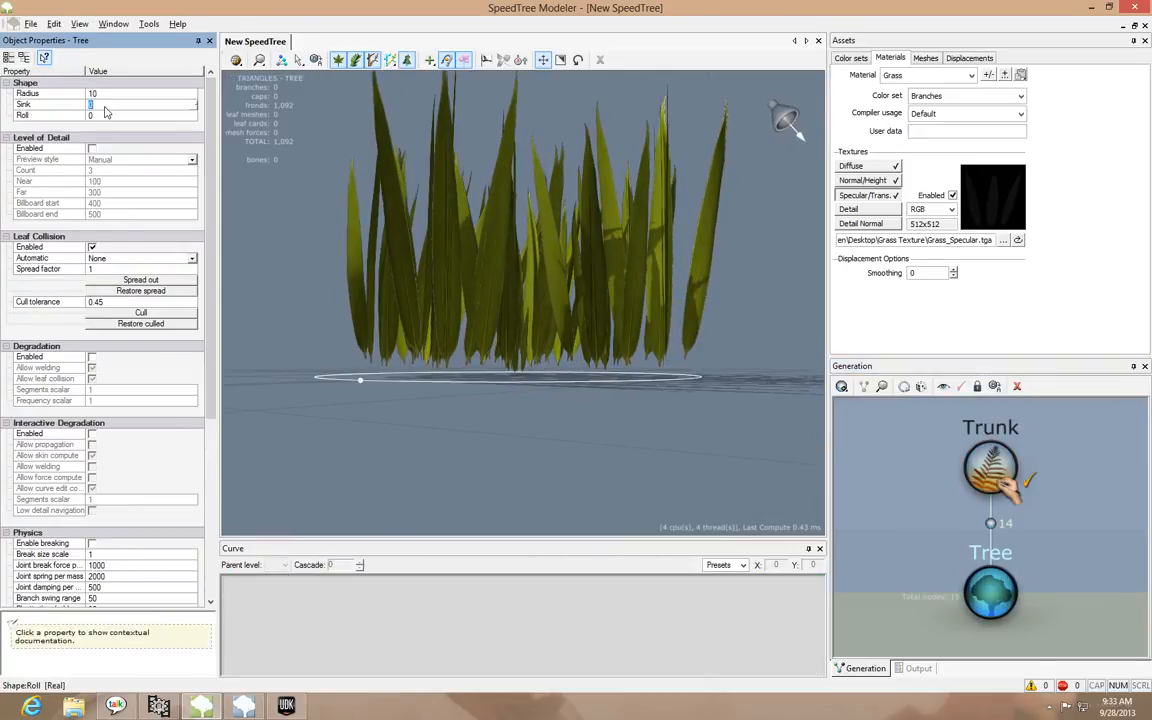
pyautogui.click(104, 105)
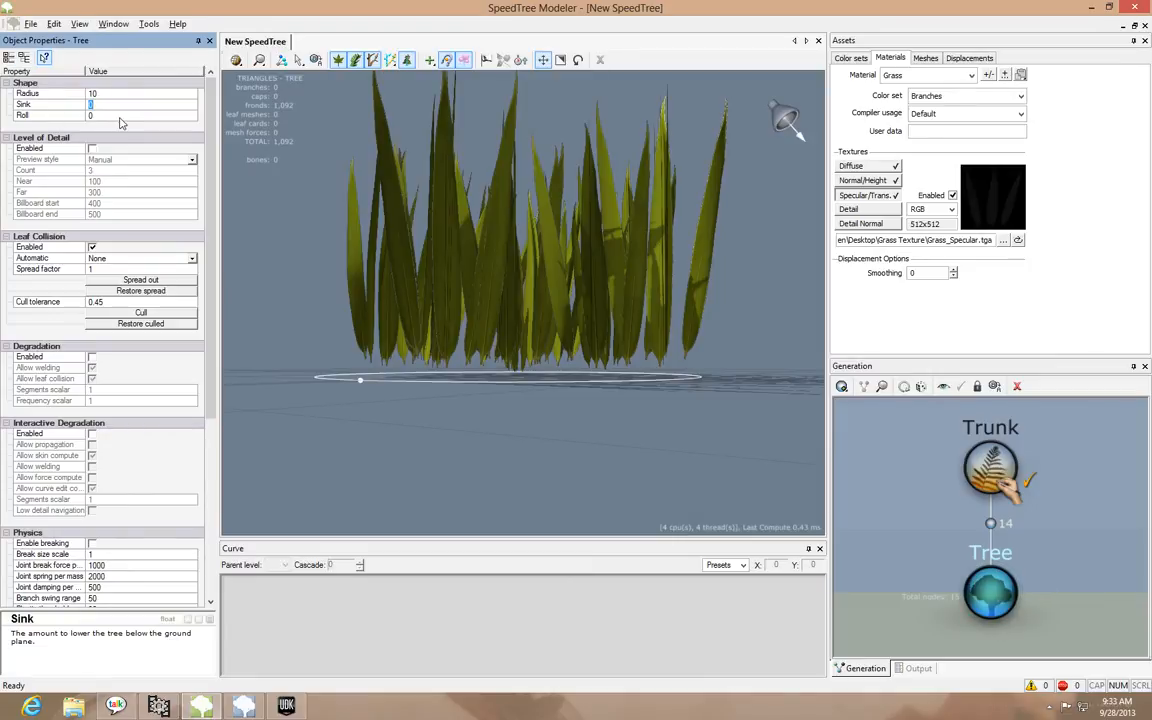
pyautogui.write('1')
pyautogui.press('Tab')
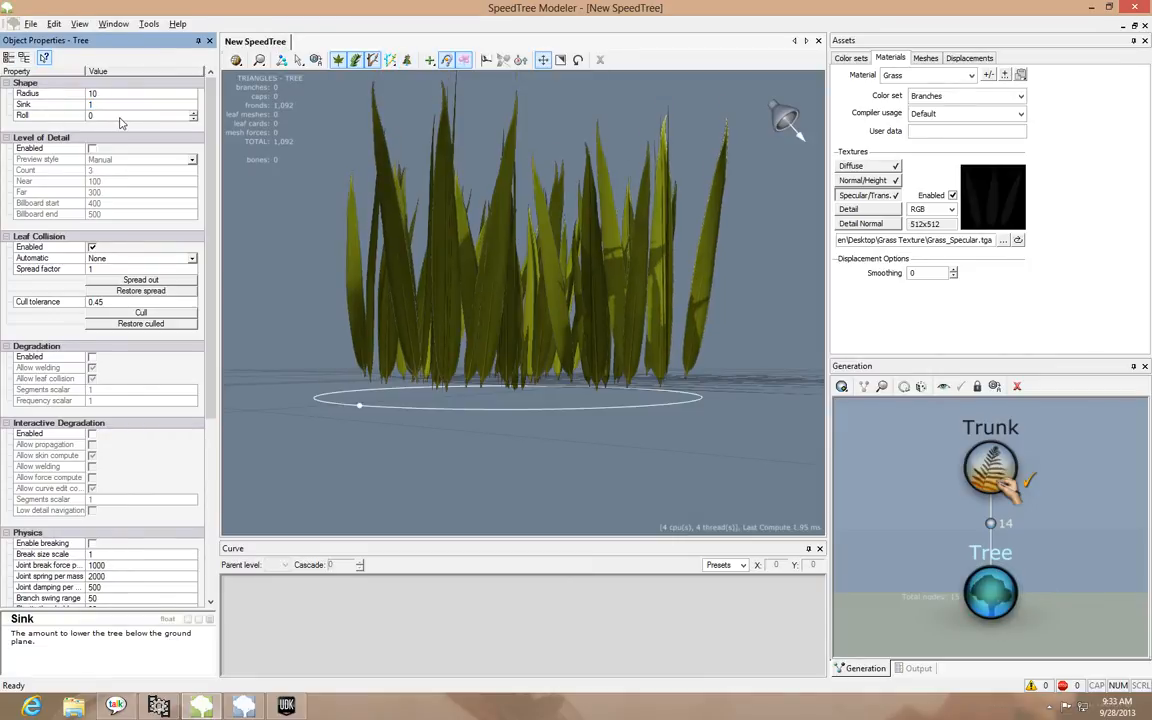
pyautogui.click(117, 104)
pyautogui.write('2')
pyautogui.press('Return')
pyautogui.moveTo(598, 328); pyautogui.dragTo(670, 327)
pyautogui.moveTo(742, 374); pyautogui.dragTo(470, 350)
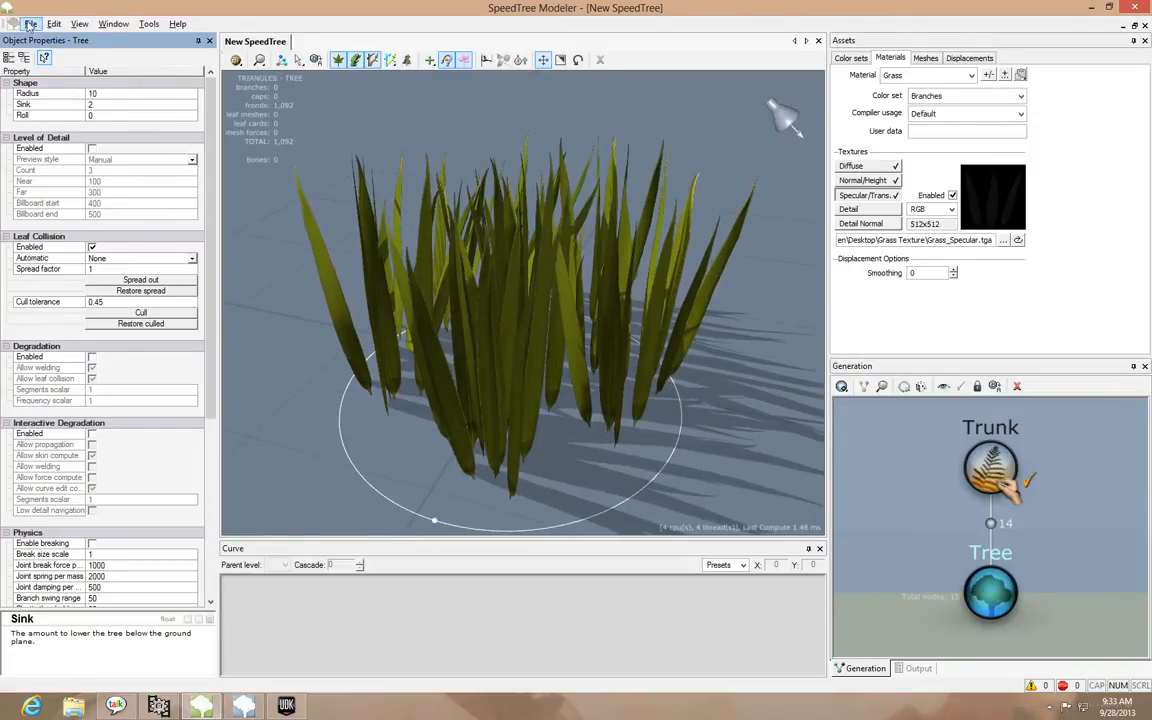
# Save the model as a SpeedTree procedural model named Grass_ in the desktop's Grass Texture folder
pyautogui.click(31, 23)
pyautogui.click(72, 119)
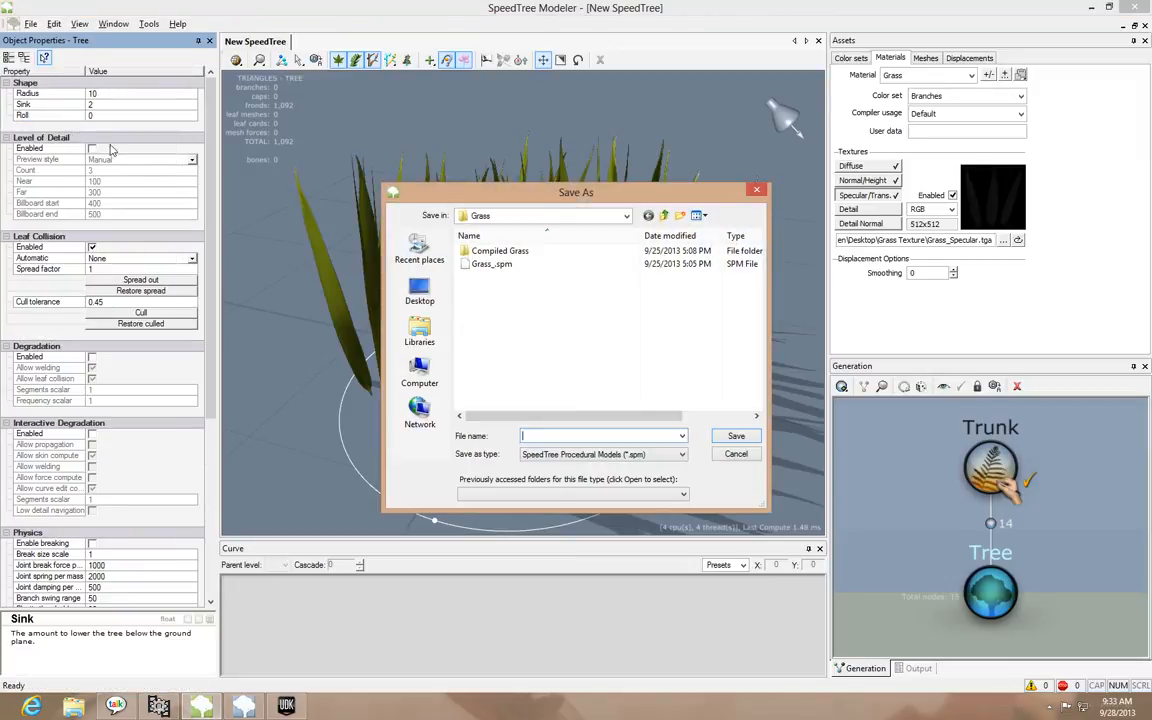
pyautogui.click(420, 292)
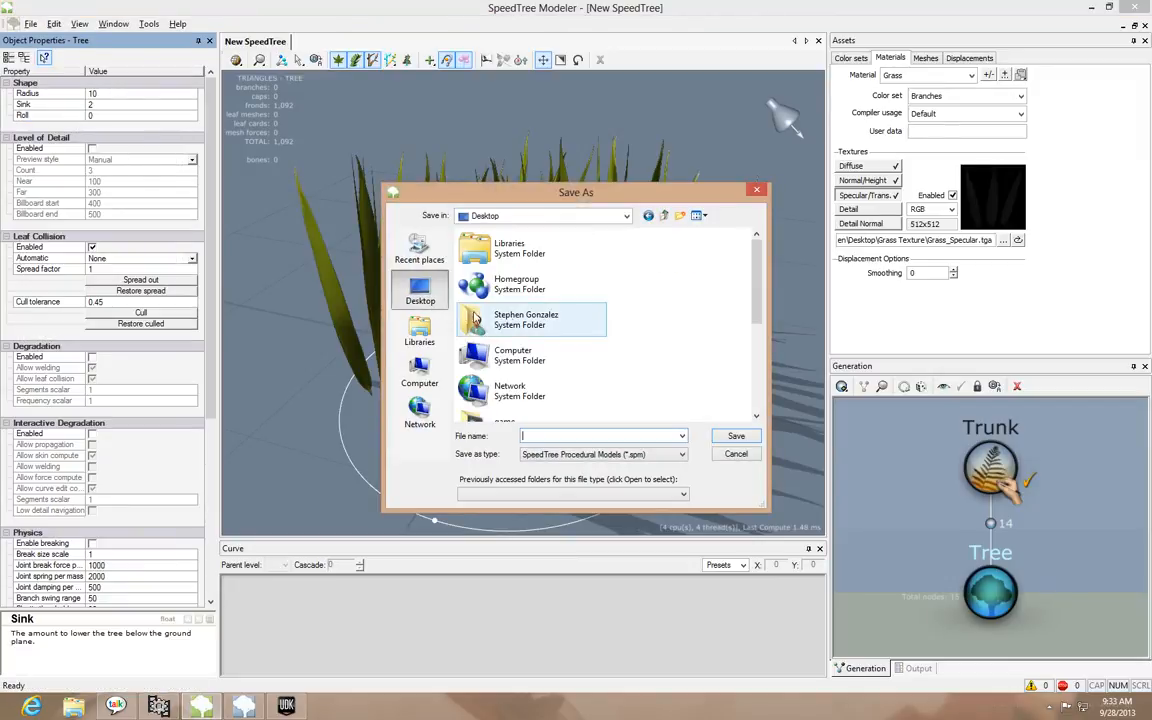
pyautogui.click(550, 338)
pyautogui.scroll(-1, 550, 340)
pyautogui.scroll(1, 555, 342)
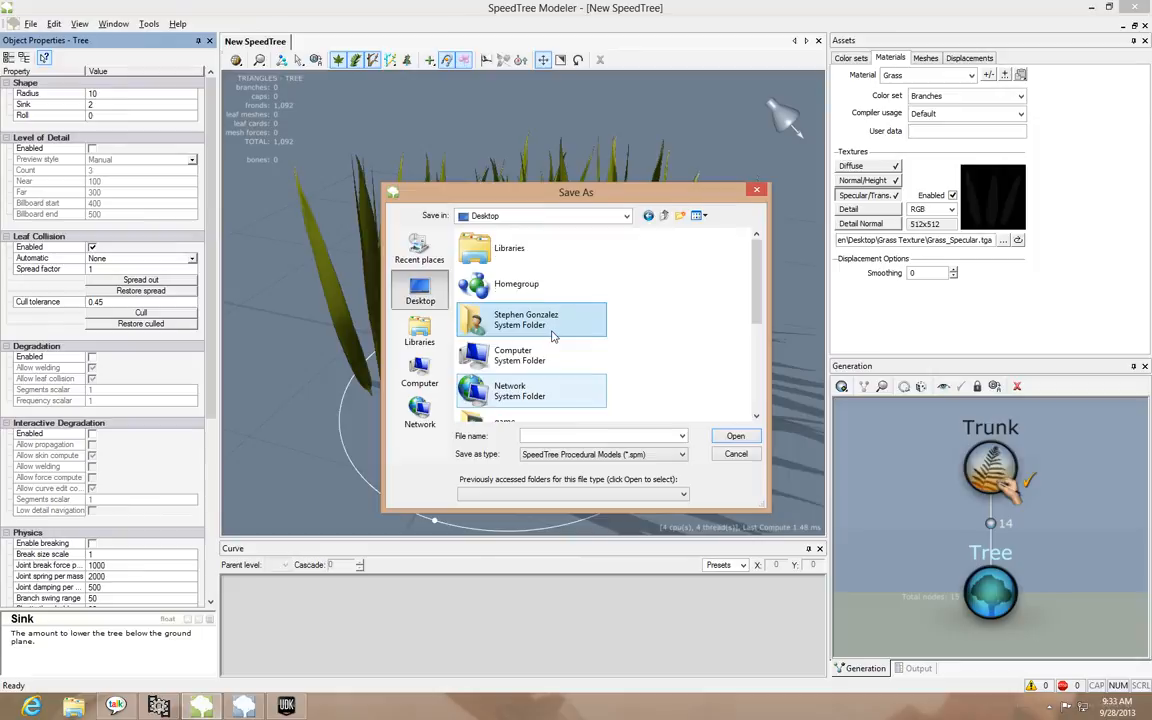
pyautogui.scroll(-2, 568, 346)
pyautogui.doubleClick(518, 262)
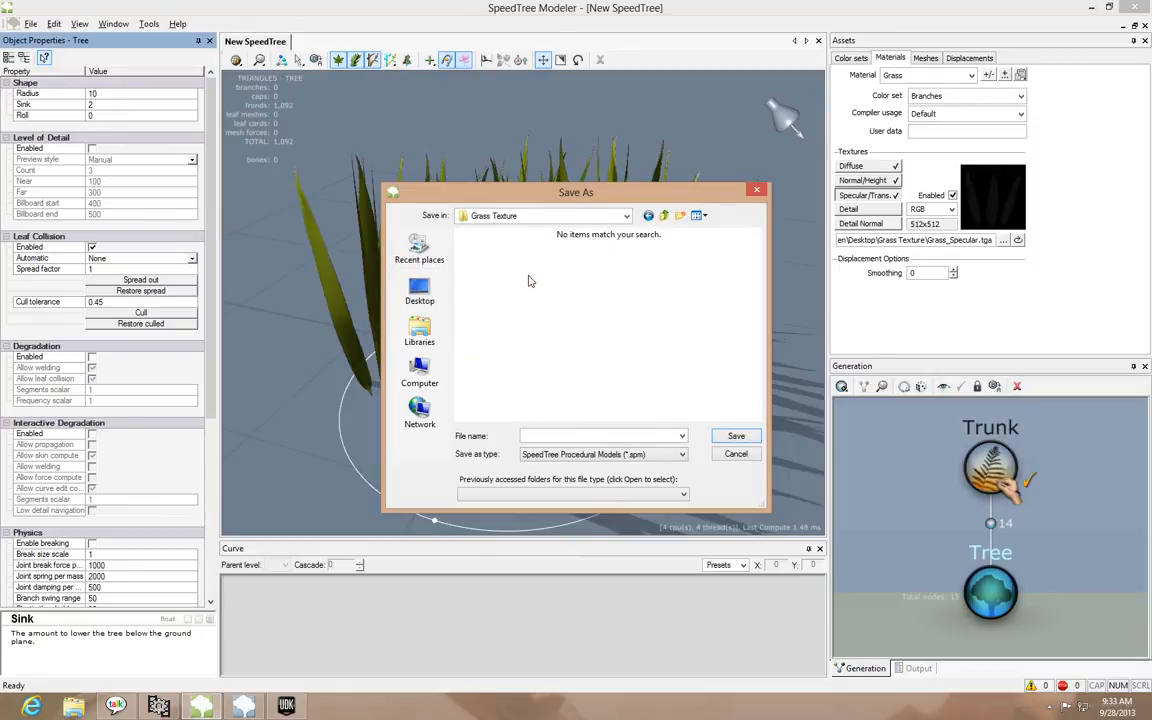
pyautogui.rightClick(540, 341)
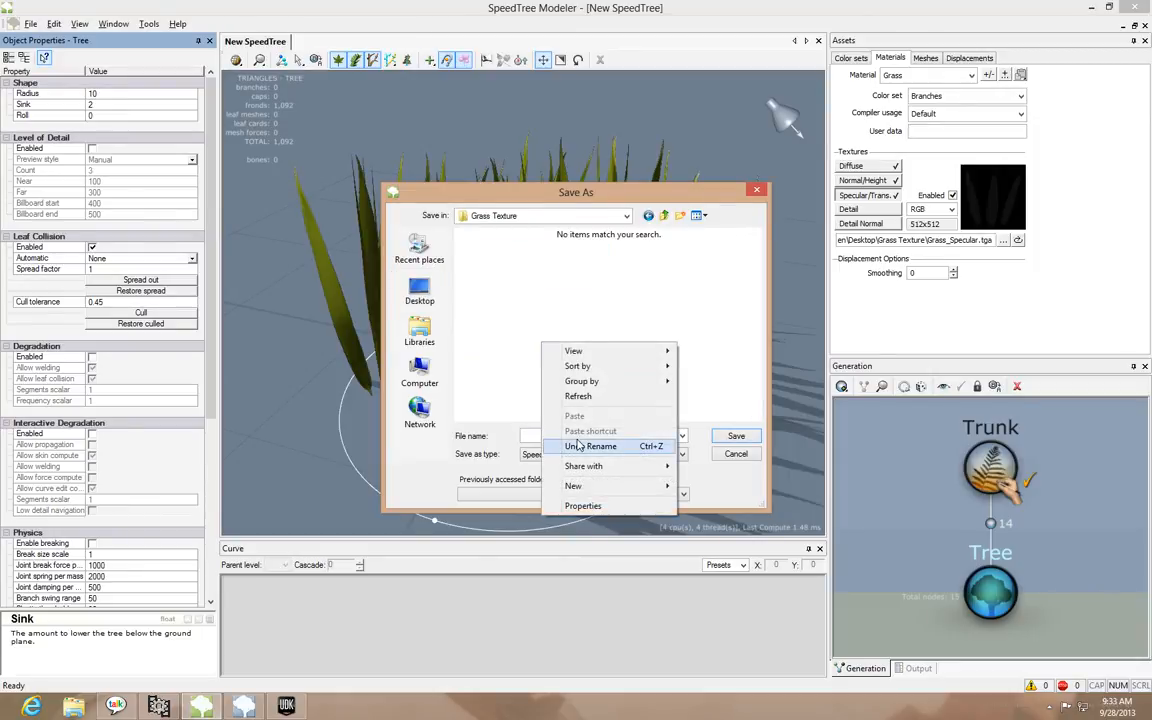
pyautogui.click(468, 355)
pyautogui.write('Grass_')
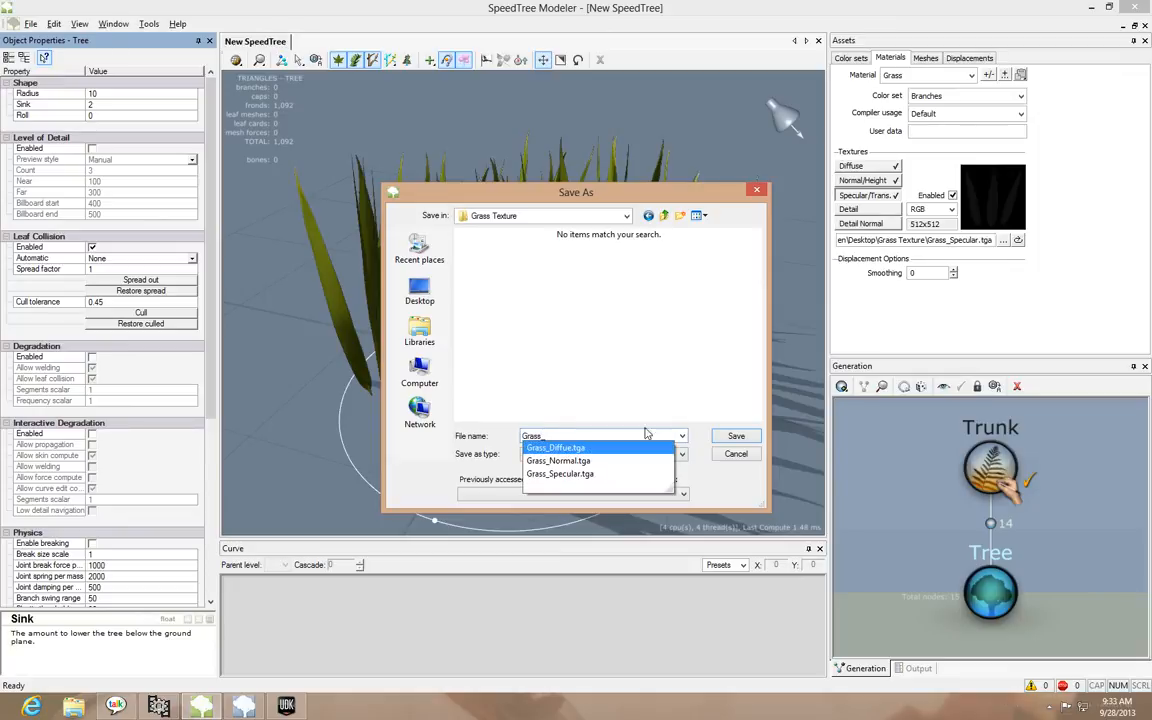
pyautogui.click(636, 375)
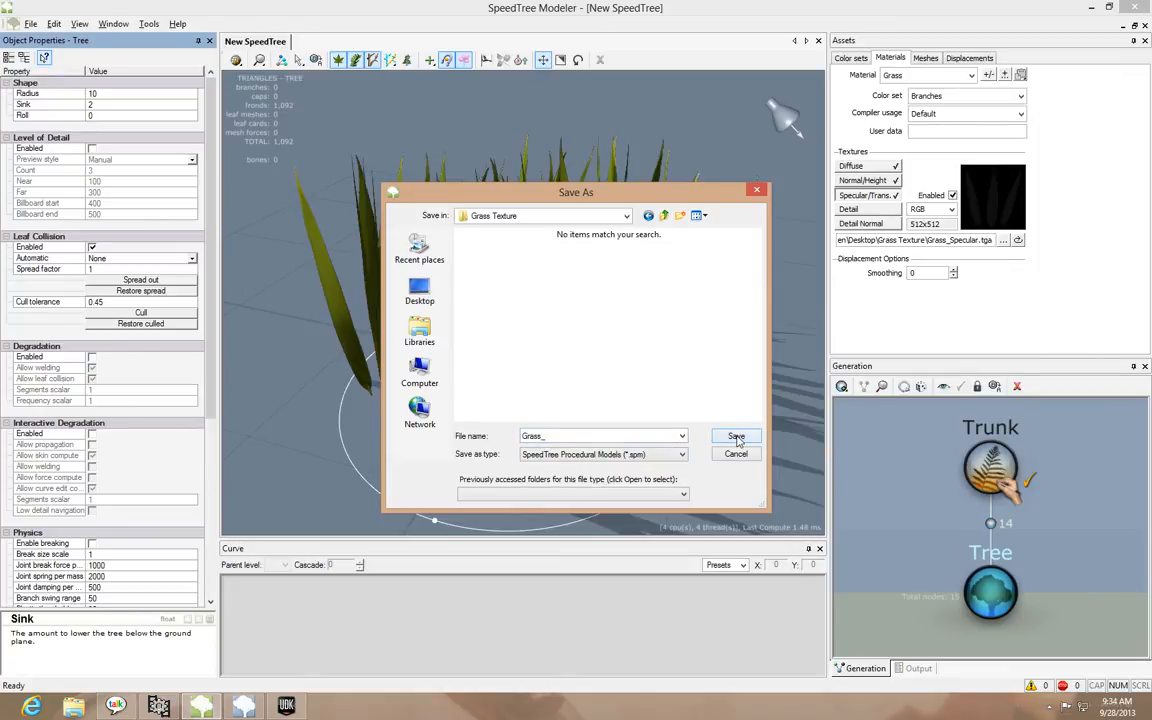
pyautogui.click(736, 437)
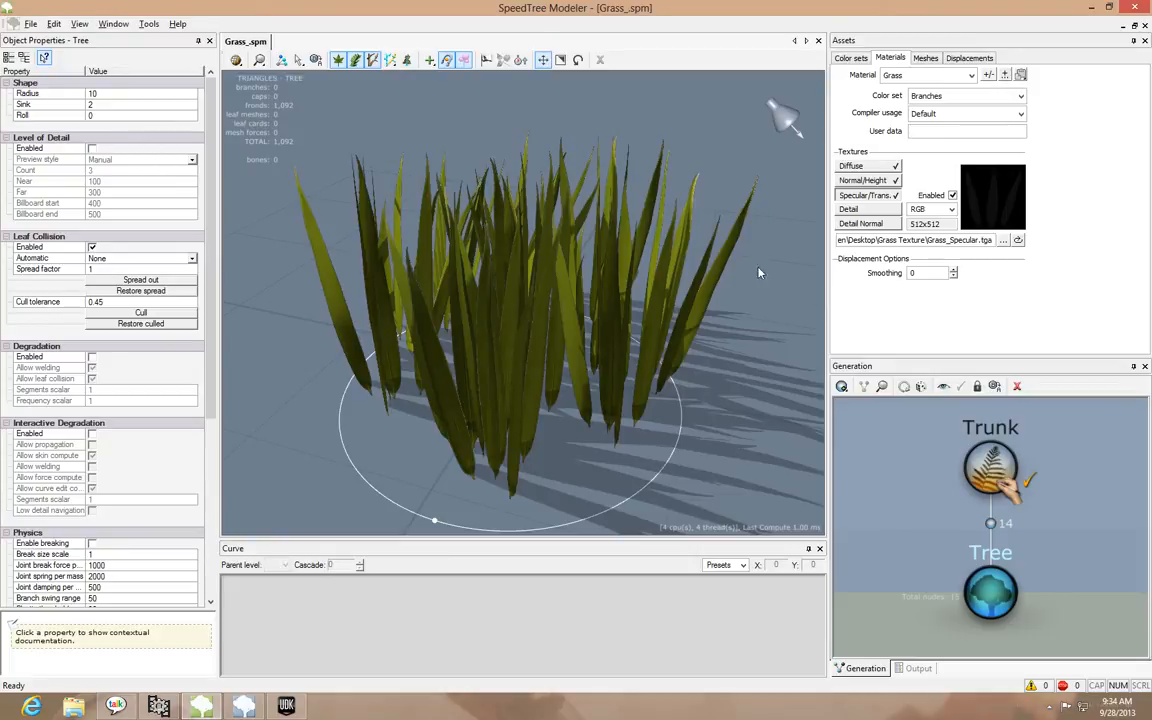
# Give the saved grass model a last look, close SpeedTree Modeler and switch to SpeedTree Compiler
pyautogui.moveTo(661, 203); pyautogui.dragTo(648, 248)
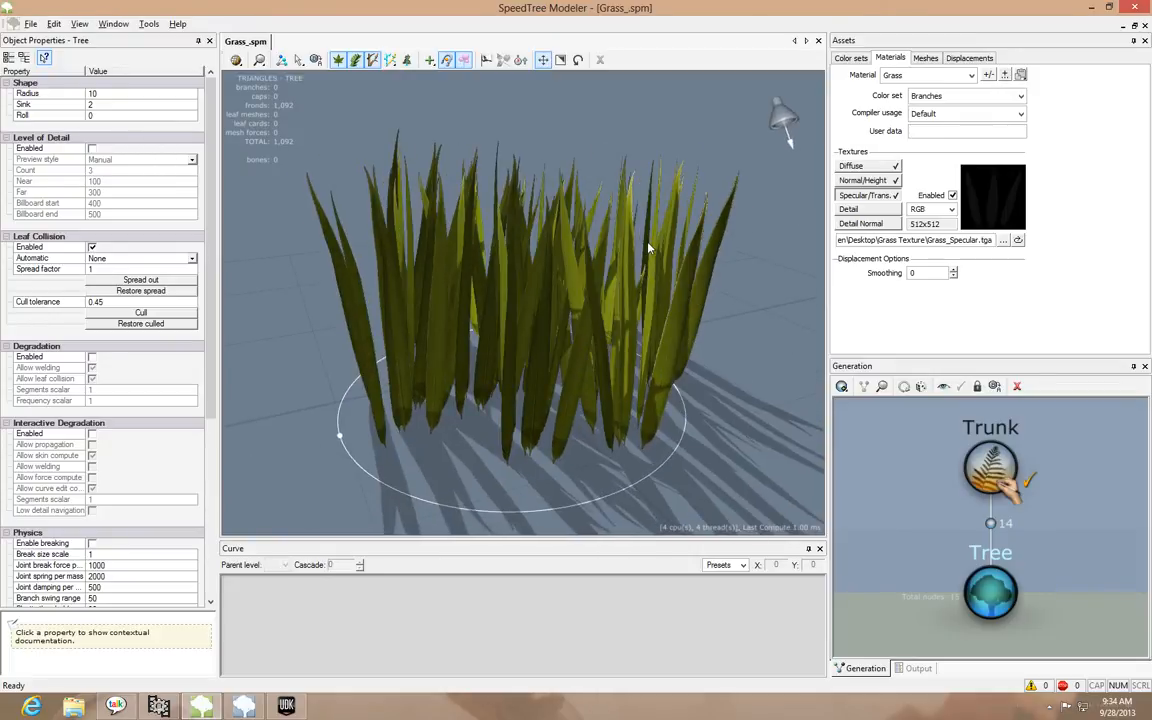
pyautogui.click(1135, 7)
pyautogui.click(205, 707)
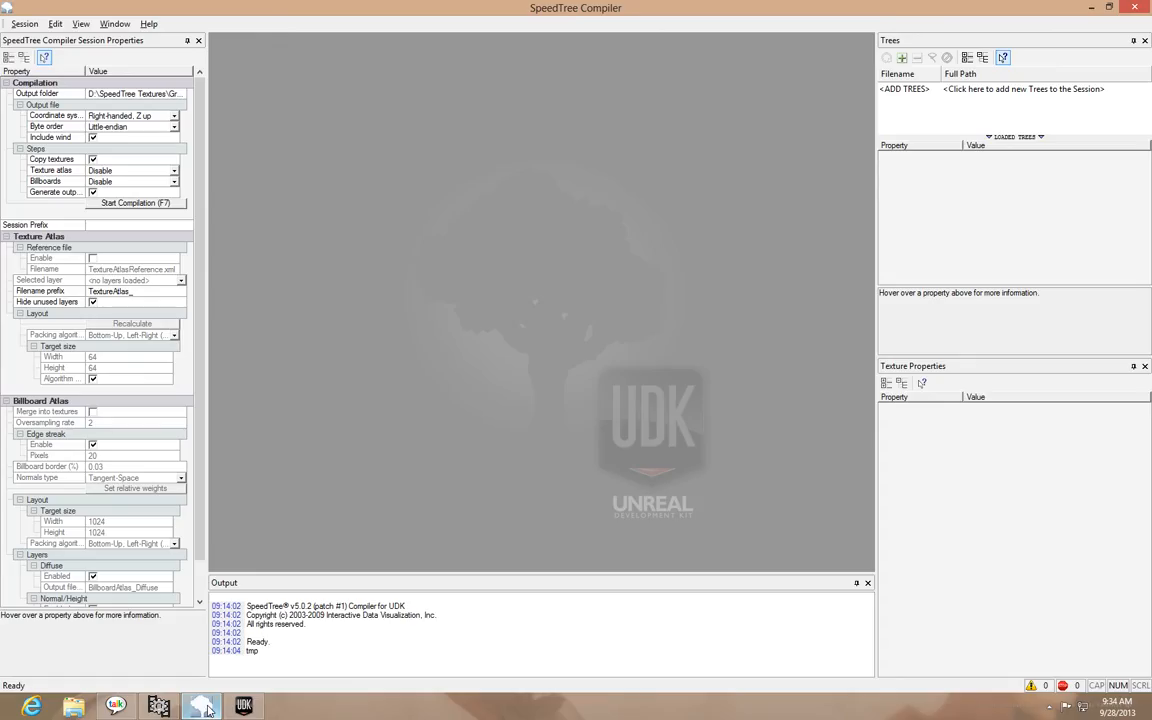
# Create a new compiler session containing Grass_.spm from the desktop's Grass Texture folder, accepting the remaining setup wizard settings
pyautogui.click(24, 23)
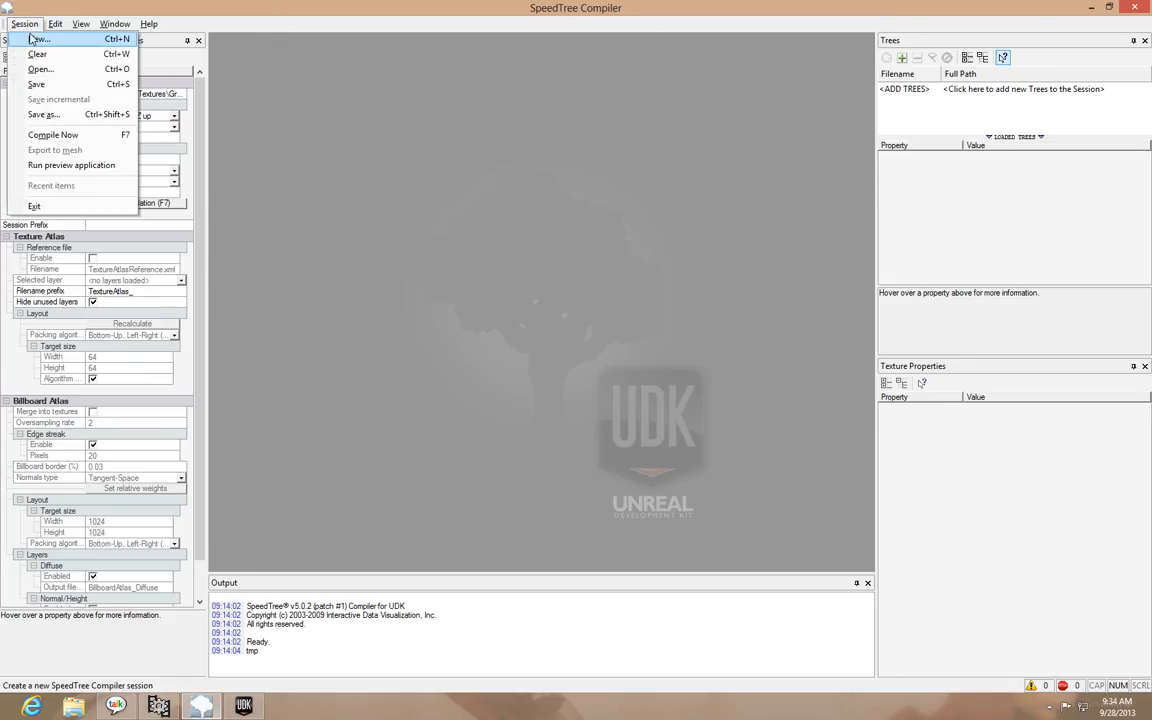
pyautogui.click(32, 35)
pyautogui.moveTo(525, 231); pyautogui.dragTo(506, 218)
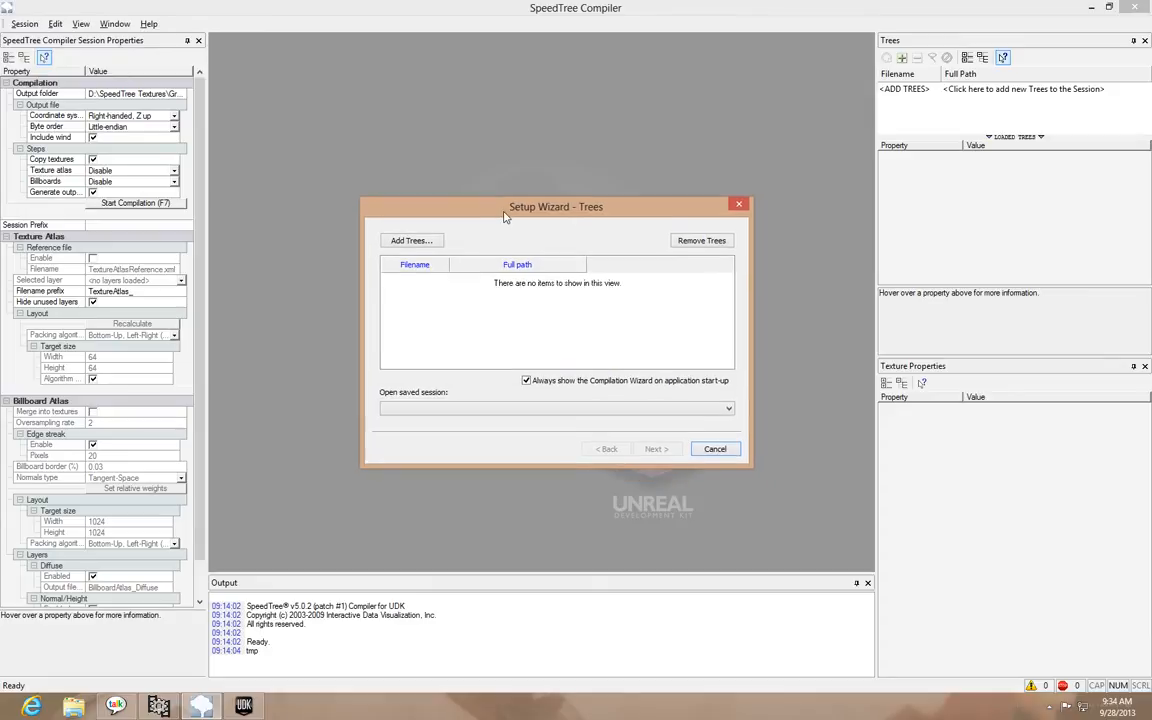
pyautogui.click(410, 241)
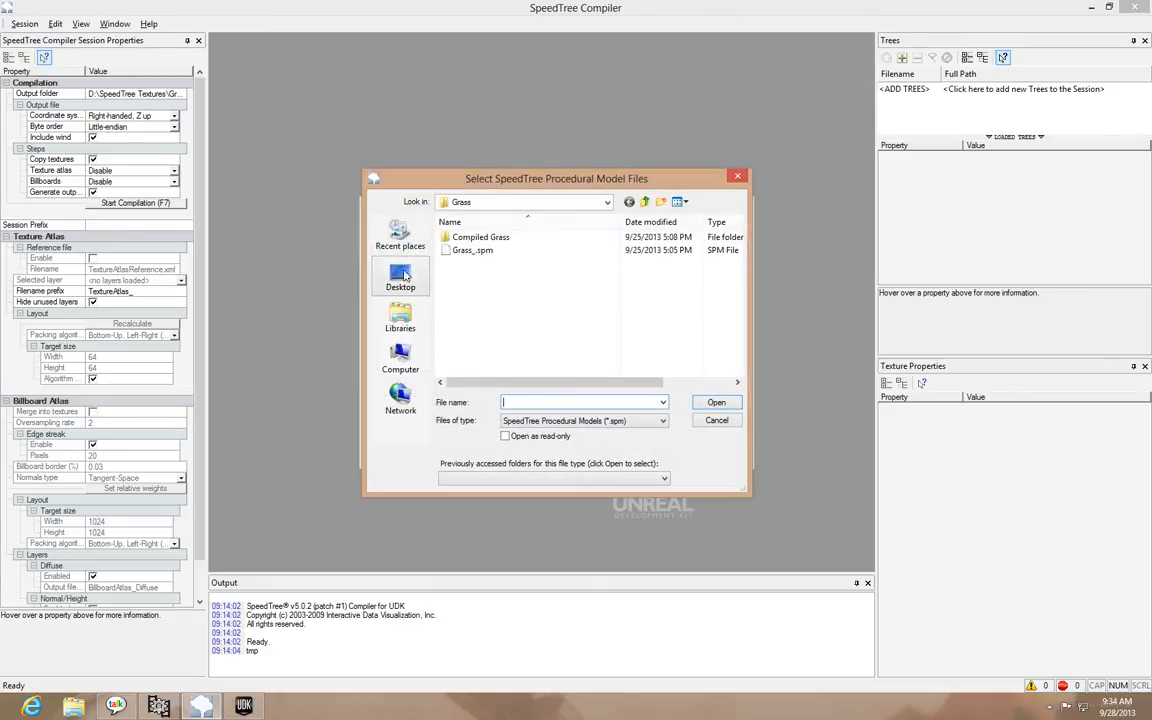
pyautogui.click(400, 278)
pyautogui.scroll(-5, 509, 320)
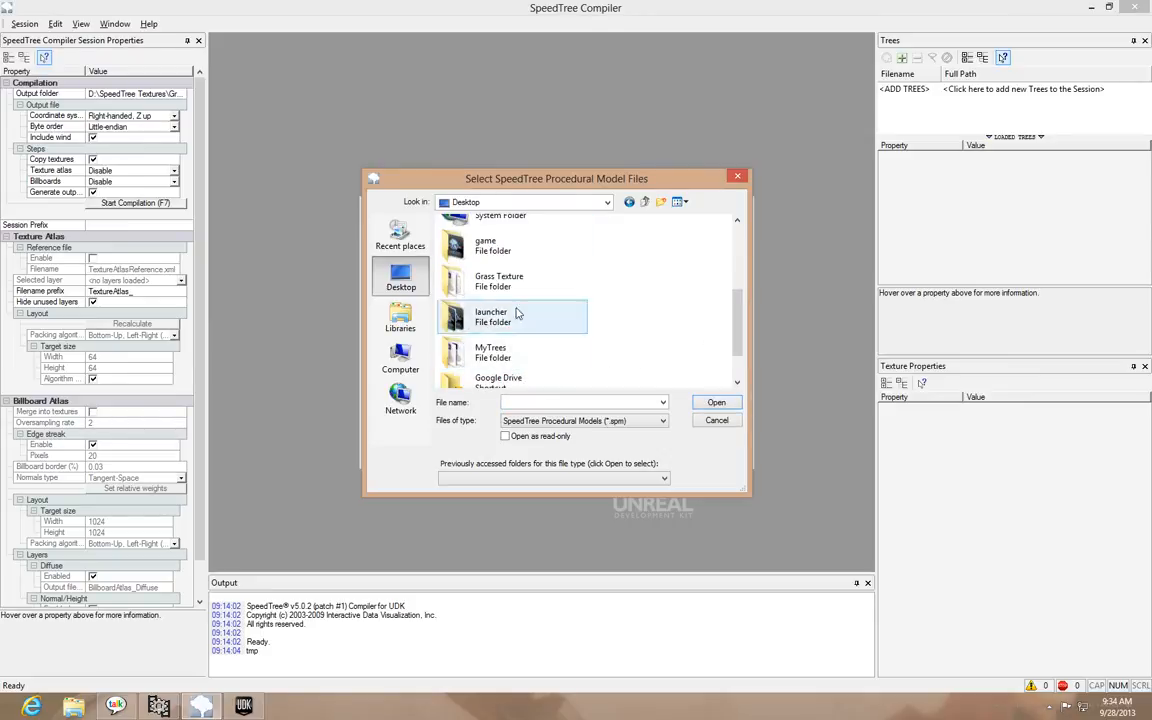
pyautogui.doubleClick(492, 281)
pyautogui.click(485, 262)
pyautogui.doubleClick(485, 262)
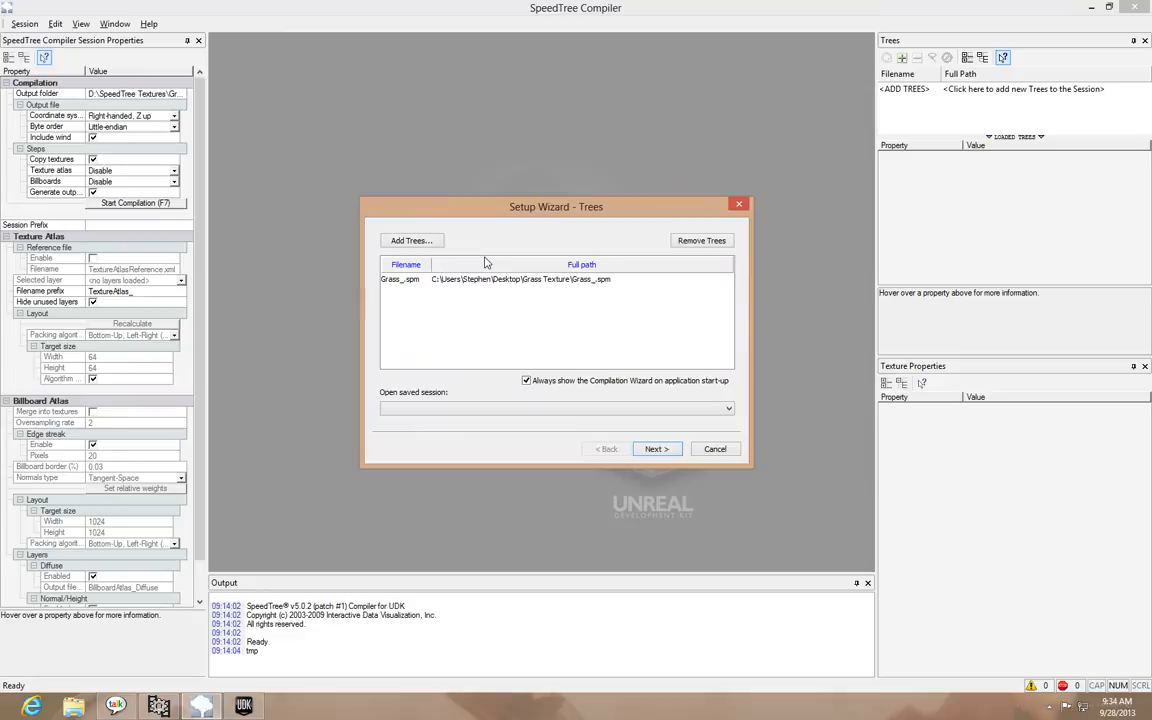
pyautogui.click(657, 448)
pyautogui.click(657, 449)
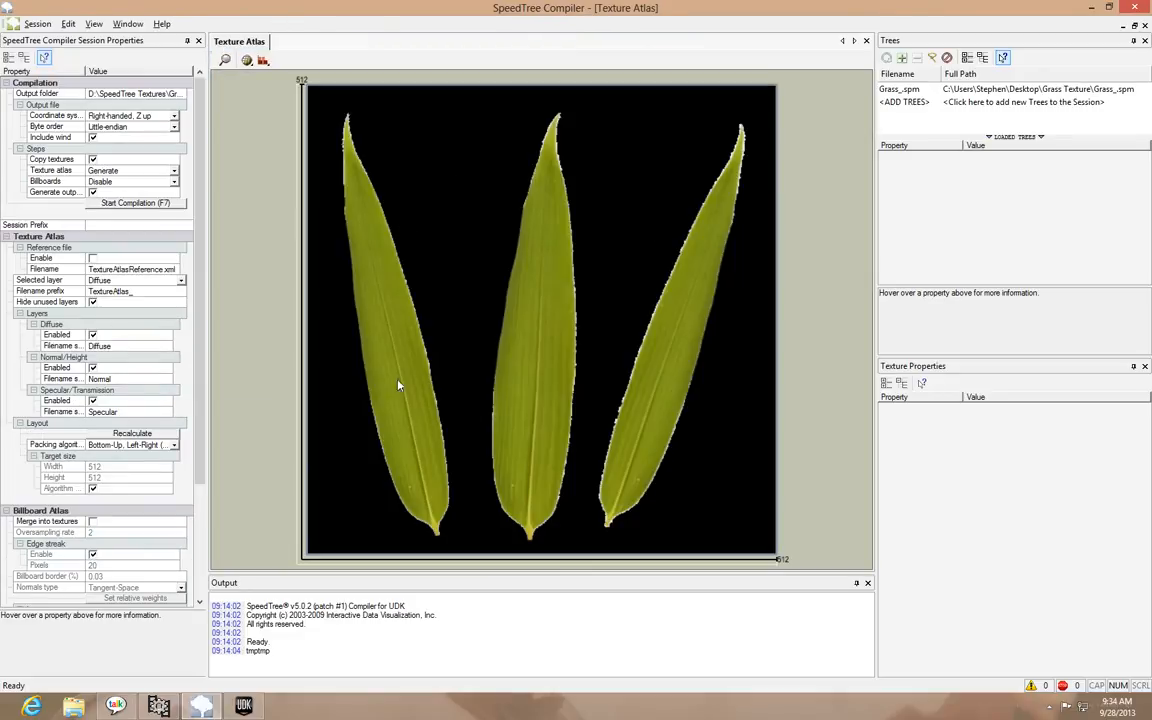
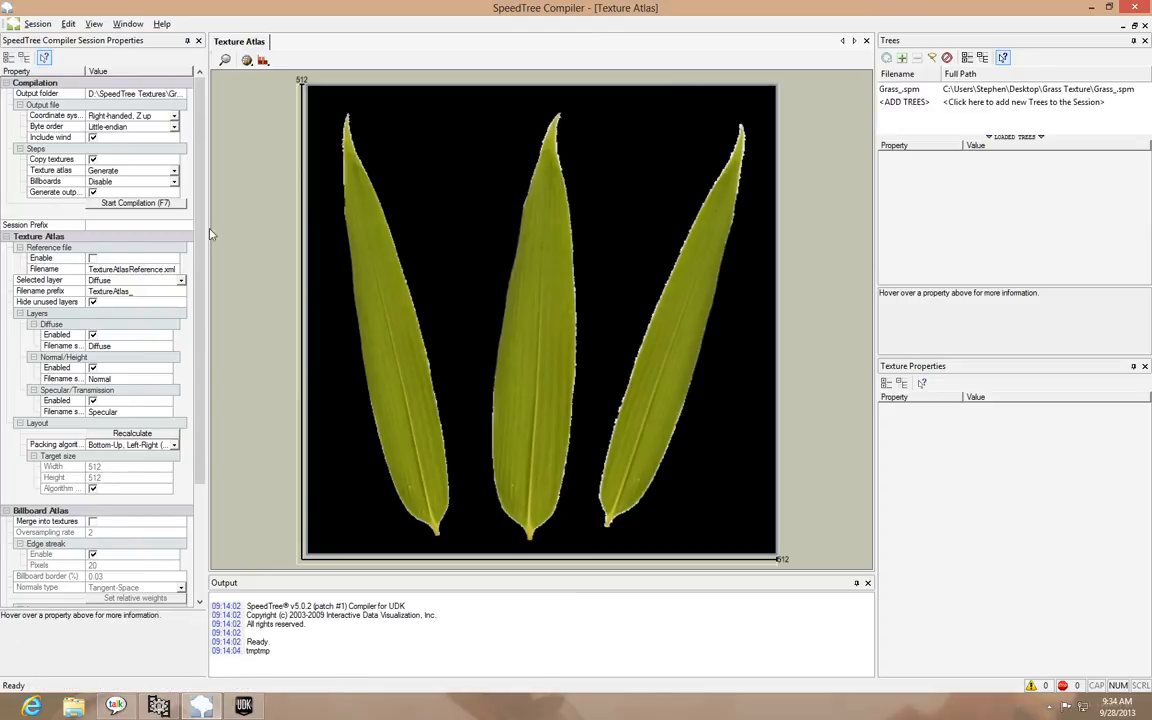
# Set the compilation output folder to a new folder named Grass_Compiled inside the desktop's Grass Texture folder
pyautogui.click(182, 95)
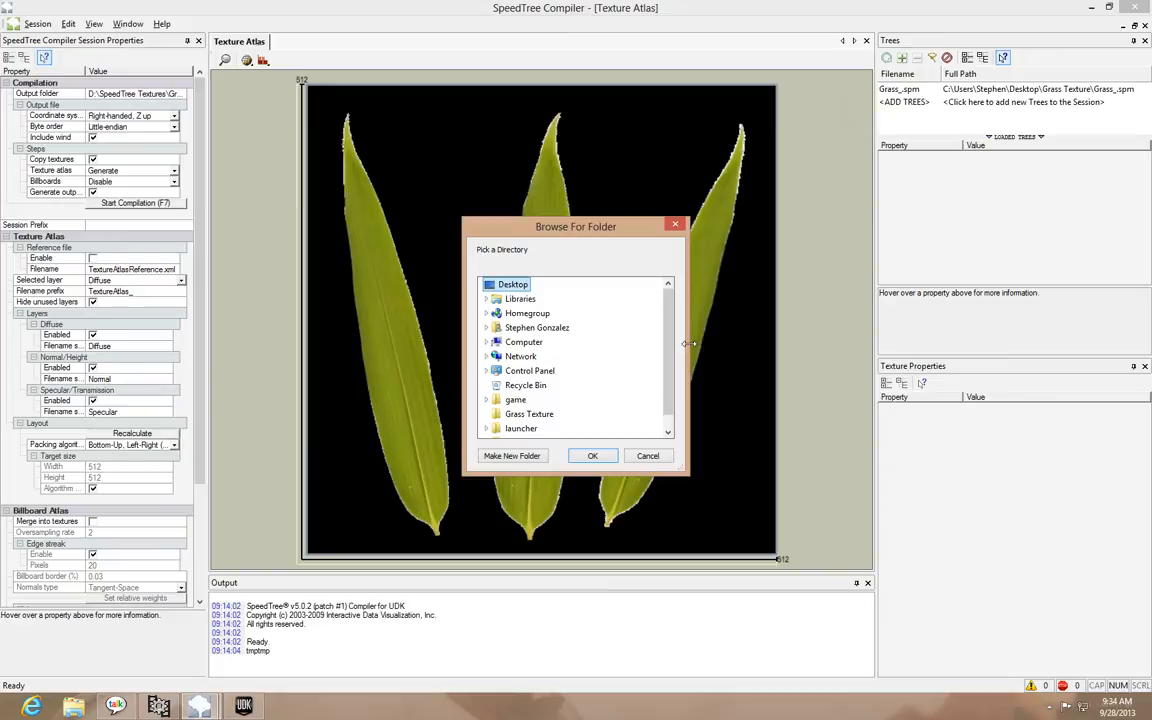
pyautogui.scroll(-1, 515, 345)
pyautogui.click(540, 404)
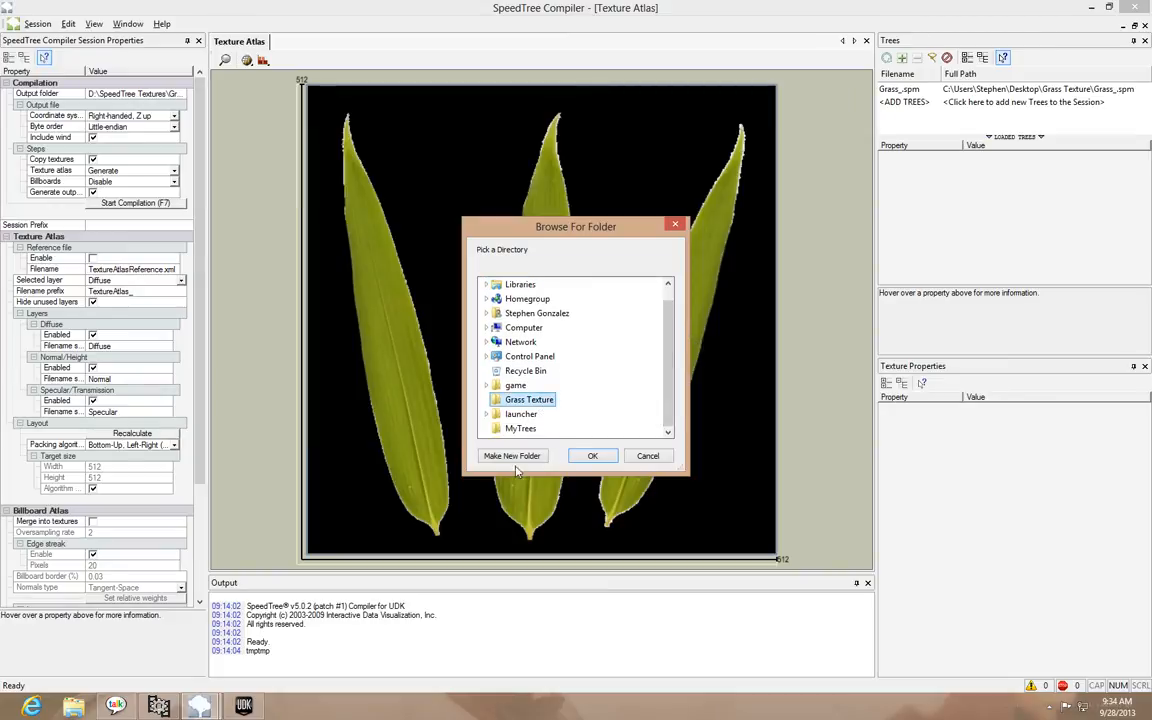
pyautogui.click(505, 457)
pyautogui.write('Grass_Compiled')
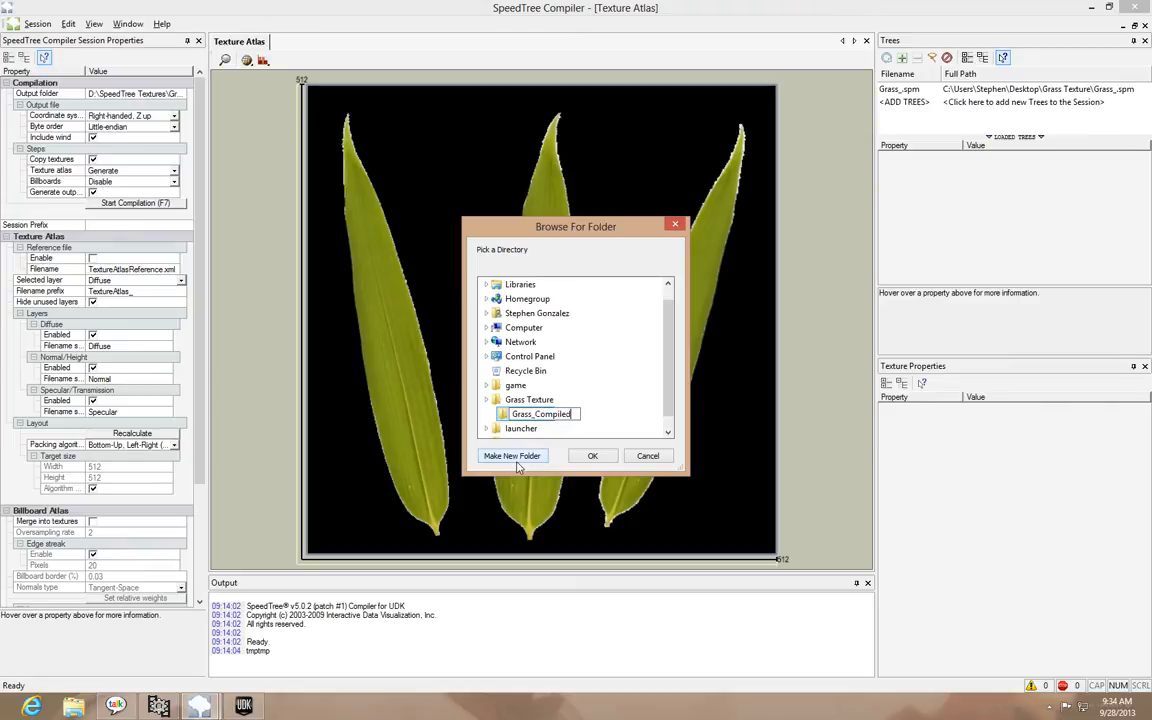
pyautogui.press('Return')
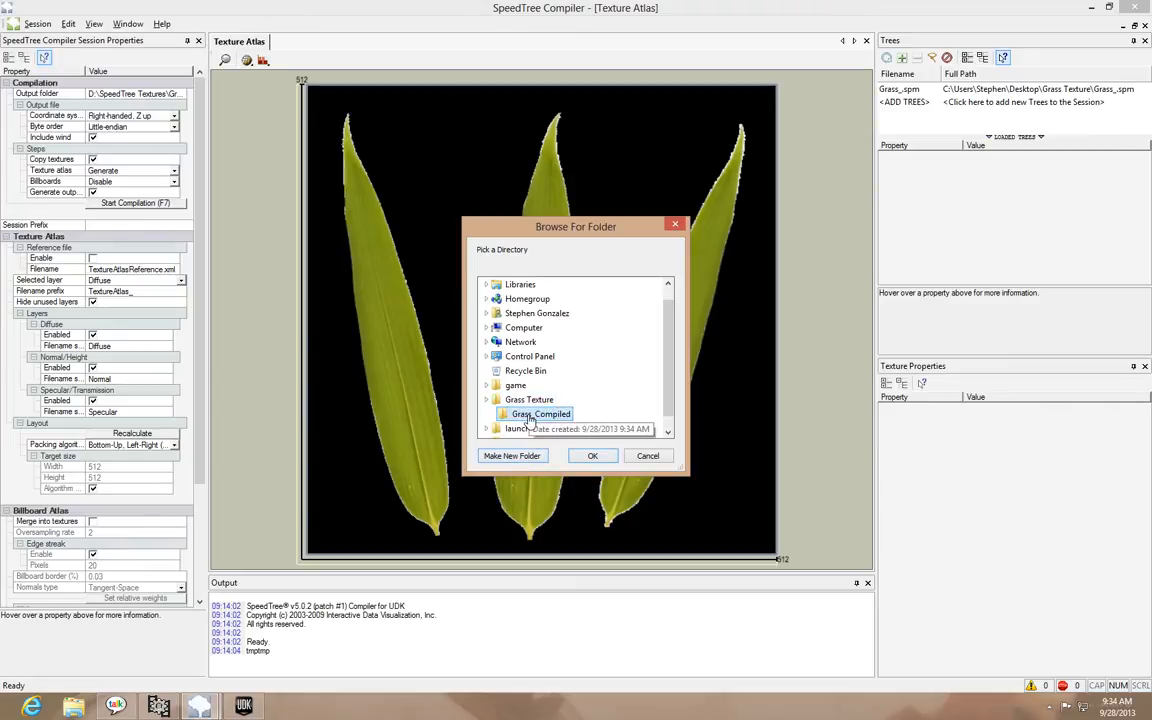
pyautogui.click(592, 455)
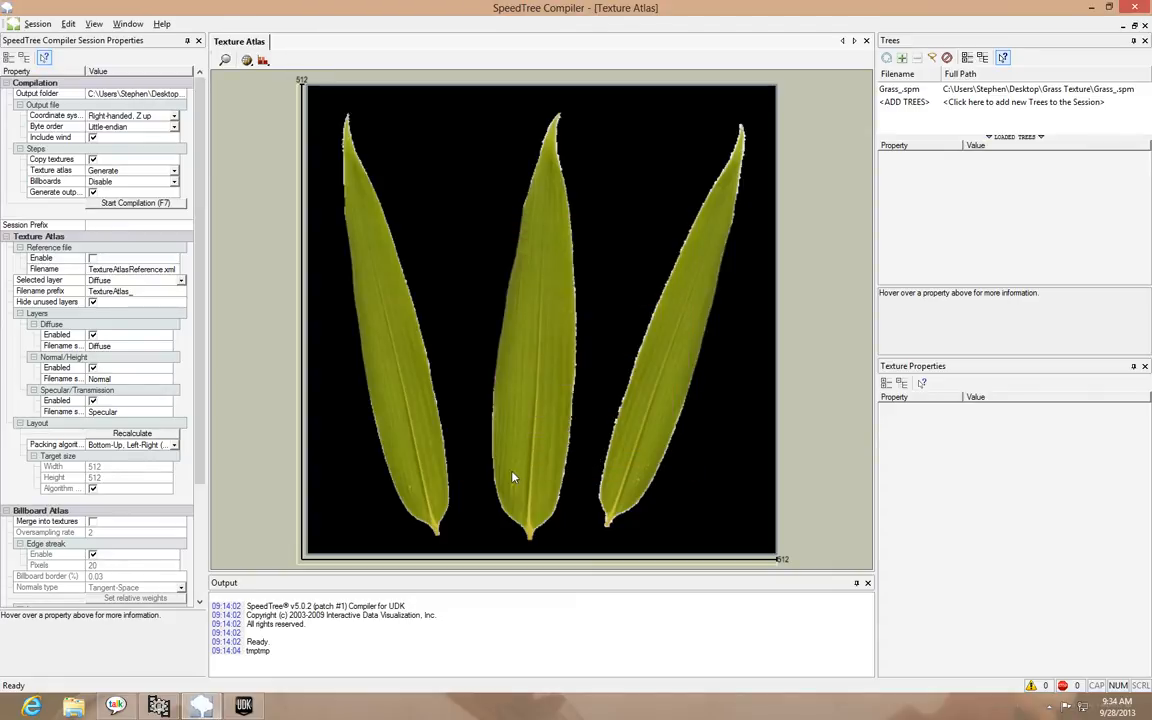
# Compile the session with the summarized settings and dismiss the finished compilation dialog
pyautogui.click(113, 205)
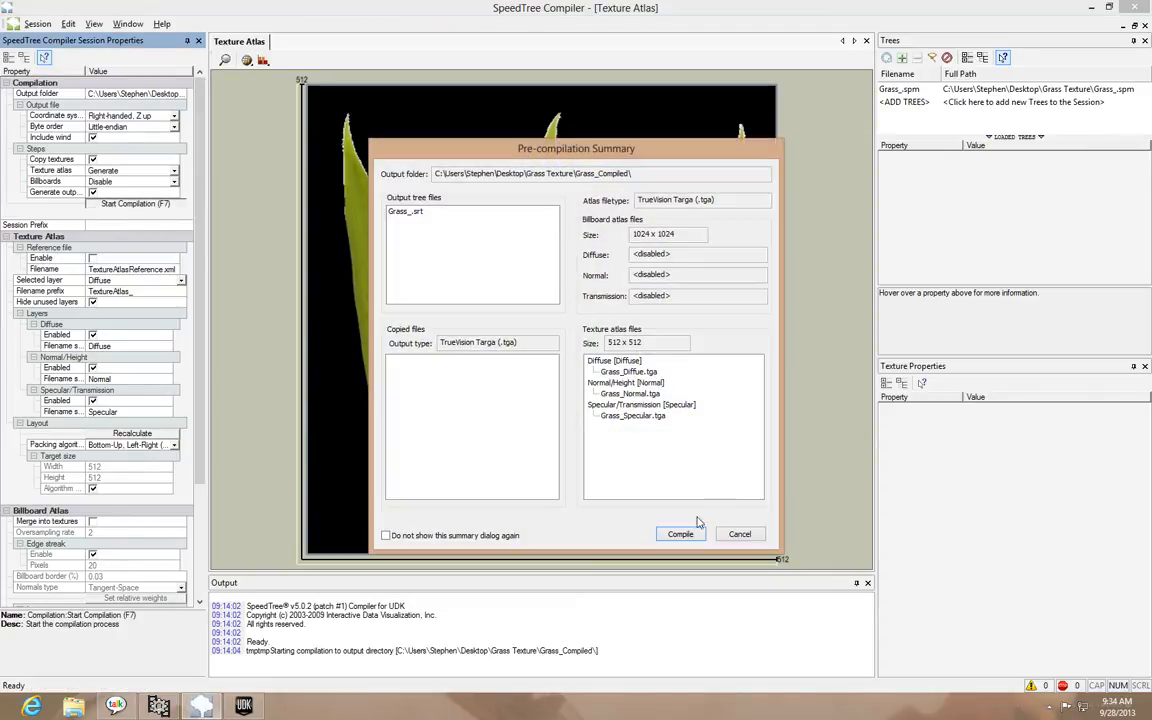
pyautogui.click(680, 533)
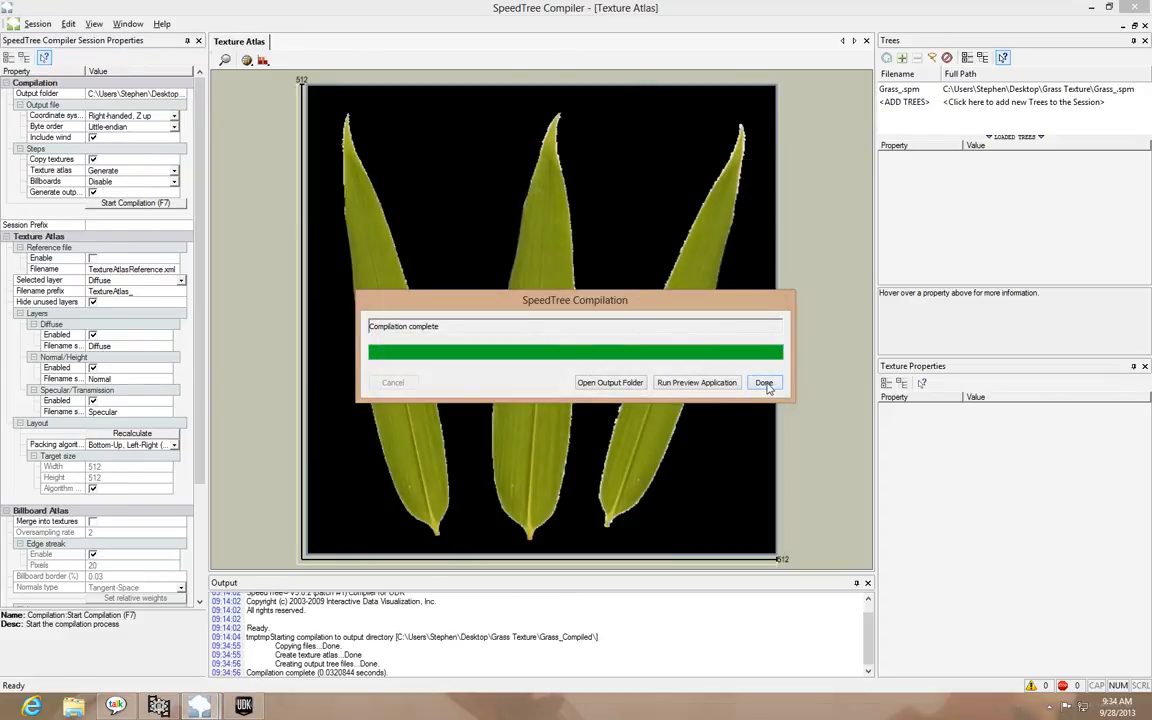
pyautogui.click(764, 383)
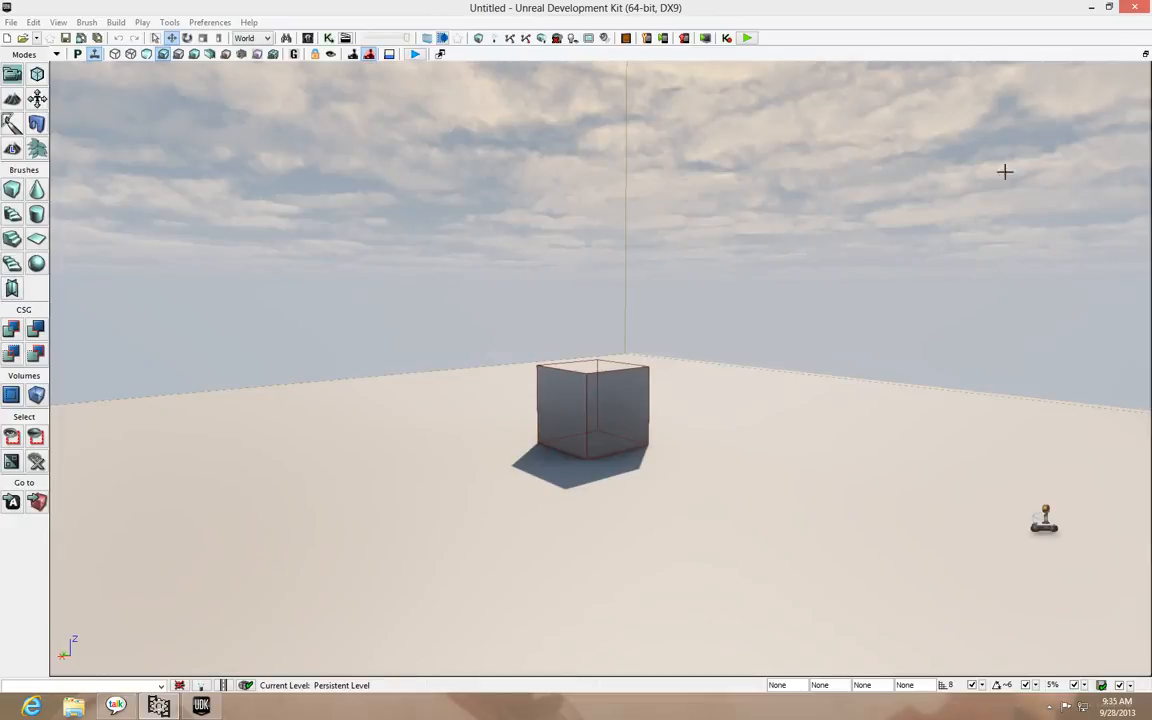
# Switch to Unreal Development Kit, open the Content Browser and show the existing Grass_Test package
pyautogui.moveTo(674, 501); pyautogui.dragTo(698, 545)
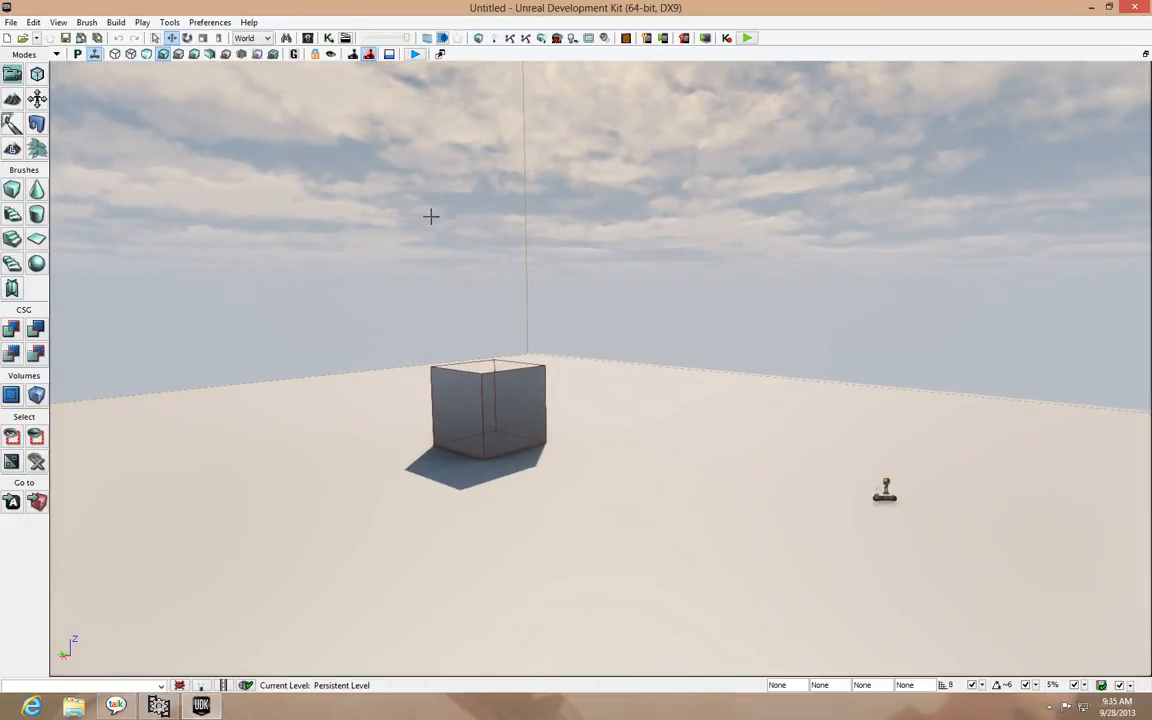
pyautogui.click(307, 38)
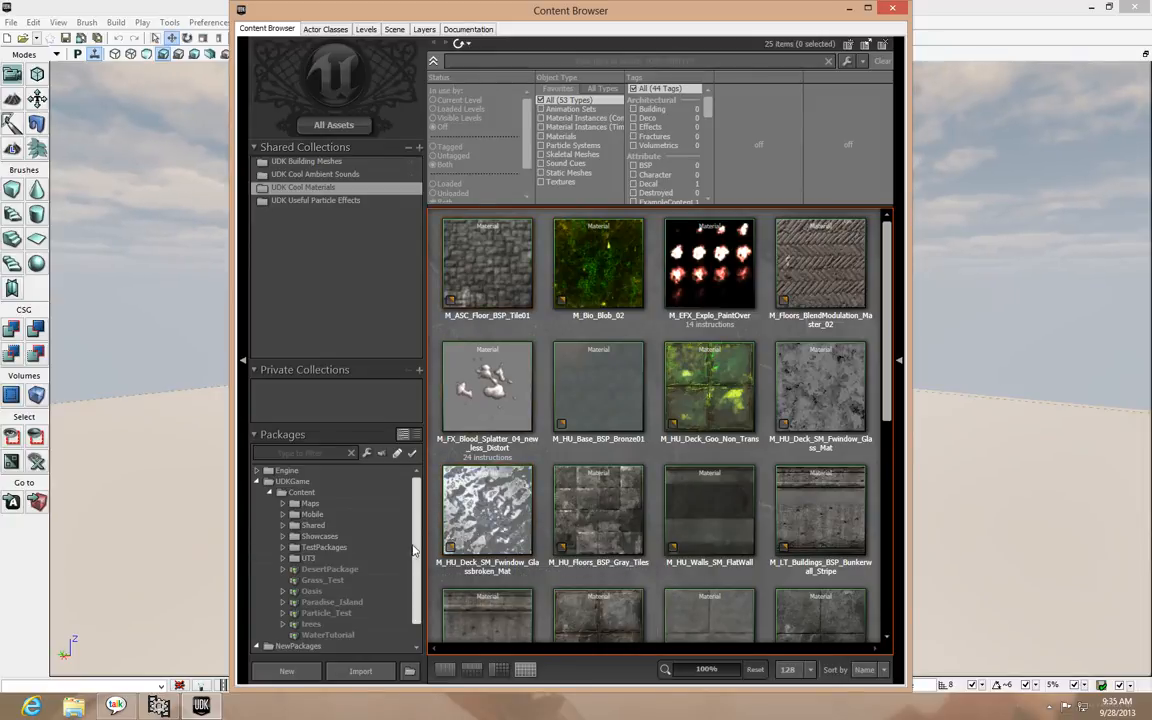
pyautogui.scroll(-1, 376, 500)
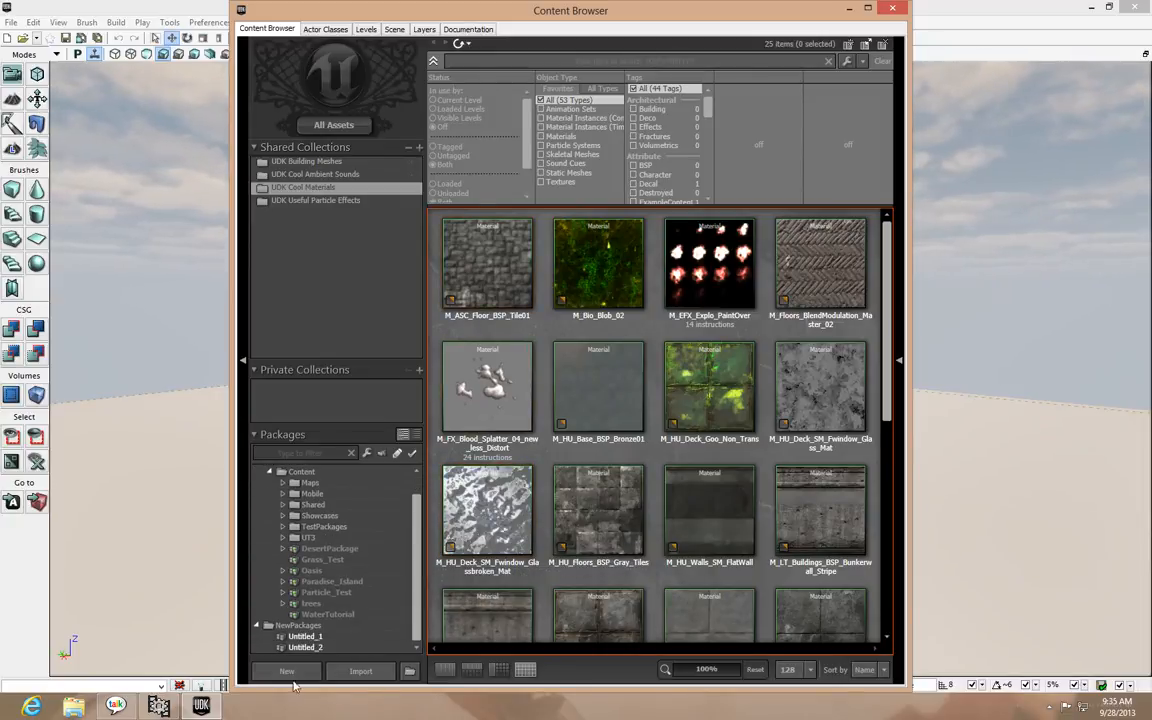
pyautogui.click(360, 560)
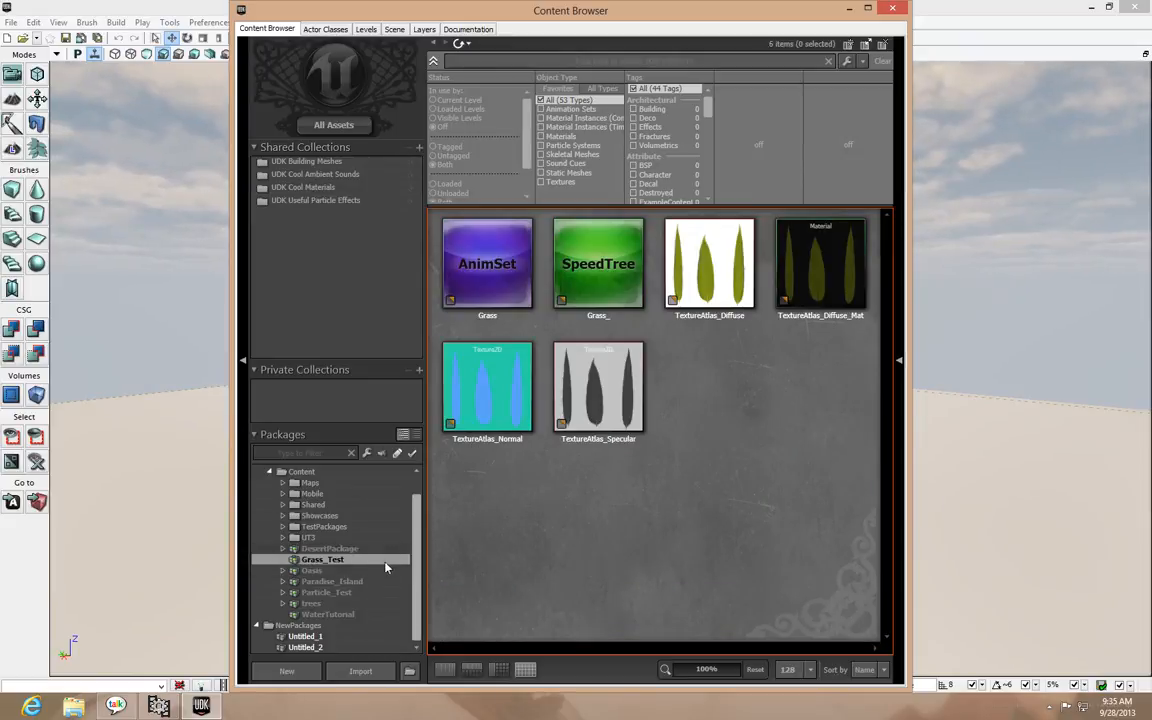
pyautogui.rightClick(340, 562)
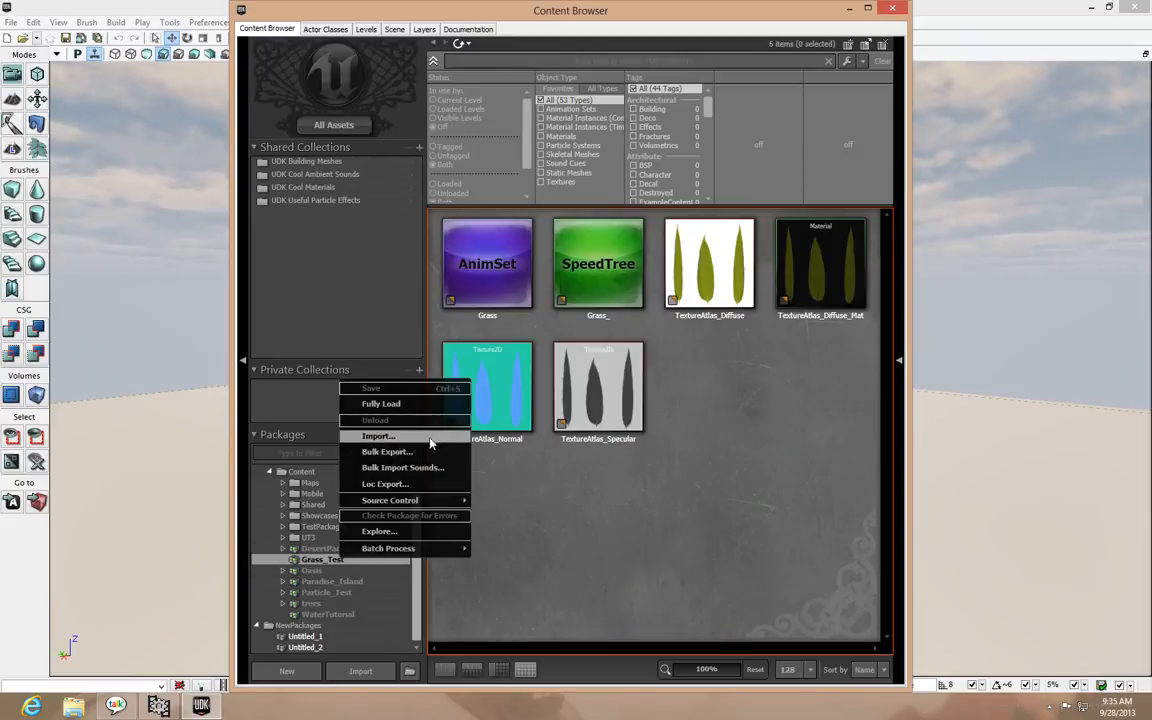
pyautogui.click(325, 566)
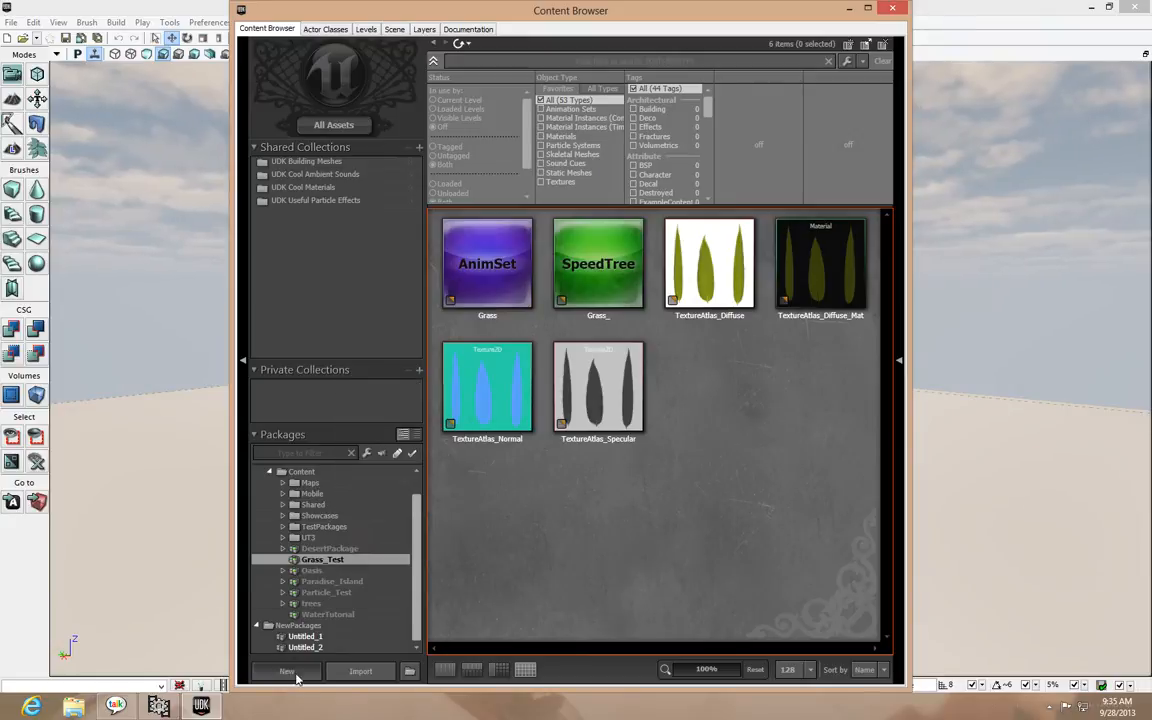
# Create a new AnimSet named Grass in a new package called Foliage
pyautogui.click(287, 671)
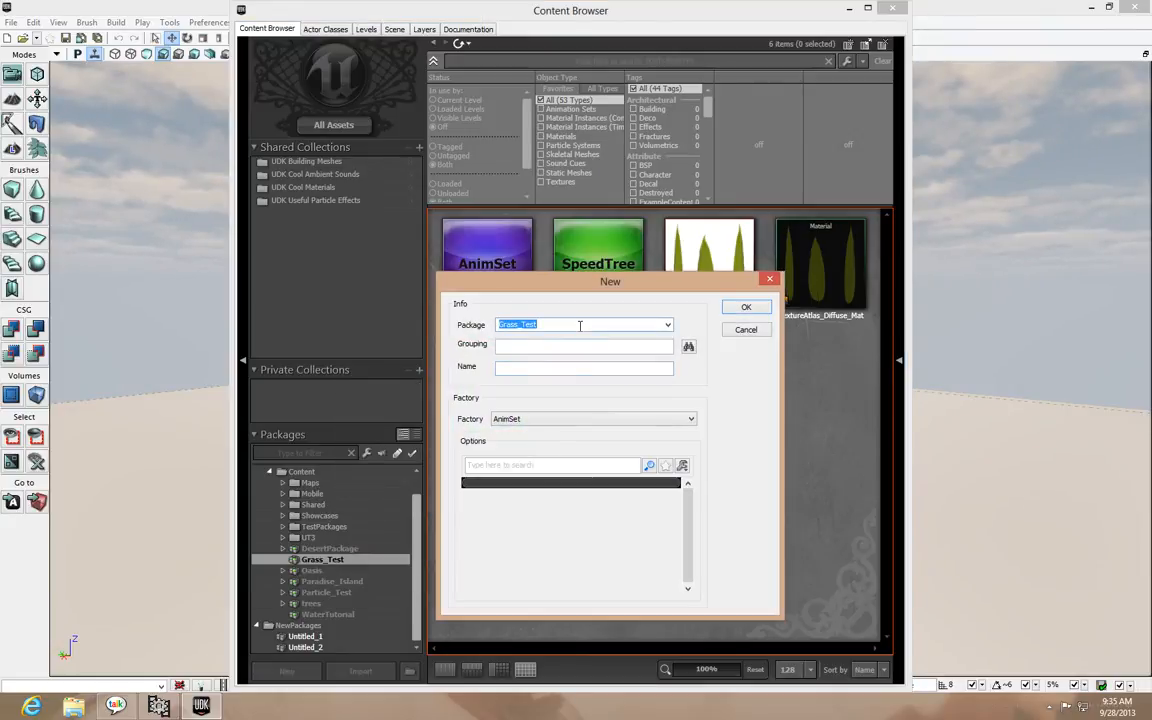
pyautogui.write('Foliage')
pyautogui.click(754, 313)
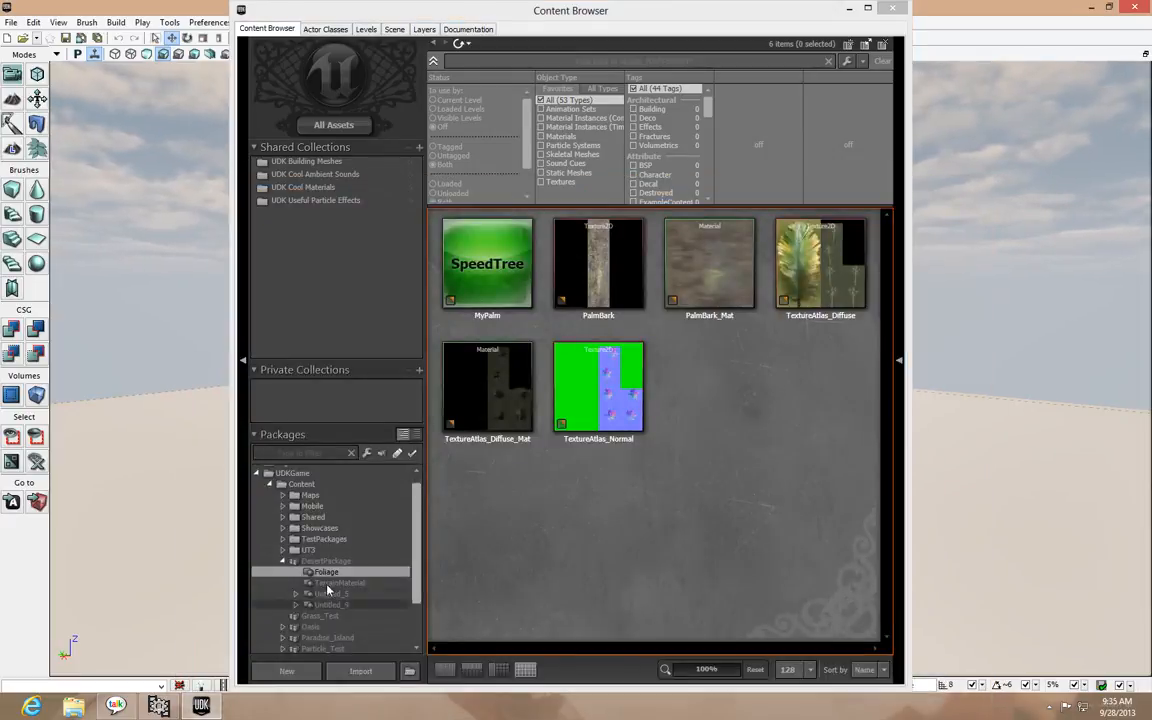
# Save the new Foliage package under the name Foliage in the UDKGame Content folder
pyautogui.click(287, 562)
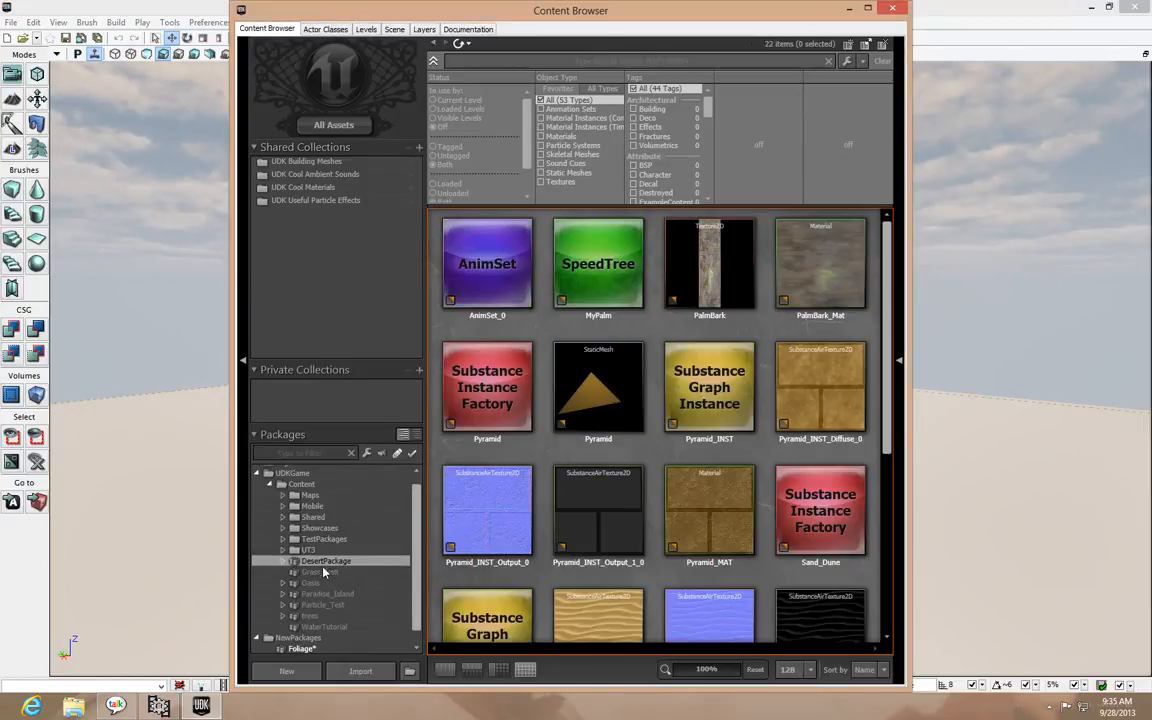
pyautogui.moveTo(417, 563); pyautogui.dragTo(414, 606)
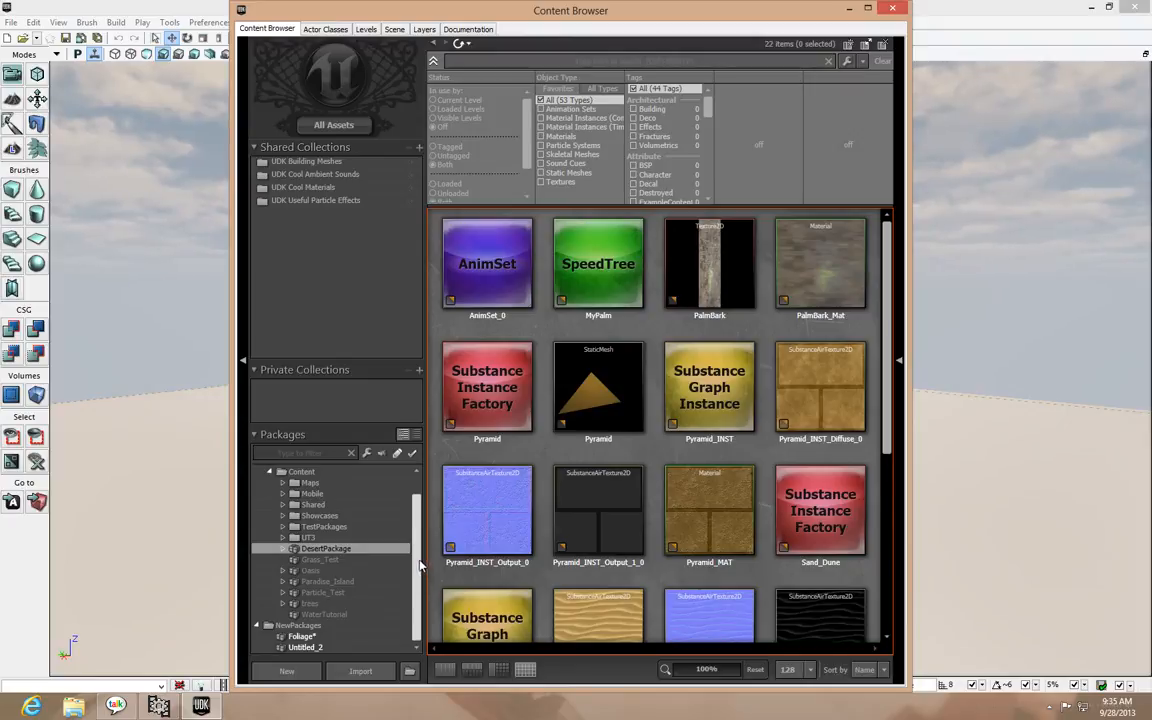
pyautogui.rightClick(301, 636)
pyautogui.click(350, 466)
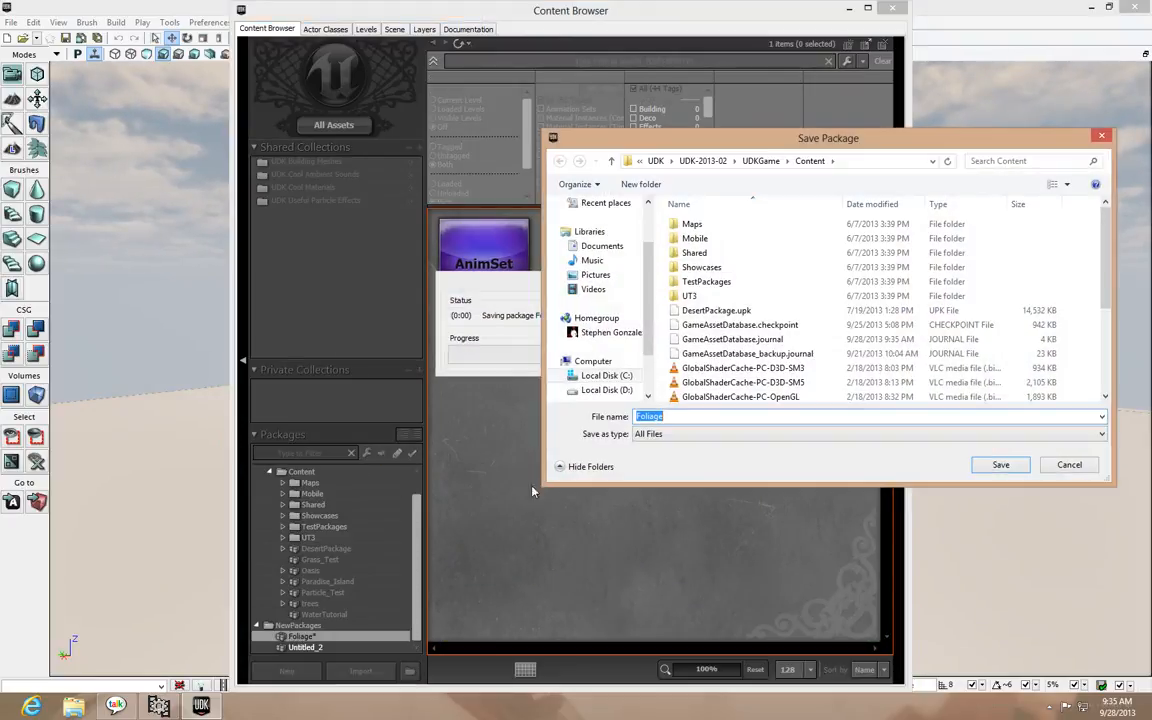
pyautogui.click(1000, 464)
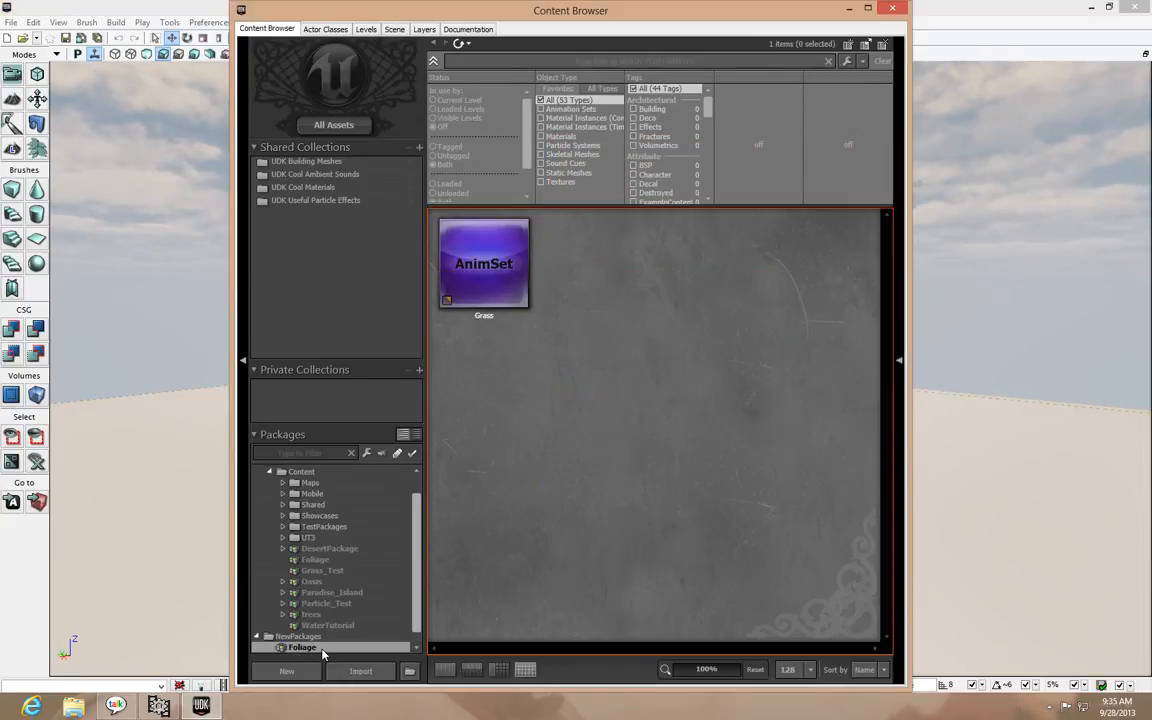
# Import Grass_.srt and the diffuse, normal and specular TextureAtlas files from the desktop's Grass Texture\Grass_Compiled folder into the Foliage package
pyautogui.click(360, 670)
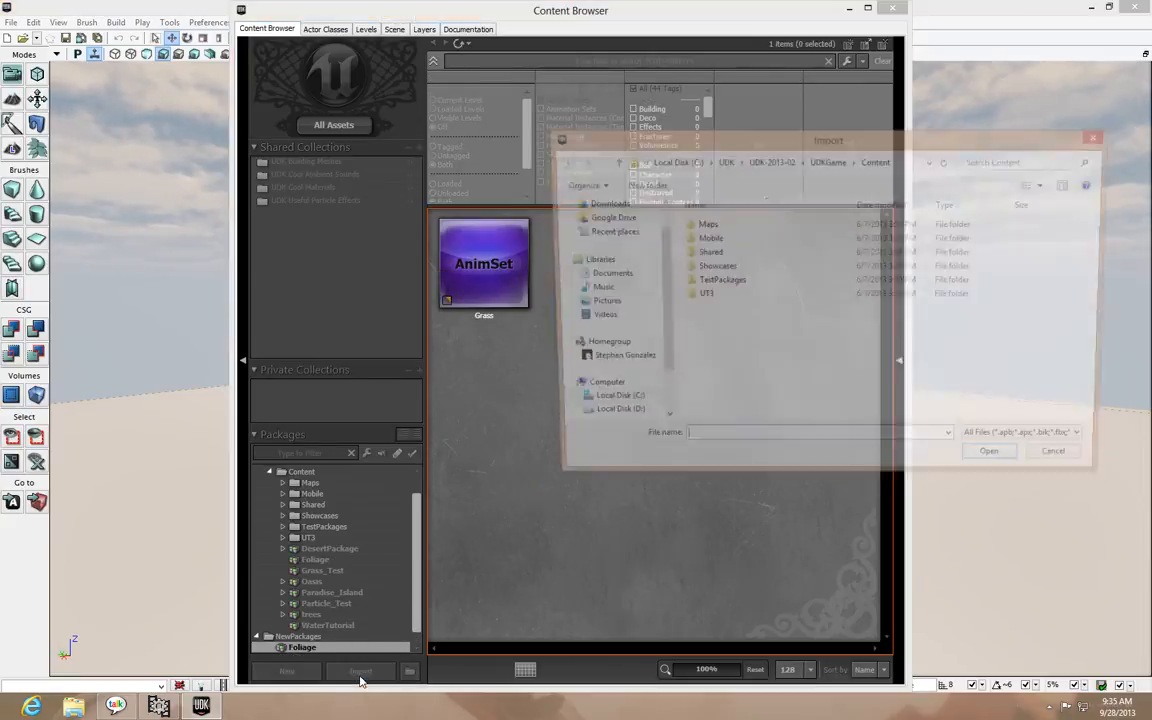
pyautogui.scroll(2, 657, 243)
pyautogui.click(596, 224)
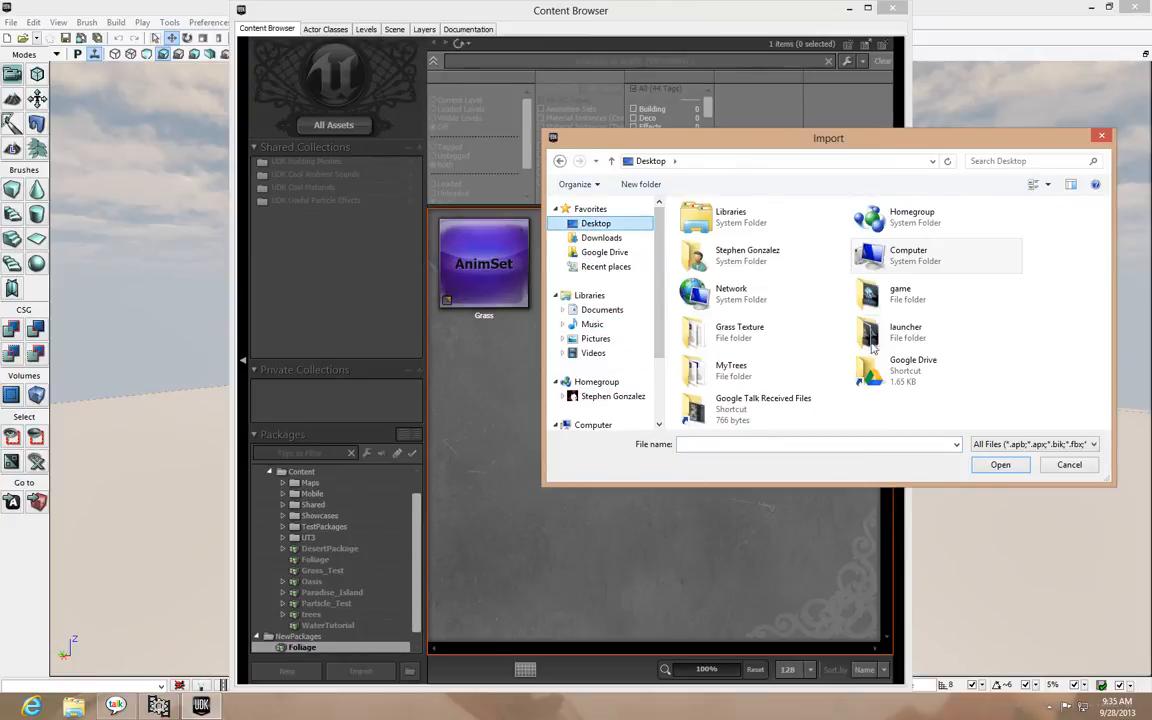
pyautogui.doubleClick(755, 333)
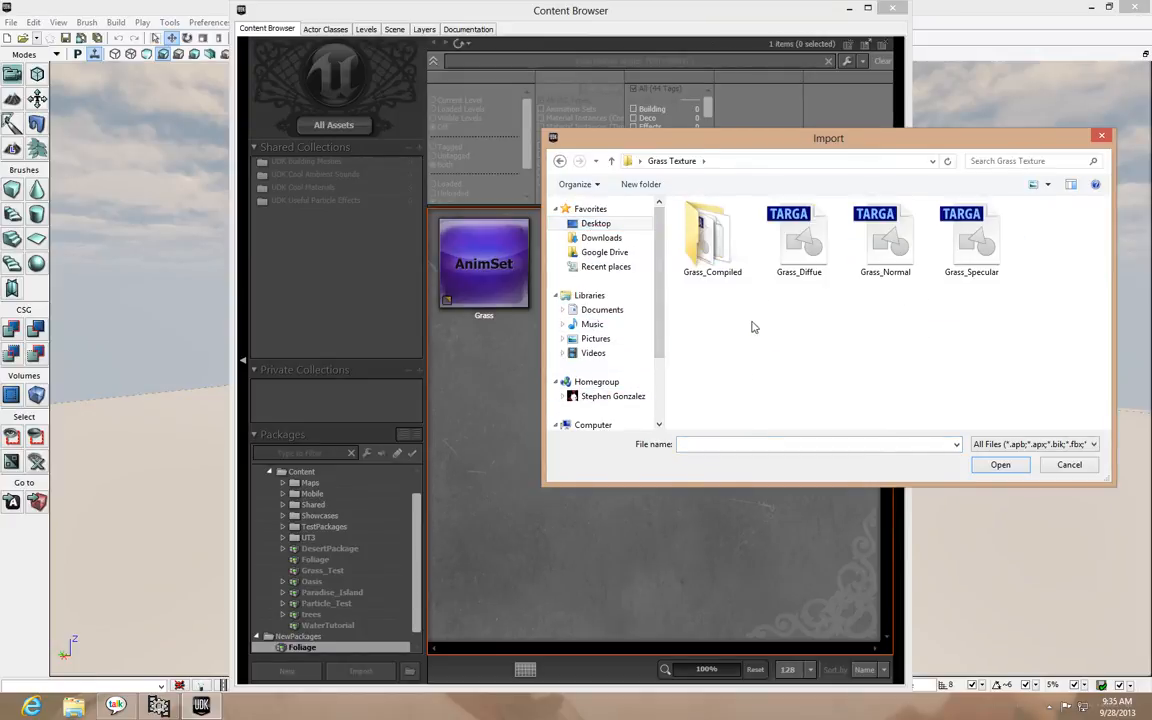
pyautogui.doubleClick(726, 238)
pyautogui.moveTo(1032, 331); pyautogui.dragTo(665, 243)
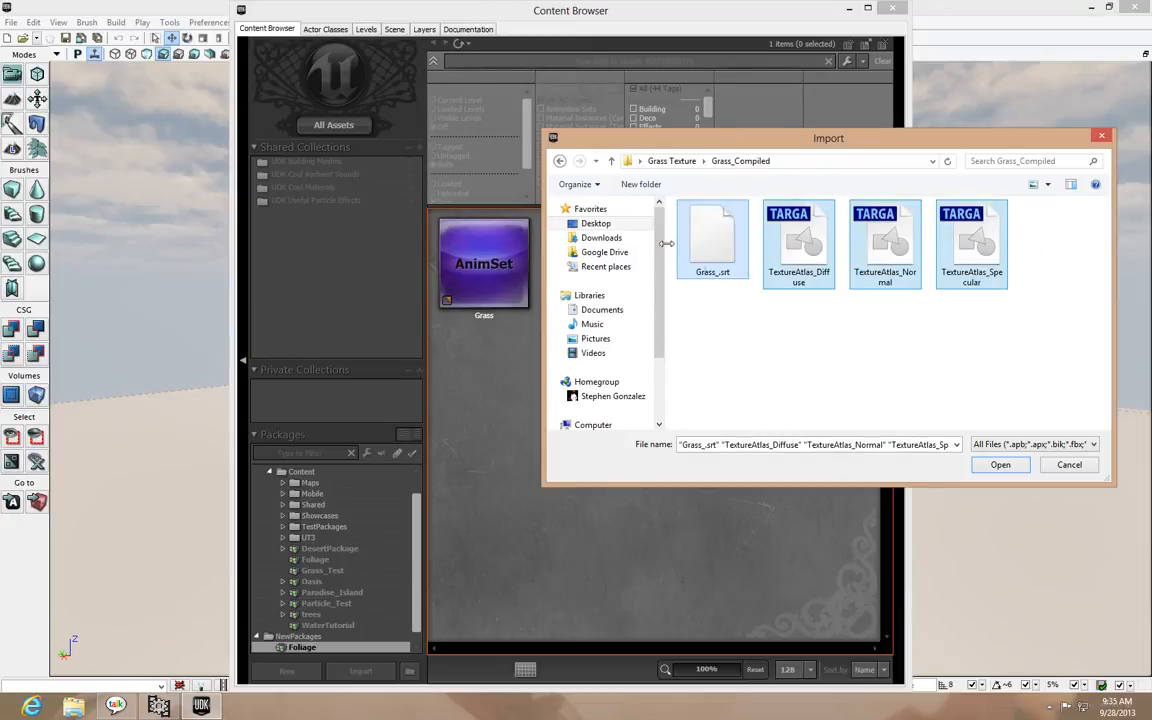
pyautogui.click(995, 465)
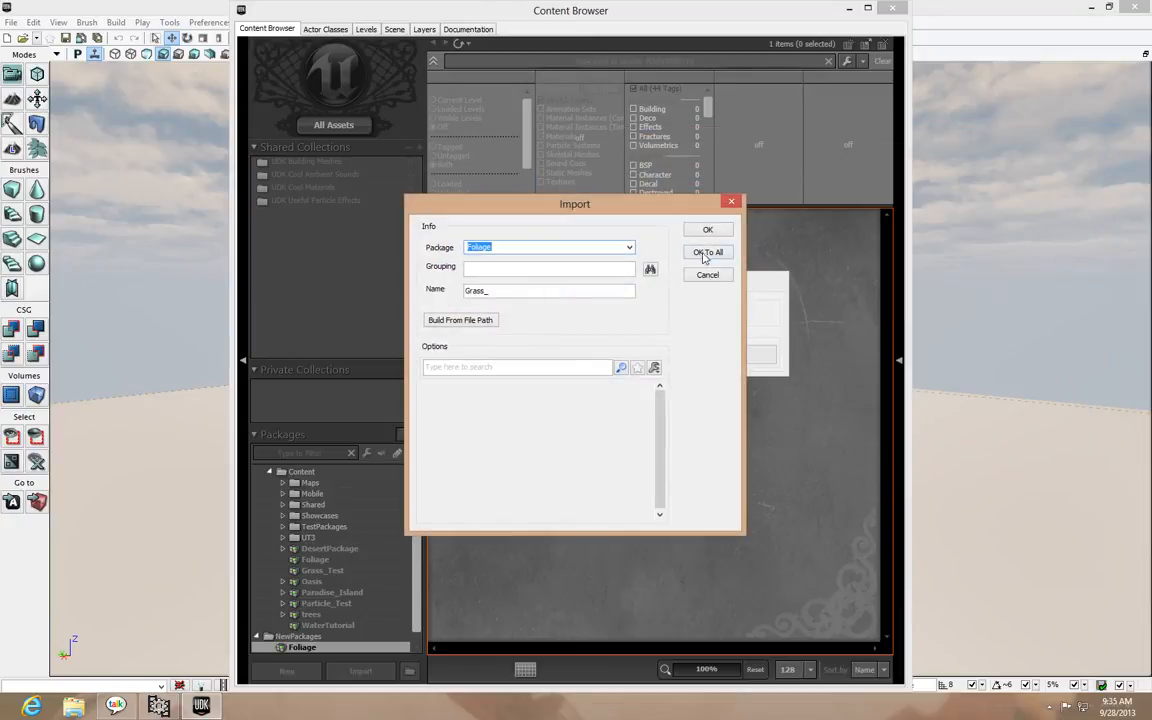
pyautogui.click(707, 252)
pyautogui.click(651, 384)
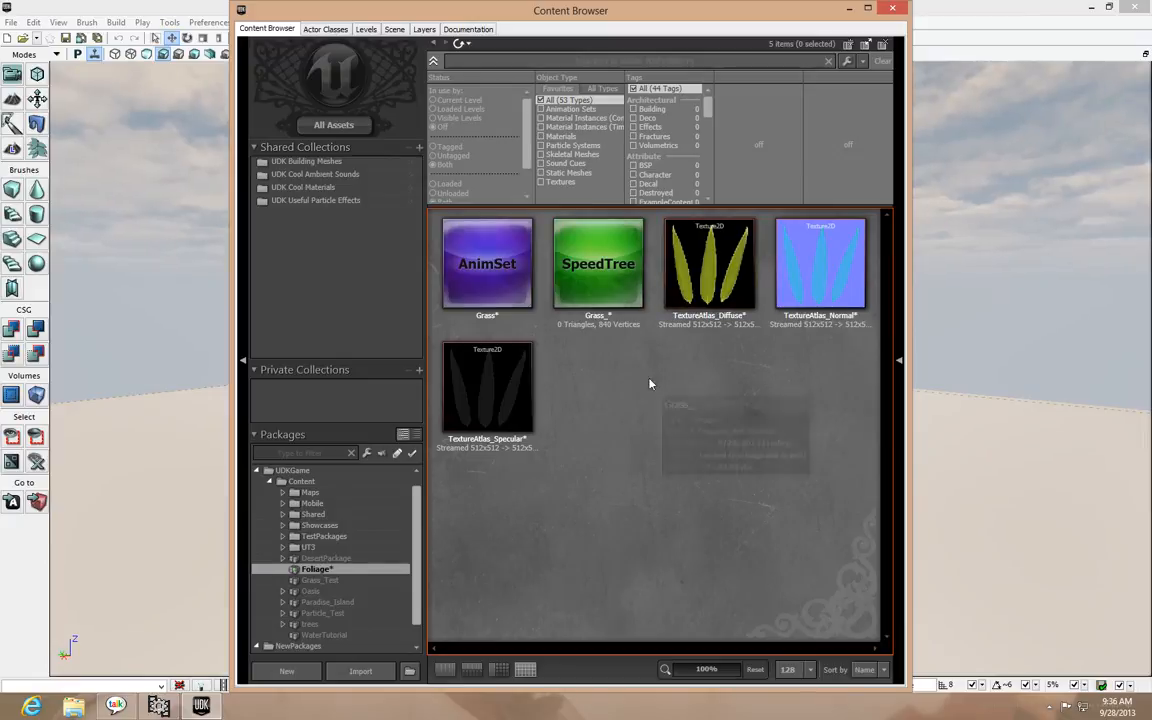
# Check the imported Grass_ SpeedTree in its editor and save the Foliage package
pyautogui.doubleClick(548, 256)
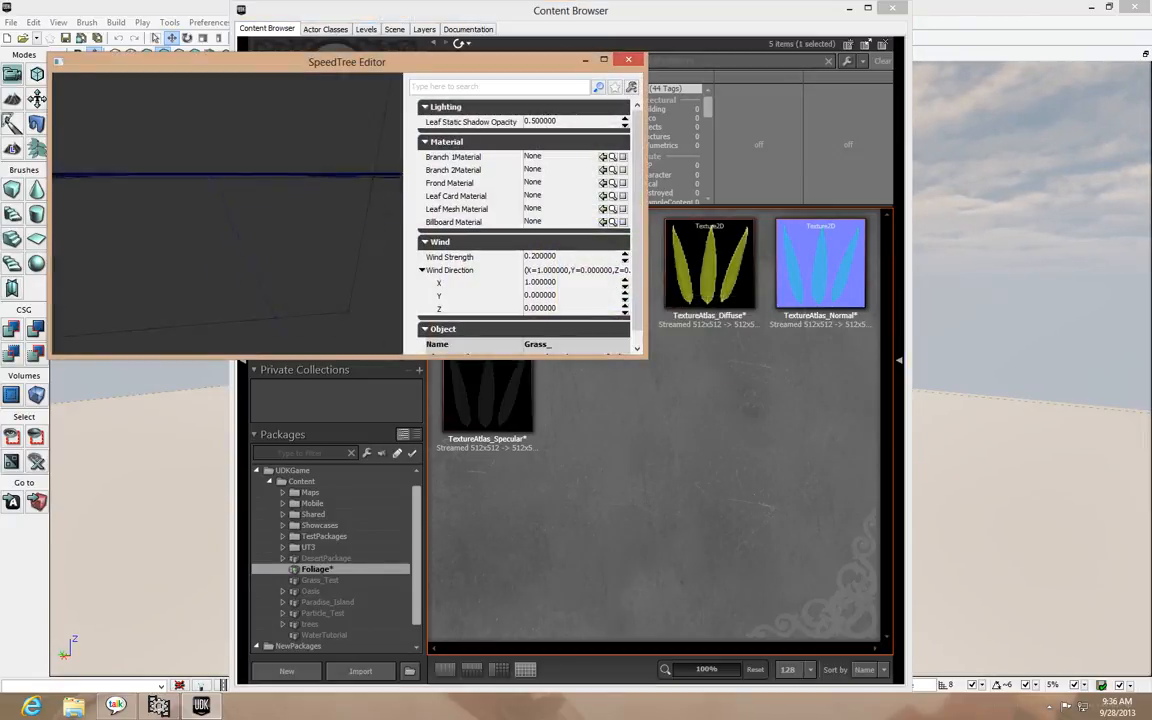
pyautogui.click(629, 62)
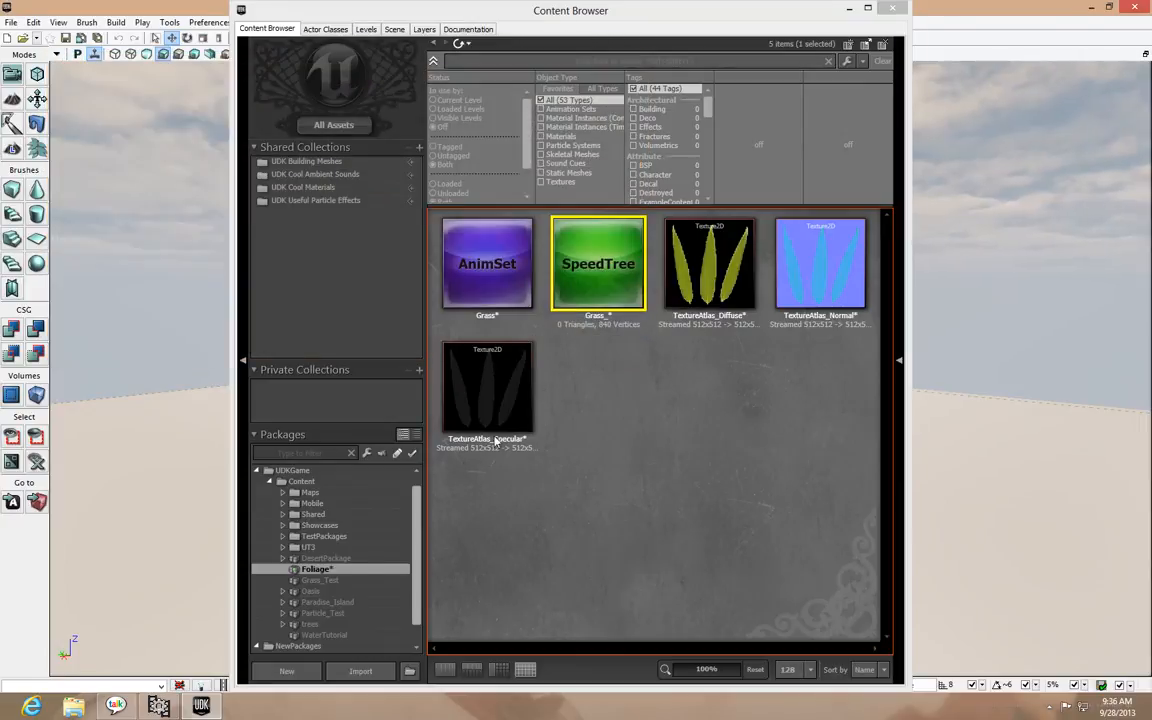
pyautogui.rightClick(304, 569)
pyautogui.click(351, 407)
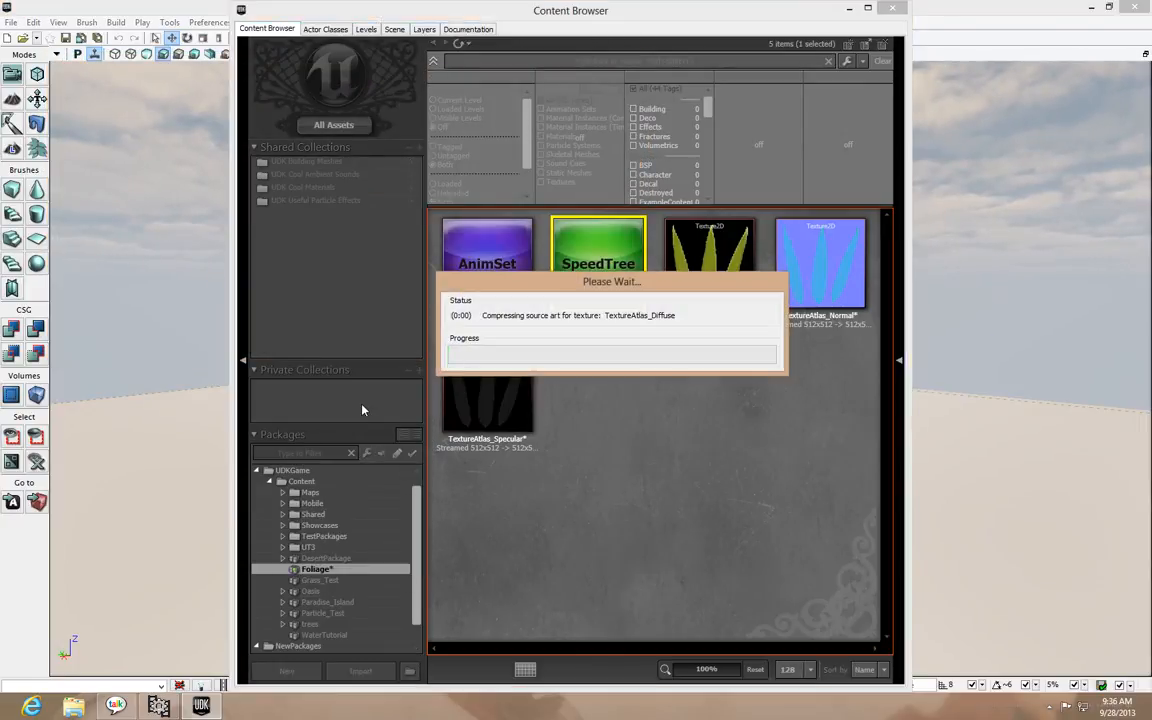
# Inspect the Grass_ model in the SpeedTree Editor preview and close the editor
pyautogui.doubleClick(603, 292)
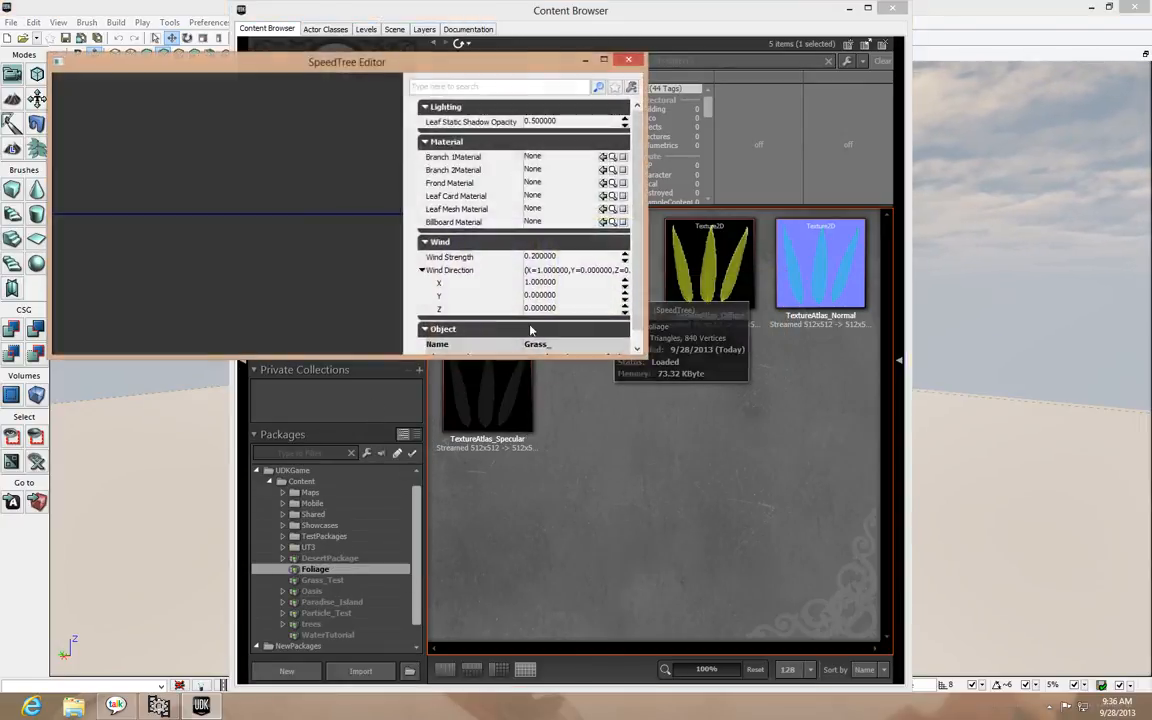
pyautogui.moveTo(288, 250); pyautogui.dragTo(271, 251)
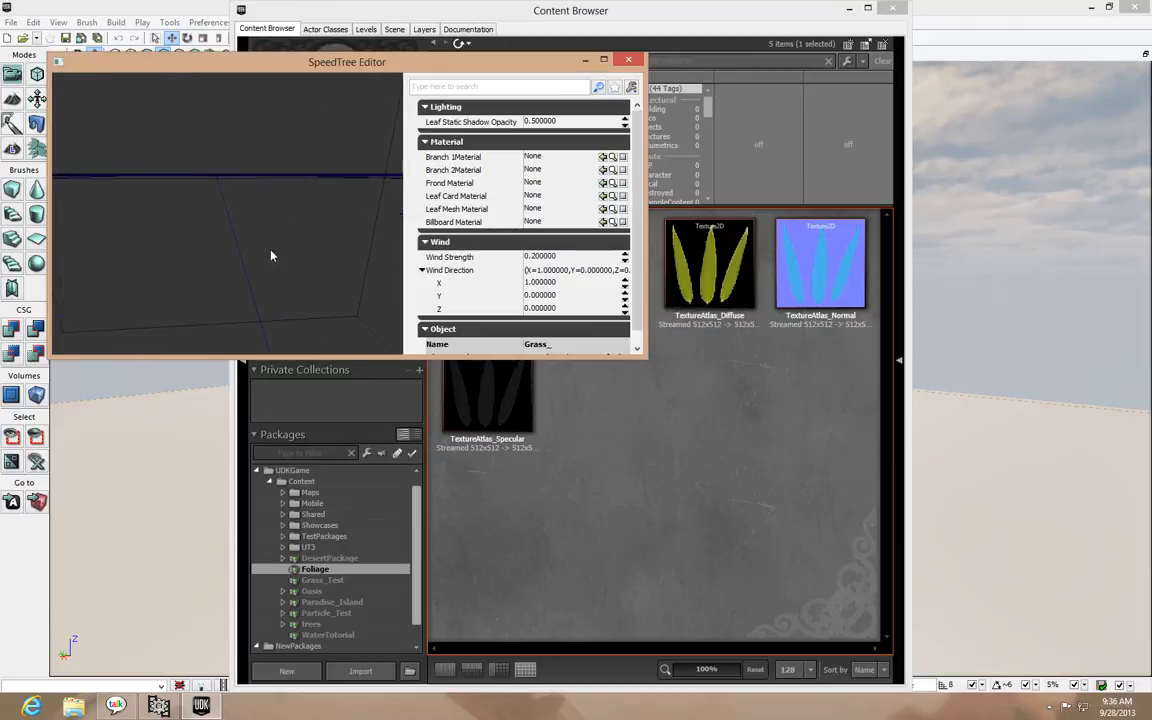
pyautogui.click(633, 62)
# Unload and fully reload the Foliage package, and reopen Grass_ in the SpeedTree Editor
pyautogui.rightClick(312, 568)
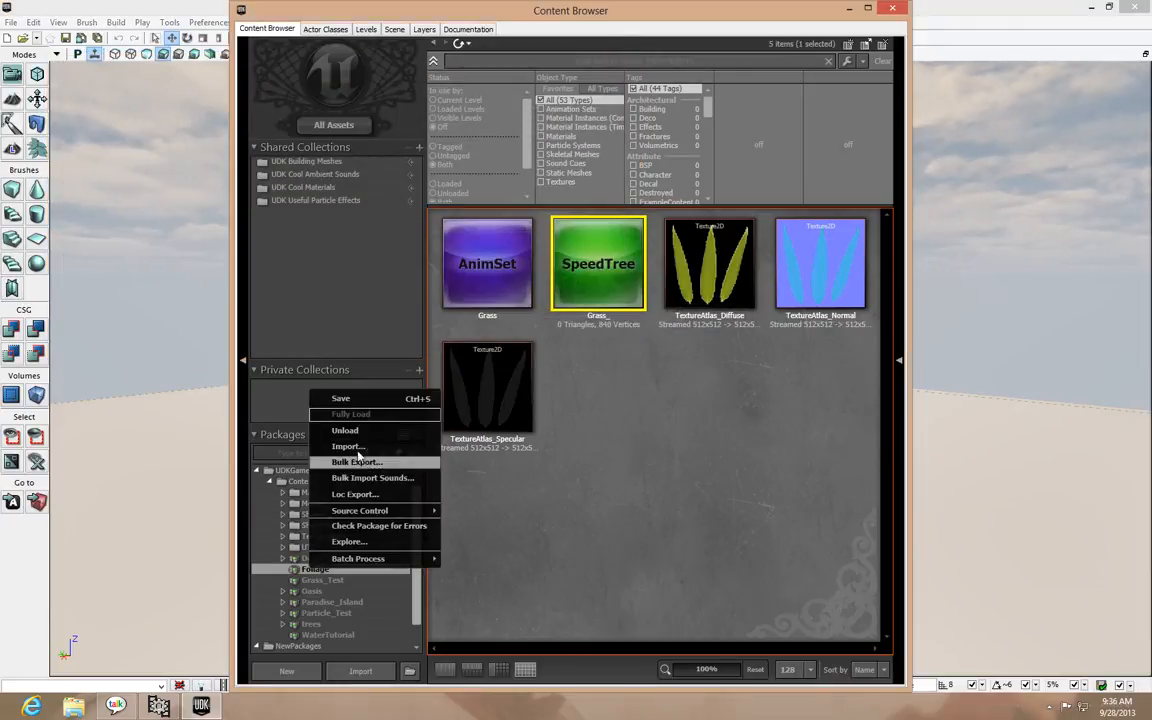
pyautogui.click(362, 432)
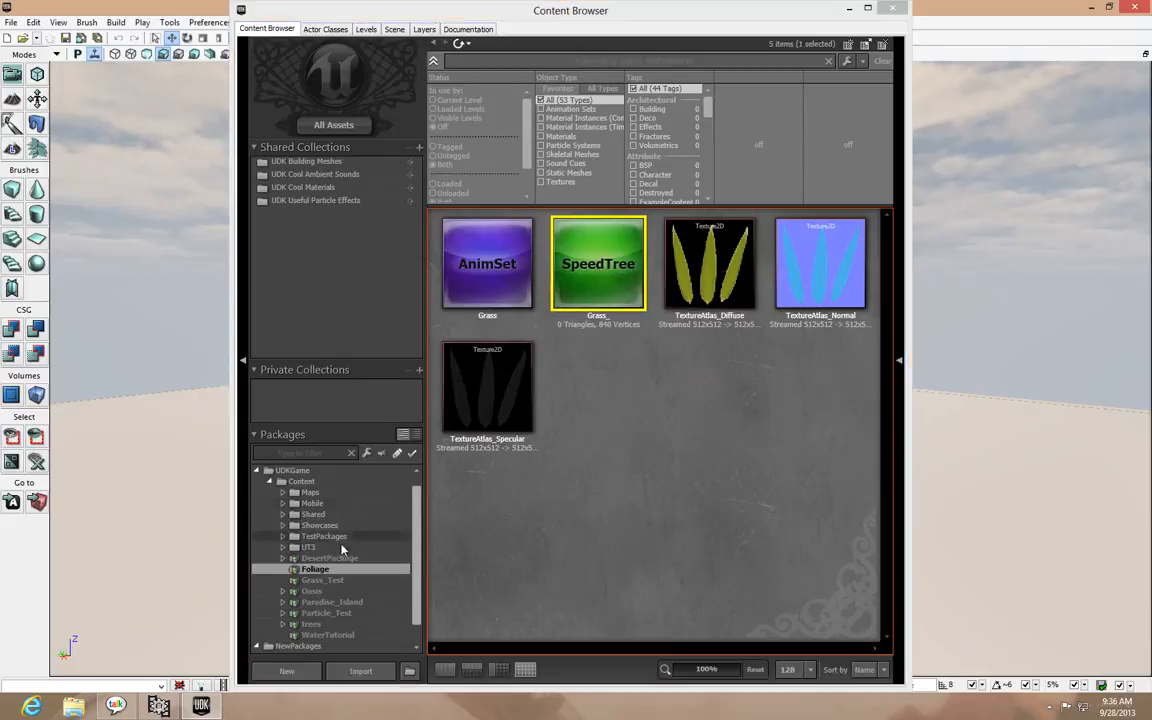
pyautogui.rightClick(322, 572)
pyautogui.click(363, 417)
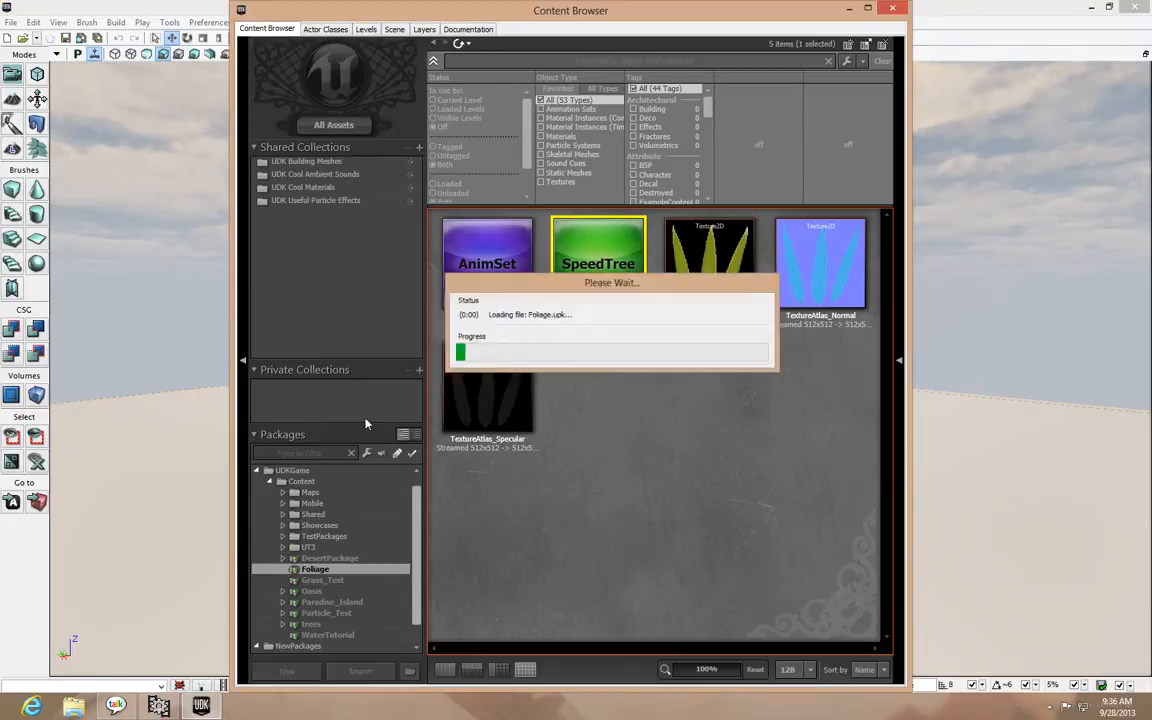
pyautogui.doubleClick(597, 300)
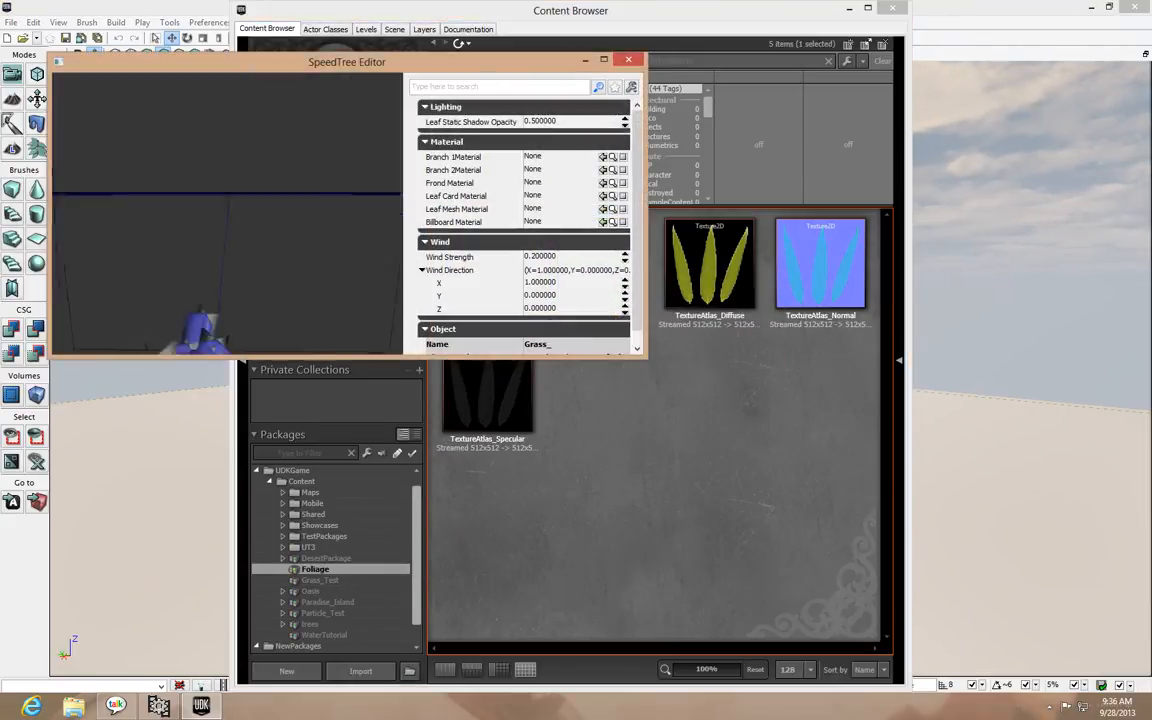
# Inspect the reloaded Grass_ model in the preview and close the SpeedTree Editor
pyautogui.moveTo(275, 282); pyautogui.dragTo(290, 325)
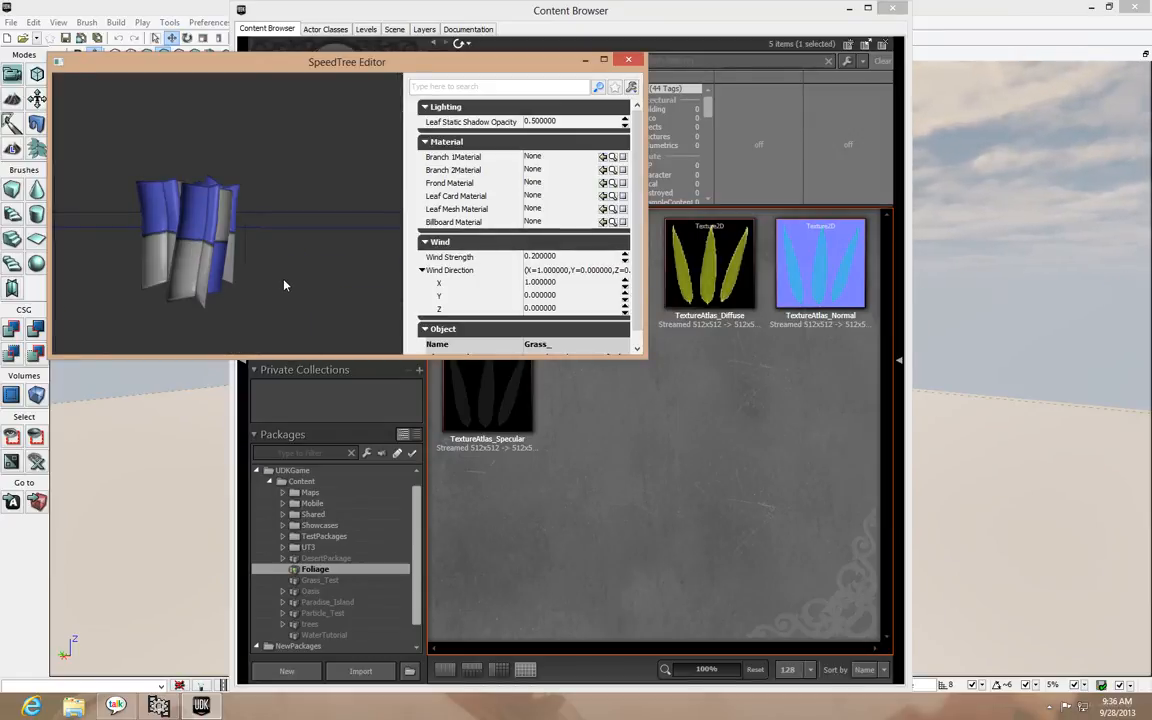
pyautogui.click(628, 59)
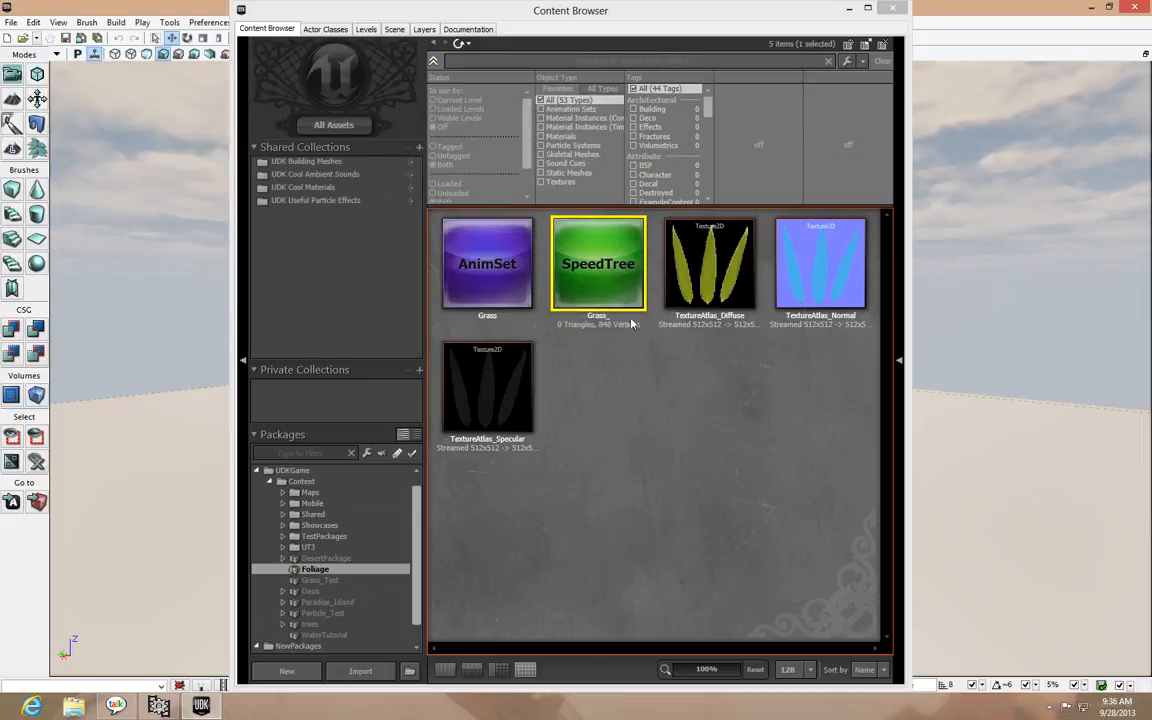
pyautogui.click(633, 452)
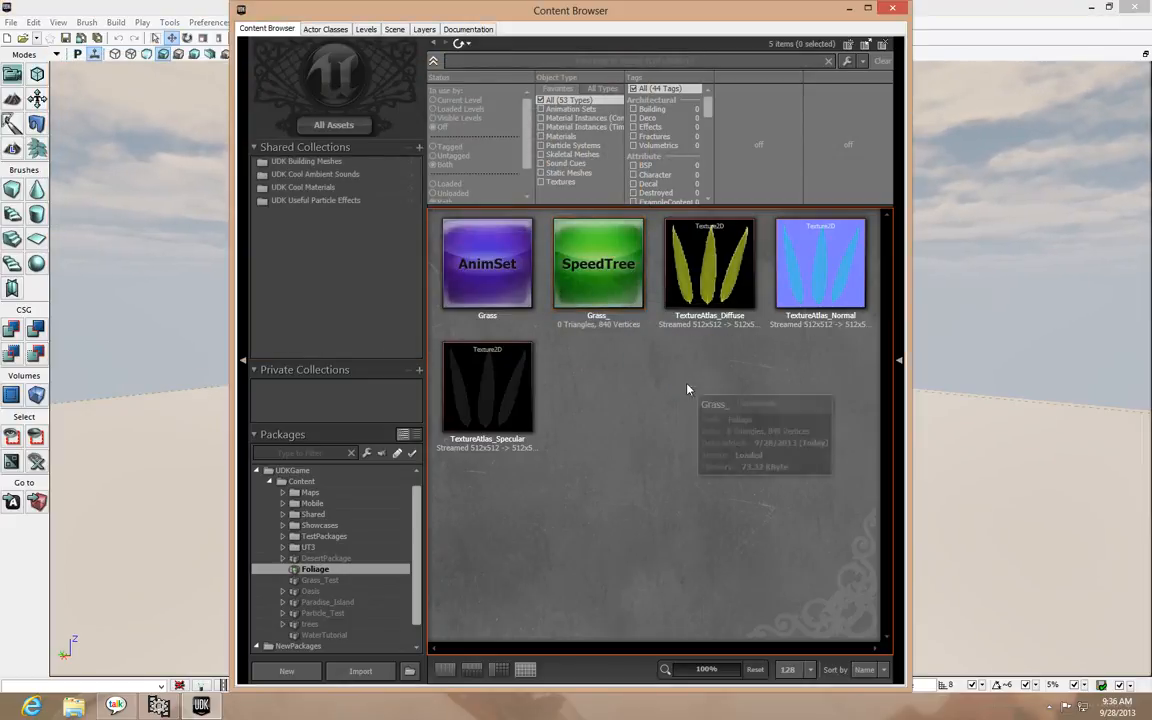
# Try to create a new material named Grass in the Foliage package from the TextureAtlas_Diffuse texture
pyautogui.click(710, 287)
pyautogui.rightClick(707, 286)
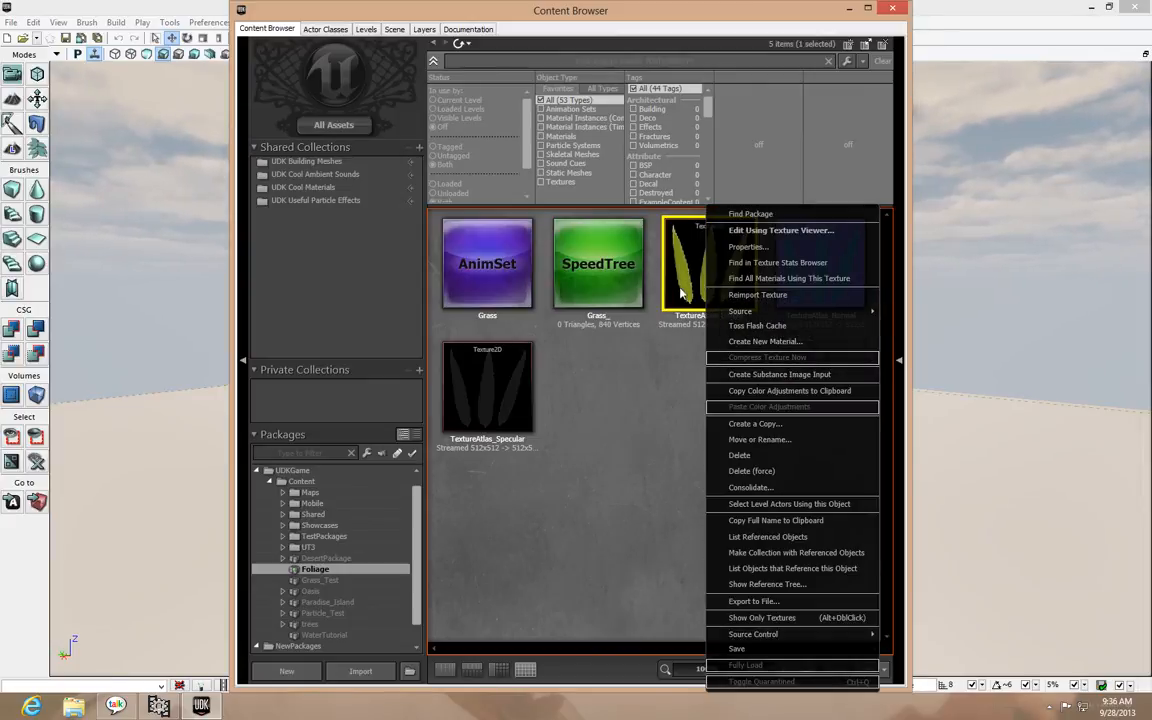
pyautogui.click(735, 345)
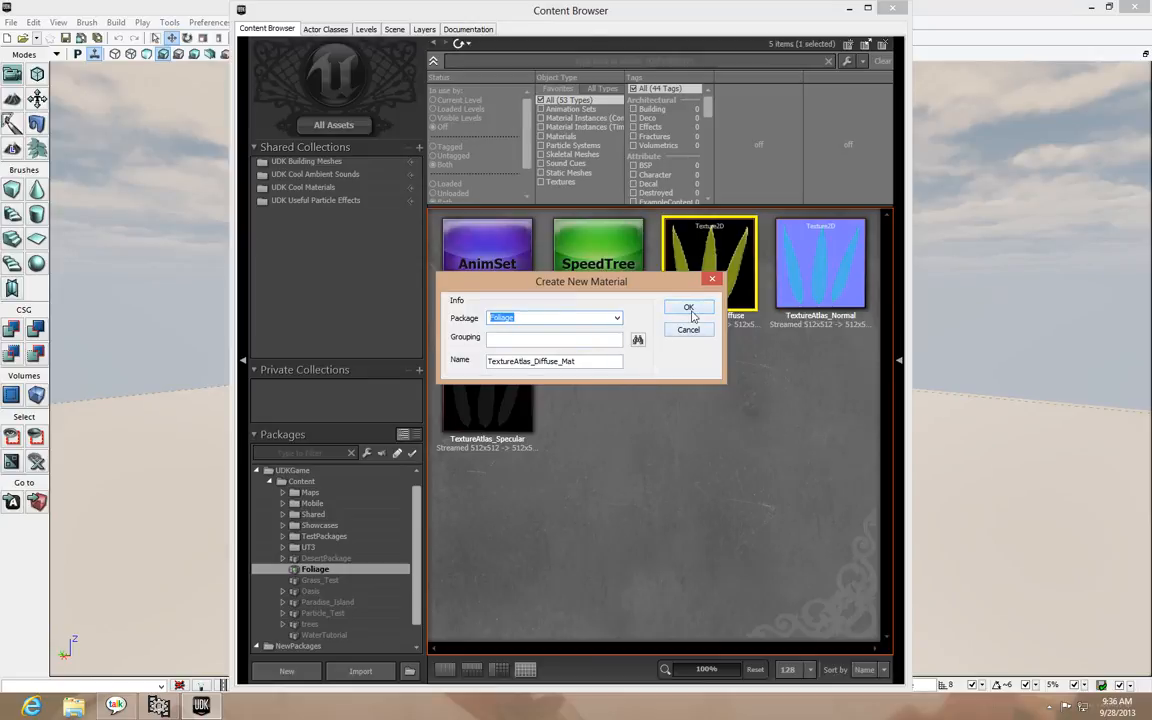
pyautogui.click(601, 361)
pyautogui.moveTo(595, 361); pyautogui.dragTo(349, 362)
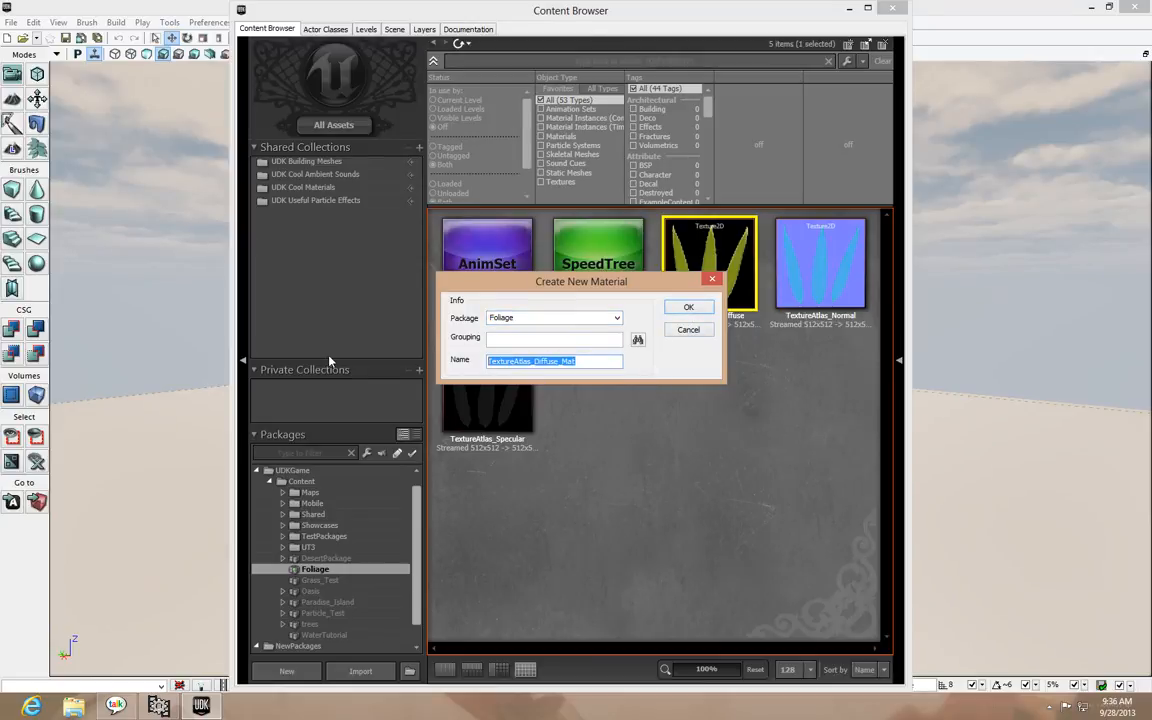
pyautogui.write('Grass')
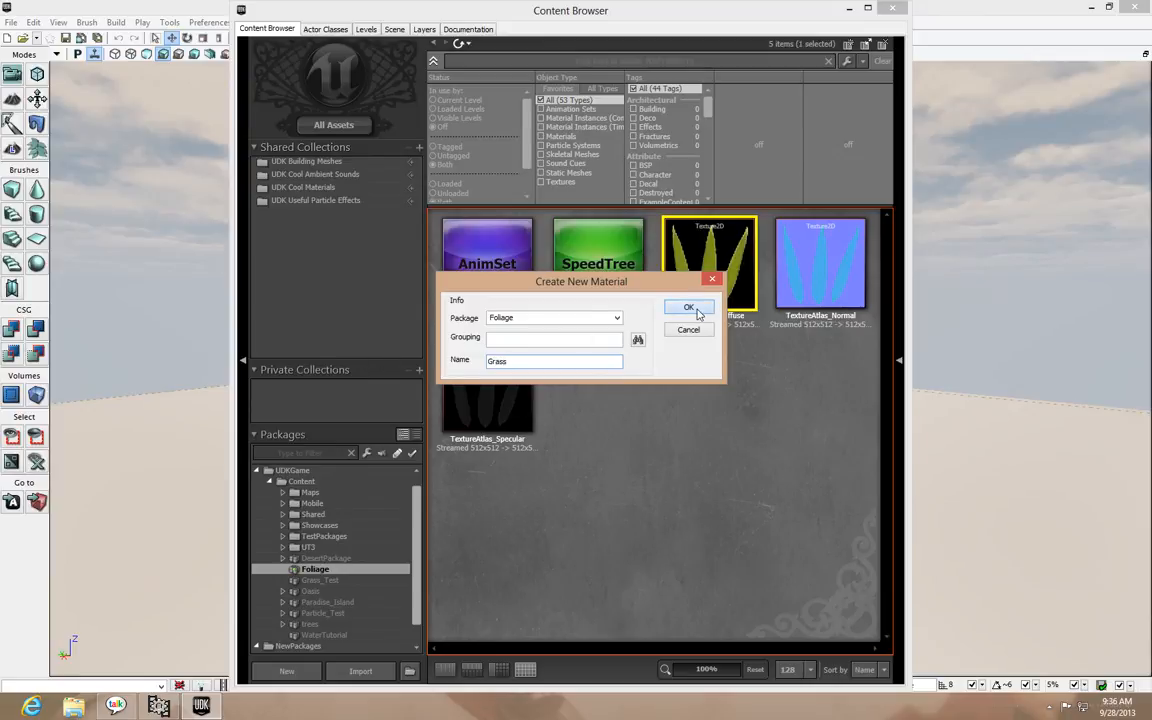
pyautogui.click(688, 308)
pyautogui.click(633, 375)
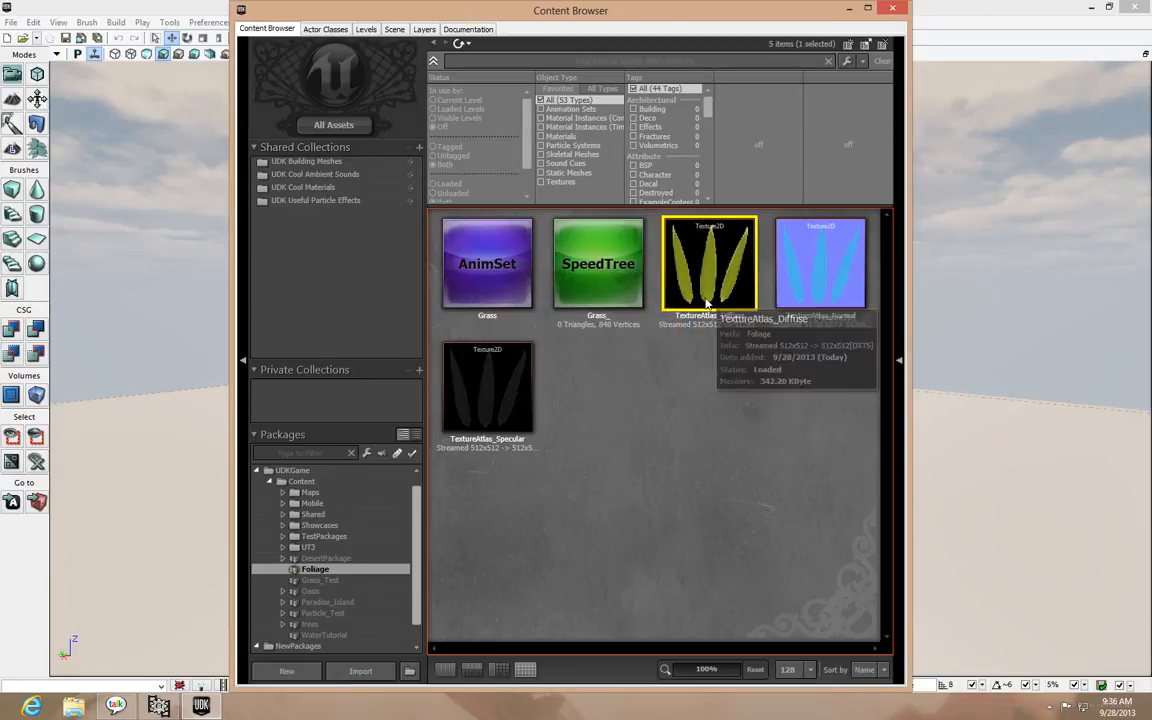
# Create a material named TextureAtlas_Diffuse_Mat in the Foliage package from the TextureAtlas_Diffuse texture
pyautogui.rightClick(703, 282)
pyautogui.click(661, 278)
pyautogui.rightClick(703, 282)
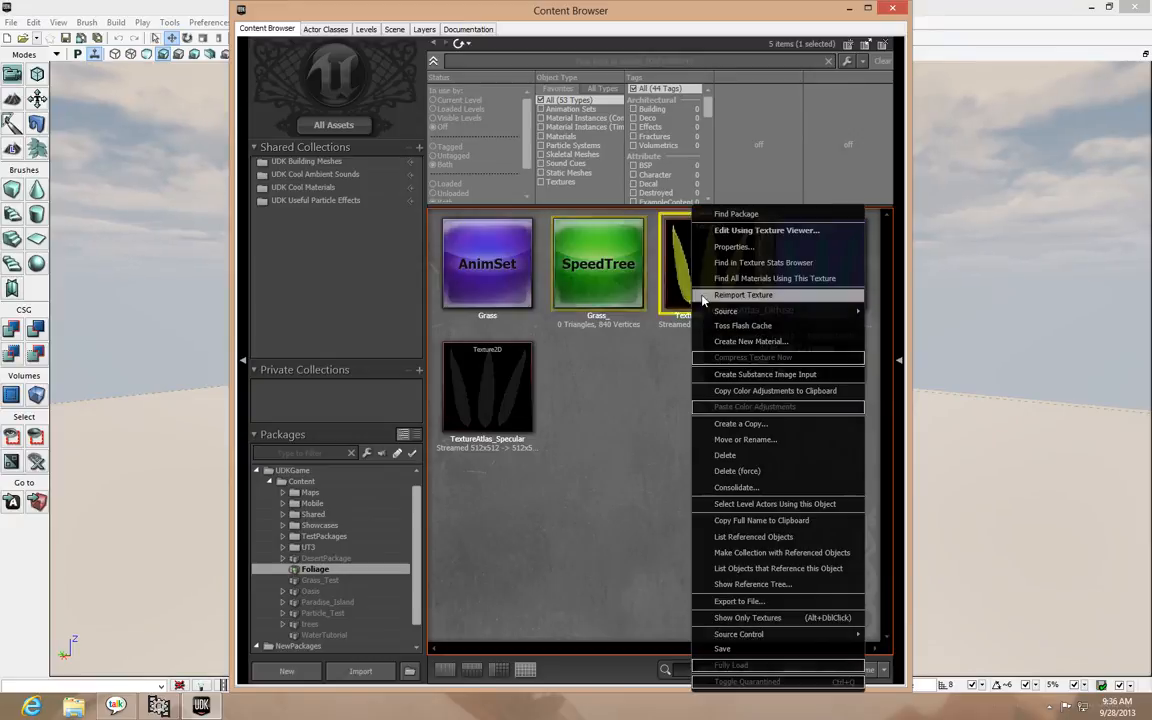
pyautogui.click(764, 341)
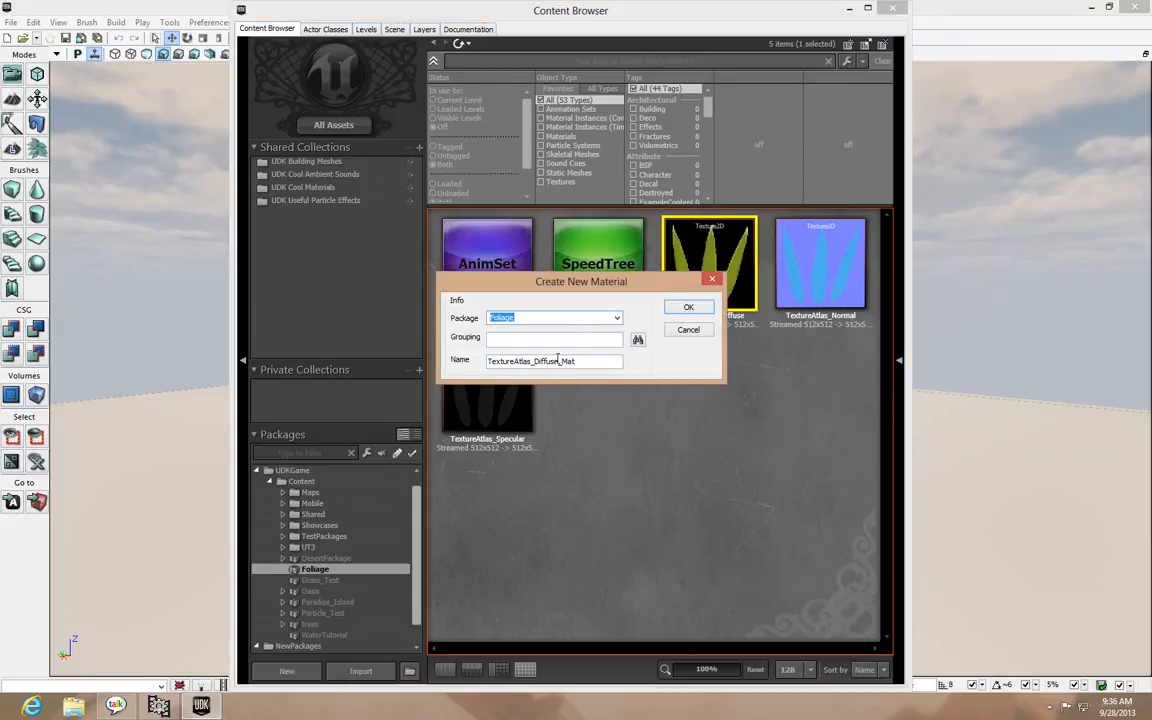
pyautogui.click(688, 309)
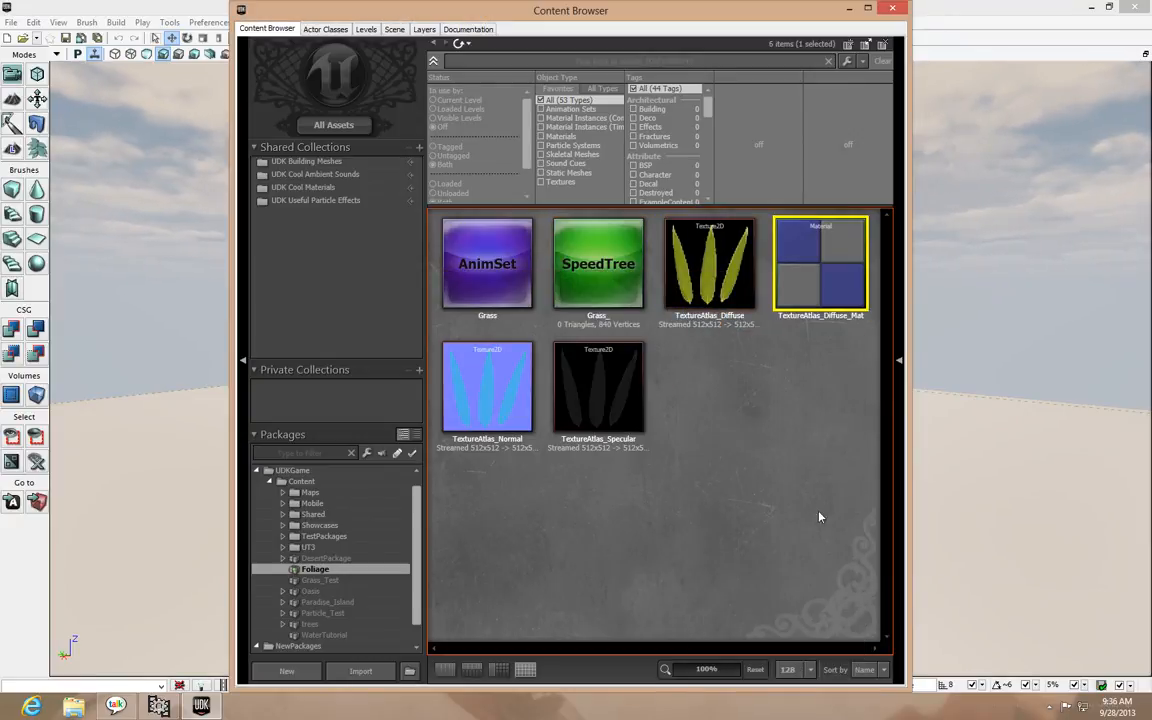
# Open TextureAtlas_Diffuse_Mat in the Material Editor and connect its diffuse texture sample to the Diffuse input
pyautogui.click(816, 268)
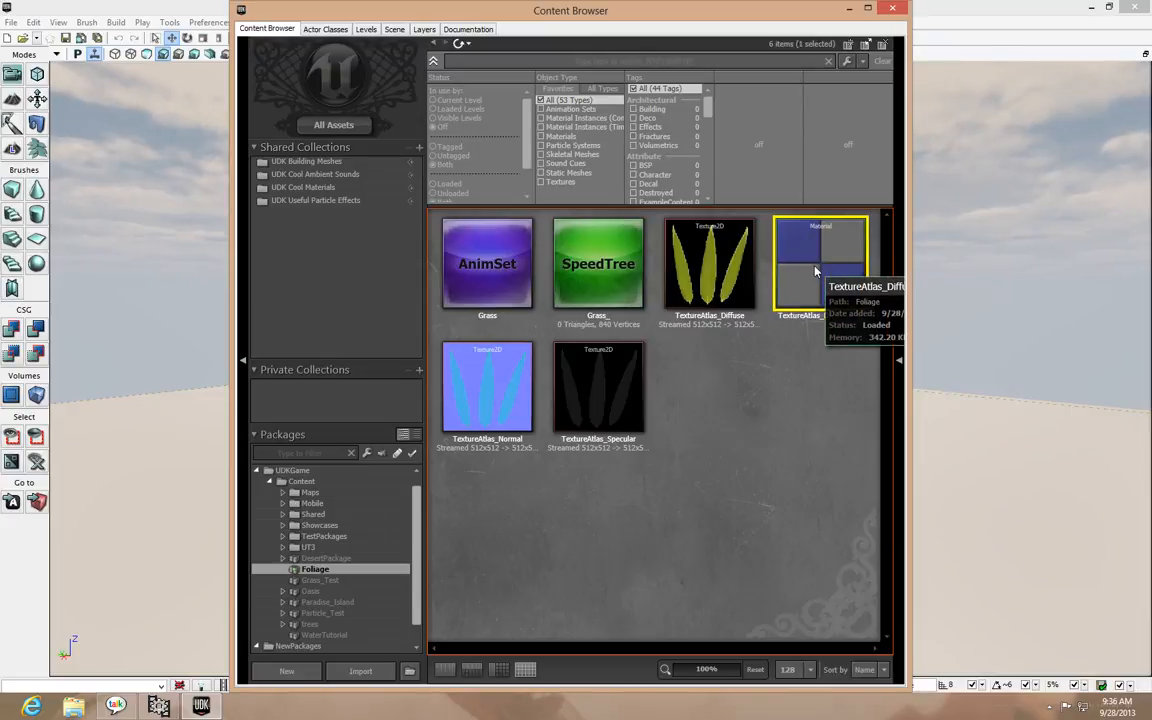
pyautogui.doubleClick(816, 268)
pyautogui.click(298, 203)
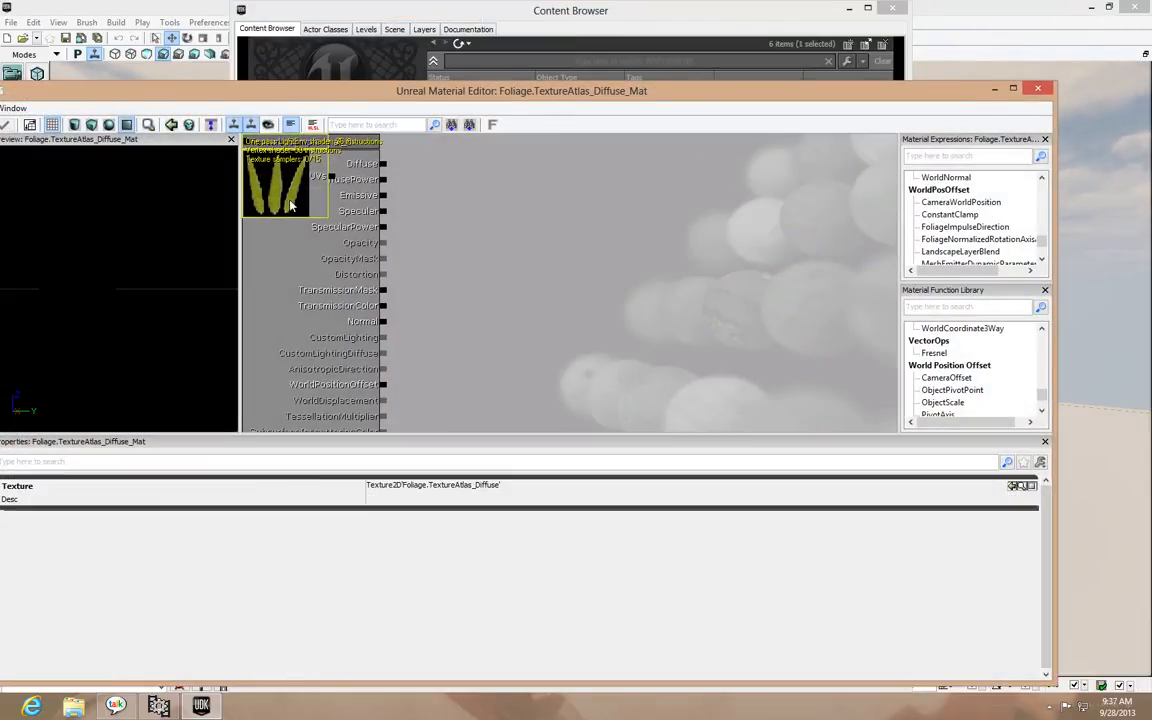
pyautogui.keyDown('ctrl'); pyautogui.moveTo(298, 203); pyautogui.dragTo(661, 204); pyautogui.keyUp('ctrl')
pyautogui.moveTo(461, 240); pyautogui.dragTo(500, 295)
pyautogui.moveTo(641, 215); pyautogui.dragTo(424, 219)
pyautogui.keyDown('ctrl'); pyautogui.moveTo(697, 245); pyautogui.dragTo(807, 246); pyautogui.keyUp('ctrl')
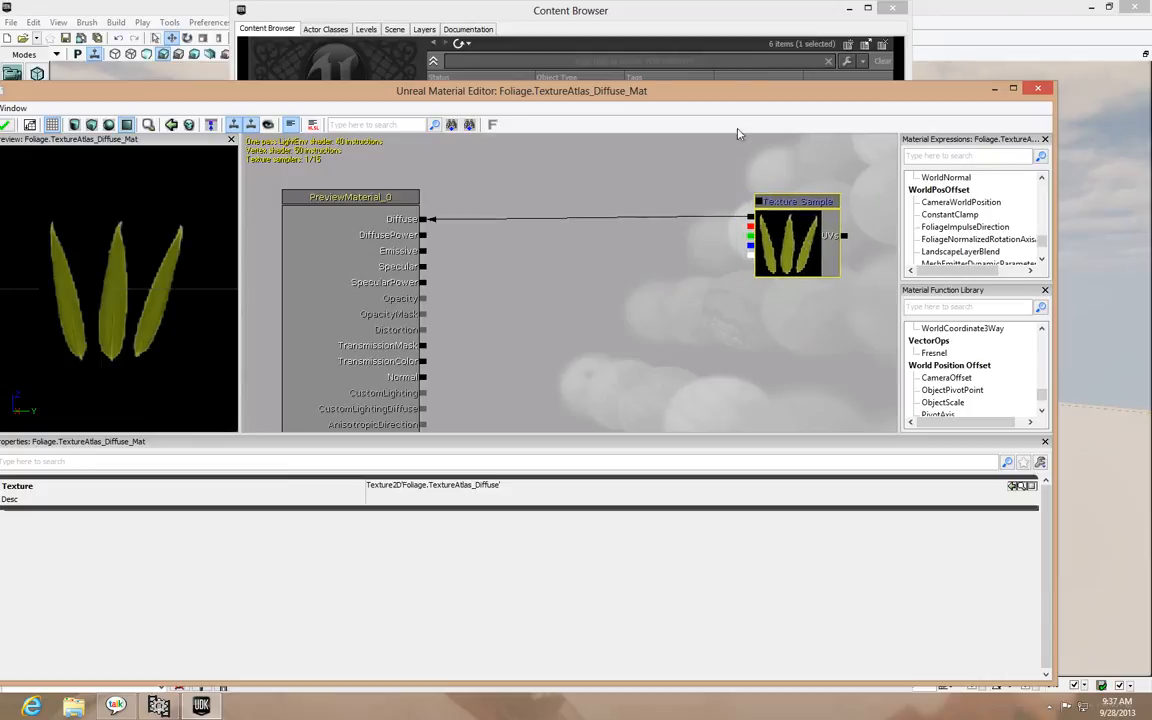
# Bring the TextureAtlas_Specular and TextureAtlas_Normal textures into the material graph as texture samples and maximize the Material Editor
pyautogui.click(730, 19)
pyautogui.moveTo(706, 19); pyautogui.dragTo(380, 40)
pyautogui.moveTo(269, 411); pyautogui.dragTo(717, 363)
pyautogui.moveTo(162, 408); pyautogui.dragTo(660, 320)
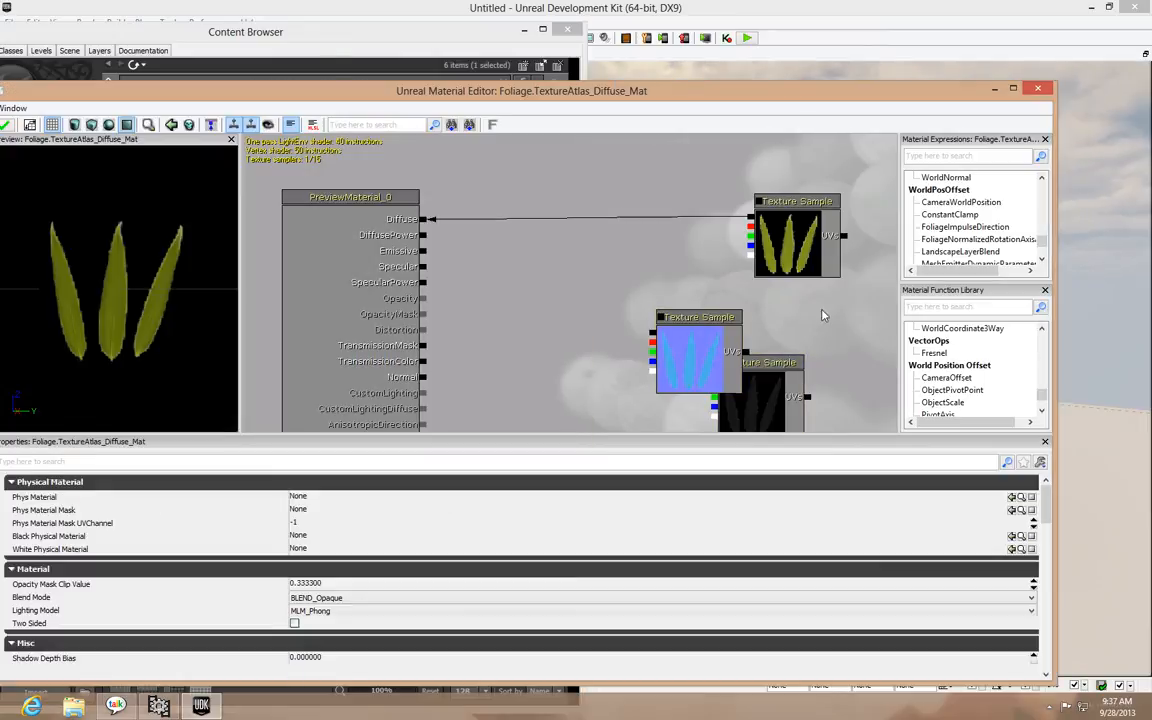
pyautogui.moveTo(810, 96); pyautogui.dragTo(808, 2)
# Connect the normal texture sample to Normal and the specular sample to Specular, and check the material preview
pyautogui.moveTo(757, 316); pyautogui.dragTo(718, 401)
pyautogui.moveTo(717, 261); pyautogui.dragTo(431, 291)
pyautogui.moveTo(731, 380); pyautogui.dragTo(432, 181)
pyautogui.moveTo(739, 226); pyautogui.dragTo(704, 202)
pyautogui.click(856, 228)
pyautogui.moveTo(140, 240); pyautogui.dragTo(96, 122)
pyautogui.moveTo(140, 264); pyautogui.dragTo(86, 199)
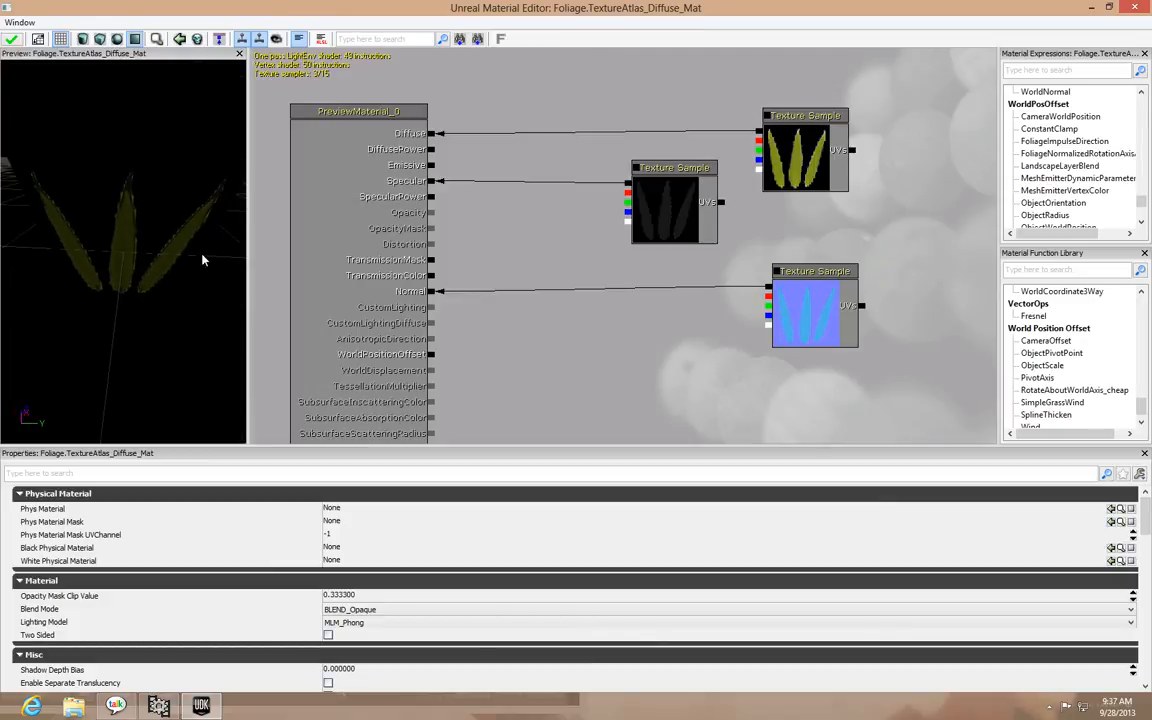
# Find the VertexColor expression and place a Vertex Color node below the specular texture sample
pyautogui.write('vert')
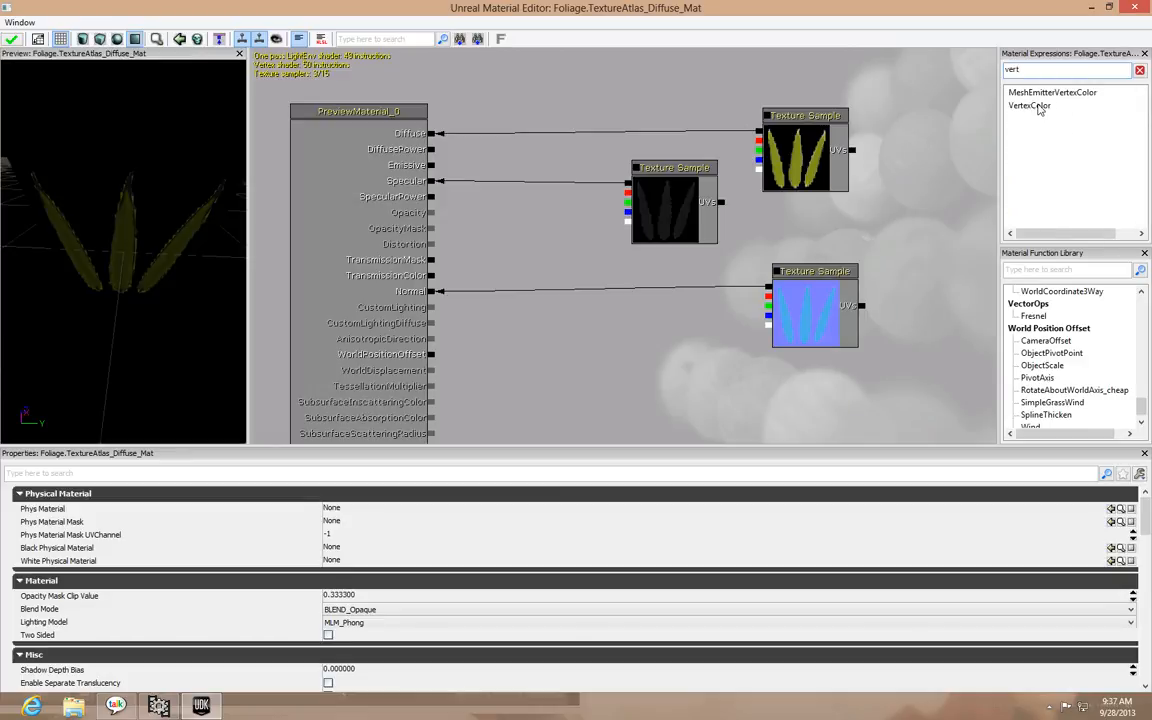
pyautogui.moveTo(1040, 107); pyautogui.dragTo(689, 324)
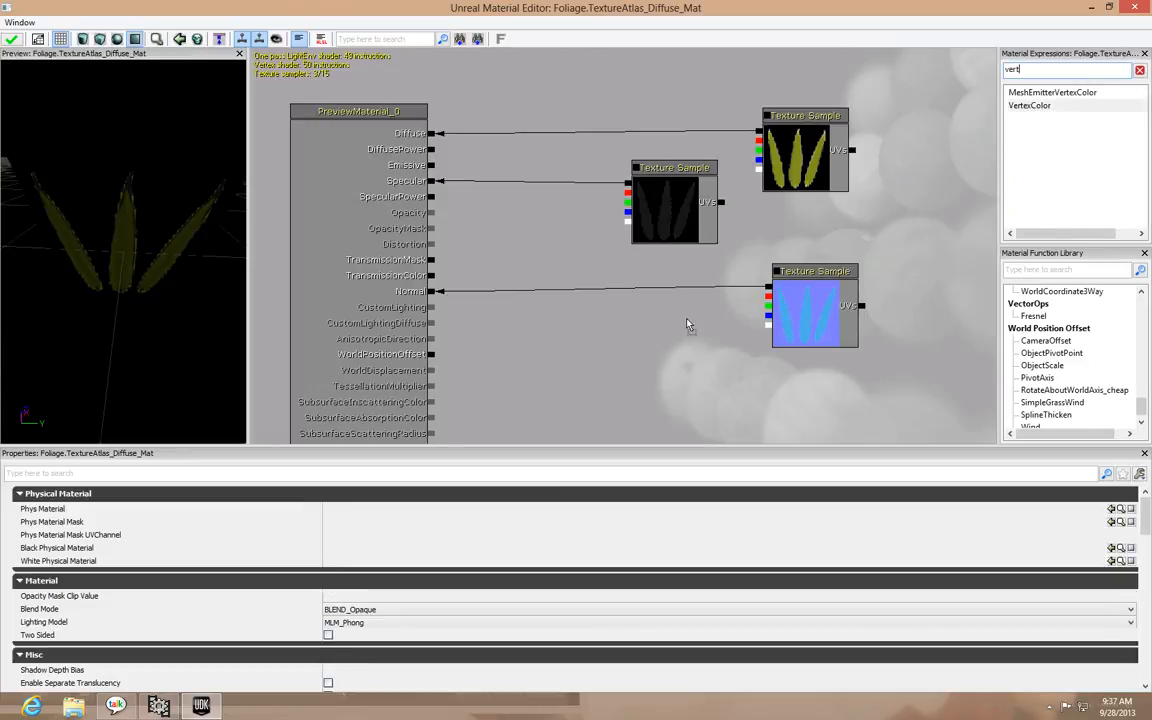
pyautogui.moveTo(720, 363); pyautogui.dragTo(673, 340)
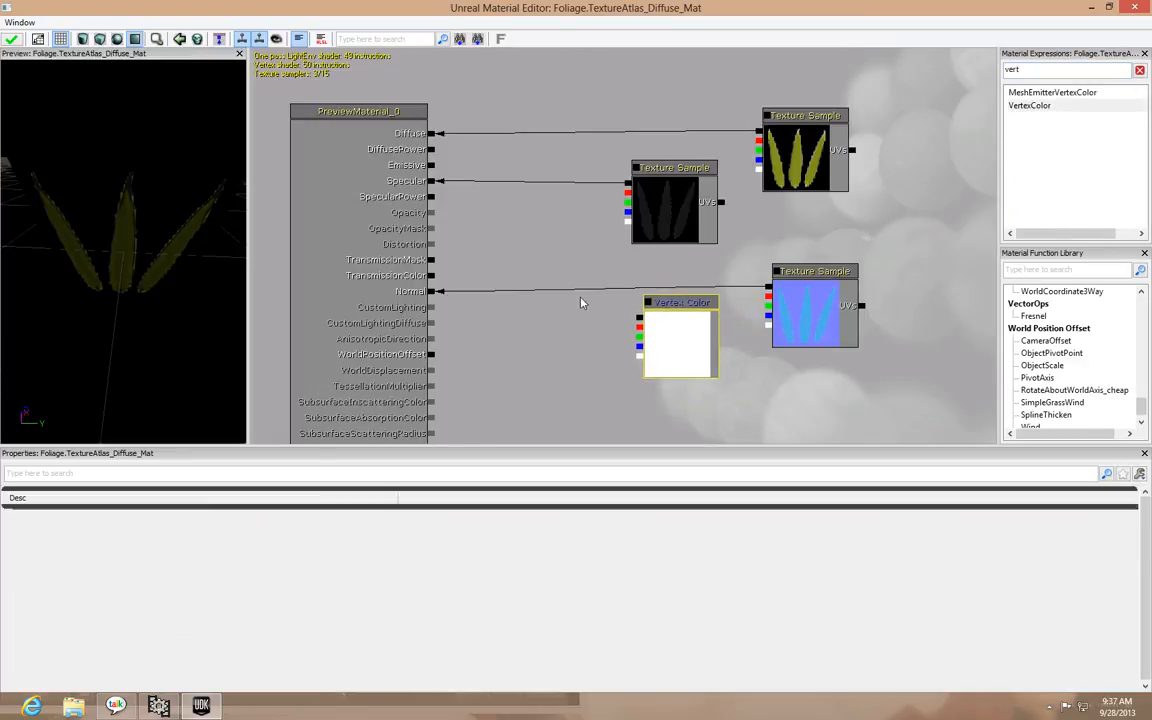
pyautogui.click(533, 240)
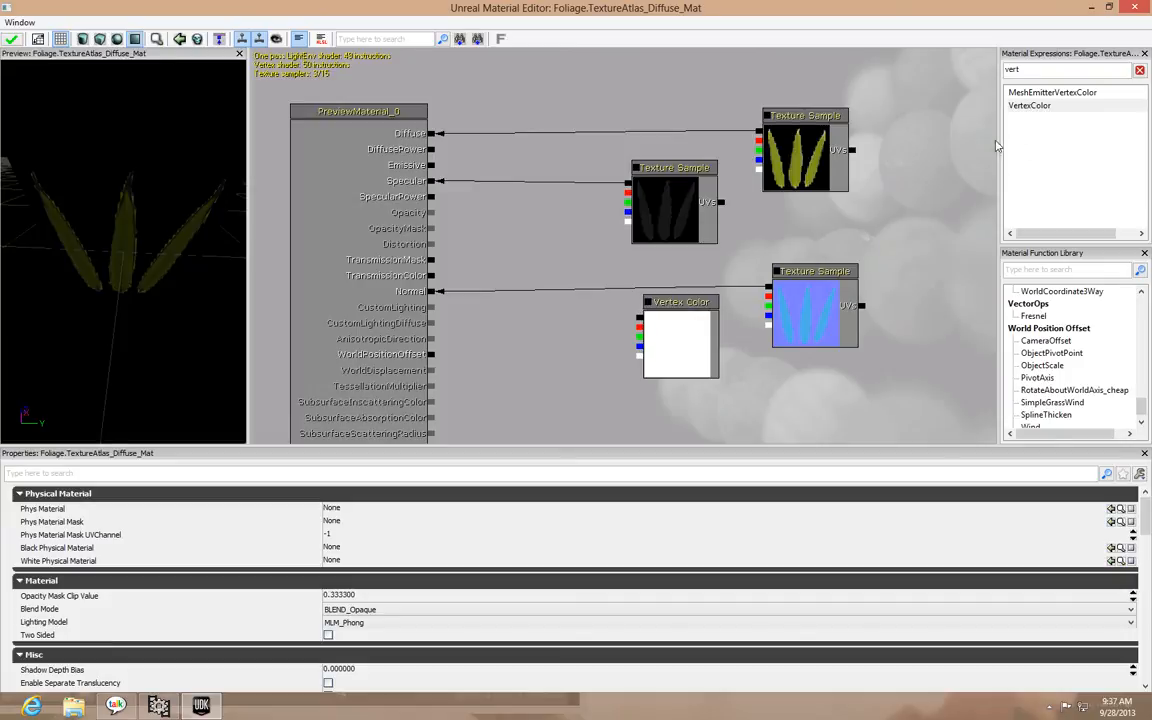
pyautogui.moveTo(1033, 73); pyautogui.dragTo(896, 63)
pyautogui.write('add')
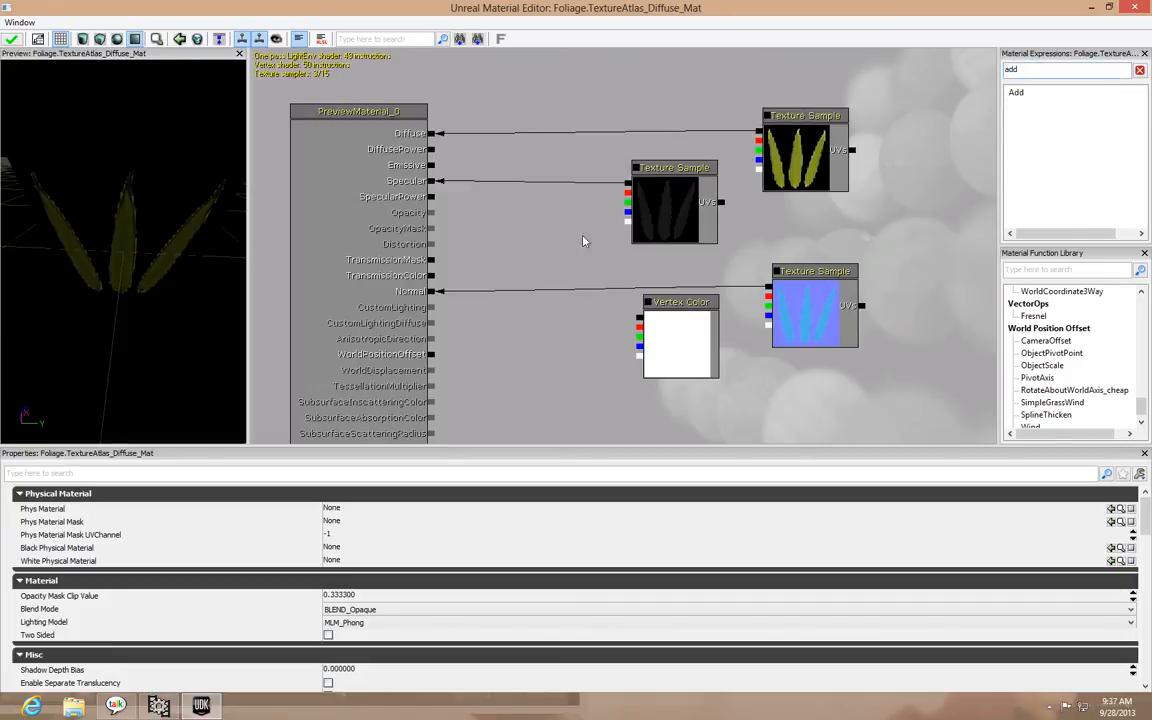
pyautogui.moveTo(1044, 70); pyautogui.dragTo(818, 73)
pyautogui.press('BackSpace')
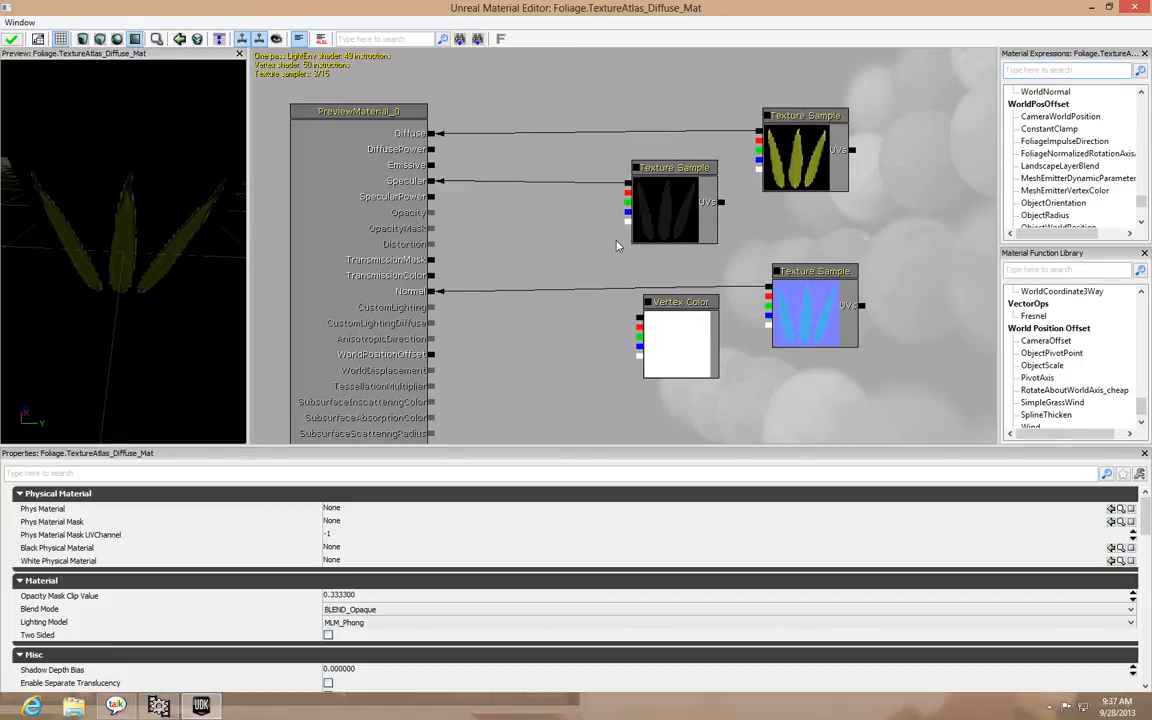
pyautogui.write('aaaaaa')
pyautogui.click(555, 256)
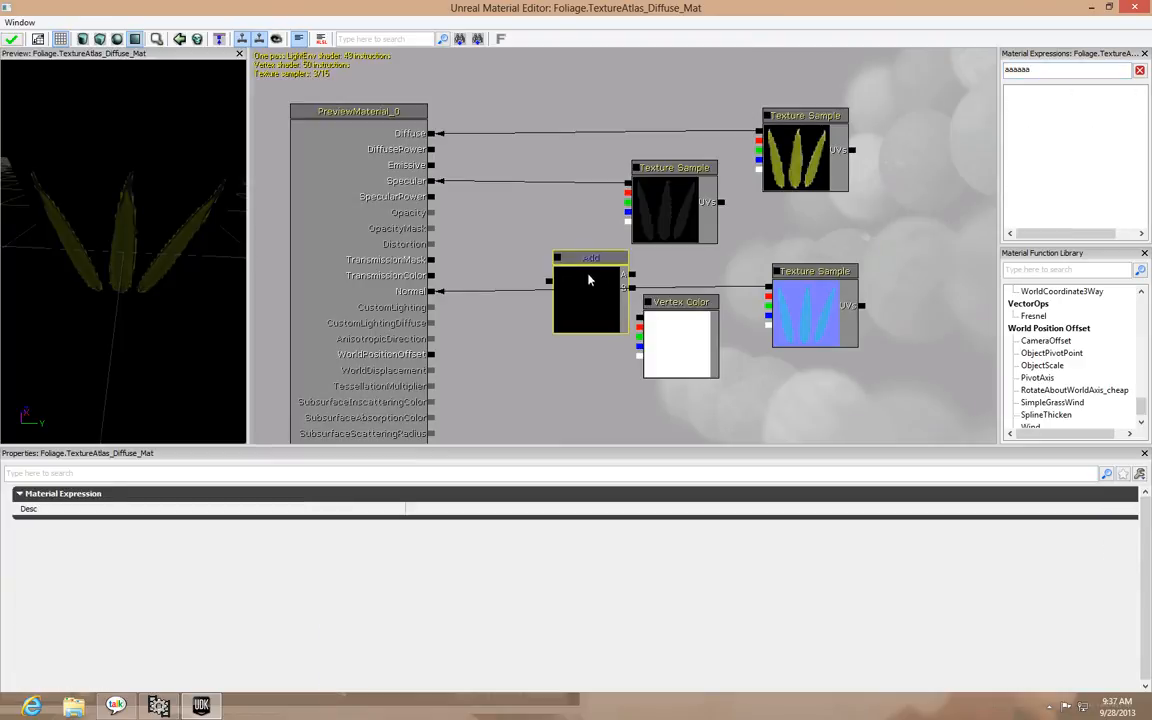
pyautogui.press('Delete')
# Insert an Add node, connecting the diffuse sample's alpha to input A and the Vertex Color alpha to input B
pyautogui.rightClick(506, 227)
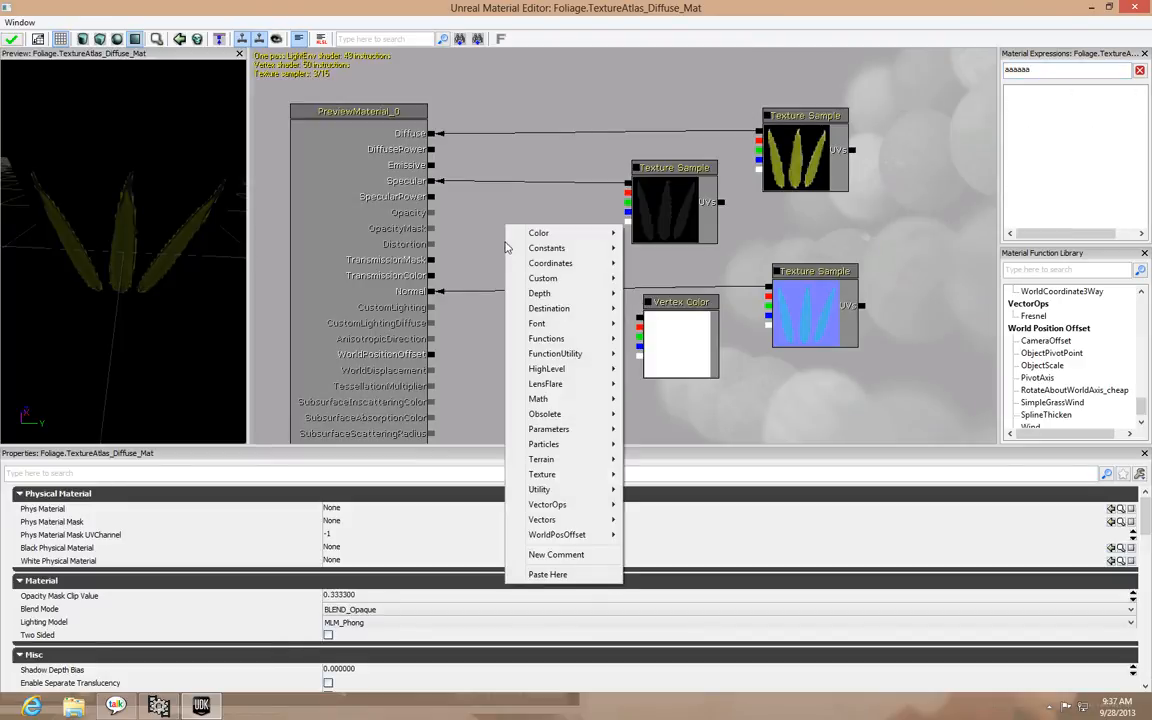
pyautogui.moveTo(525, 238)
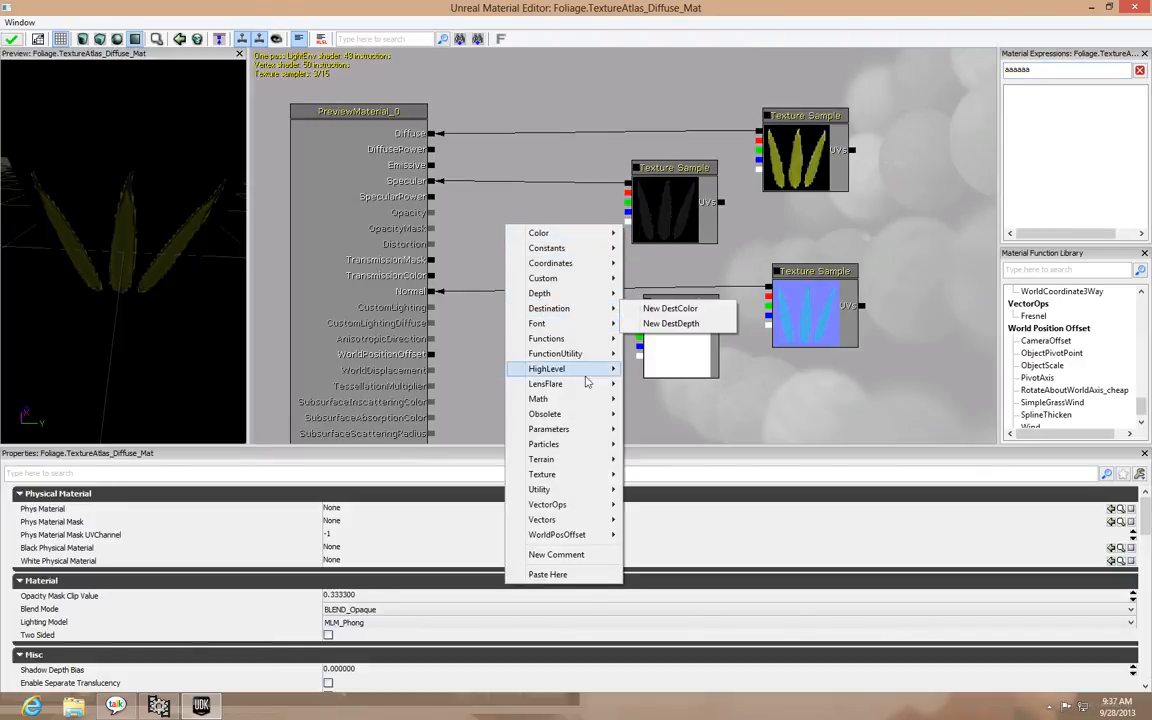
pyautogui.moveTo(578, 399)
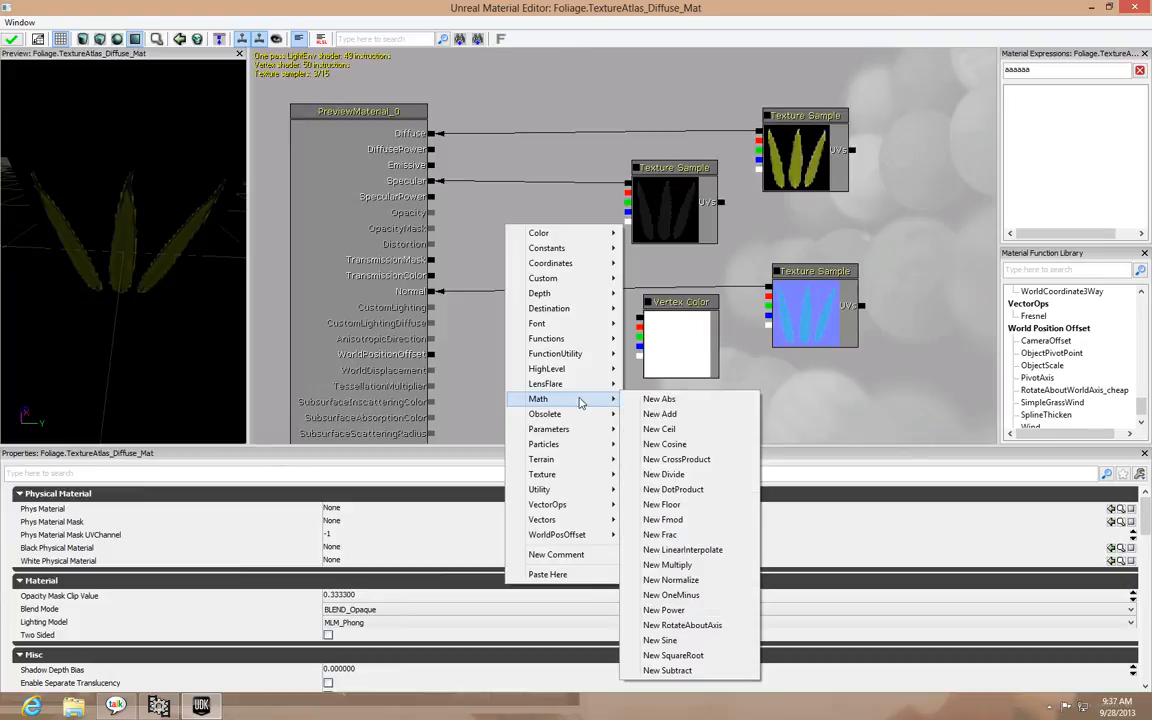
pyautogui.click(692, 421)
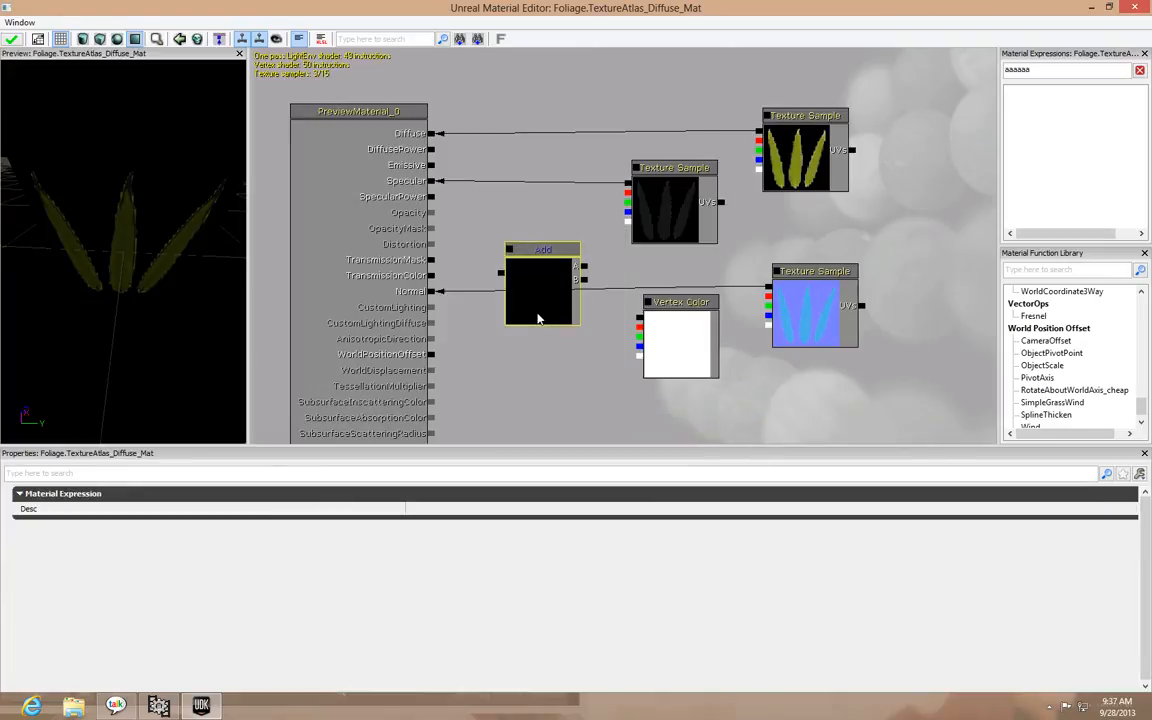
pyautogui.moveTo(535, 308); pyautogui.dragTo(541, 258)
pyautogui.moveTo(763, 175); pyautogui.dragTo(593, 229)
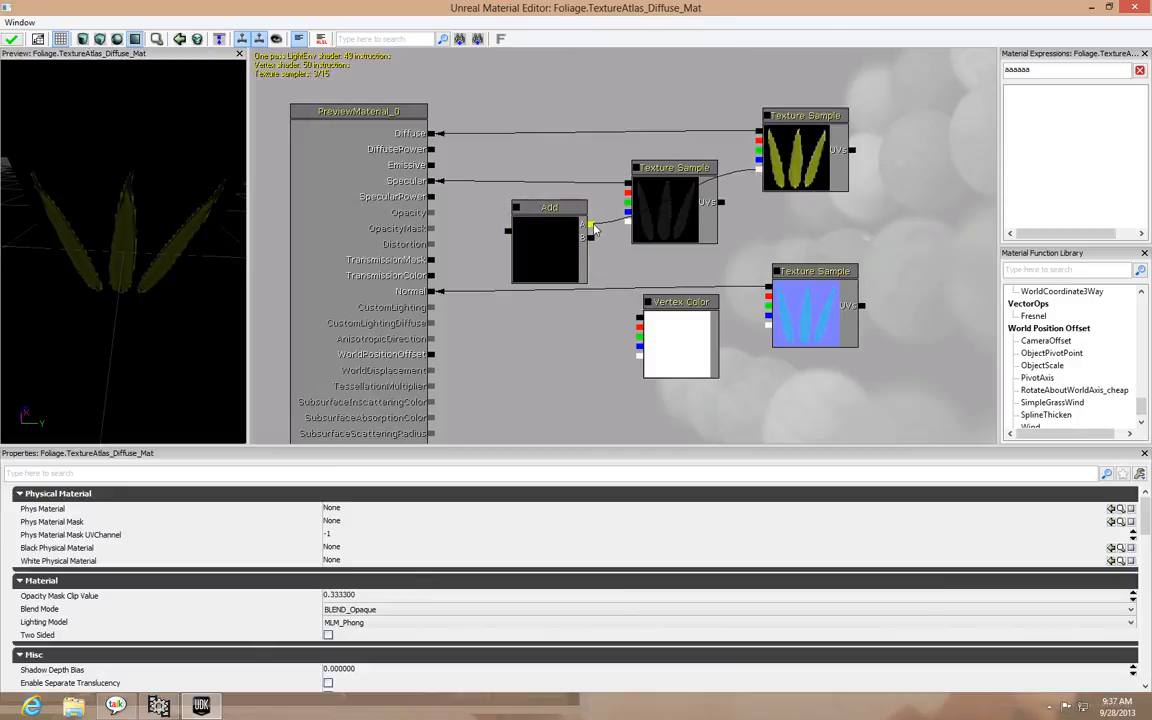
pyautogui.moveTo(640, 358); pyautogui.dragTo(591, 237)
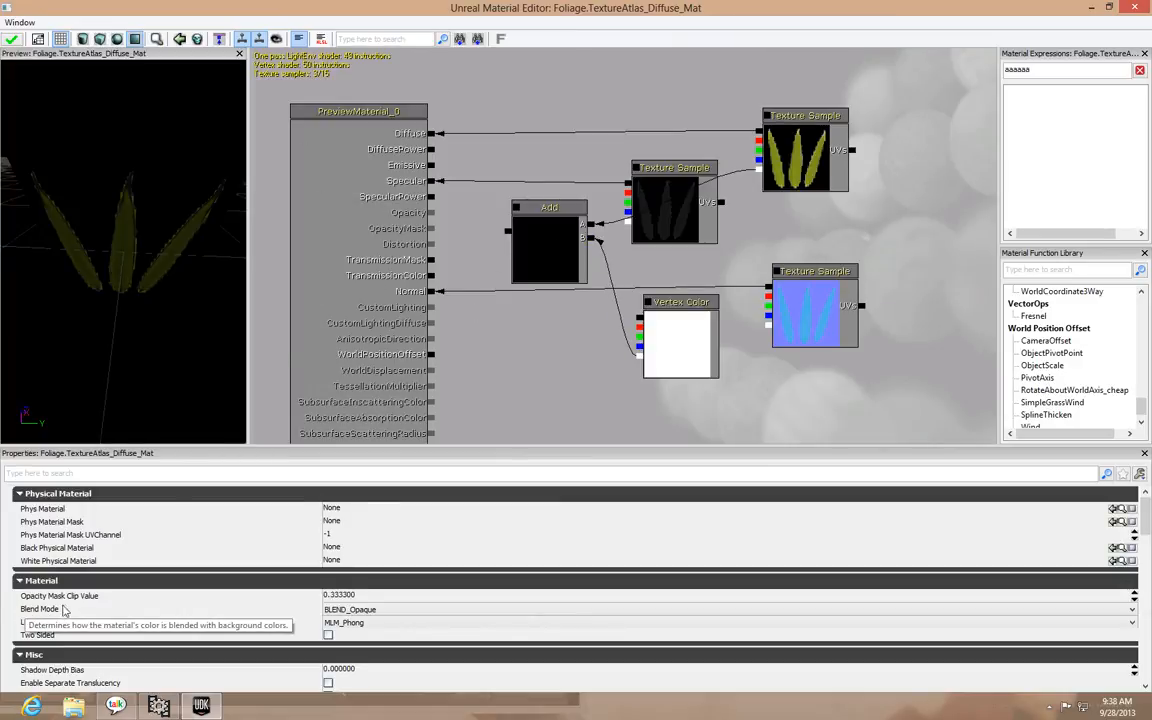
# Set the material's Blend Mode to BLEND_Masked and enable Two Sided
pyautogui.click(330, 609)
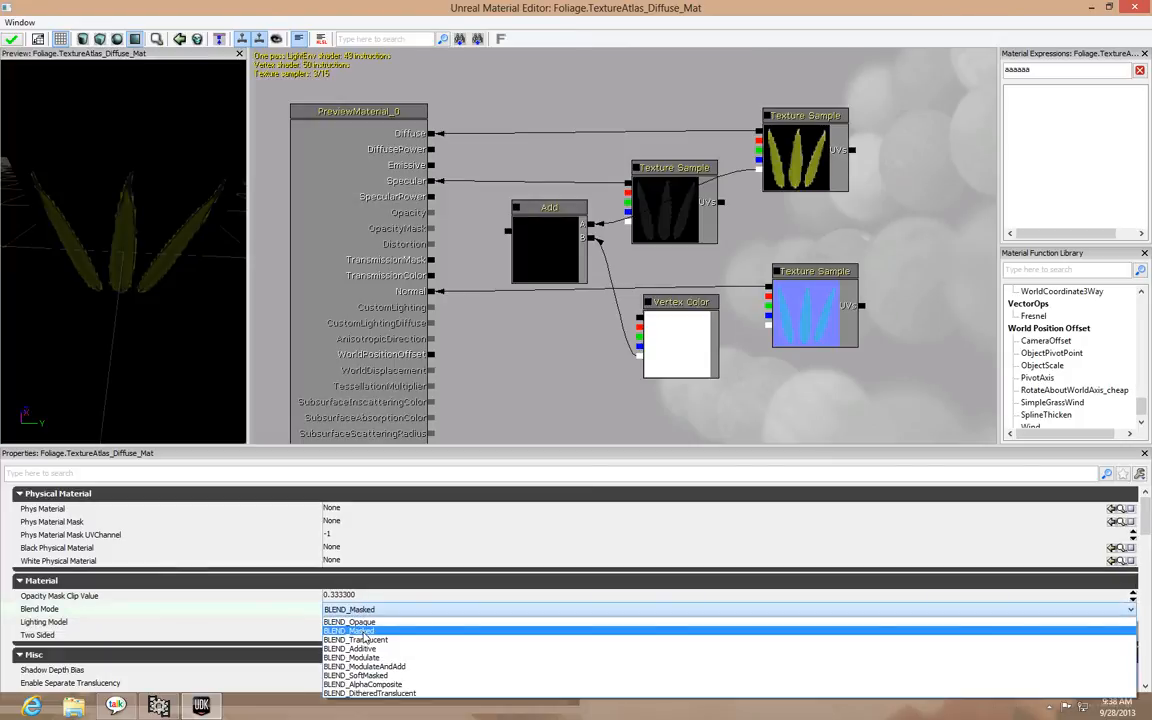
pyautogui.click(363, 632)
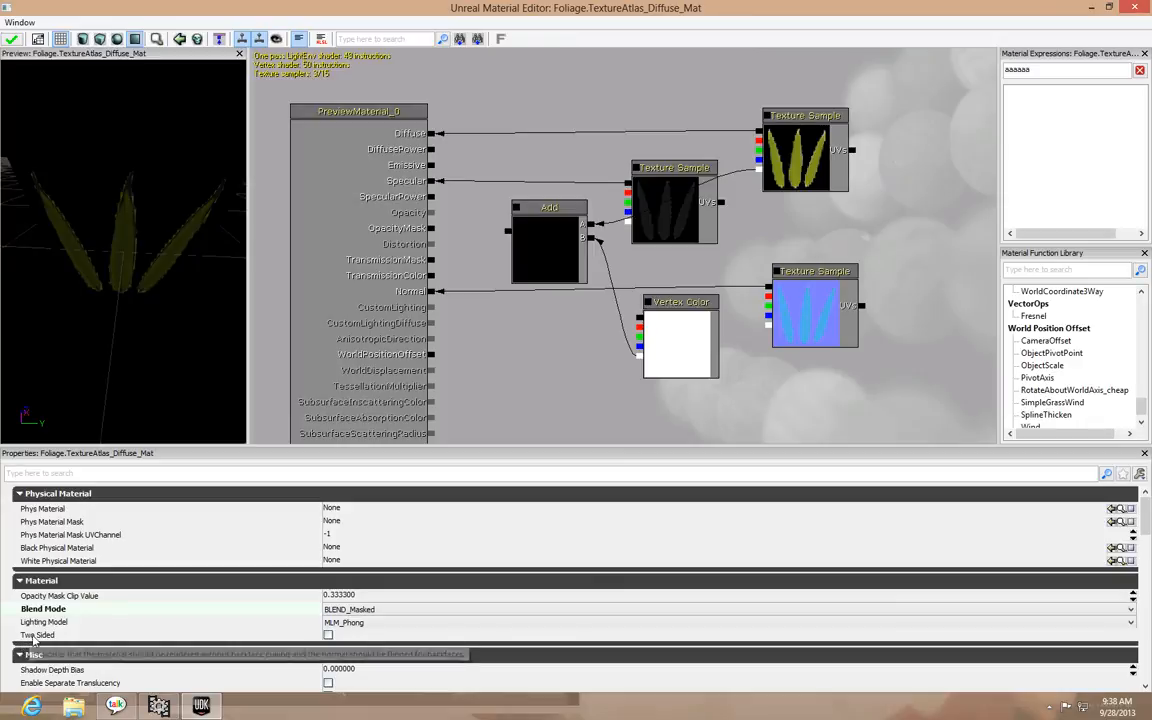
pyautogui.click(328, 636)
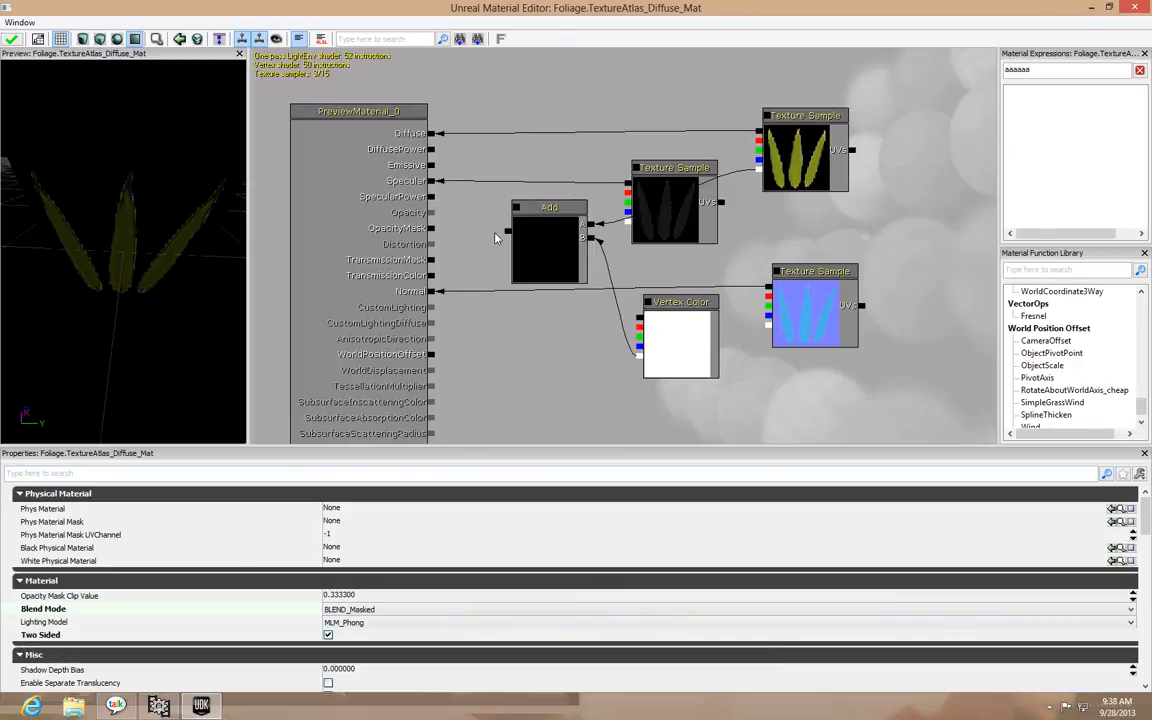
# Connect the Add node's output to OpacityMask, apply the material changes and close the Material Editor
pyautogui.moveTo(505, 234); pyautogui.dragTo(435, 234)
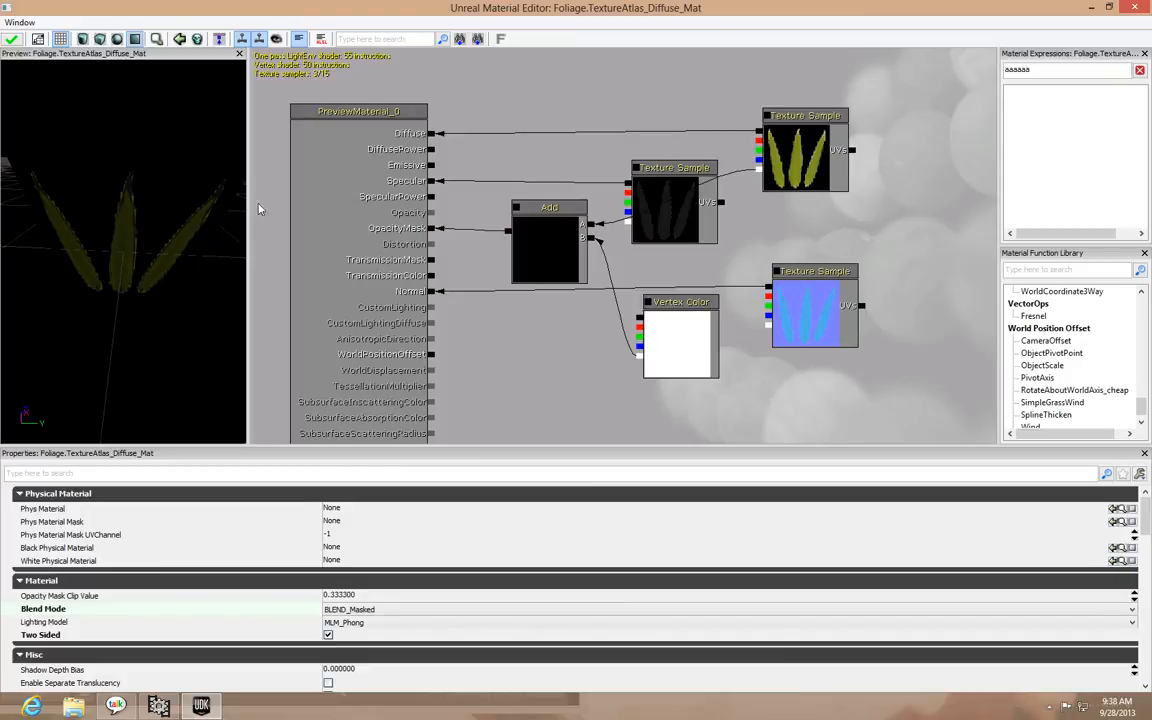
pyautogui.click(11, 38)
pyautogui.click(11, 38)
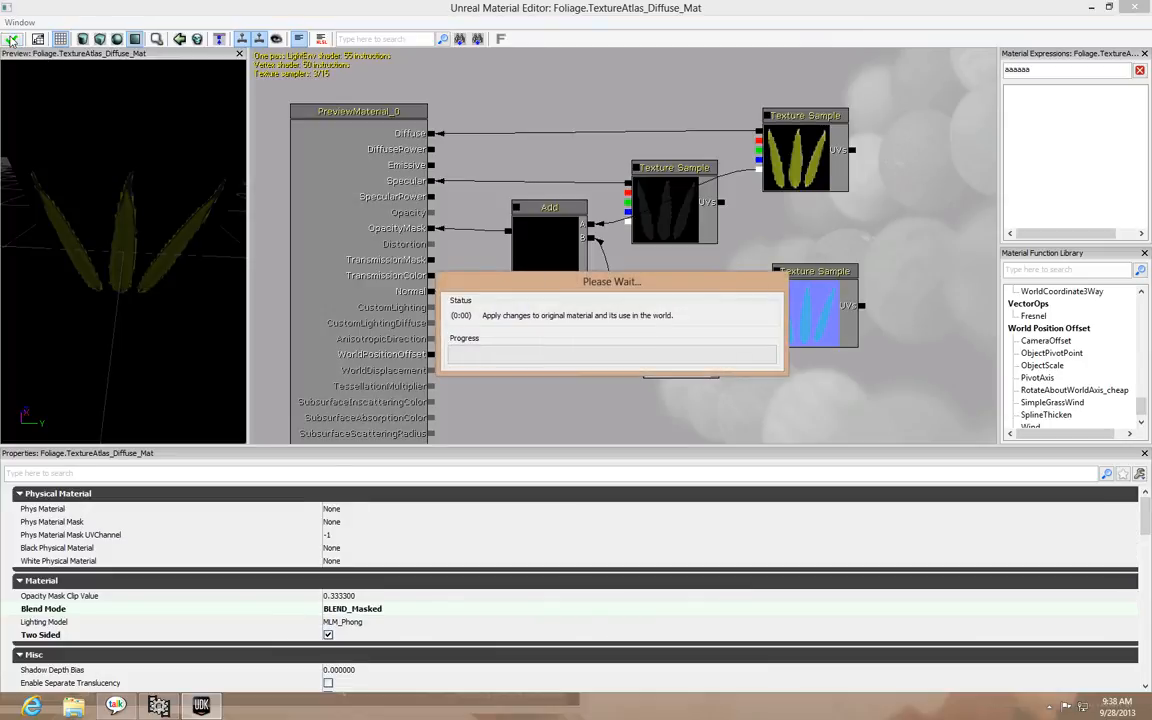
pyautogui.click(1136, 8)
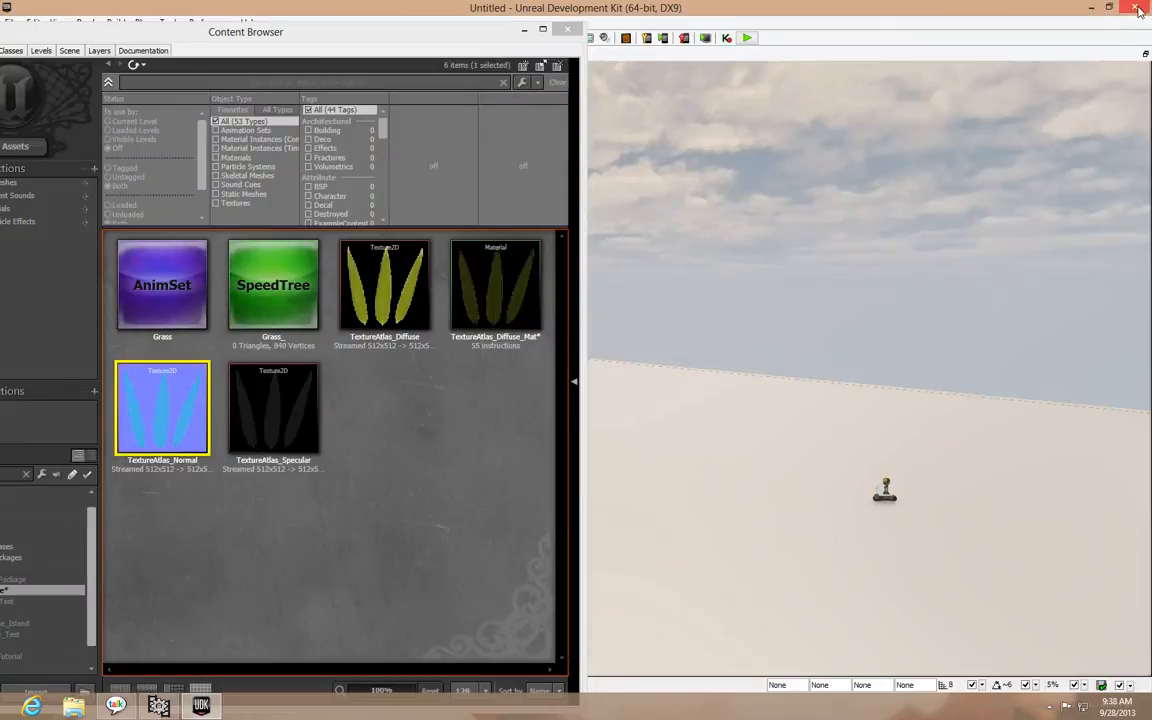
# Assign TextureAtlas_Diffuse_Mat as the Frond Material and Leaf Card Material of the Grass_ SpeedTree, and close the SpeedTree Editor
pyautogui.click(497, 298)
pyautogui.doubleClick(280, 311)
pyautogui.moveTo(480, 71); pyautogui.dragTo(1018, 164)
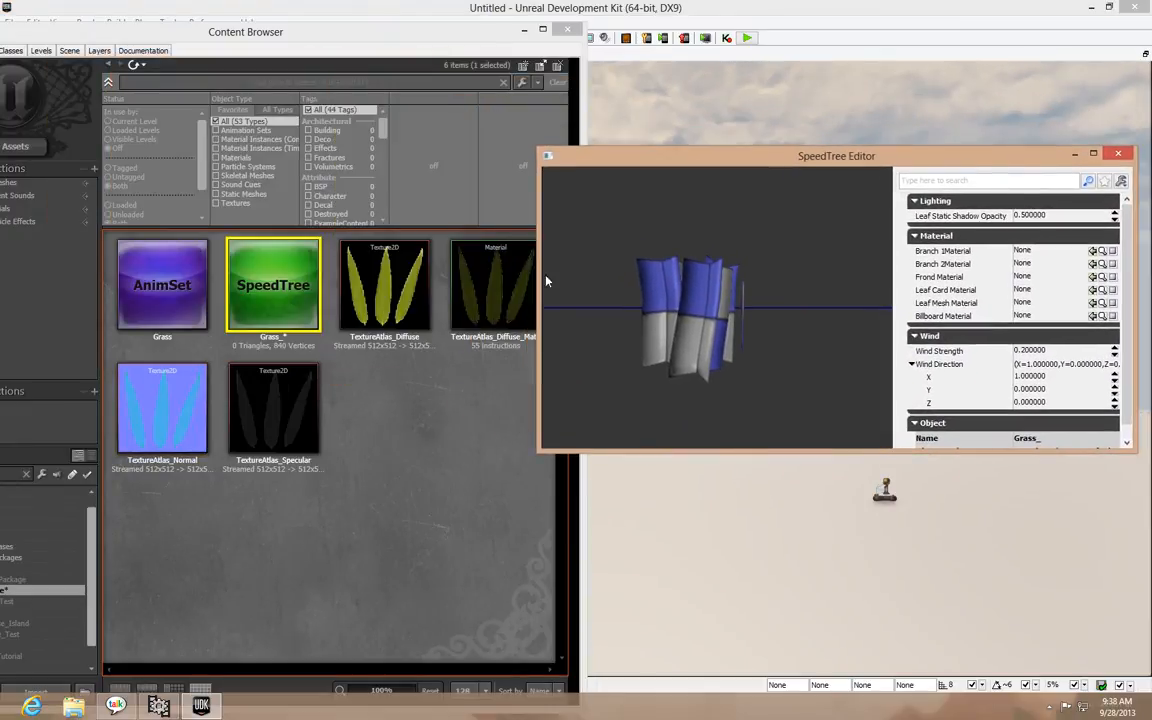
pyautogui.click(490, 285)
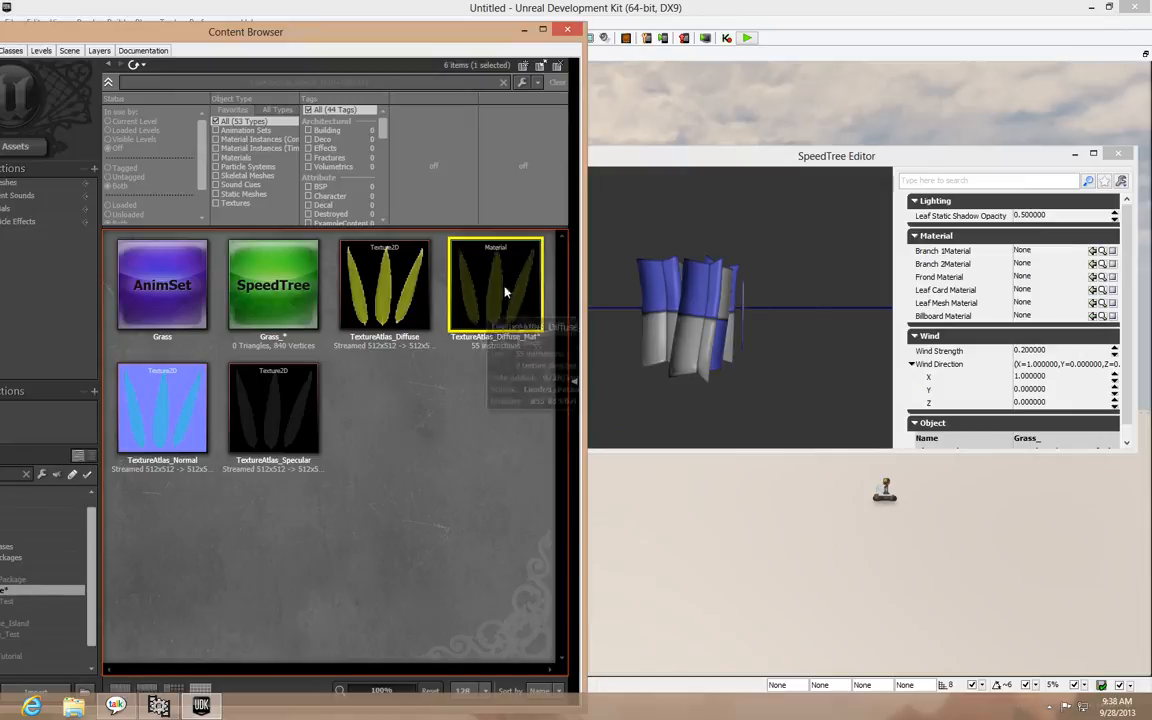
pyautogui.click(1092, 289)
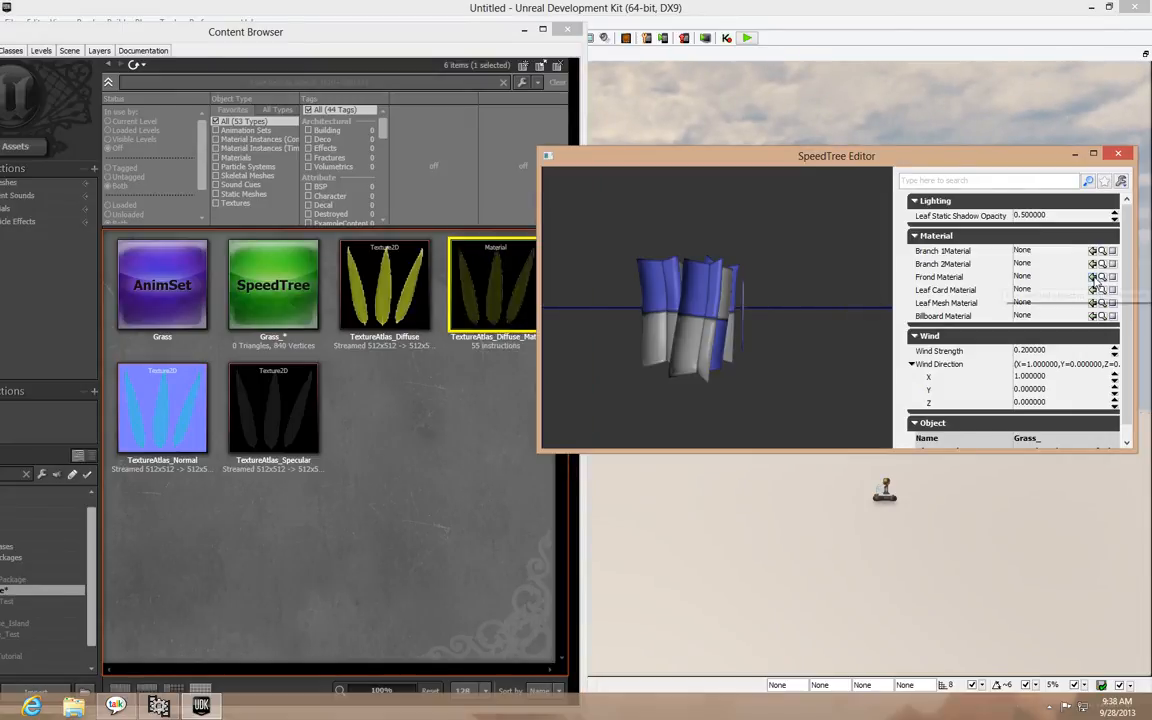
pyautogui.moveTo(789, 294); pyautogui.dragTo(838, 322, button='right')
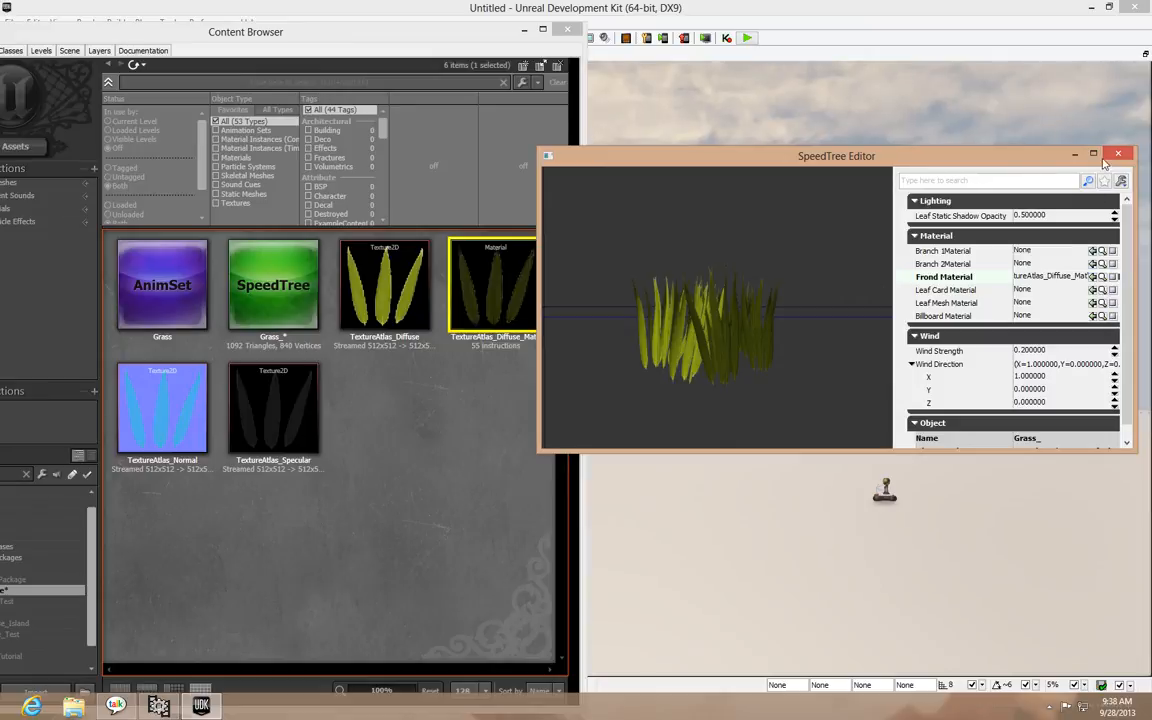
pyautogui.click(1092, 290)
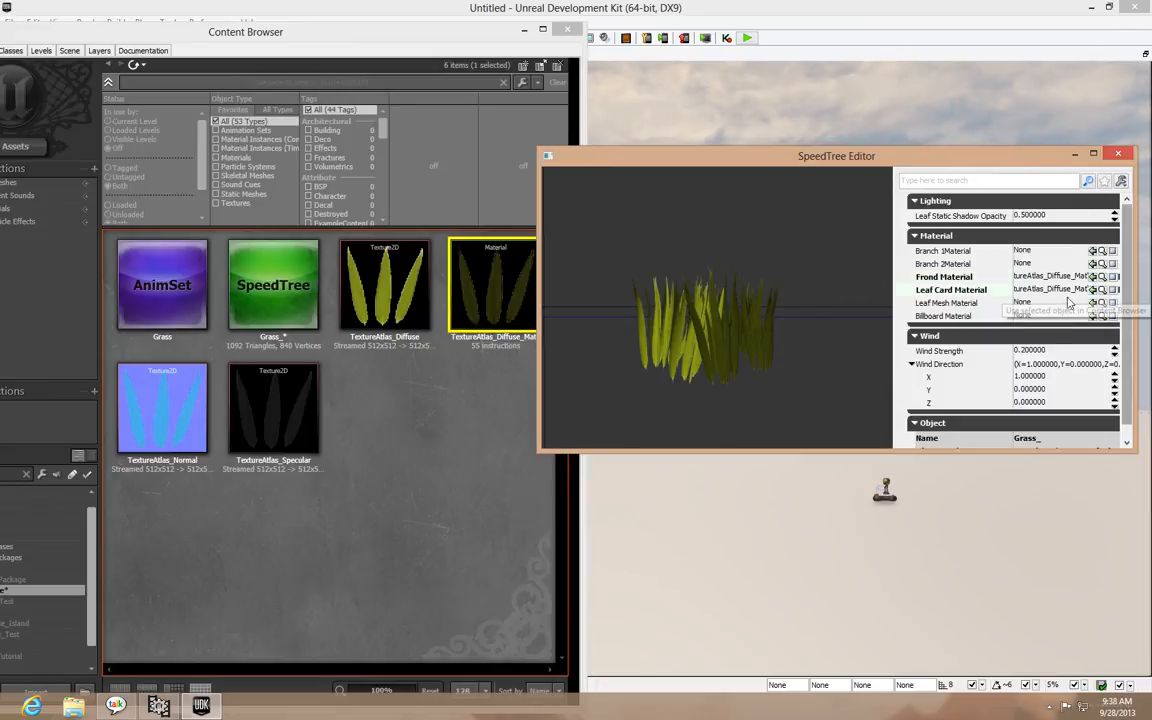
pyautogui.click(1117, 154)
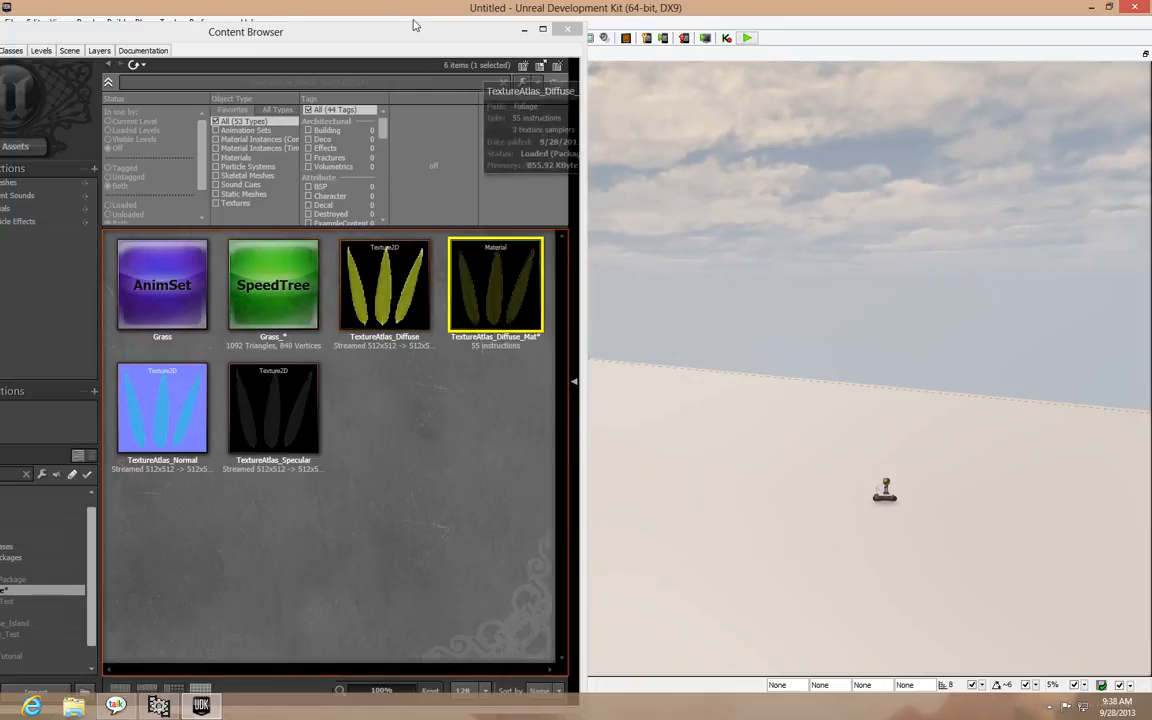
# Place the Grass_ SpeedTree on the ground in front of the cube and close the Content Browser
pyautogui.moveTo(384, 35); pyautogui.dragTo(1105, 53)
pyautogui.moveTo(1003, 321); pyautogui.dragTo(290, 545)
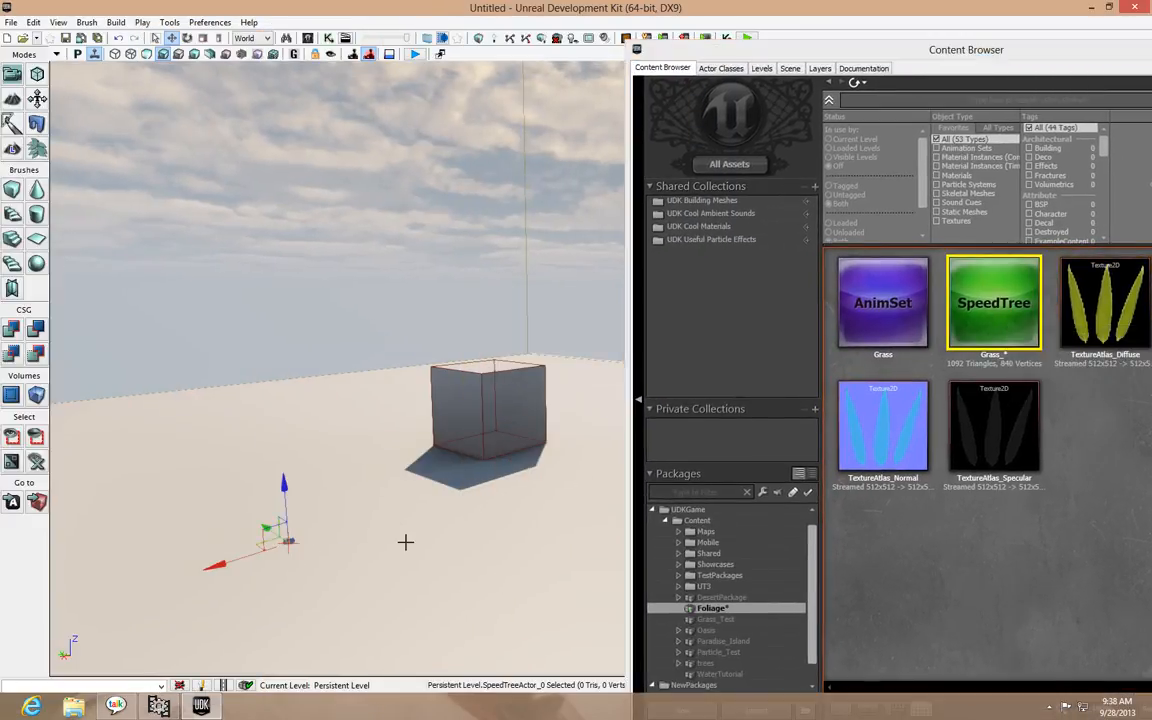
pyautogui.moveTo(1057, 51); pyautogui.dragTo(664, 39)
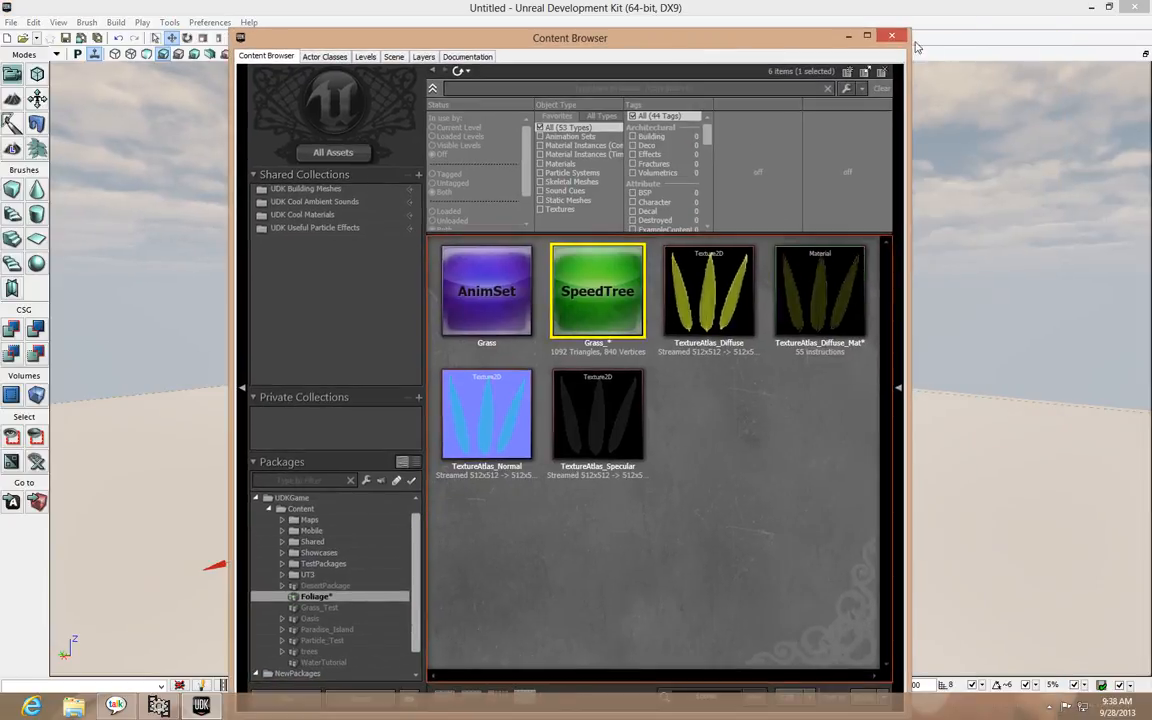
pyautogui.click(882, 37)
# Select the placed grass clump, scale it up with the scaling tool, and deselect it
pyautogui.moveTo(833, 198); pyautogui.dragTo(548, 347, button='right')
pyautogui.moveTo(738, 396); pyautogui.dragTo(738, 372)
pyautogui.moveTo(738, 396); pyautogui.dragTo(760, 370, button='right')
pyautogui.click(741, 419)
pyautogui.moveTo(741, 419); pyautogui.dragTo(741, 470)
pyautogui.click(569, 347)
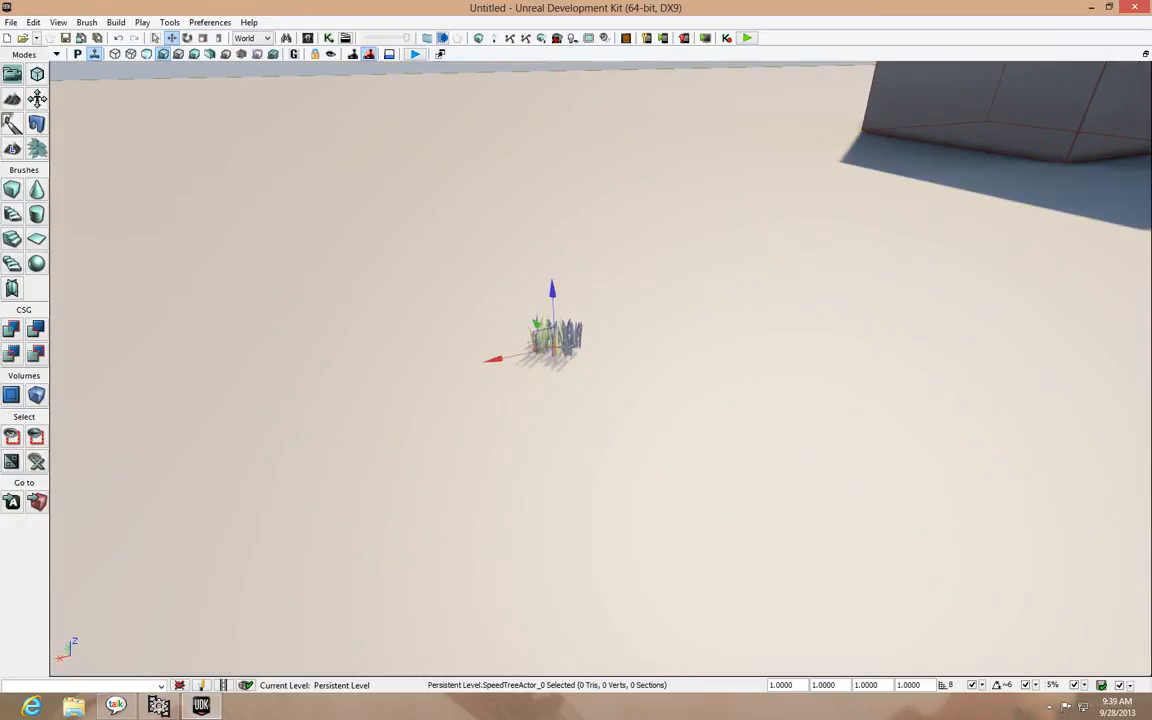
pyautogui.press('space')
pyautogui.press('space')
pyautogui.moveTo(487, 362); pyautogui.dragTo(517, 381)
pyautogui.click(657, 427)
pyautogui.moveTo(657, 427)
pyautogui.mouseDown()
pyautogui.moveTo(668, 392)
pyautogui.moveTo(663, 429)
pyautogui.mouseUp()
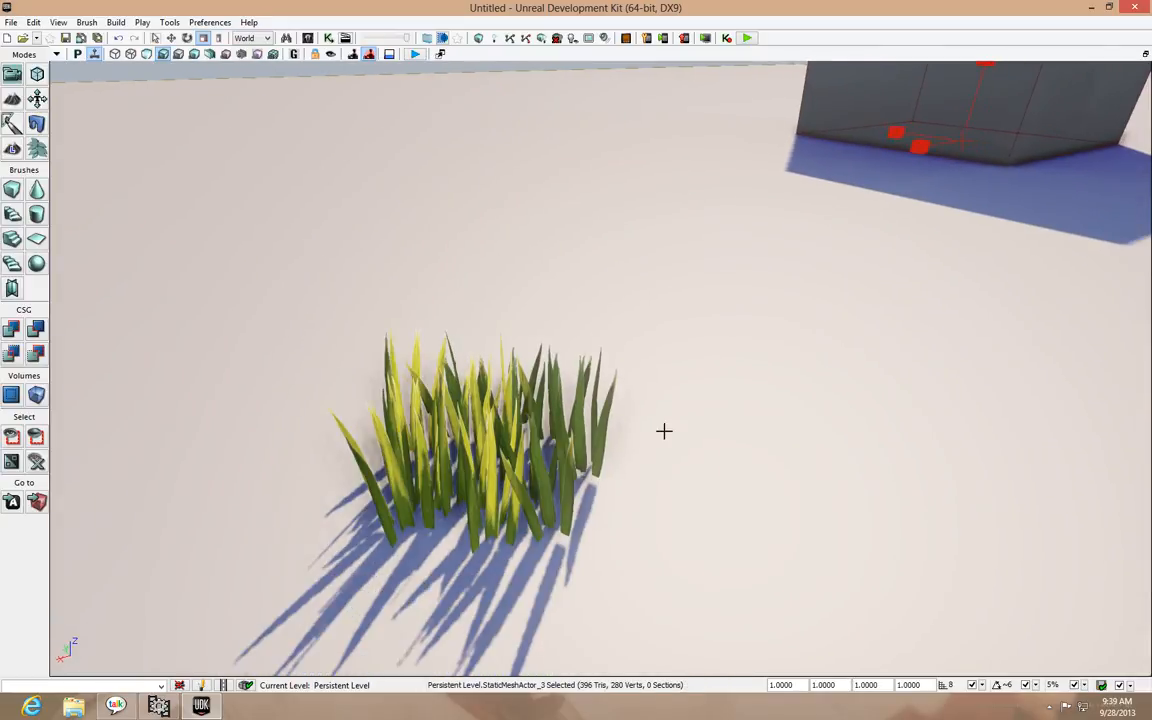
# Build the level's lighting at Preview quality with BSP and static meshes included, and close the Map Check window
pyautogui.rightClick(653, 450)
pyautogui.click(622, 447)
pyautogui.moveTo(681, 458); pyautogui.dragTo(680, 404, button='right')
pyautogui.moveTo(676, 458); pyautogui.dragTo(676, 418)
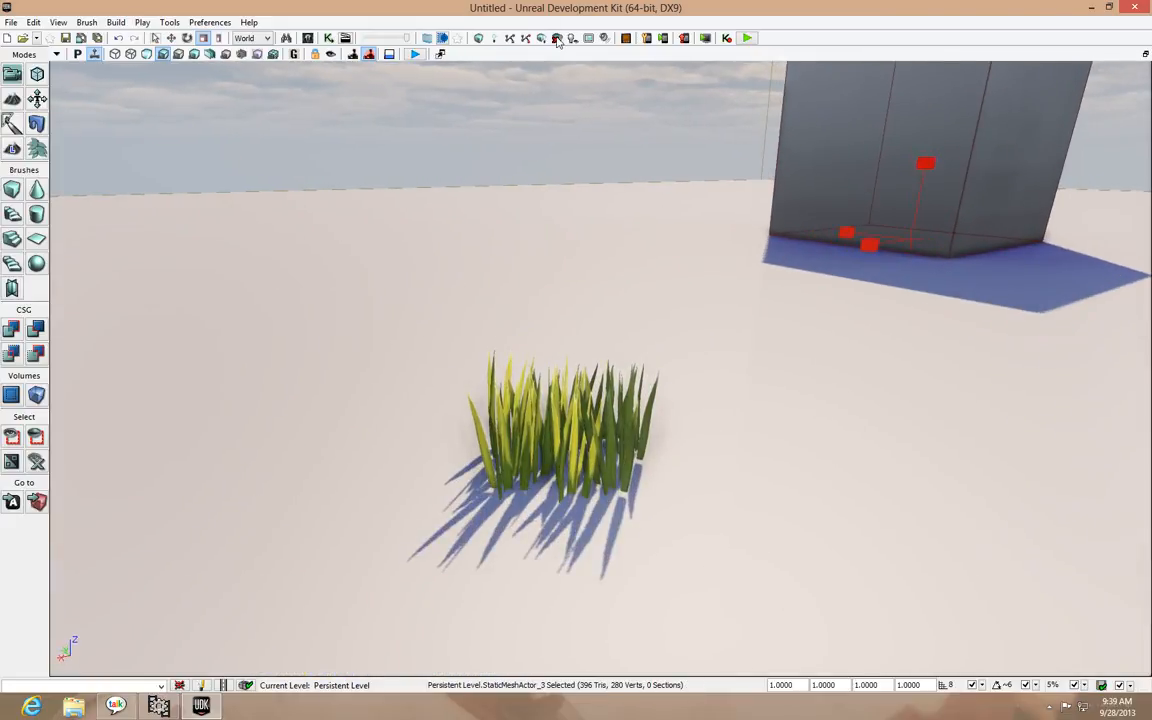
pyautogui.click(443, 38)
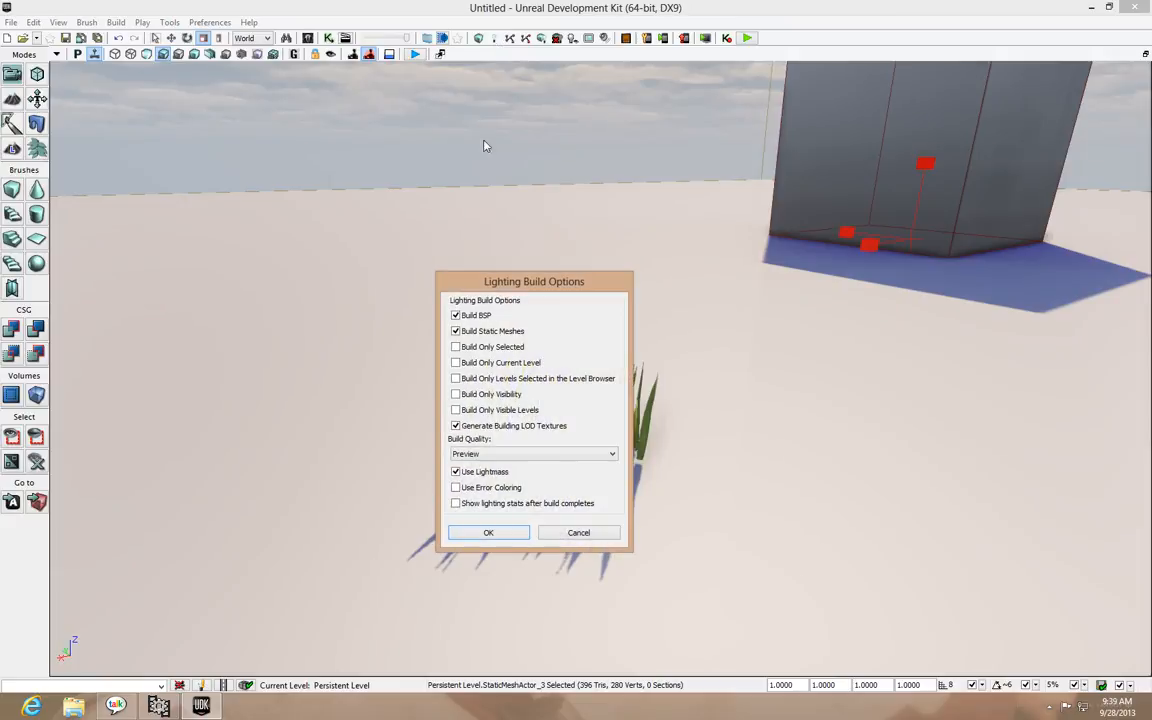
pyautogui.click(466, 532)
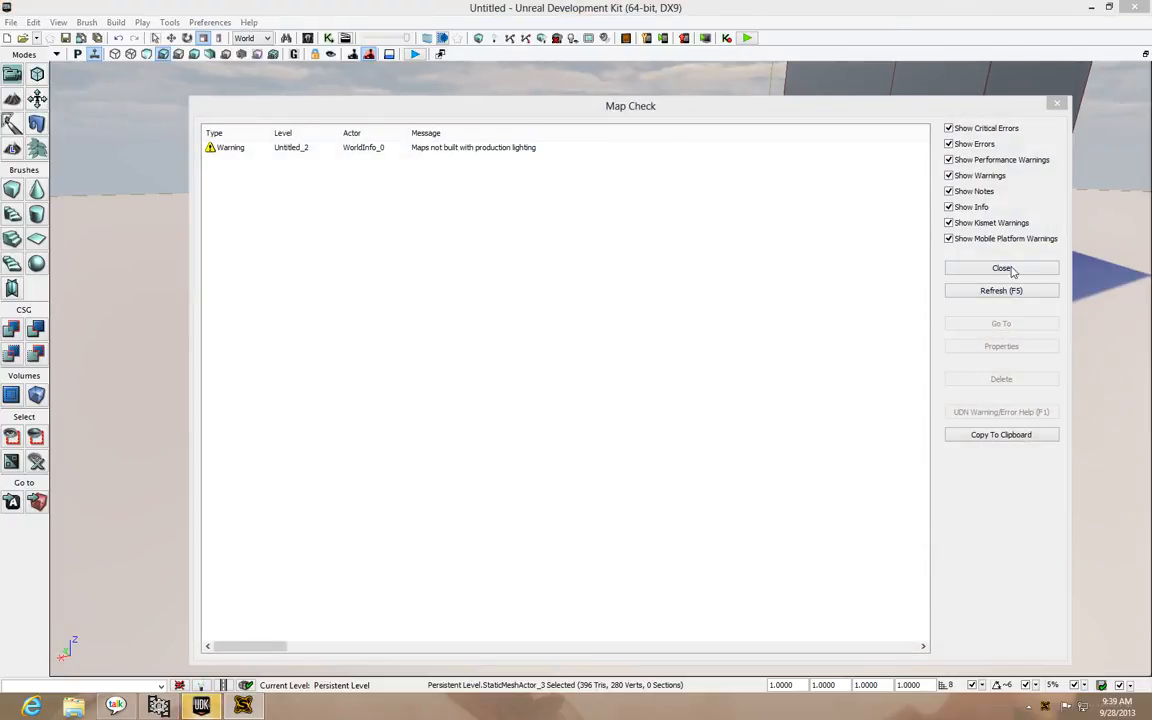
pyautogui.click(1001, 268)
# Examine the grass clump's lighting and shadows in the level from close up, from the other side and from farther away
pyautogui.moveTo(732, 460); pyautogui.dragTo(505, 440)
pyautogui.moveTo(730, 425); pyautogui.dragTo(730, 463)
pyautogui.click(731, 463)
pyautogui.click(765, 505)
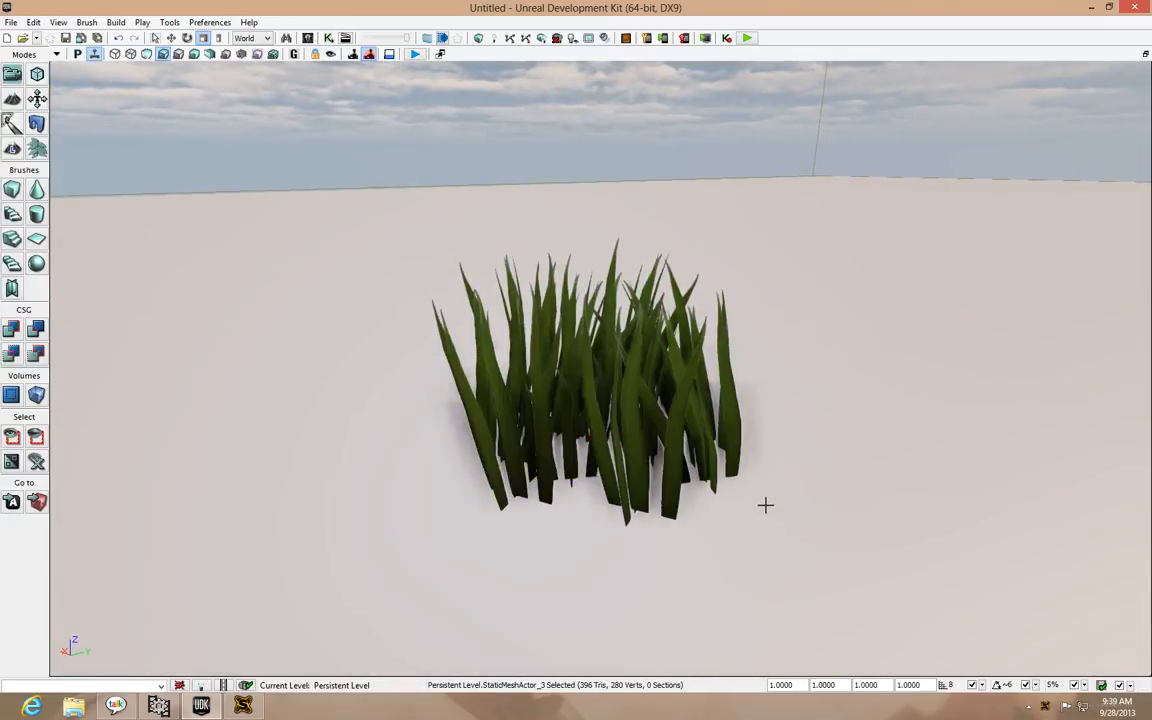
pyautogui.moveTo(730, 470)
pyautogui.mouseDown()
pyautogui.moveTo(725, 495)
pyautogui.moveTo(640, 490)
pyautogui.moveTo(730, 517)
pyautogui.mouseUp()
pyautogui.moveTo(730, 517); pyautogui.dragTo(810, 442, button='right')
pyautogui.moveTo(810, 442); pyautogui.dragTo(818, 472)
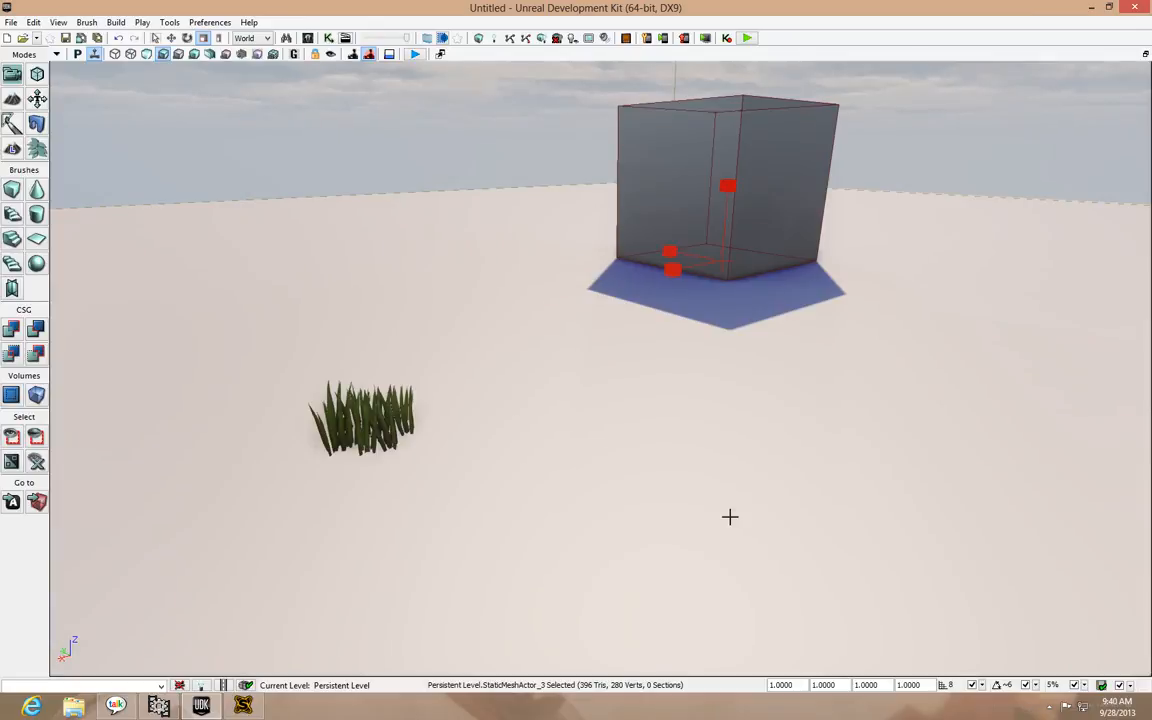